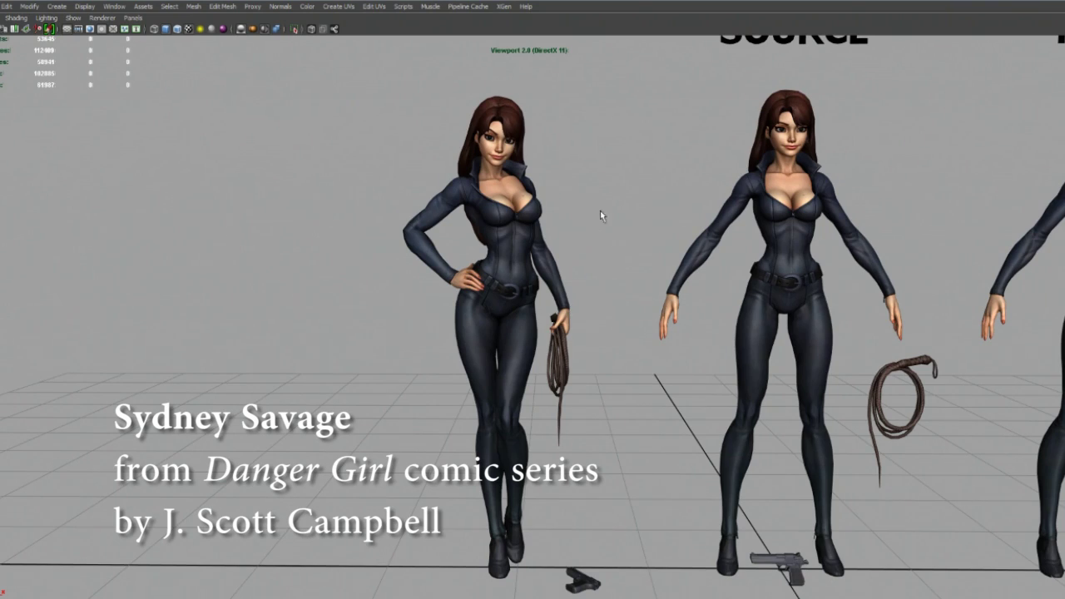
{"action": "left_click_drag", "start_coordinate": [588, 274], "coordinate": [572, 310], "text": "alt"}
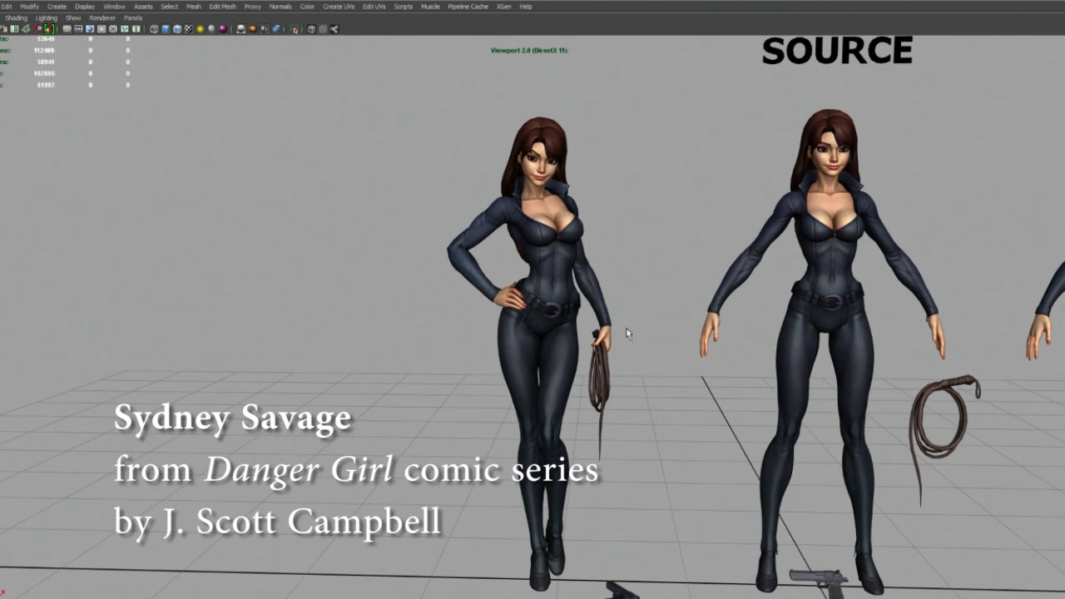
{"action": "left_click_drag", "start_coordinate": [629, 334], "coordinate": [560, 366], "text": "alt"}
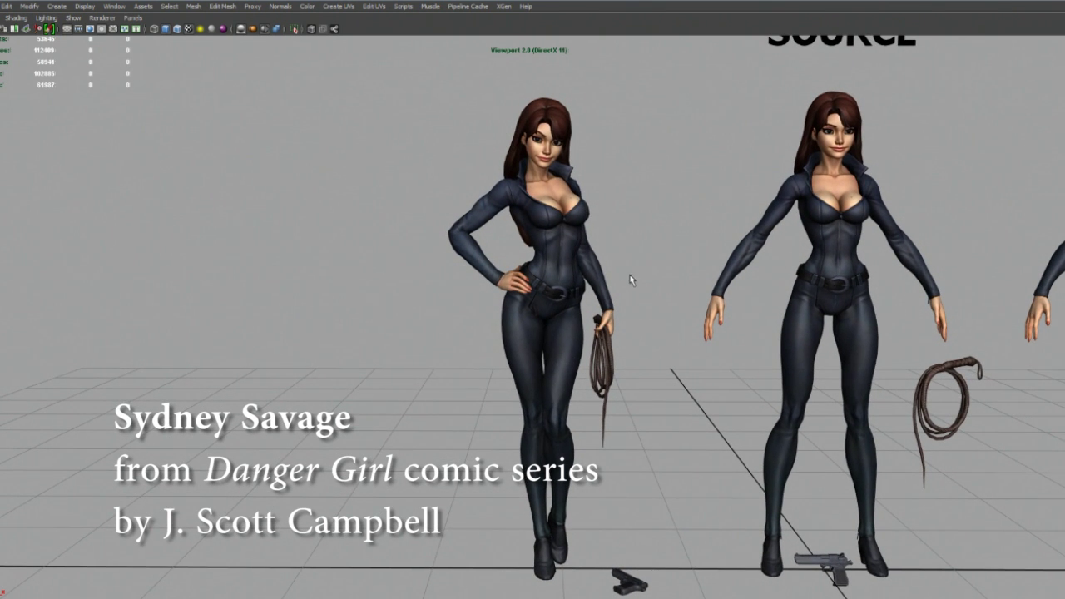
{"action": "left_click_drag", "start_coordinate": [630, 279], "coordinate": [626, 344], "text": "alt"}
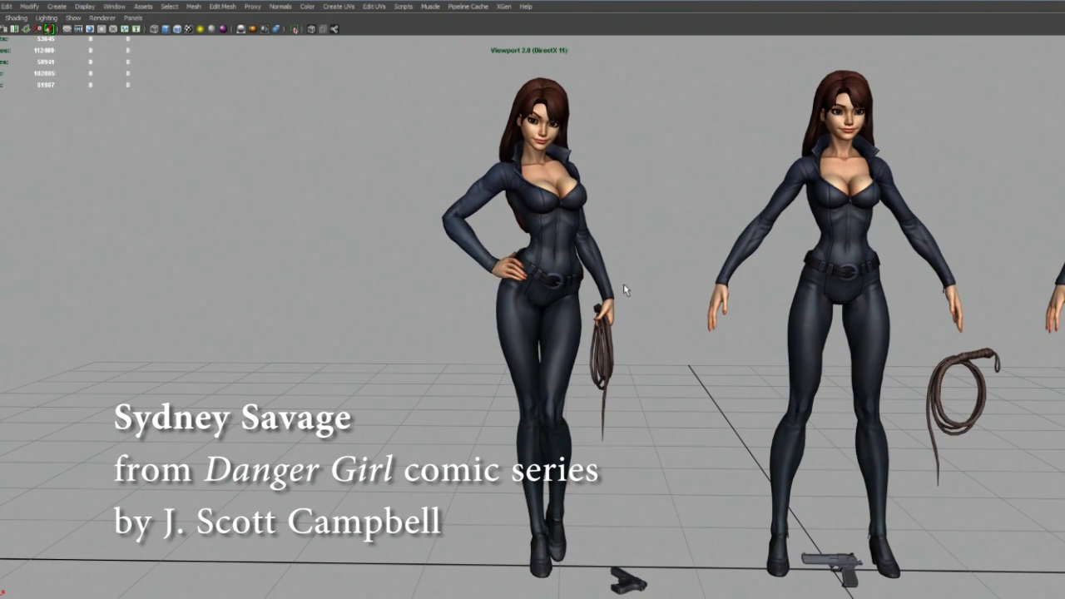
{"action": "left_click_drag", "start_coordinate": [636, 304], "coordinate": [584, 221], "text": "alt"}
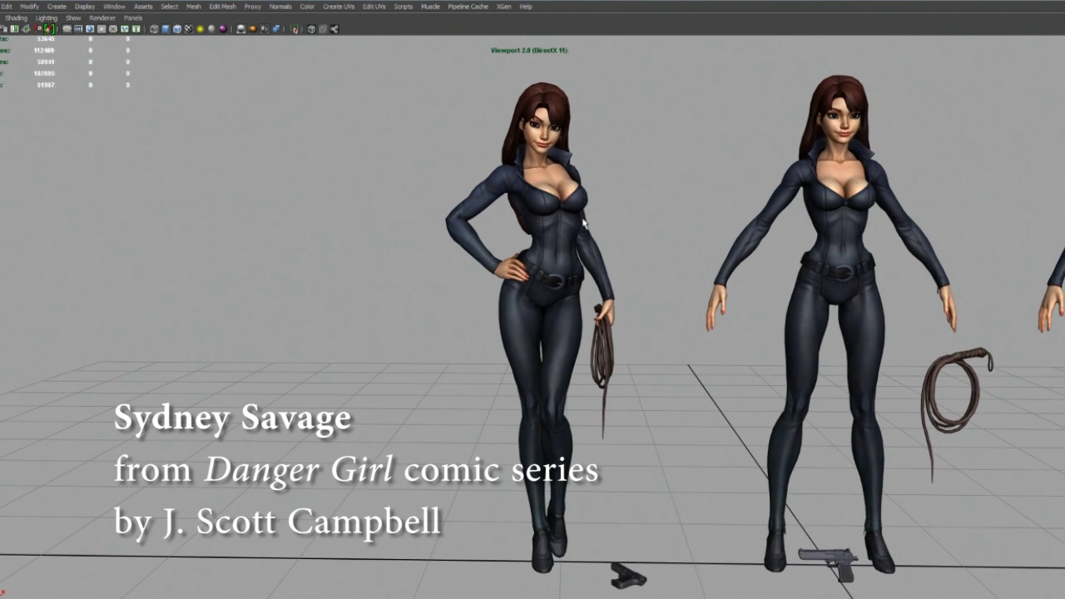
{"action": "left_click_drag", "start_coordinate": [611, 285], "coordinate": [538, 243], "text": "alt"}
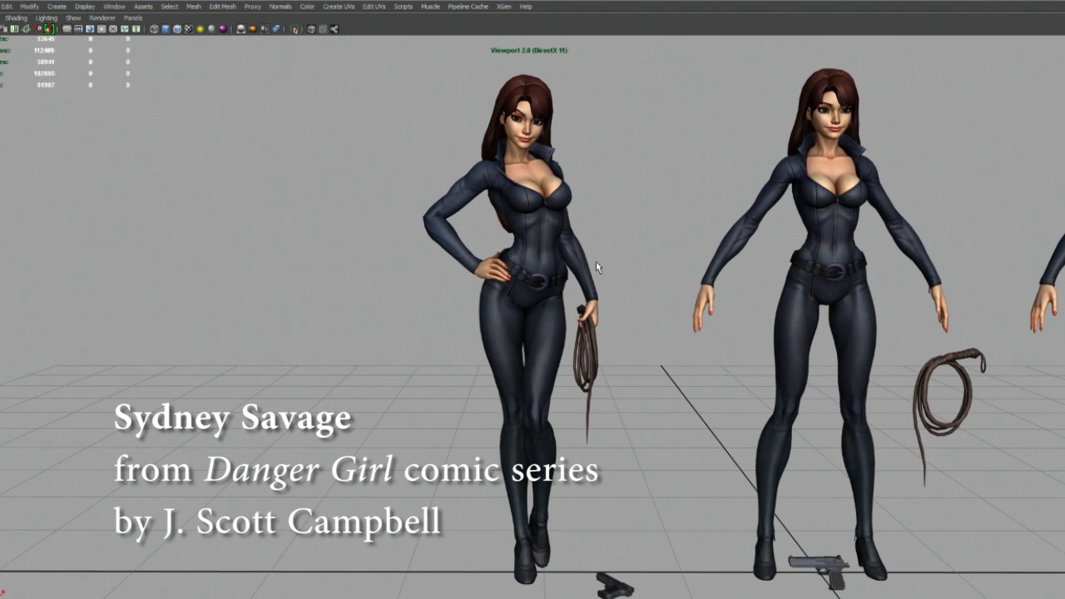
Compare the posed character with the source and target characters beside it.
{"action": "left_click_drag", "start_coordinate": [606, 248], "coordinate": [552, 257], "text": "alt"}
{"action": "right_click_drag", "start_coordinate": [707, 247], "coordinate": [500, 253], "text": "alt"}
{"action": "middle_click_drag", "start_coordinate": [637, 251], "coordinate": [525, 257], "text": "alt"}
{"action": "right_click_drag", "start_coordinate": [525, 257], "coordinate": [607, 271], "text": "alt"}
{"action": "middle_click_drag", "start_coordinate": [607, 272], "coordinate": [531, 265], "text": "alt"}
{"action": "right_click_drag", "start_coordinate": [532, 265], "coordinate": [629, 268], "text": "alt"}
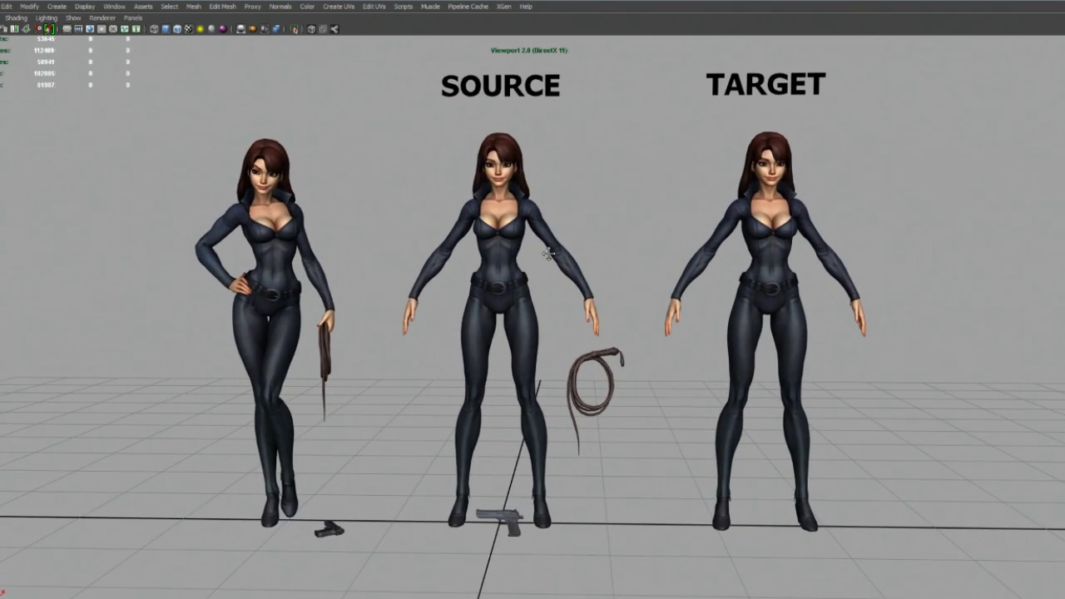
{"action": "middle_click_drag", "start_coordinate": [549, 255], "coordinate": [742, 269], "text": "alt"}
{"action": "left_click", "coordinate": [411, 295]}
{"action": "middle_click_drag", "start_coordinate": [410, 295], "coordinate": [420, 266], "text": "alt"}
{"action": "left_click", "coordinate": [393, 248]}
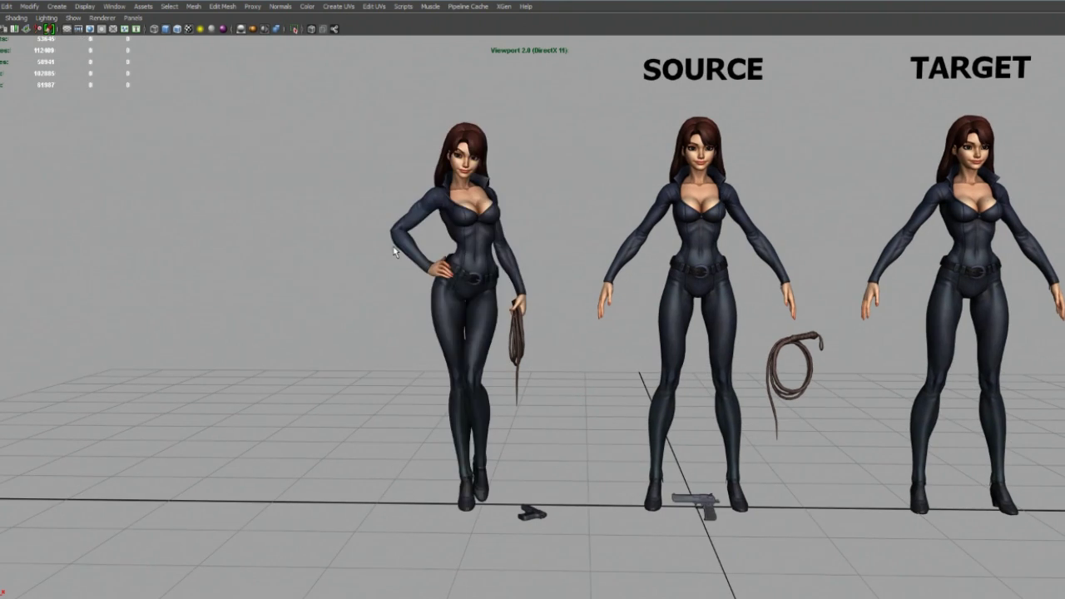
Examine the posed character with its whip and pistol up close from several angles.
{"action": "left_click_drag", "start_coordinate": [545, 322], "coordinate": [491, 315], "text": "alt"}
{"action": "right_click_drag", "start_coordinate": [533, 313], "coordinate": [677, 311], "text": "alt"}
{"action": "left_click", "coordinate": [522, 283]}
{"action": "mouse_move", "coordinate": [565, 327]}
{"action": "left_mouse_down", "text": "alt"}
{"action": "mouse_move", "coordinate": [523, 318]}
{"action": "mouse_move", "coordinate": [491, 235]}
{"action": "left_mouse_up", "text": "alt"}
{"action": "left_click", "coordinate": [569, 288]}
{"action": "right_click_drag", "start_coordinate": [491, 236], "coordinate": [521, 436], "text": "alt"}
{"action": "left_click", "coordinate": [538, 516]}
{"action": "left_click", "coordinate": [548, 472]}
{"action": "left_click_drag", "start_coordinate": [548, 472], "coordinate": [582, 414], "text": "alt"}
{"action": "right_click_drag", "start_coordinate": [583, 414], "coordinate": [635, 442], "text": "alt"}
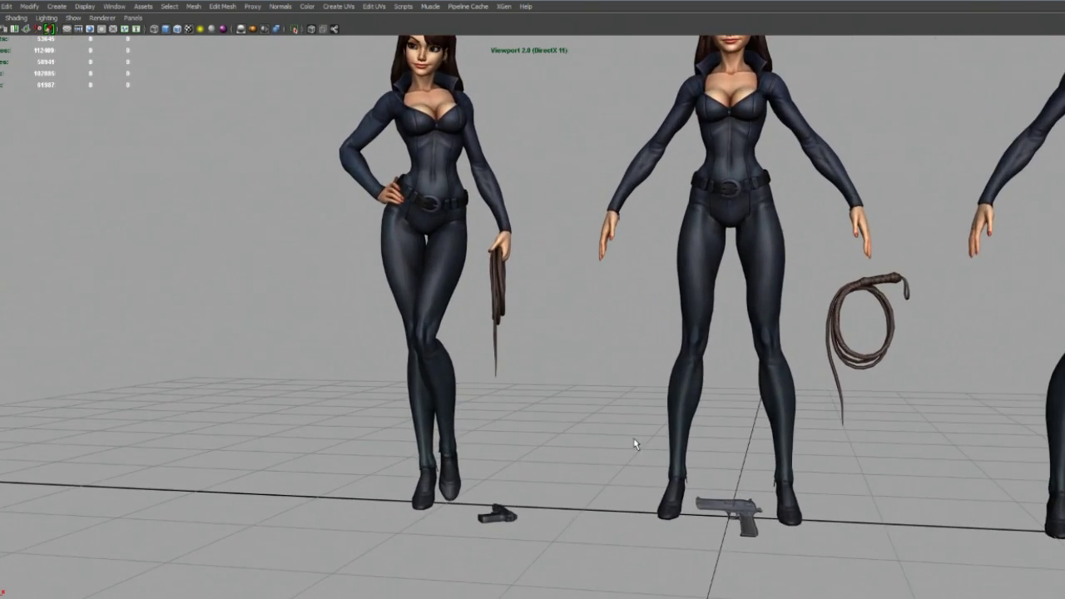
{"action": "left_click_drag", "start_coordinate": [534, 441], "coordinate": [543, 457], "text": "alt"}
{"action": "right_click_drag", "start_coordinate": [543, 457], "coordinate": [617, 514], "text": "alt"}
{"action": "middle_click_drag", "start_coordinate": [617, 514], "coordinate": [634, 426], "text": "alt"}
{"action": "left_click_drag", "start_coordinate": [633, 421], "coordinate": [567, 359], "text": "alt"}
{"action": "left_click", "coordinate": [529, 443]}
{"action": "left_click", "coordinate": [578, 422]}
{"action": "middle_click_drag", "start_coordinate": [567, 359], "coordinate": [574, 407], "text": "alt"}
{"action": "right_click_drag", "start_coordinate": [586, 307], "coordinate": [541, 303], "text": "alt"}
{"action": "middle_click_drag", "start_coordinate": [541, 303], "coordinate": [530, 352], "text": "alt"}
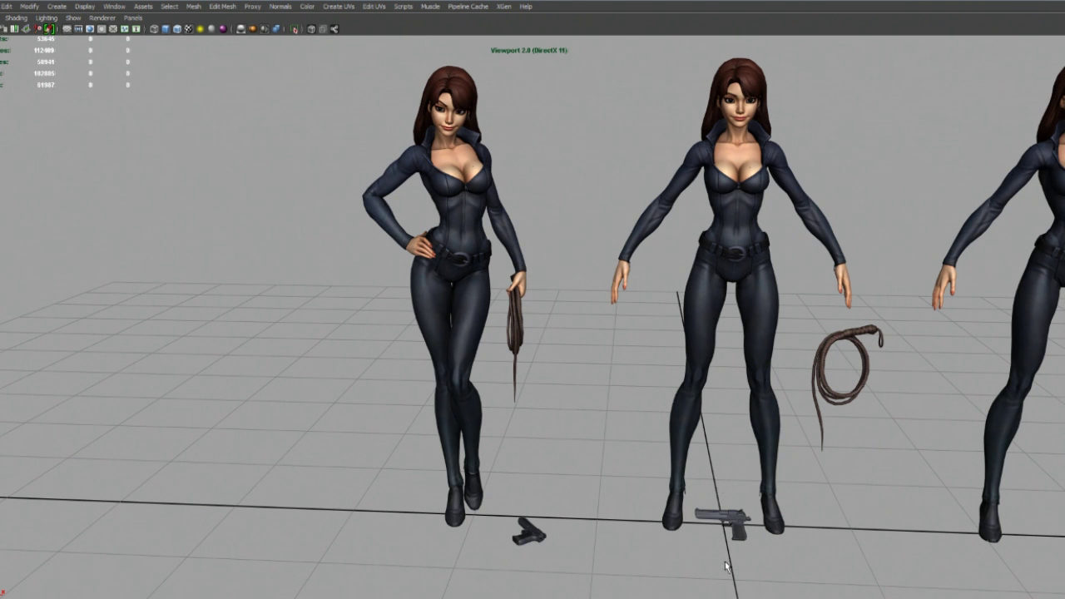
Examine the posed, source and target characters together from the front.
{"action": "left_click_drag", "start_coordinate": [725, 563], "coordinate": [720, 476]}
{"action": "left_click", "coordinate": [782, 470]}
{"action": "left_click_drag", "start_coordinate": [814, 475], "coordinate": [632, 433], "text": "alt"}
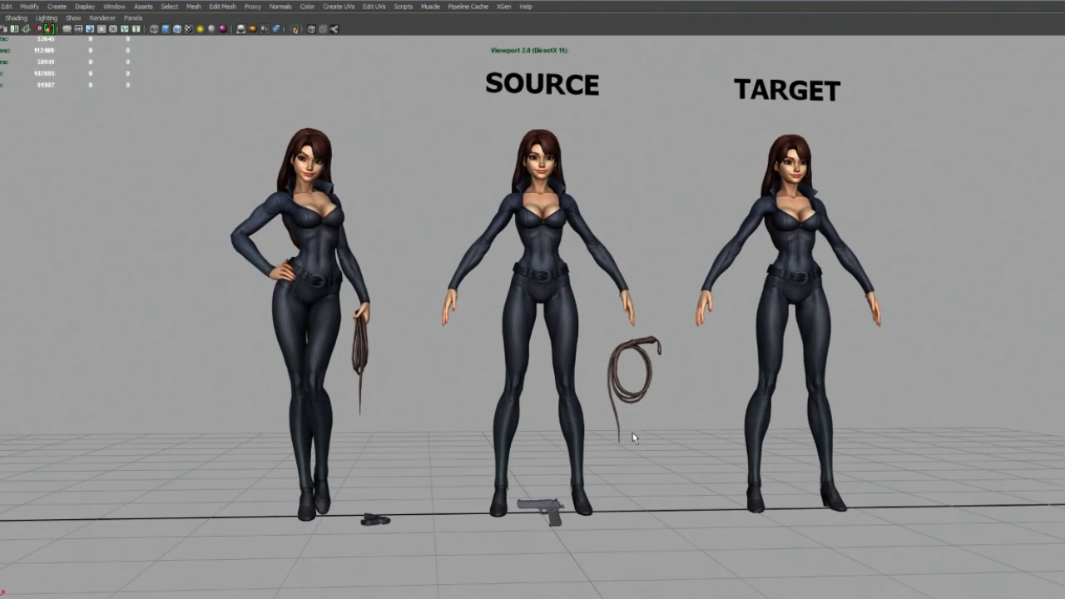
{"action": "left_click_drag", "start_coordinate": [726, 442], "coordinate": [678, 434], "text": "alt"}
{"action": "mouse_move", "coordinate": [678, 435]}
{"action": "right_mouse_down", "text": "alt"}
{"action": "mouse_move", "coordinate": [621, 421]}
{"action": "mouse_move", "coordinate": [664, 445]}
{"action": "right_mouse_up", "text": "alt"}
{"action": "left_click_drag", "start_coordinate": [663, 445], "coordinate": [628, 451], "text": "alt"}
{"action": "right_click_drag", "start_coordinate": [628, 451], "coordinate": [648, 455], "text": "alt"}
{"action": "left_click_drag", "start_coordinate": [647, 454], "coordinate": [656, 459], "text": "alt"}
{"action": "middle_click_drag", "start_coordinate": [657, 458], "coordinate": [668, 449], "text": "alt"}
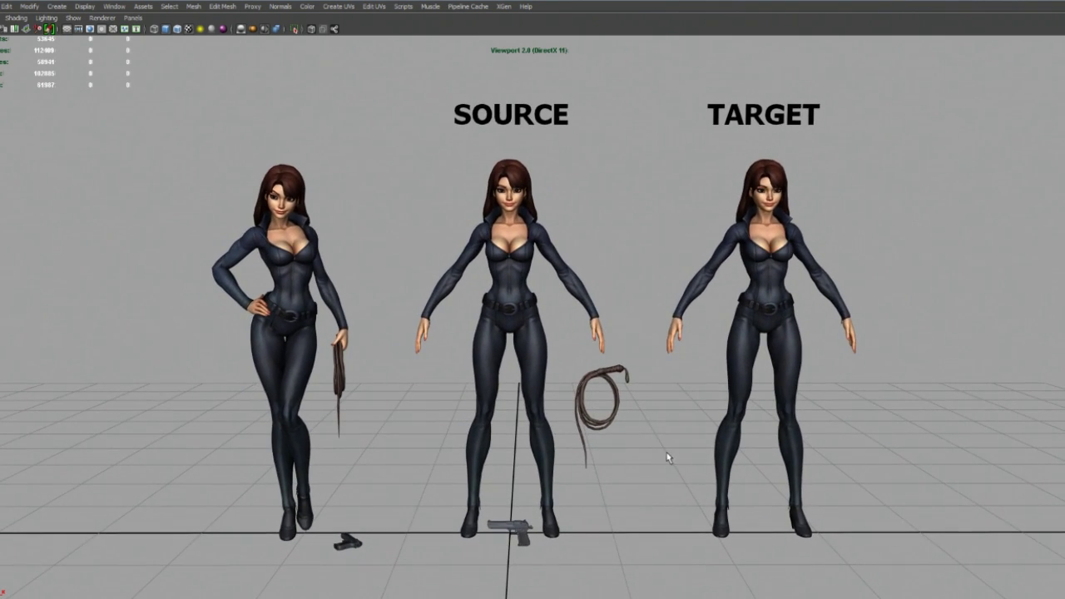
Select the whole source character together with its pistol and whip to inspect the meshes.
{"action": "left_click_drag", "start_coordinate": [520, 286], "coordinate": [575, 556]}
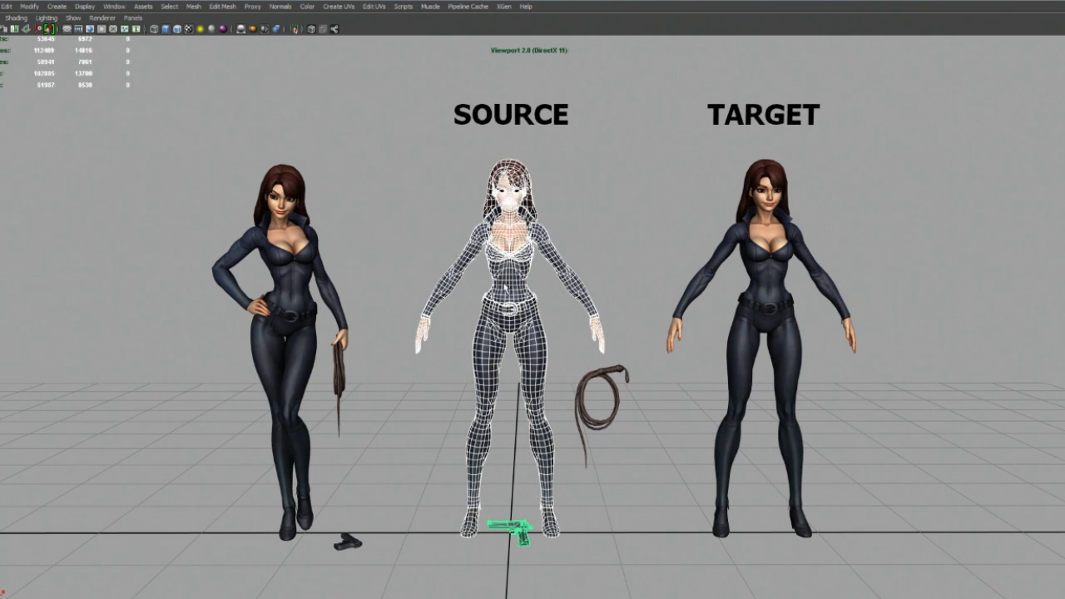
{"action": "left_click", "coordinate": [442, 196]}
{"action": "left_click_drag", "start_coordinate": [422, 150], "coordinate": [646, 573]}
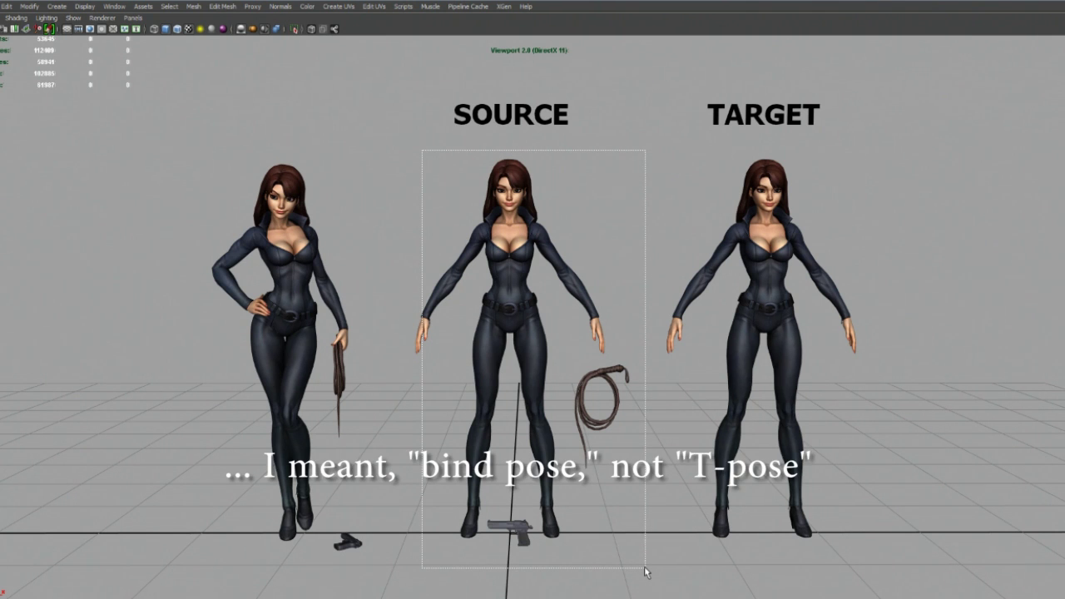
{"action": "left_click_drag", "start_coordinate": [645, 569], "coordinate": [645, 569]}
Try moving the source character's whip and pistol downward together.
{"action": "left_click", "coordinate": [629, 388]}
{"action": "left_click", "coordinate": [616, 394]}
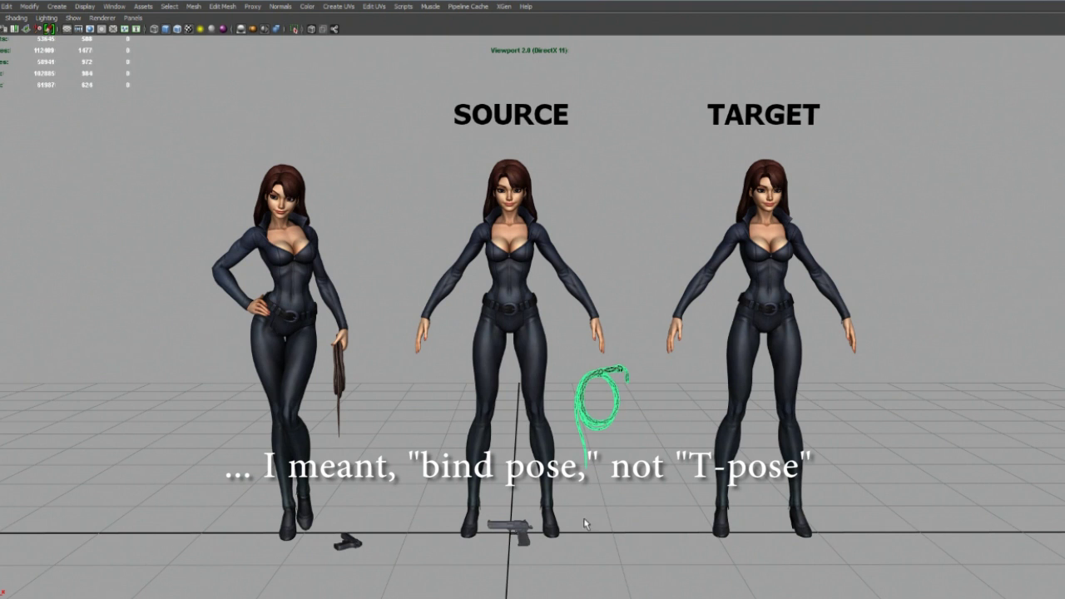
{"action": "left_click", "coordinate": [515, 543], "text": "shift"}
{"action": "key", "text": "w"}
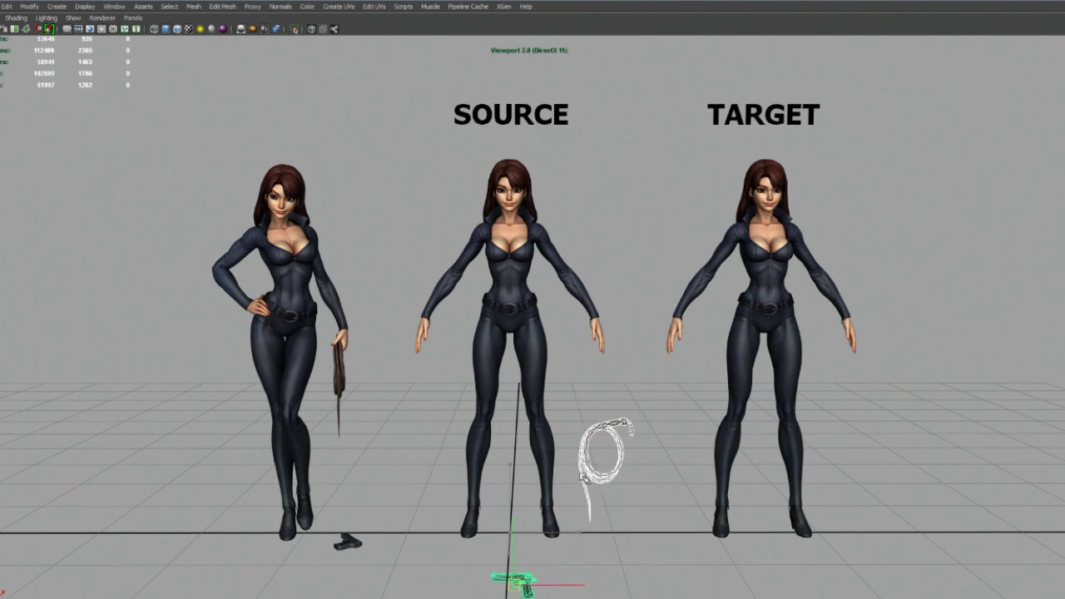
Select the target character to inspect its meshes, and clear the selection.
{"action": "left_click_drag", "start_coordinate": [638, 156], "coordinate": [991, 587]}
{"action": "middle_click_drag", "start_coordinate": [859, 393], "coordinate": [762, 398], "text": "alt"}
{"action": "left_click", "coordinate": [763, 398]}
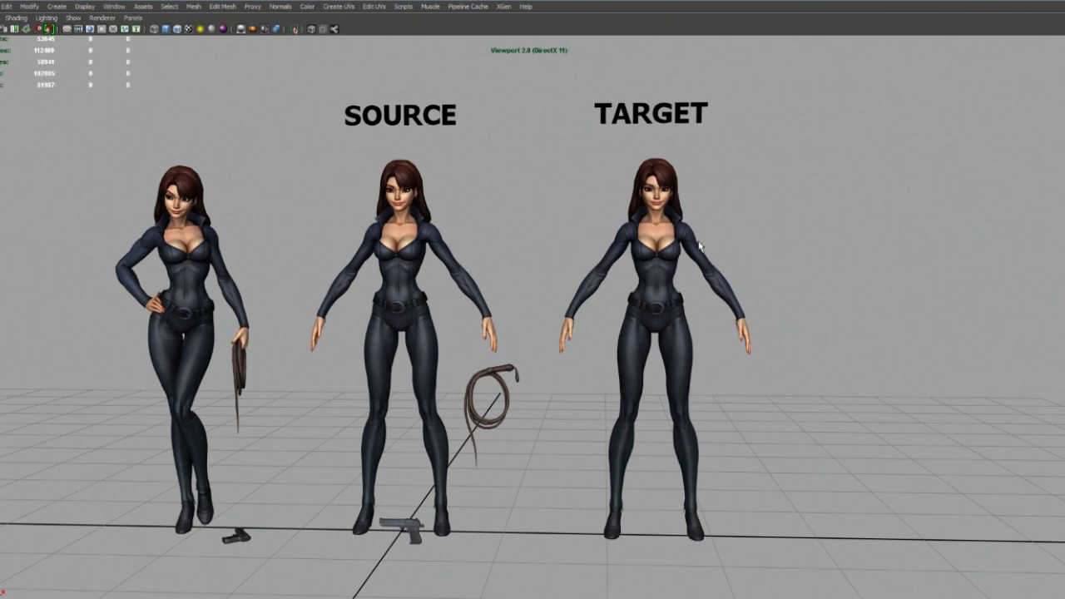
{"action": "middle_click_drag", "start_coordinate": [707, 347], "coordinate": [722, 402], "text": "alt"}
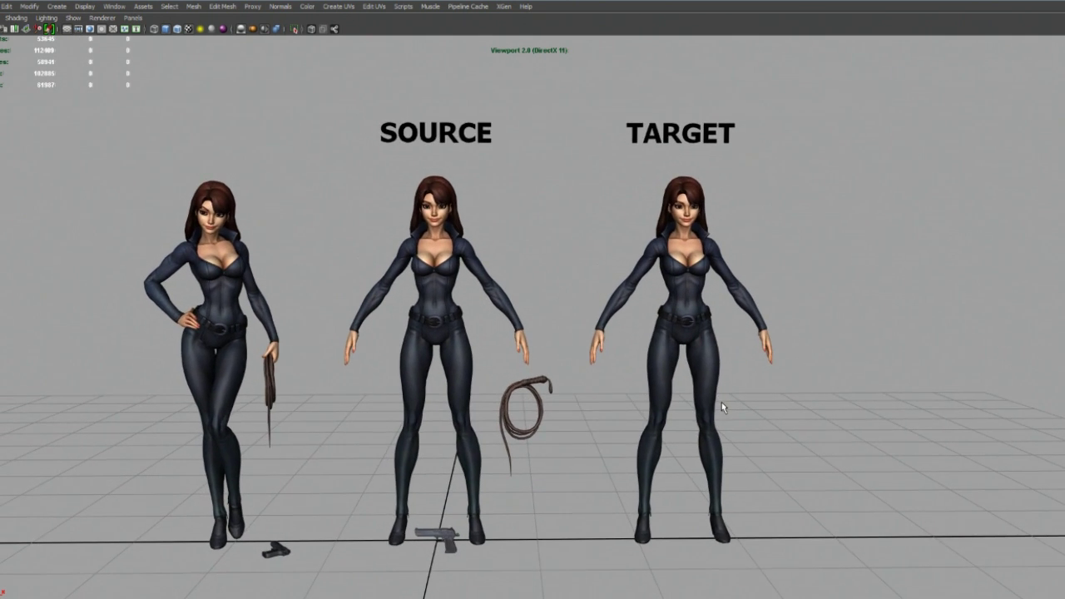
Restore the full interface and open the UV Texture Editor beside the viewport.
{"action": "key", "text": "ctrl+space"}
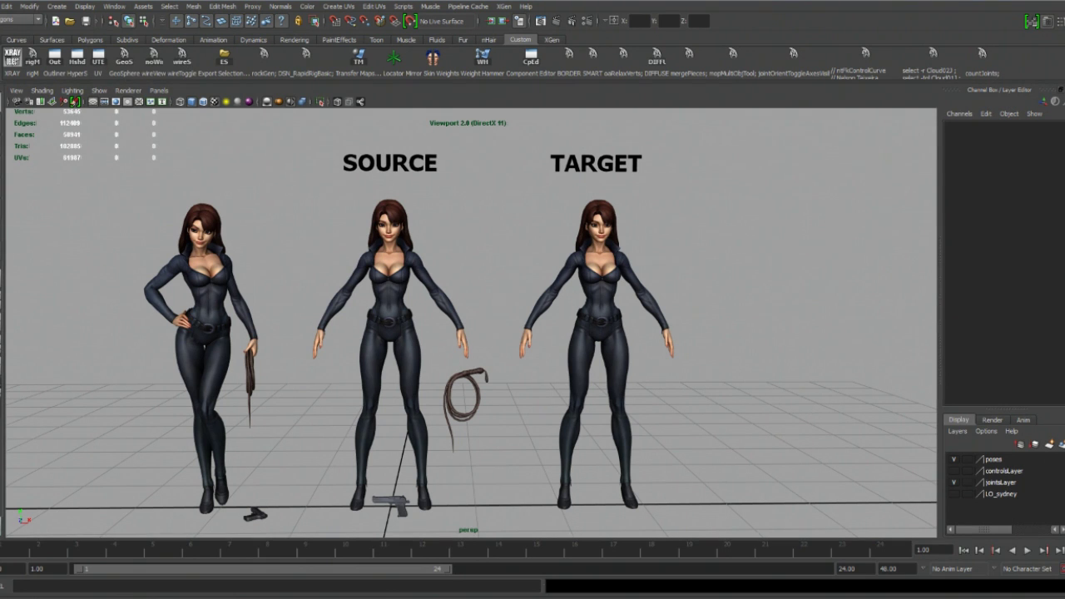
{"action": "left_click_drag", "start_coordinate": [1064, 67], "coordinate": [827, 47]}
{"action": "left_click_drag", "start_coordinate": [646, 38], "coordinate": [780, 60]}
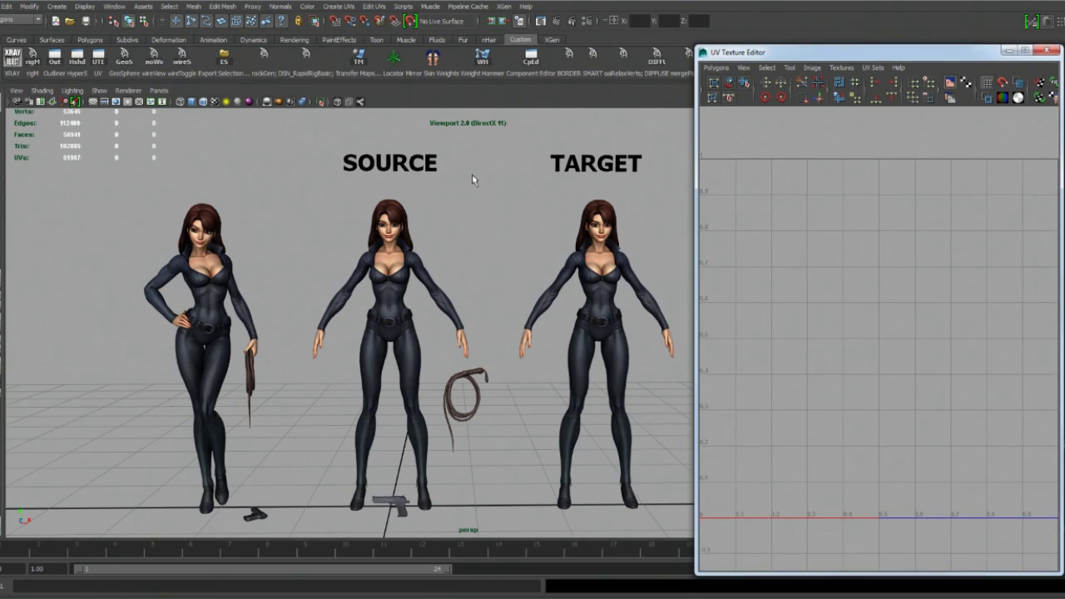
Select the source character with its whip and pistol and examine their UV layout over the texture.
{"action": "middle_click_drag", "start_coordinate": [473, 178], "coordinate": [471, 133], "text": "alt"}
{"action": "right_click_drag", "start_coordinate": [471, 133], "coordinate": [380, 206], "text": "alt"}
{"action": "left_click_drag", "start_coordinate": [335, 173], "coordinate": [502, 481]}
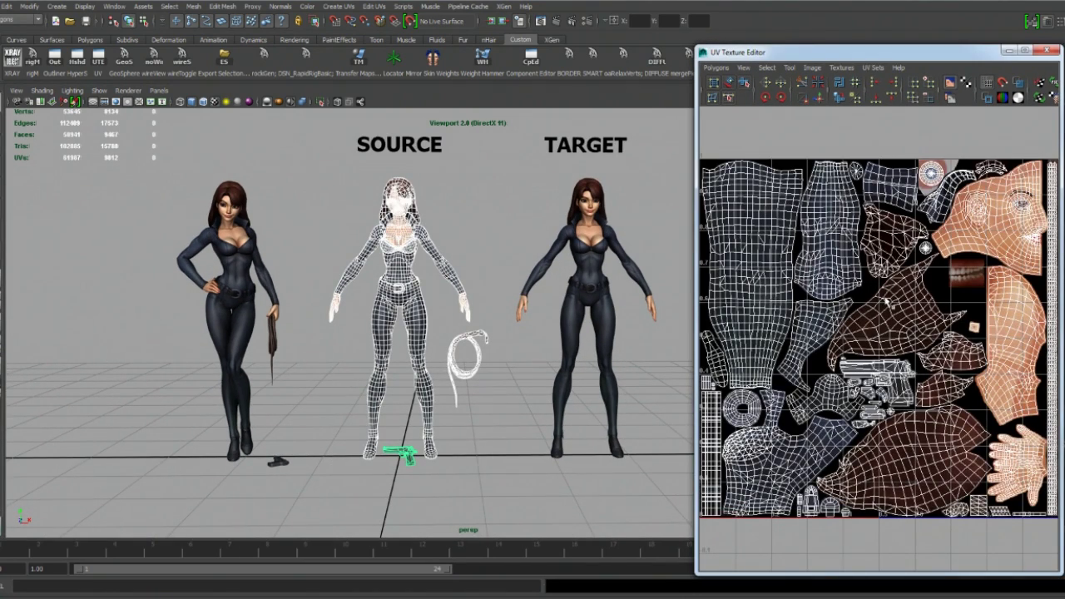
{"action": "middle_click_drag", "start_coordinate": [886, 302], "coordinate": [904, 311], "text": "alt"}
{"action": "right_click_drag", "start_coordinate": [904, 311], "coordinate": [919, 287], "text": "alt"}
{"action": "middle_click_drag", "start_coordinate": [919, 287], "coordinate": [910, 265], "text": "alt"}
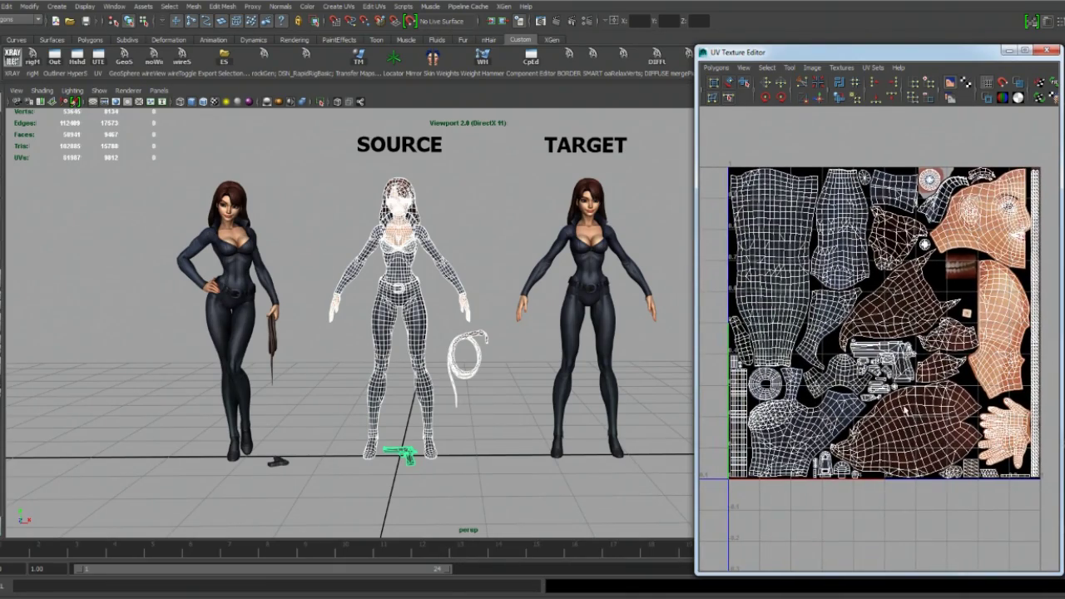
{"action": "middle_click_drag", "start_coordinate": [914, 248], "coordinate": [904, 251], "text": "alt"}
{"action": "right_click_drag", "start_coordinate": [904, 251], "coordinate": [958, 265], "text": "alt"}
{"action": "middle_click_drag", "start_coordinate": [958, 265], "coordinate": [942, 262], "text": "alt"}
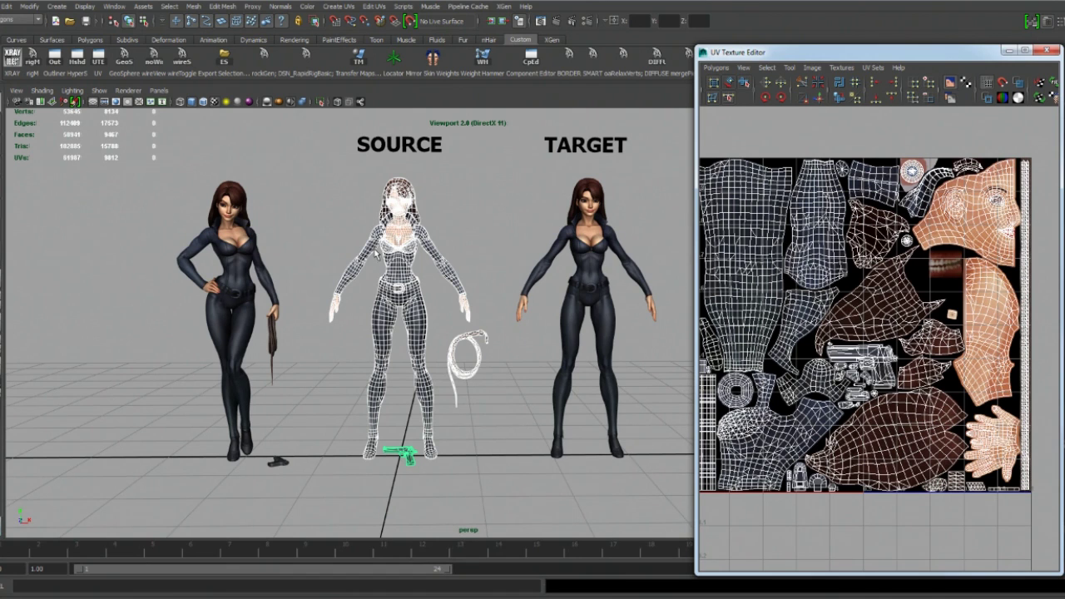
Select the target character, examine its UV layout over its texture, and clear the selection.
{"action": "middle_click_drag", "start_coordinate": [465, 285], "coordinate": [451, 286], "text": "alt"}
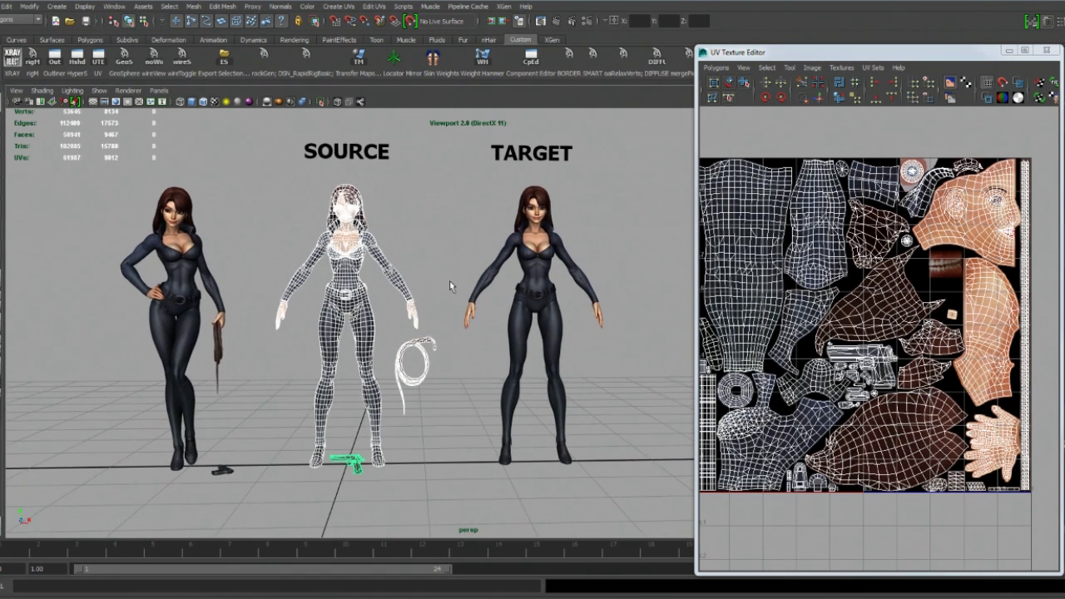
{"action": "left_click_drag", "start_coordinate": [450, 281], "coordinate": [446, 281], "text": "alt"}
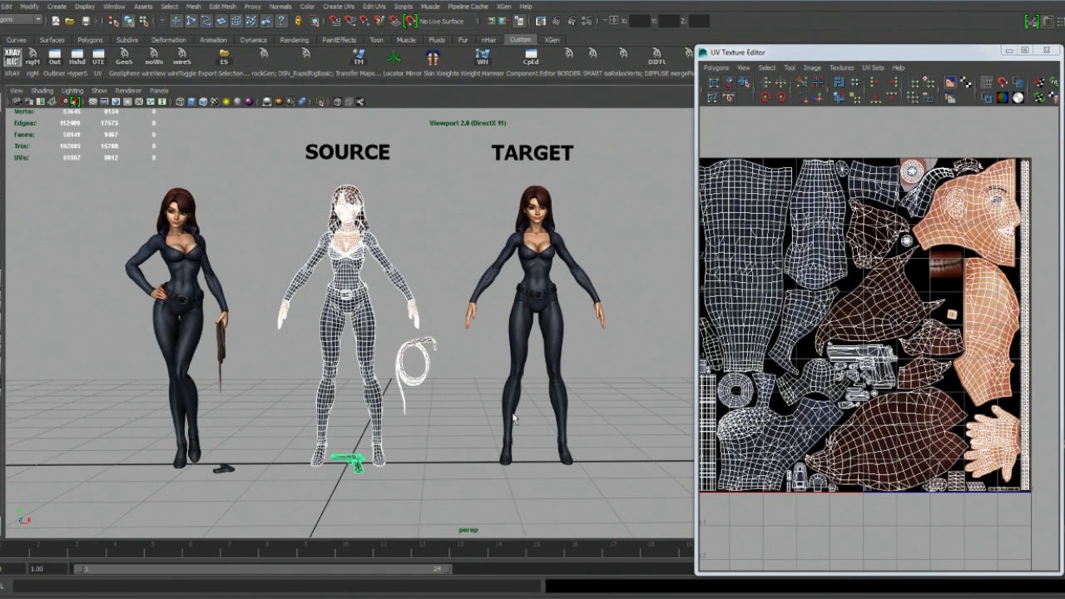
{"action": "left_click_drag", "start_coordinate": [460, 169], "coordinate": [673, 512]}
{"action": "middle_click_drag", "start_coordinate": [898, 424], "coordinate": [905, 422], "text": "alt"}
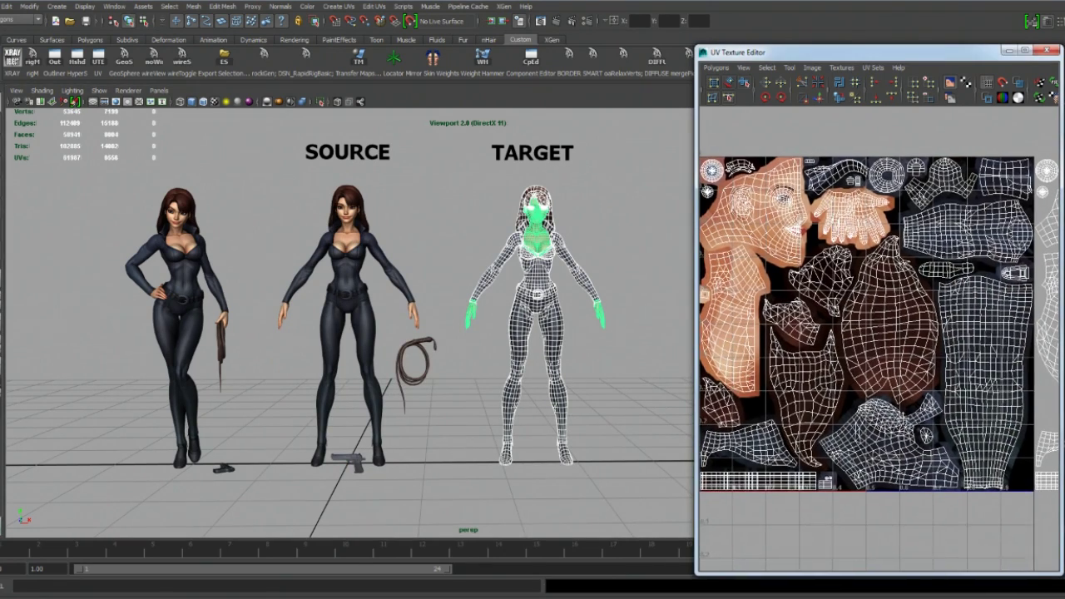
{"action": "right_click_drag", "start_coordinate": [905, 422], "coordinate": [893, 420], "text": "alt"}
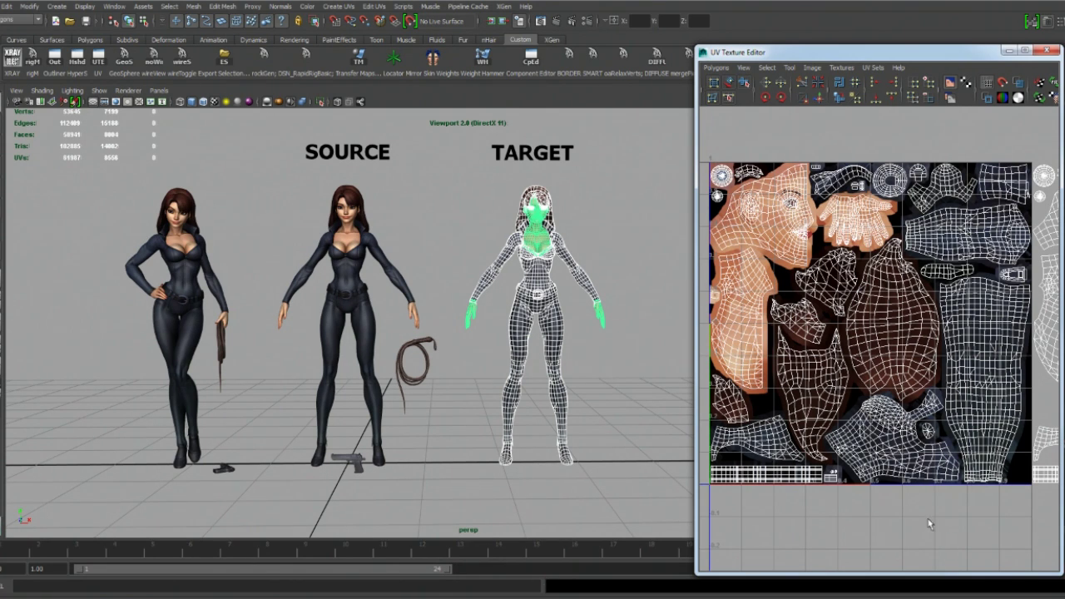
{"action": "left_click", "coordinate": [645, 389]}
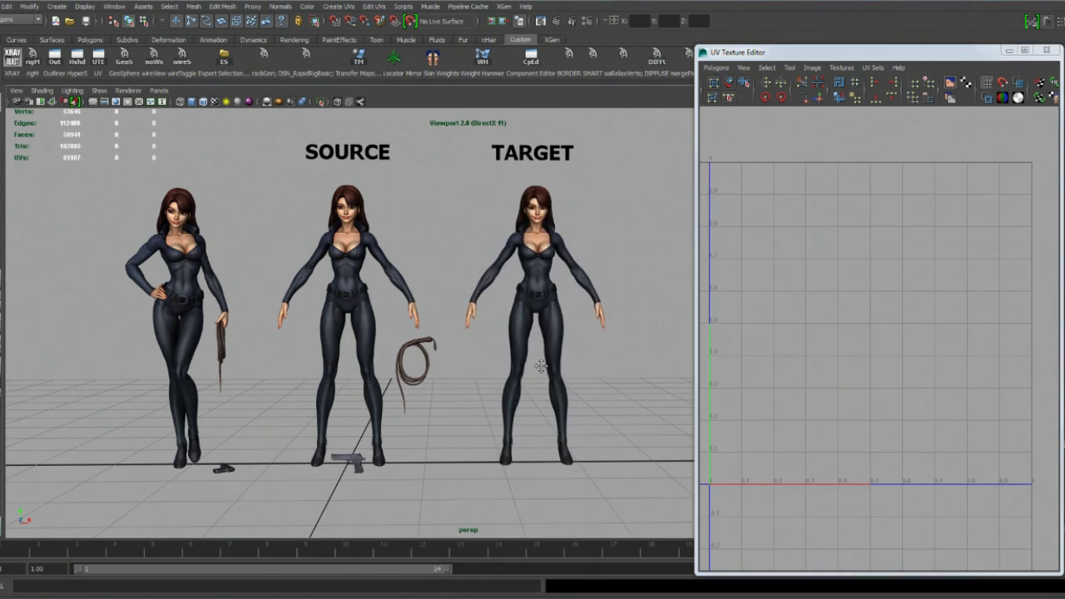
Select only the source character's whip and pistol and examine where their UVs lie on the texture.
{"action": "scroll", "coordinate": [554, 371], "scroll_direction": "up", "scroll_amount": 3}
{"action": "right_click_drag", "start_coordinate": [537, 372], "coordinate": [500, 365], "text": "alt"}
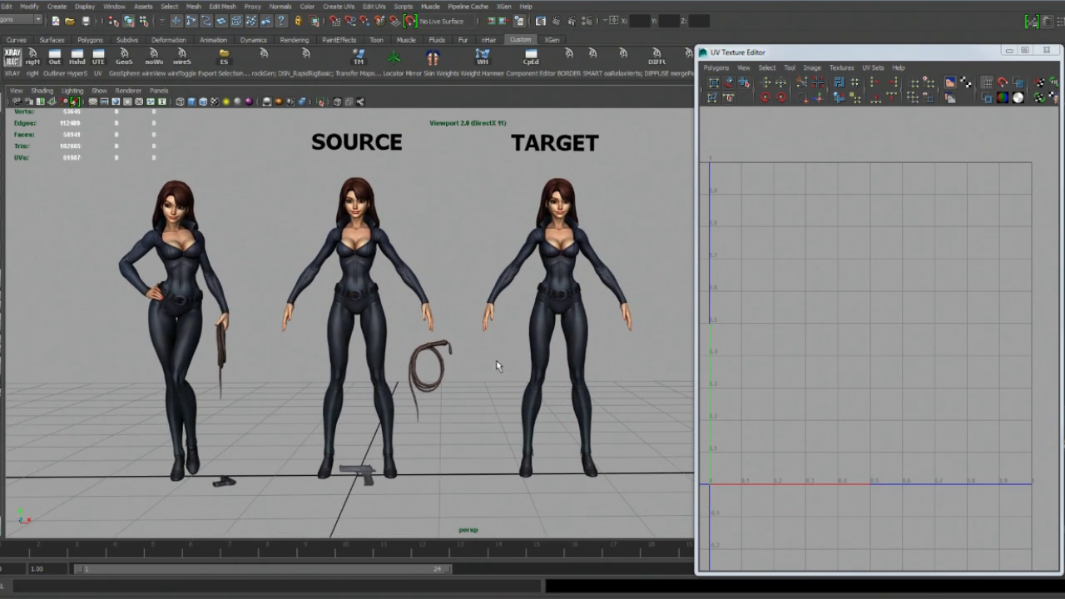
{"action": "middle_click_drag", "start_coordinate": [499, 365], "coordinate": [481, 363], "text": "alt"}
{"action": "right_click_drag", "start_coordinate": [480, 364], "coordinate": [490, 364], "text": "alt"}
{"action": "left_click_drag", "start_coordinate": [367, 169], "coordinate": [309, 507]}
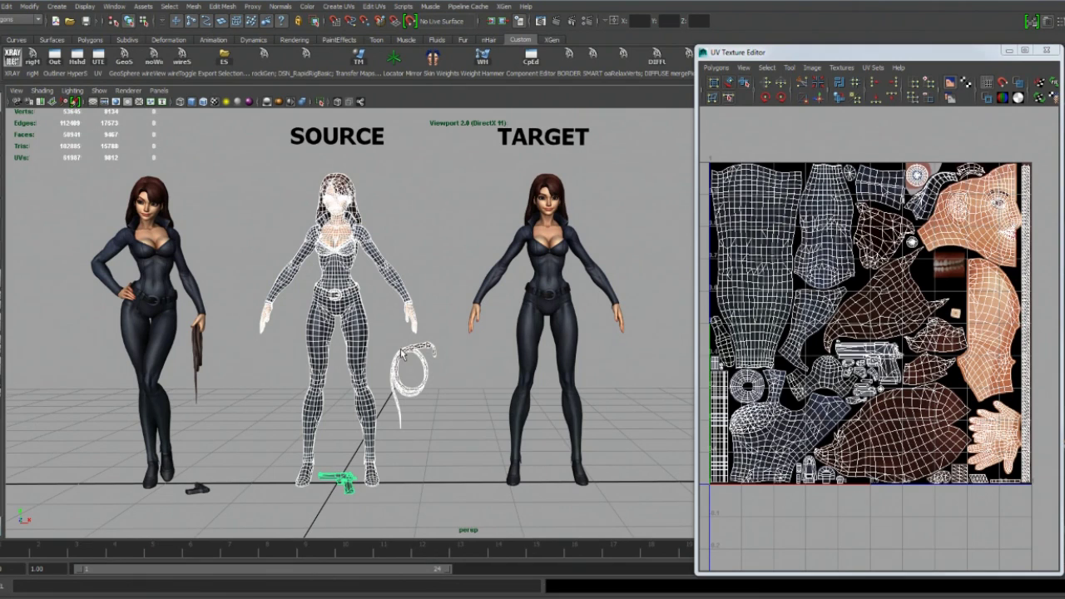
{"action": "left_click", "coordinate": [401, 371]}
{"action": "left_click", "coordinate": [348, 475], "text": "shift"}
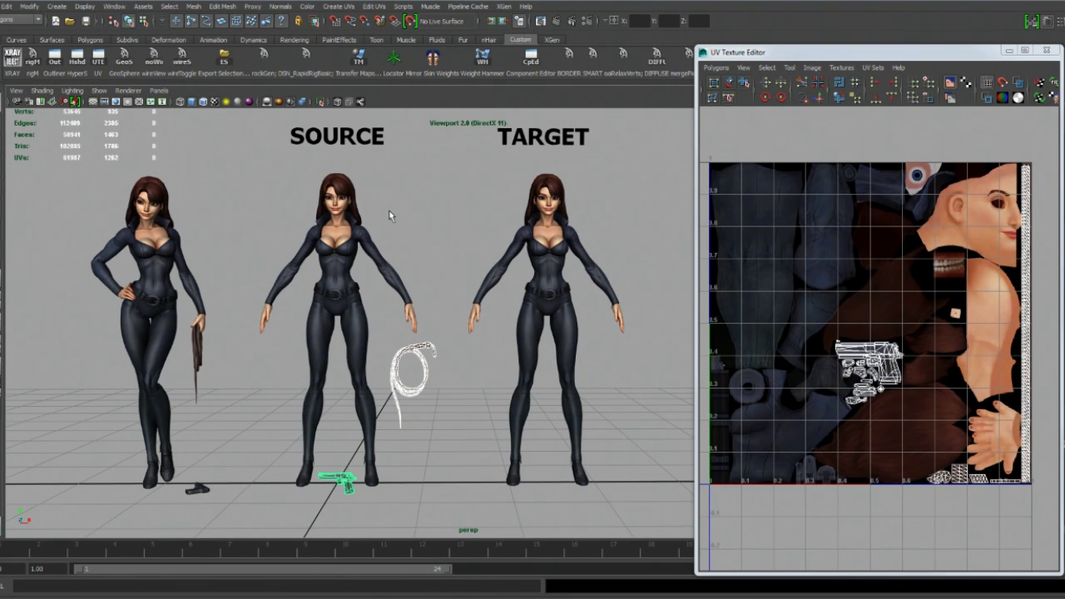
Compare the UV layout of the source character without its props with the target character's UV layout.
{"action": "left_click", "coordinate": [313, 214]}
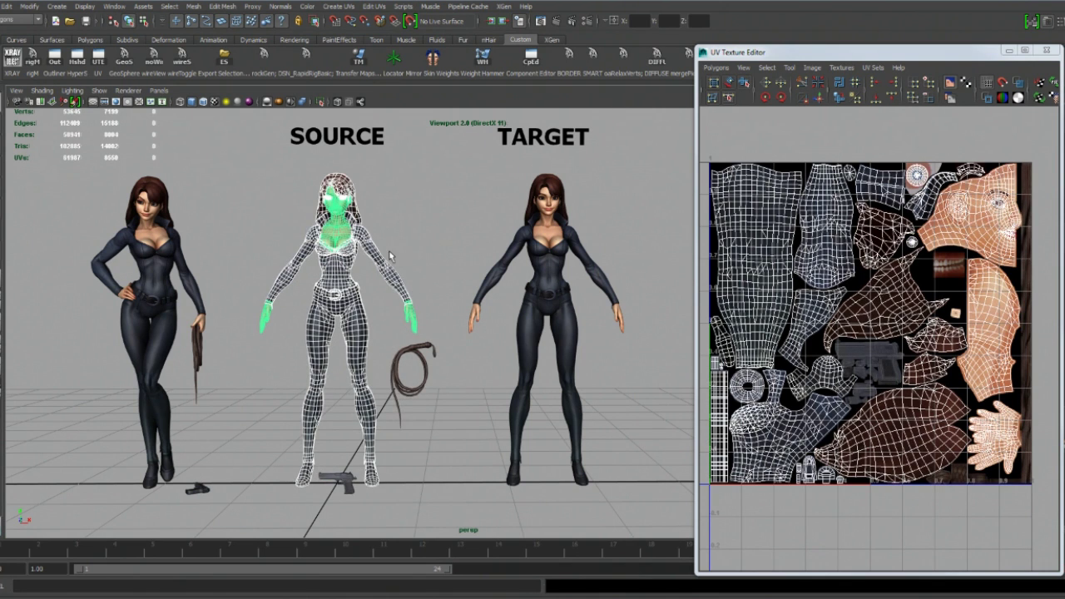
{"action": "scroll", "coordinate": [299, 217], "scroll_direction": "up", "scroll_amount": 2}
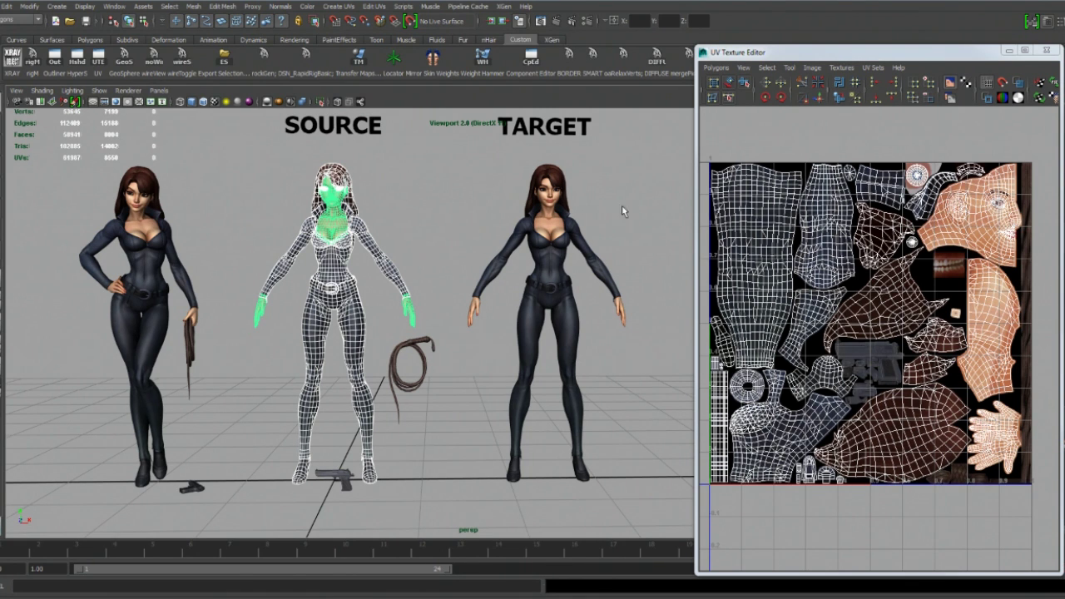
{"action": "left_click", "coordinate": [466, 150]}
{"action": "left_click_drag", "start_coordinate": [466, 150], "coordinate": [672, 553]}
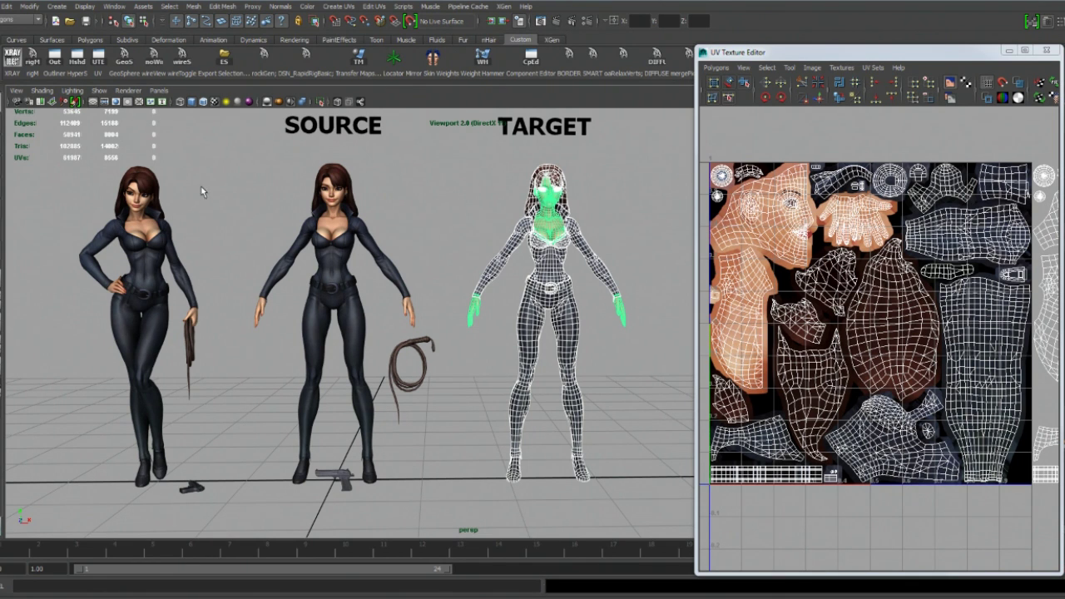
{"action": "left_click_drag", "start_coordinate": [250, 165], "coordinate": [362, 315]}
{"action": "left_click", "coordinate": [398, 237]}
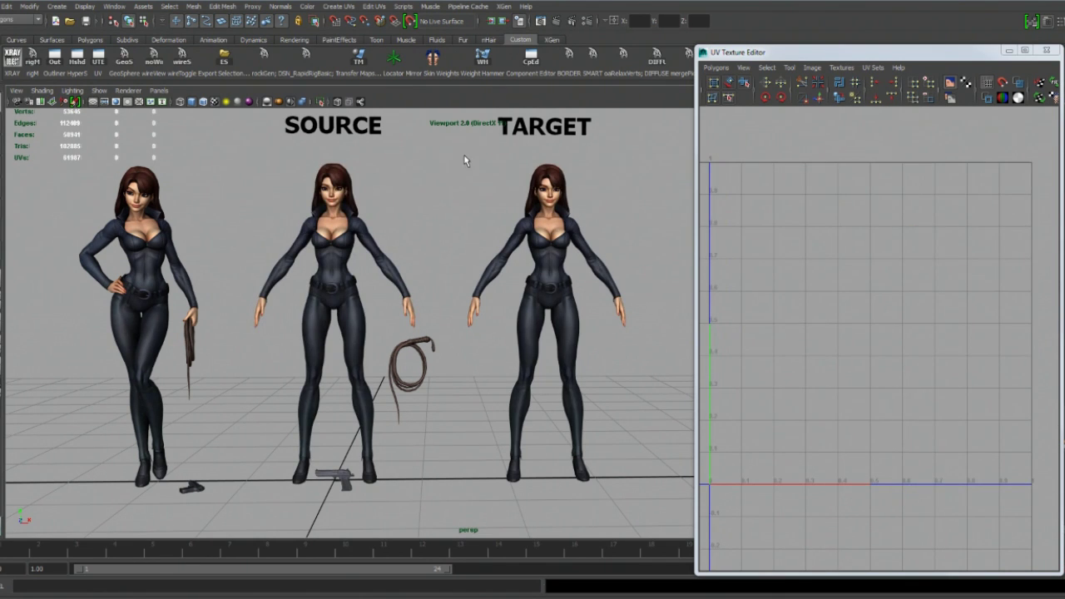
{"action": "left_click_drag", "start_coordinate": [464, 154], "coordinate": [638, 510]}
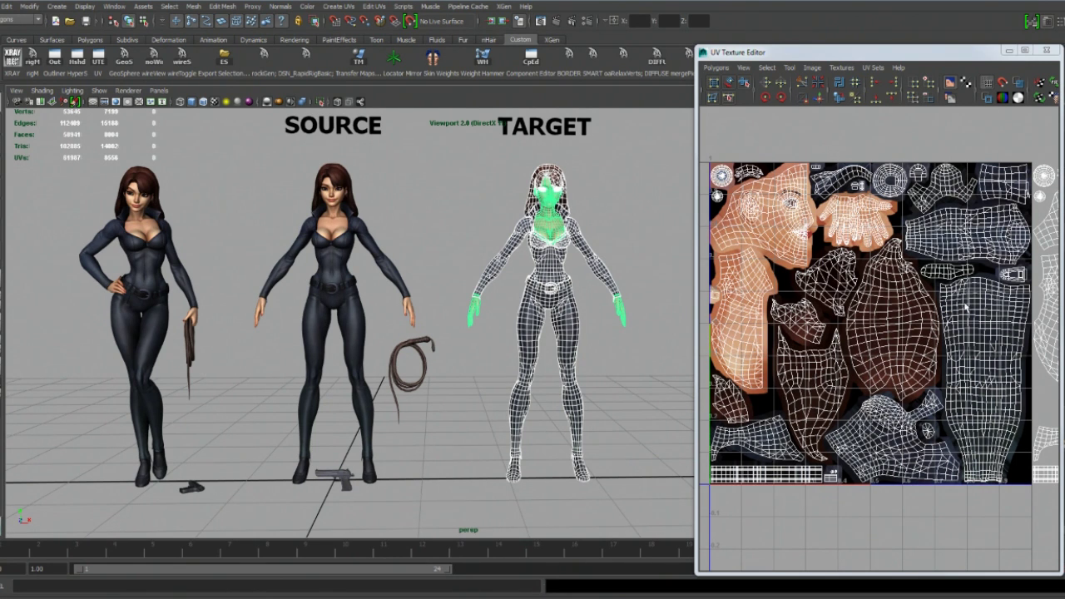
Select the source character without its props, select the target character instead, and examine the target's UV layout beside the models.
{"action": "left_click", "coordinate": [305, 221]}
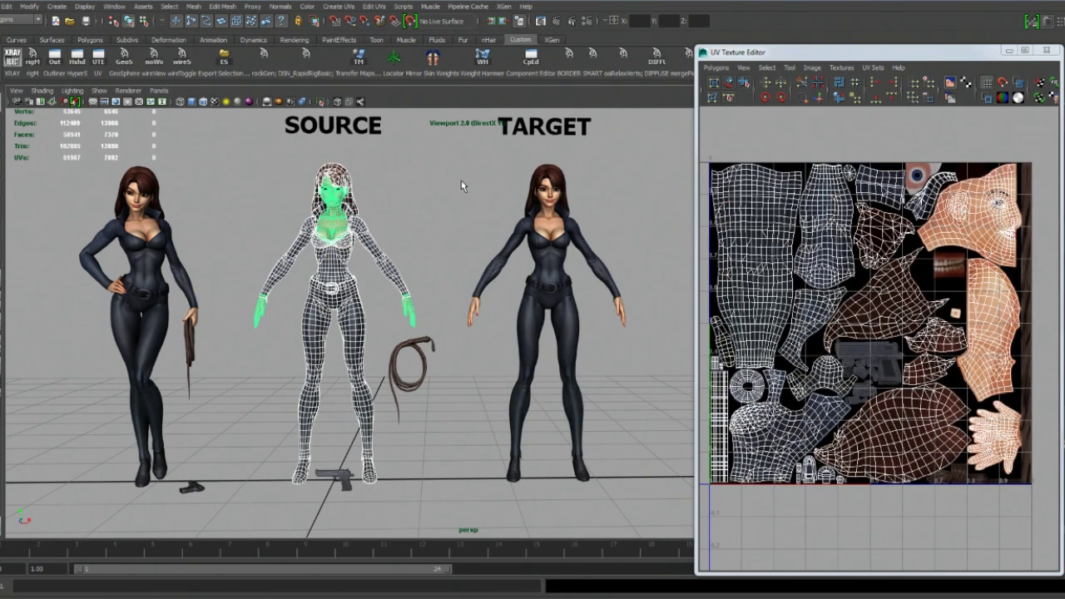
{"action": "left_click_drag", "start_coordinate": [457, 155], "coordinate": [675, 541]}
{"action": "middle_click_drag", "start_coordinate": [471, 251], "coordinate": [458, 262], "text": "alt"}
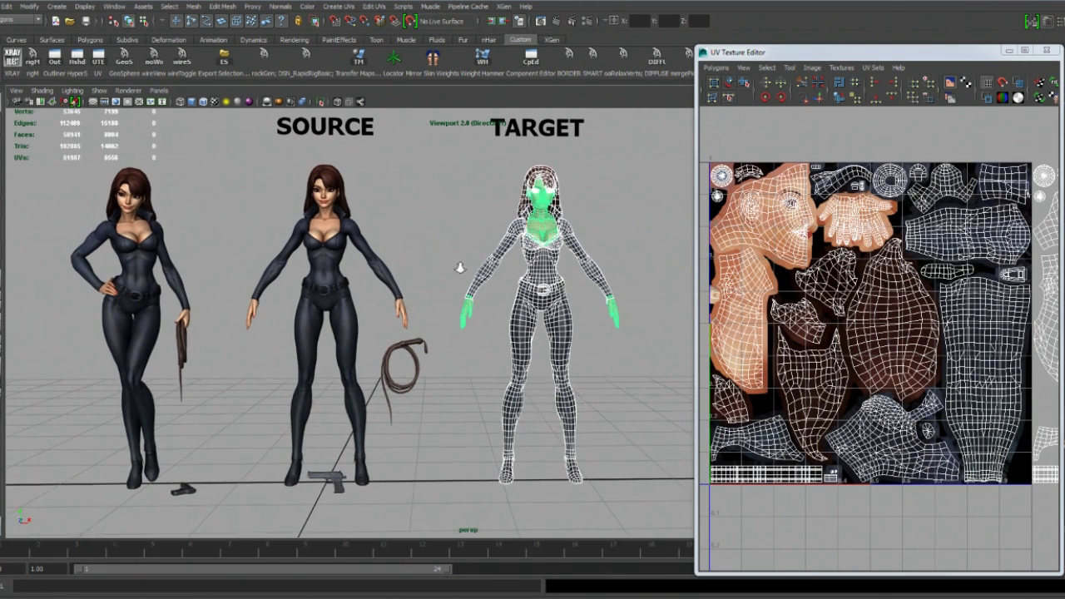
{"action": "right_click_drag", "start_coordinate": [458, 263], "coordinate": [463, 260], "text": "alt"}
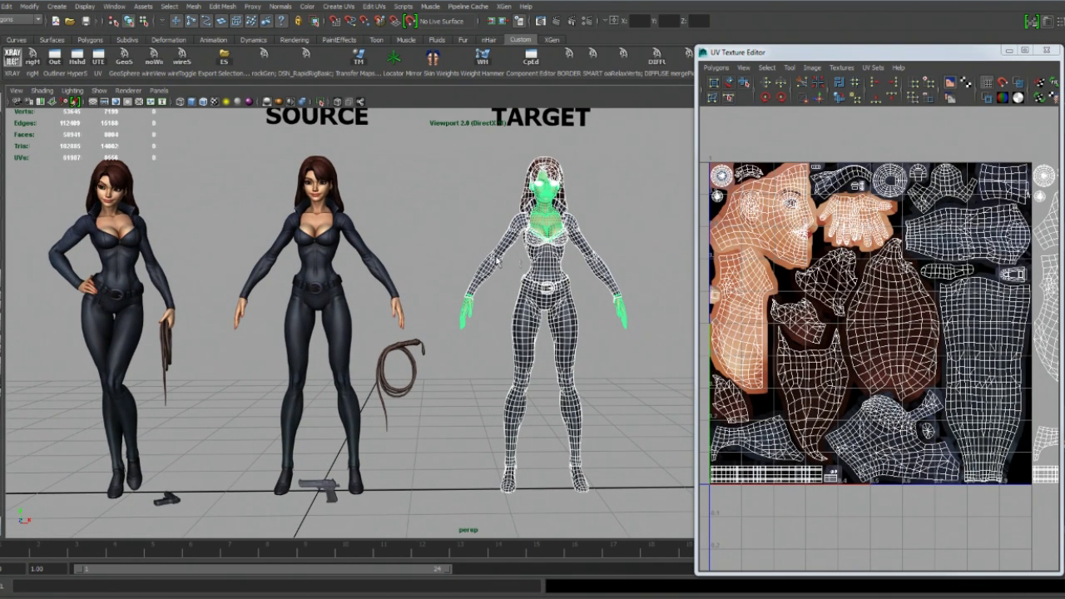
{"action": "left_click_drag", "start_coordinate": [553, 275], "coordinate": [575, 270], "text": "alt"}
{"action": "right_click_drag", "start_coordinate": [575, 271], "coordinate": [567, 269], "text": "alt"}
{"action": "middle_click_drag", "start_coordinate": [575, 270], "coordinate": [559, 268], "text": "alt"}
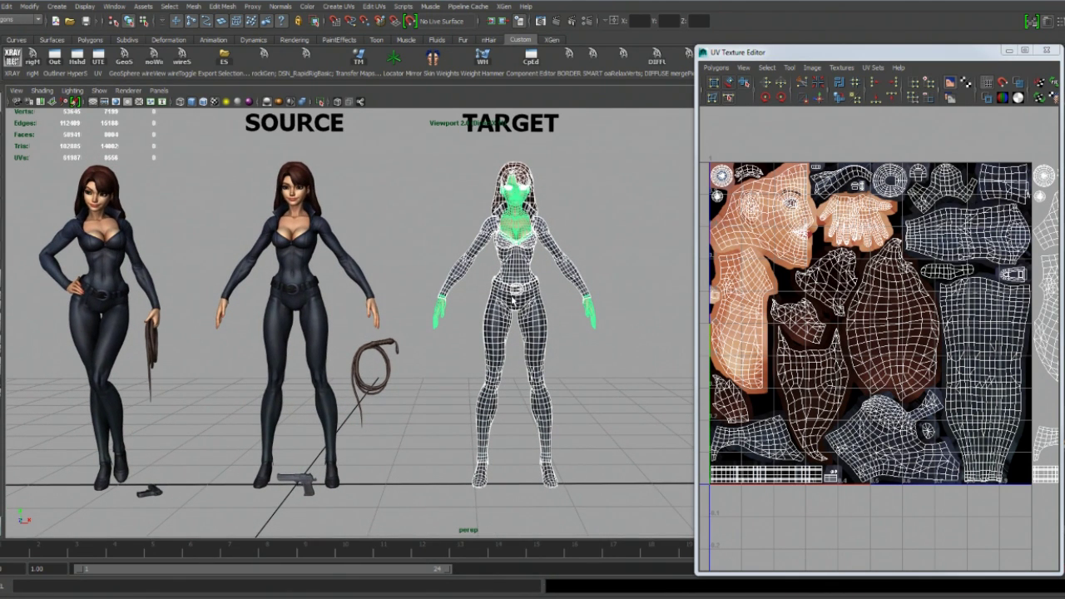
{"action": "left_click_drag", "start_coordinate": [556, 311], "coordinate": [542, 300], "text": "alt"}
{"action": "right_click_drag", "start_coordinate": [542, 299], "coordinate": [570, 313], "text": "alt"}
{"action": "middle_click_drag", "start_coordinate": [570, 313], "coordinate": [558, 311], "text": "alt"}
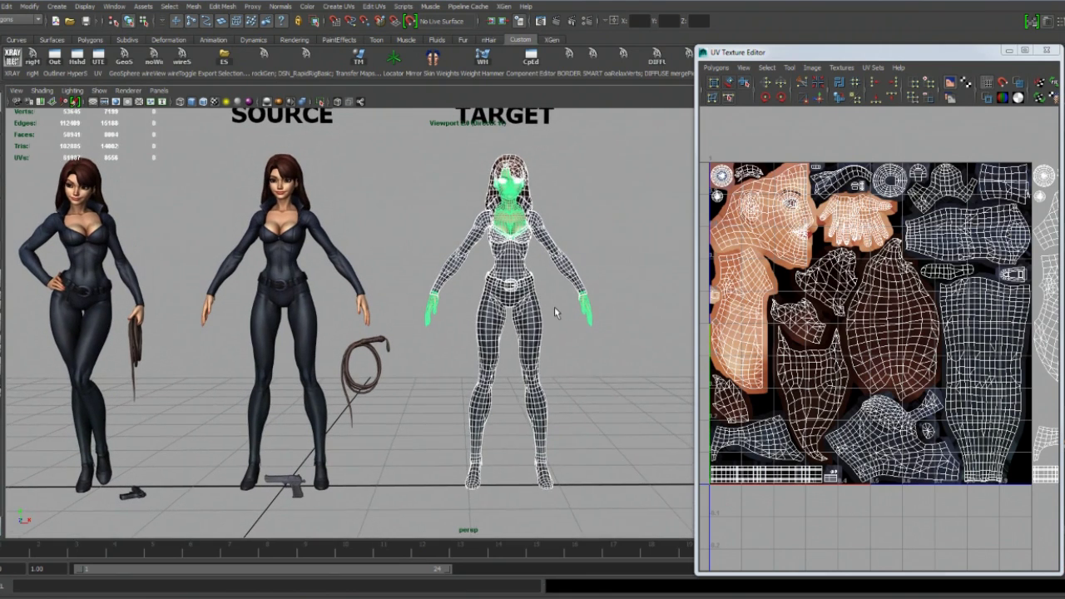
Deselect the target character, view the UV layout of the source character without its props, and clear the selection.
{"action": "left_click", "coordinate": [598, 252]}
{"action": "middle_click_drag", "start_coordinate": [599, 253], "coordinate": [596, 253], "text": "alt"}
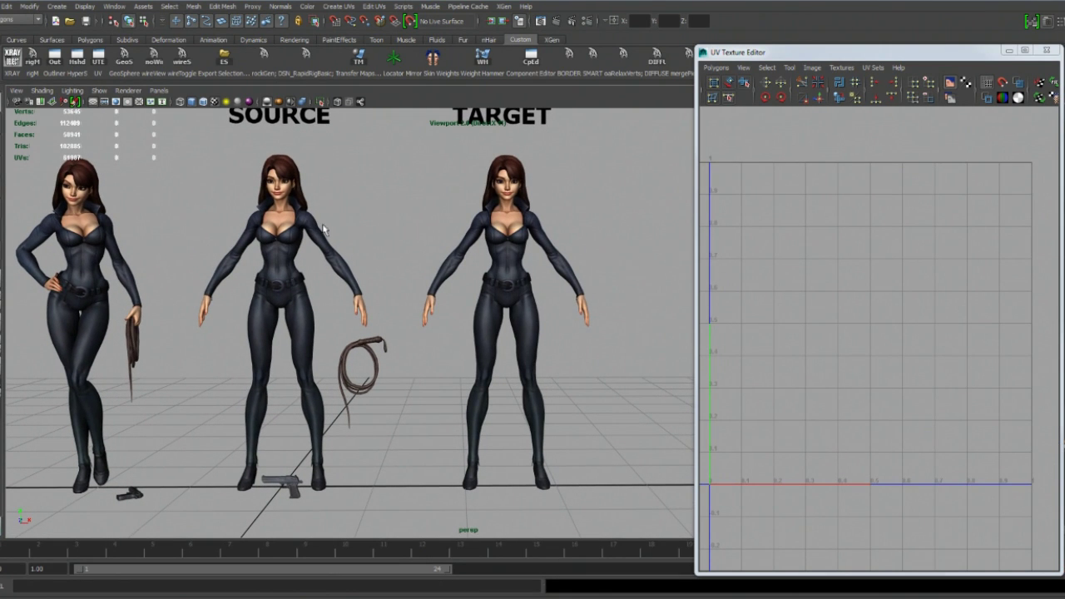
{"action": "middle_click_drag", "start_coordinate": [392, 220], "coordinate": [427, 227], "text": "alt"}
{"action": "left_click_drag", "start_coordinate": [411, 200], "coordinate": [266, 317]}
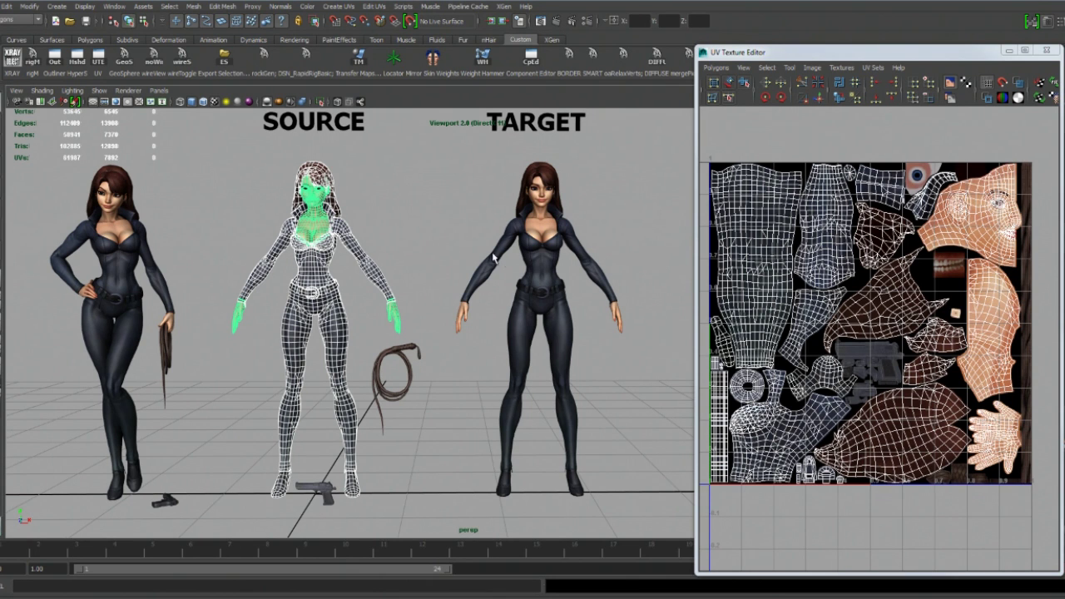
{"action": "middle_click_drag", "start_coordinate": [536, 273], "coordinate": [585, 258], "text": "alt"}
{"action": "left_click", "coordinate": [534, 275]}
{"action": "left_click", "coordinate": [592, 264]}
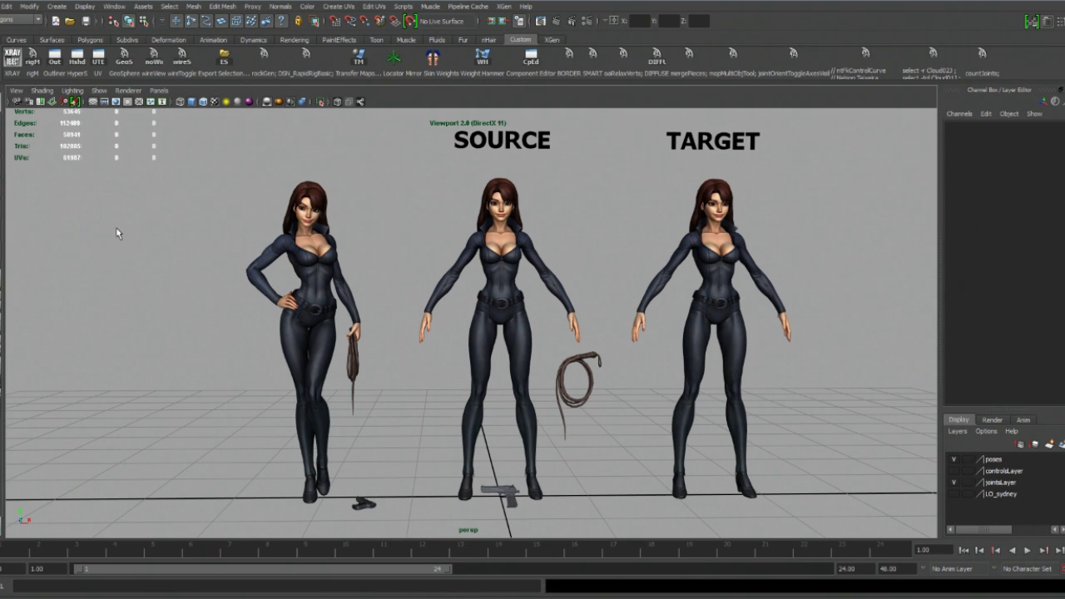
With nothing selected, open the Outliner and place it beside the posed character.
{"action": "left_click_drag", "start_coordinate": [196, 122], "coordinate": [856, 555]}
{"action": "left_click", "coordinate": [431, 222]}
{"action": "left_click", "coordinate": [53, 59]}
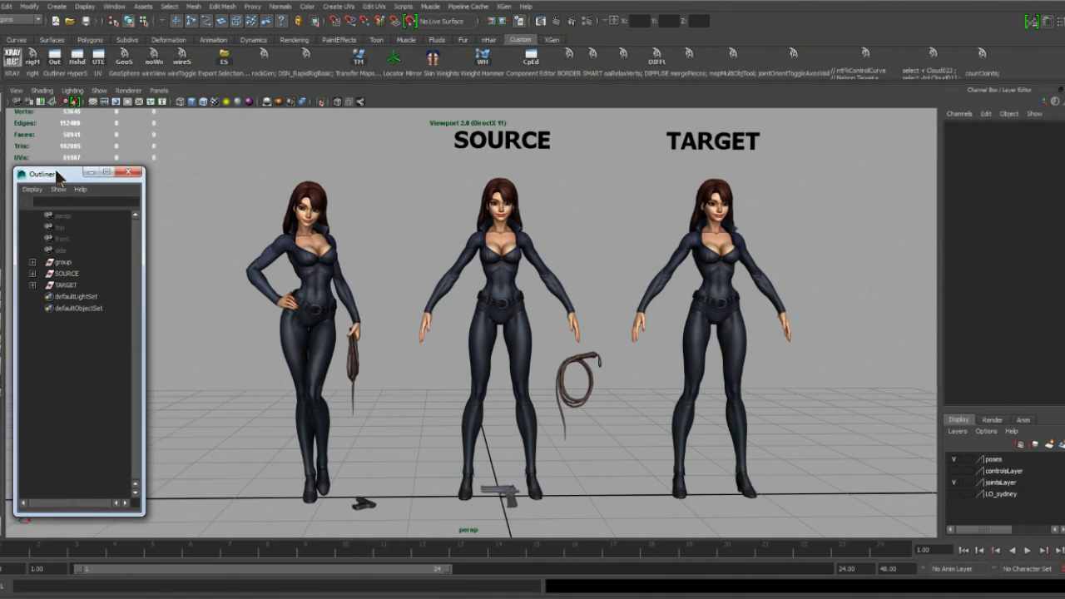
{"action": "left_click_drag", "start_coordinate": [53, 173], "coordinate": [53, 172]}
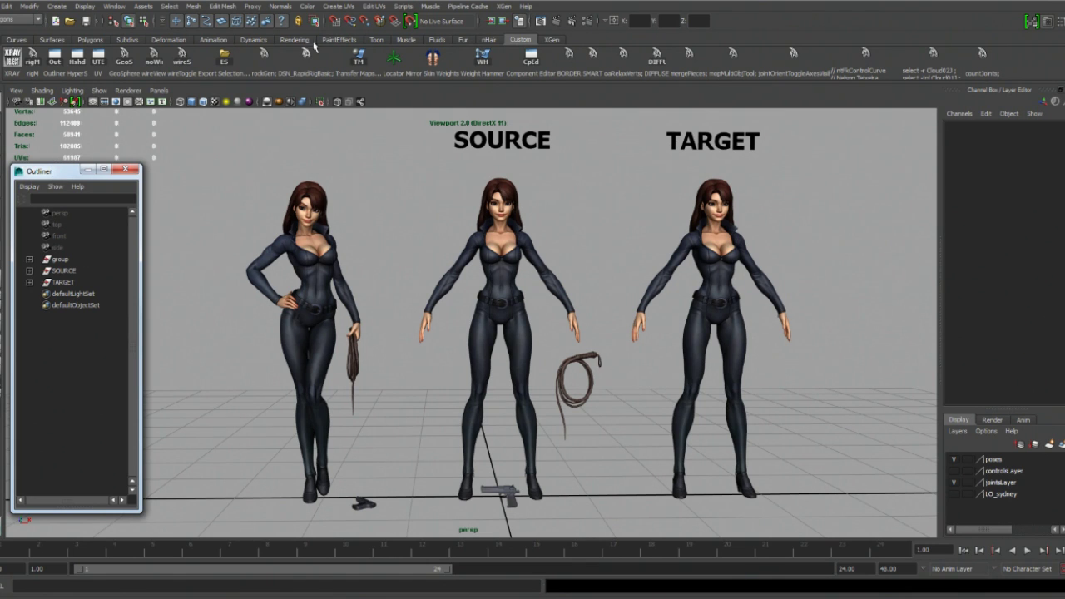
Examine what the group node contains by selecting it, the posed character with its props, and the SOURCE and TARGET text labels.
{"action": "left_click", "coordinate": [60, 260]}
{"action": "left_click", "coordinate": [67, 271]}
{"action": "left_click", "coordinate": [60, 259]}
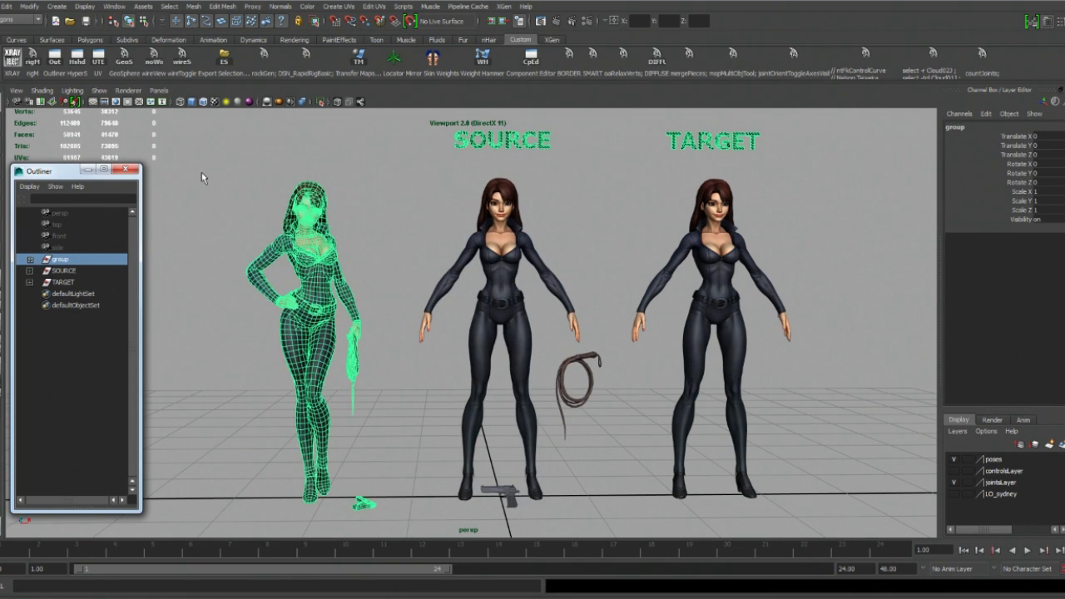
{"action": "left_click", "coordinate": [202, 173]}
{"action": "left_click_drag", "start_coordinate": [234, 170], "coordinate": [381, 552]}
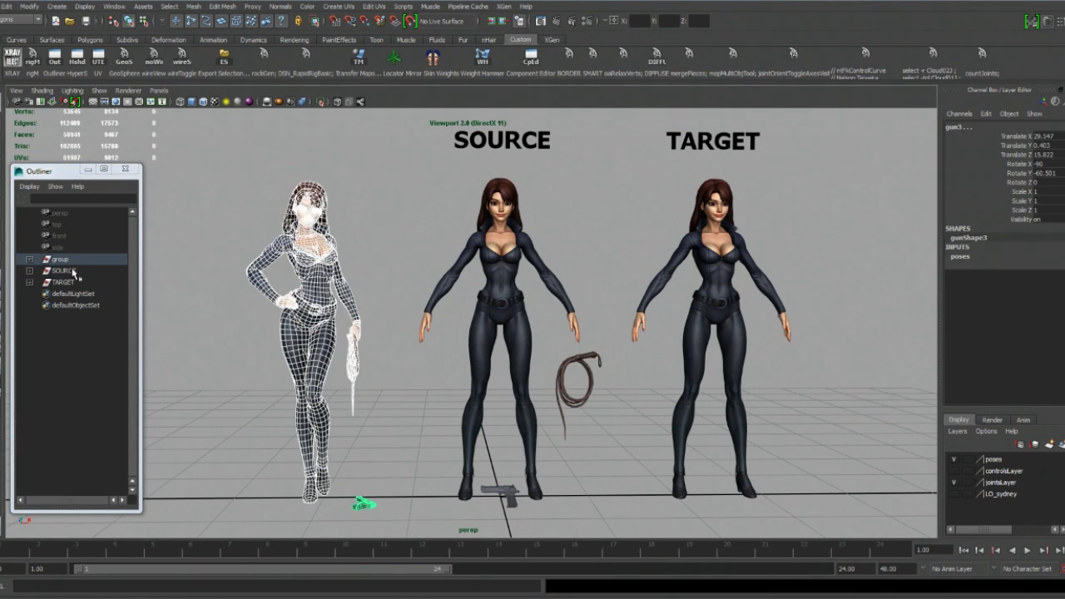
{"action": "left_click", "coordinate": [409, 171]}
{"action": "left_click_drag", "start_coordinate": [408, 172], "coordinate": [802, 102]}
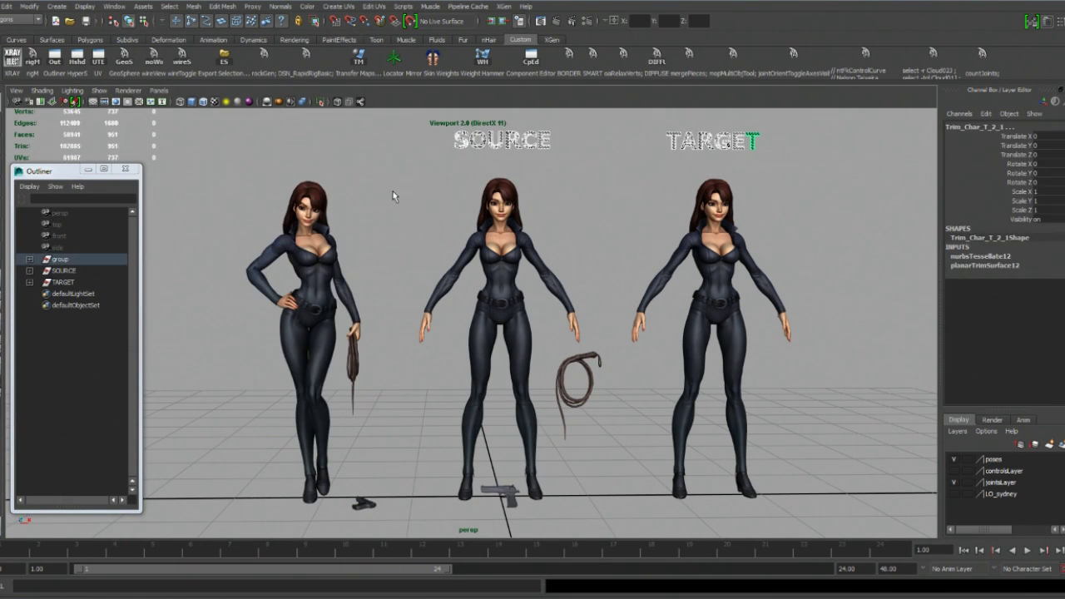
{"action": "left_click", "coordinate": [789, 191]}
Select the SOURCE group and expand both the SOURCE and TARGET groups to list their meshes.
{"action": "left_click", "coordinate": [63, 272]}
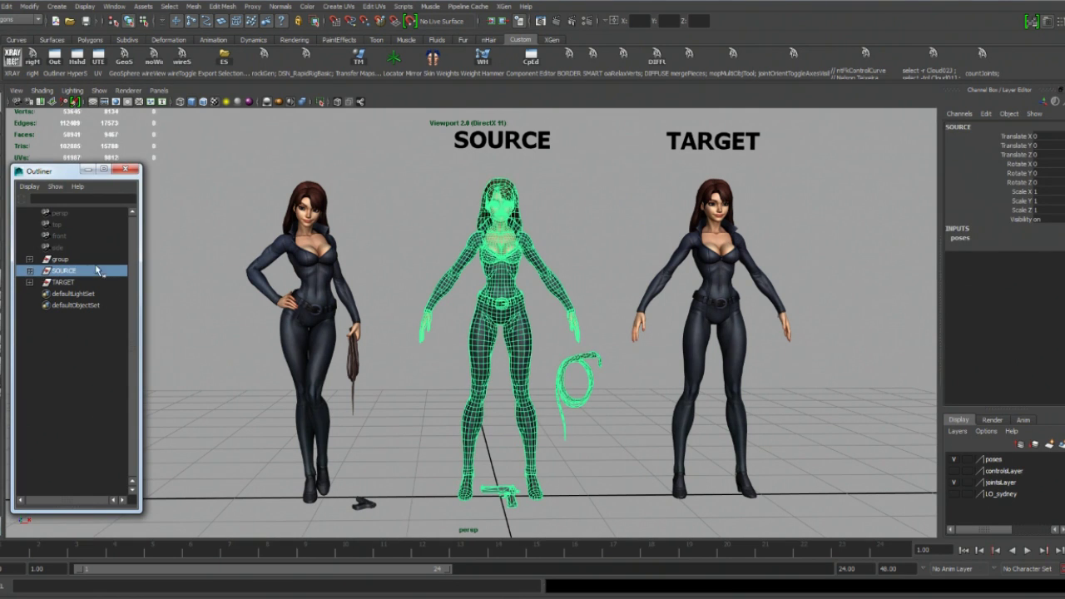
{"action": "left_click", "coordinate": [30, 271]}
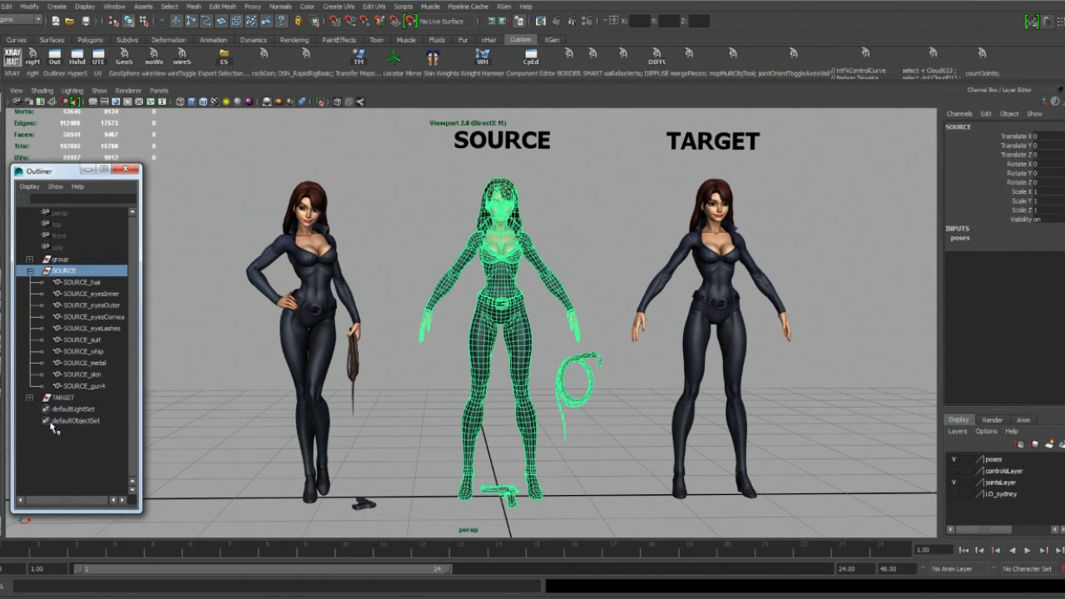
{"action": "left_click", "coordinate": [30, 398]}
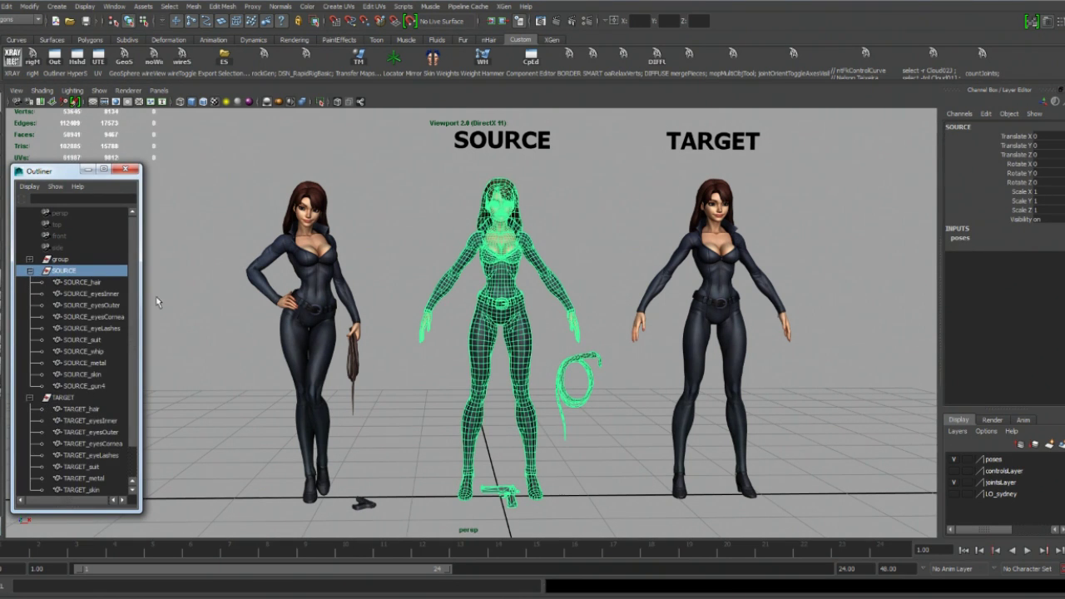
Inspect the individual meshes in the SOURCE group, including the hair, eyes, eyelashes, whip, metal and suit.
{"action": "left_click", "coordinate": [80, 282]}
{"action": "left_click", "coordinate": [83, 294]}
{"action": "left_click", "coordinate": [75, 305]}
{"action": "left_click", "coordinate": [86, 283]}
{"action": "left_click", "coordinate": [86, 306]}
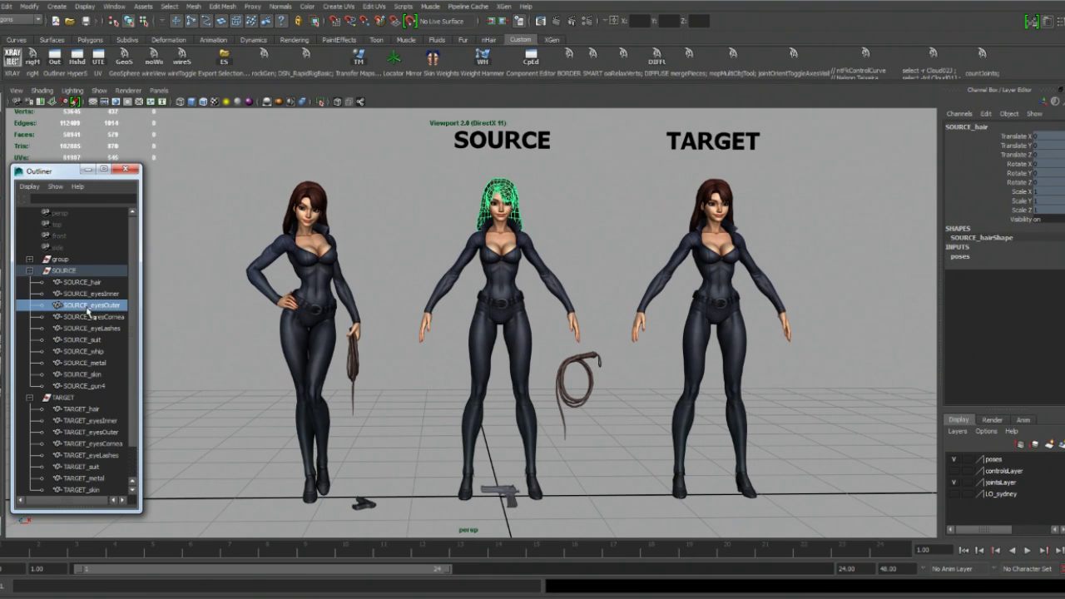
{"action": "left_click", "coordinate": [84, 330]}
{"action": "left_click", "coordinate": [83, 351]}
{"action": "left_click", "coordinate": [81, 363]}
{"action": "left_click", "coordinate": [79, 383]}
{"action": "left_click", "coordinate": [80, 340]}
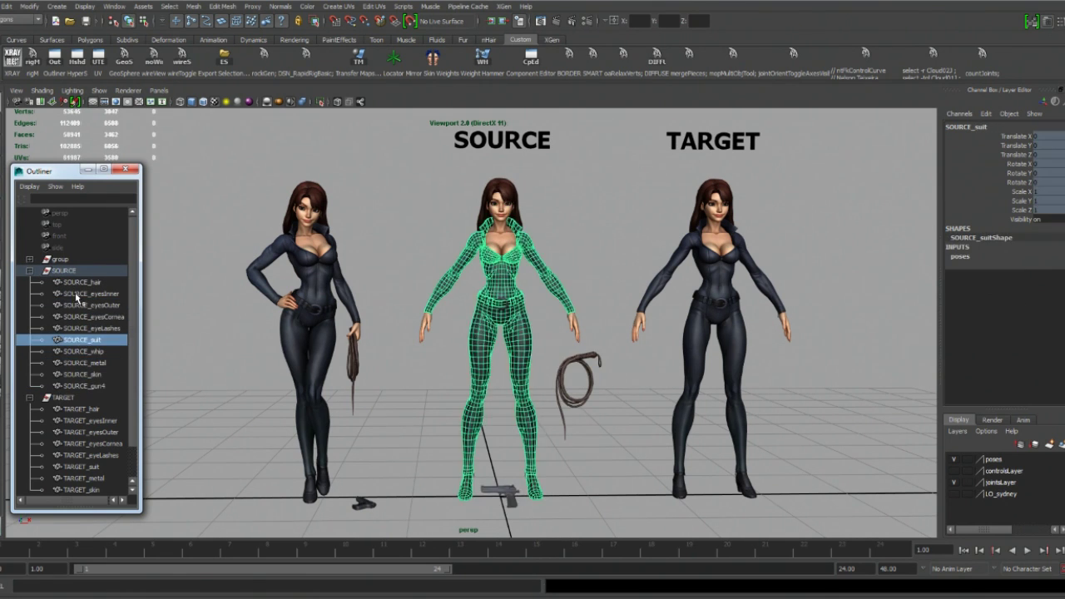
Select all meshes of the source character, including its whip and pistol, and view them together.
{"action": "left_click", "coordinate": [77, 296]}
{"action": "left_click", "coordinate": [66, 271]}
{"action": "left_click", "coordinate": [402, 161]}
{"action": "left_click_drag", "start_coordinate": [403, 162], "coordinate": [620, 567]}
{"action": "middle_click_drag", "start_coordinate": [568, 190], "coordinate": [540, 195], "text": "alt"}
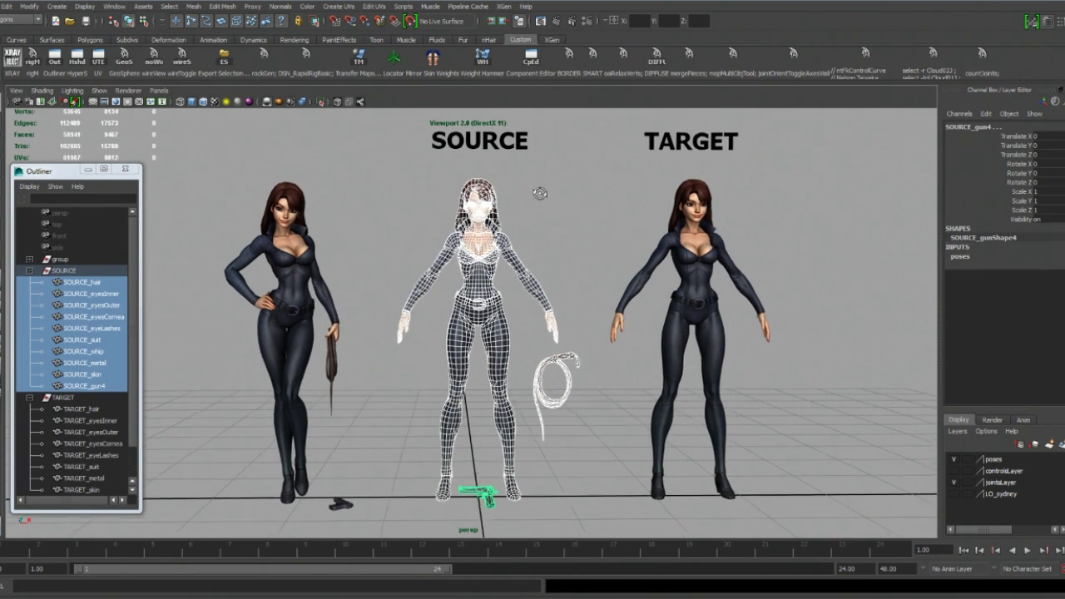
{"action": "mouse_move", "coordinate": [540, 195]}
{"action": "left_mouse_down", "text": "alt"}
{"action": "mouse_move", "coordinate": [524, 200]}
{"action": "mouse_move", "coordinate": [532, 198]}
{"action": "left_mouse_up", "text": "alt"}
Inspect the TARGET group and its individual meshes, and select all of the target character's meshes together.
{"action": "left_click", "coordinate": [70, 398]}
{"action": "scroll", "coordinate": [72, 398], "scroll_direction": "down", "scroll_amount": 1}
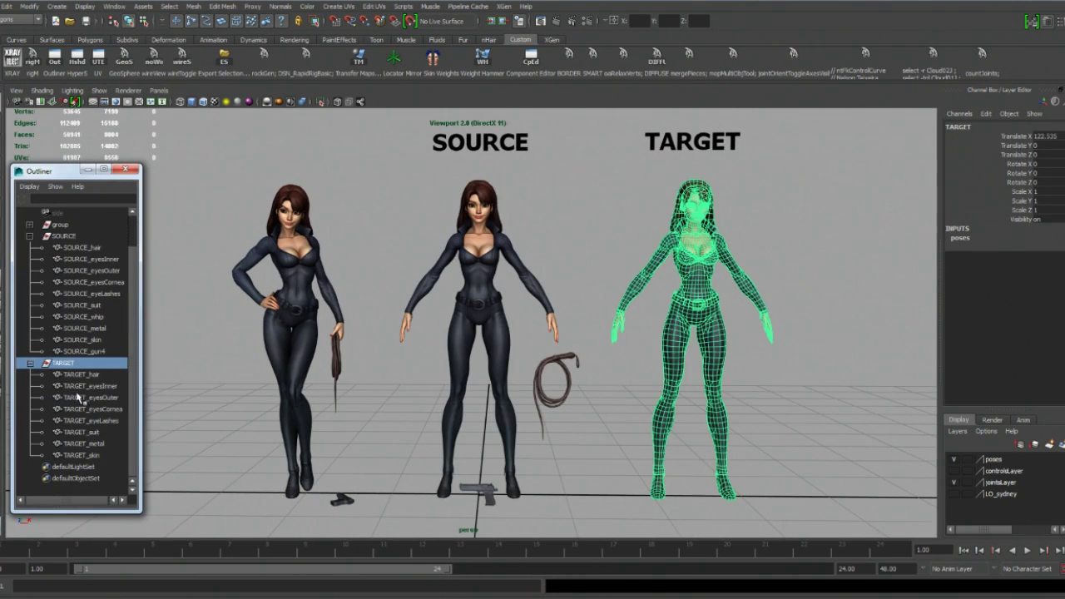
{"action": "left_click", "coordinate": [88, 385]}
{"action": "left_click", "coordinate": [90, 409]}
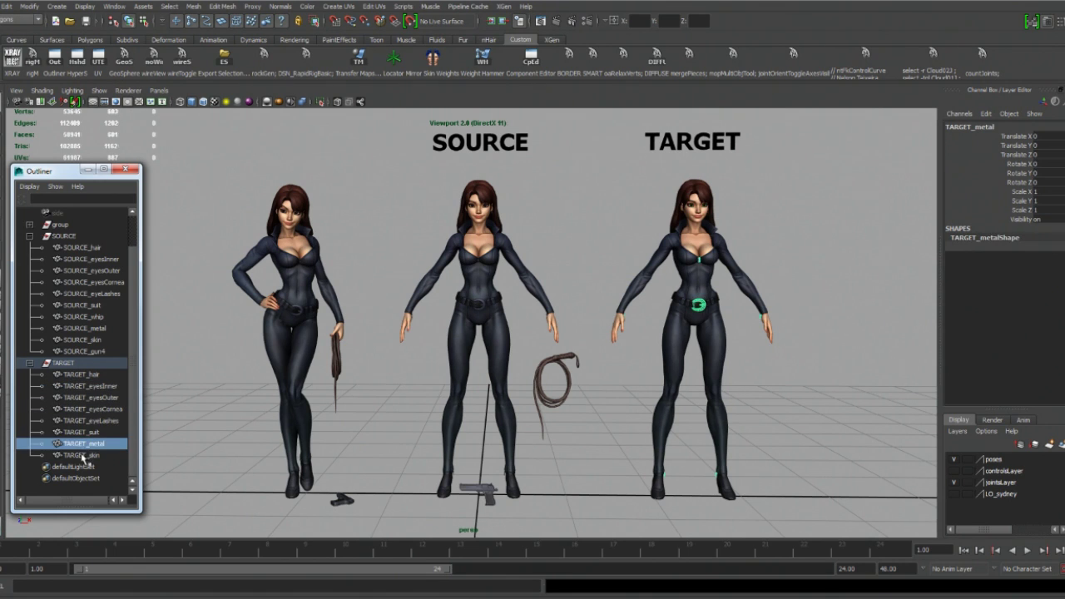
{"action": "left_click", "coordinate": [93, 398]}
{"action": "left_click_drag", "start_coordinate": [597, 166], "coordinate": [842, 533]}
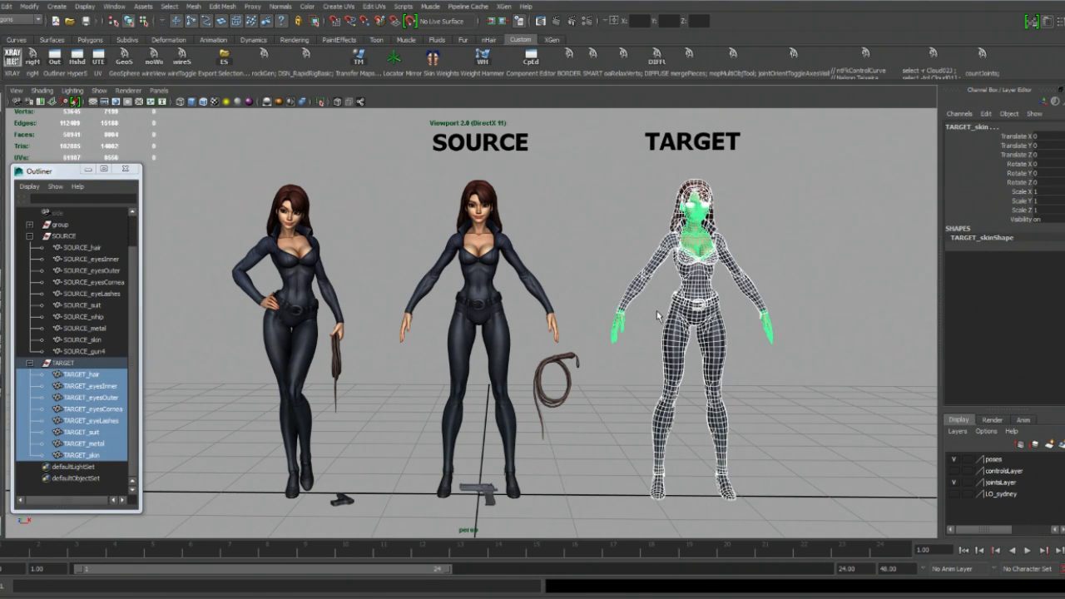
{"action": "left_click_drag", "start_coordinate": [643, 328], "coordinate": [635, 356], "text": "alt"}
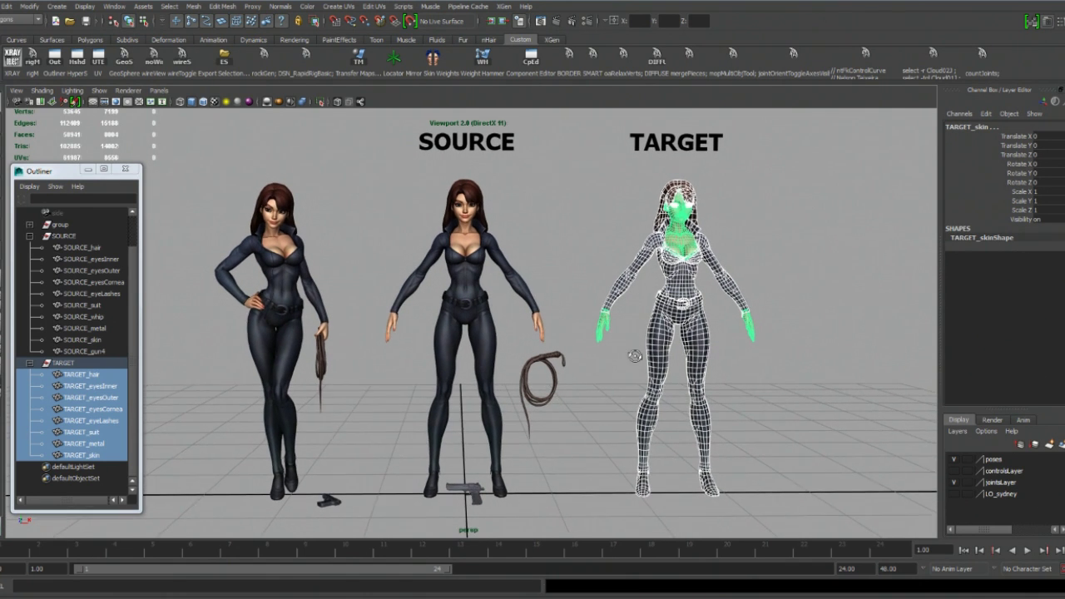
{"action": "left_click_drag", "start_coordinate": [633, 311], "coordinate": [623, 305], "text": "alt"}
{"action": "middle_click_drag", "start_coordinate": [630, 338], "coordinate": [627, 323], "text": "alt"}
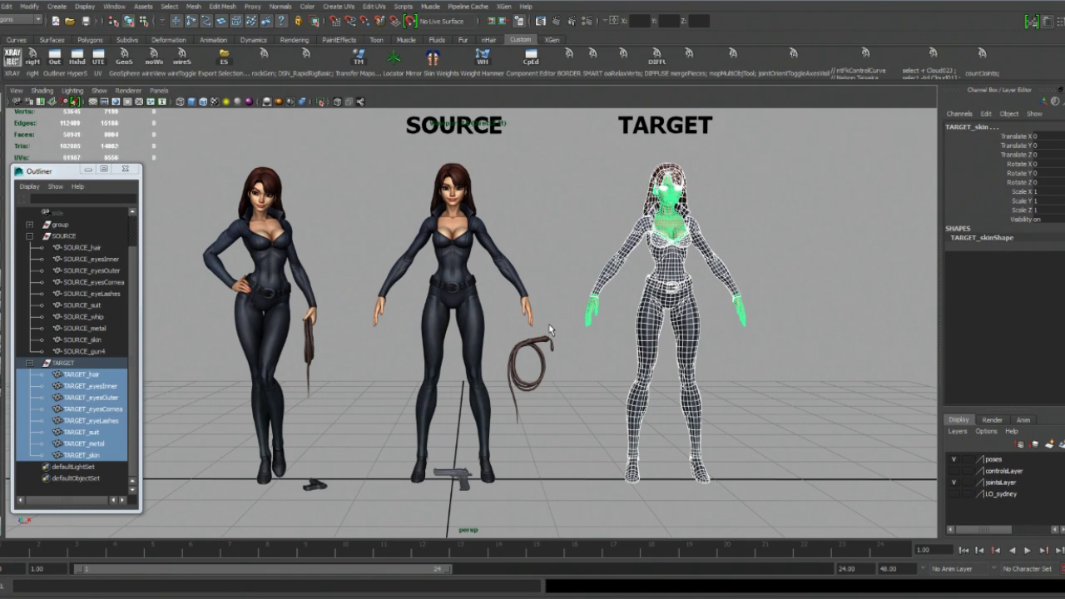
Identify SOURCE_whip and SOURCE_gun4 by selecting the whip and pistol together, and clear the selection.
{"action": "left_click", "coordinate": [549, 330]}
{"action": "left_click", "coordinate": [542, 395]}
{"action": "left_click_drag", "start_coordinate": [612, 182], "coordinate": [791, 481]}
{"action": "left_click", "coordinate": [526, 363]}
{"action": "left_click", "coordinate": [453, 477], "text": "shift"}
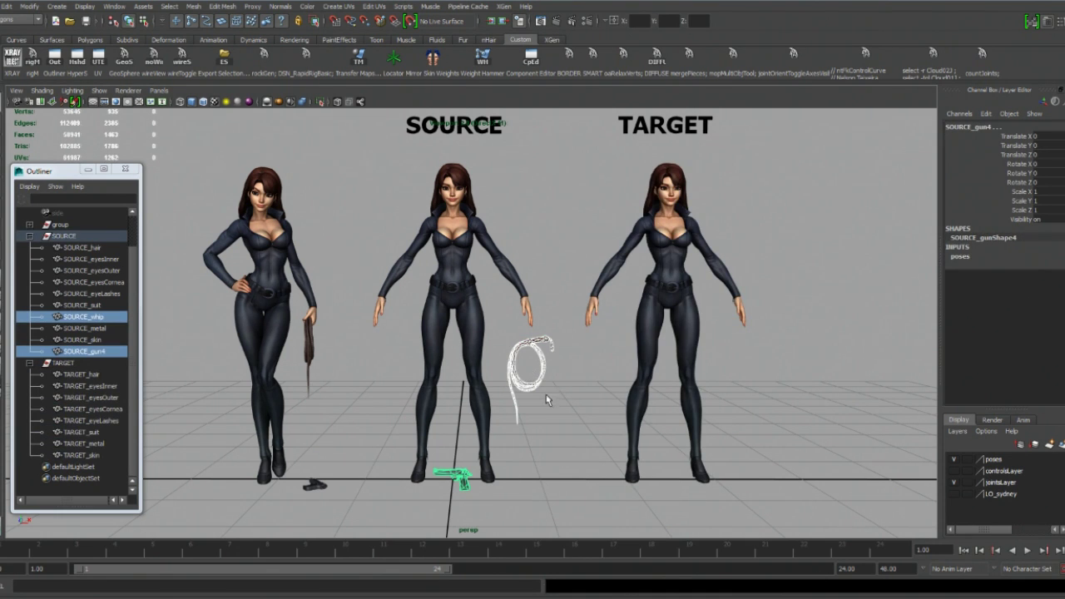
{"action": "left_click_drag", "start_coordinate": [546, 395], "coordinate": [564, 421], "text": "alt"}
{"action": "left_click", "coordinate": [576, 413]}
Select SOURCE_hair, and then the full range of target meshes from TARGET_hair to TARGET_skin.
{"action": "left_click", "coordinate": [89, 248]}
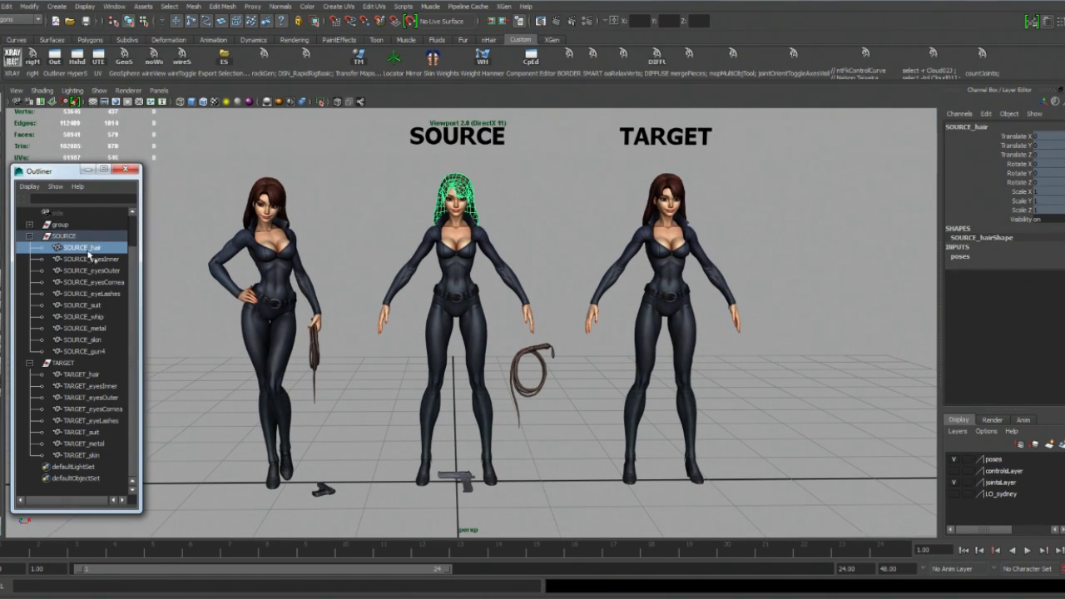
{"action": "left_click", "coordinate": [78, 377]}
{"action": "left_click", "coordinate": [81, 455], "text": "shift"}
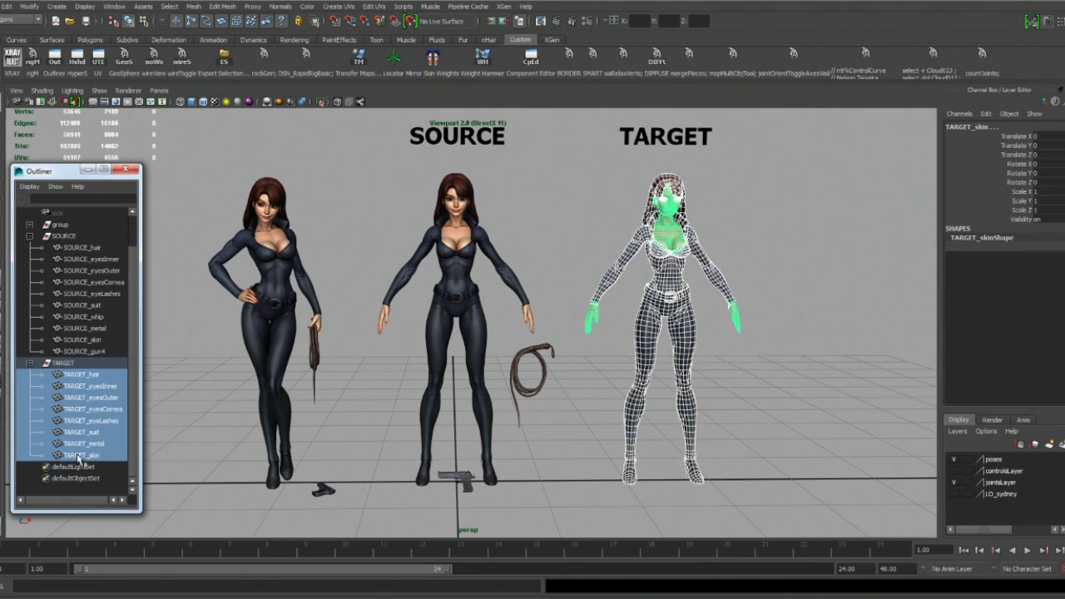
Compare the matching mesh names in both groups by selecting SOURCE_hair together with TARGET_hair and checking SOURCE_eyesInner.
{"action": "left_click", "coordinate": [90, 259]}
{"action": "left_click", "coordinate": [95, 248]}
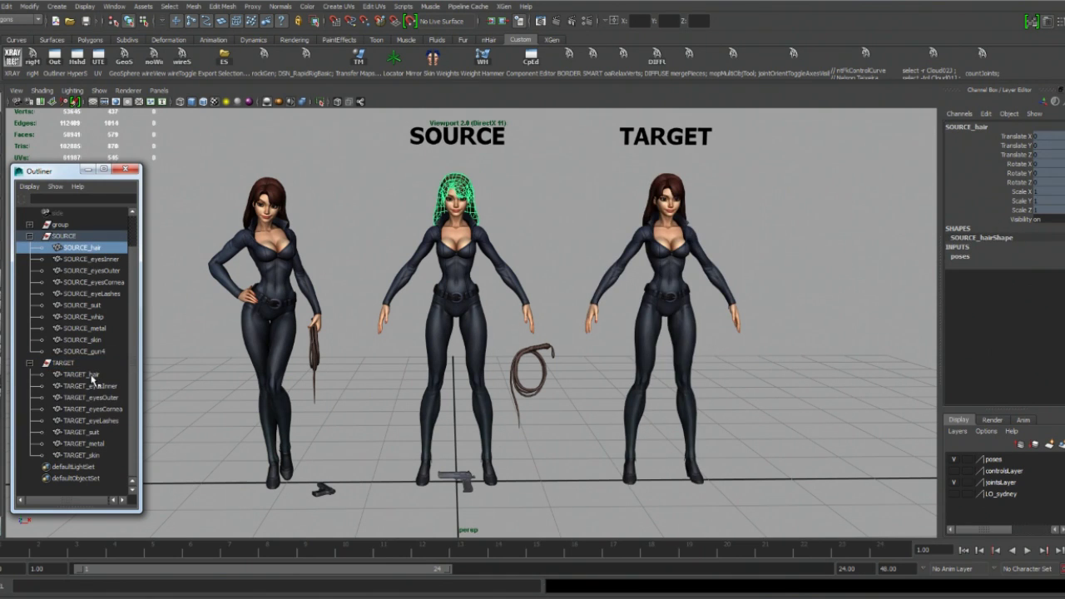
{"action": "left_click", "coordinate": [93, 376], "text": "ctrl"}
{"action": "left_click", "coordinate": [98, 250]}
{"action": "left_click", "coordinate": [96, 375], "text": "ctrl"}
{"action": "left_click", "coordinate": [84, 260]}
{"action": "left_click", "coordinate": [86, 250]}
{"action": "left_click", "coordinate": [87, 259]}
{"action": "left_click", "coordinate": [86, 248]}
Select all source meshes with their props, switch to all target meshes, and clear the selection to view both characters.
{"action": "left_click_drag", "start_coordinate": [382, 210], "coordinate": [567, 471]}
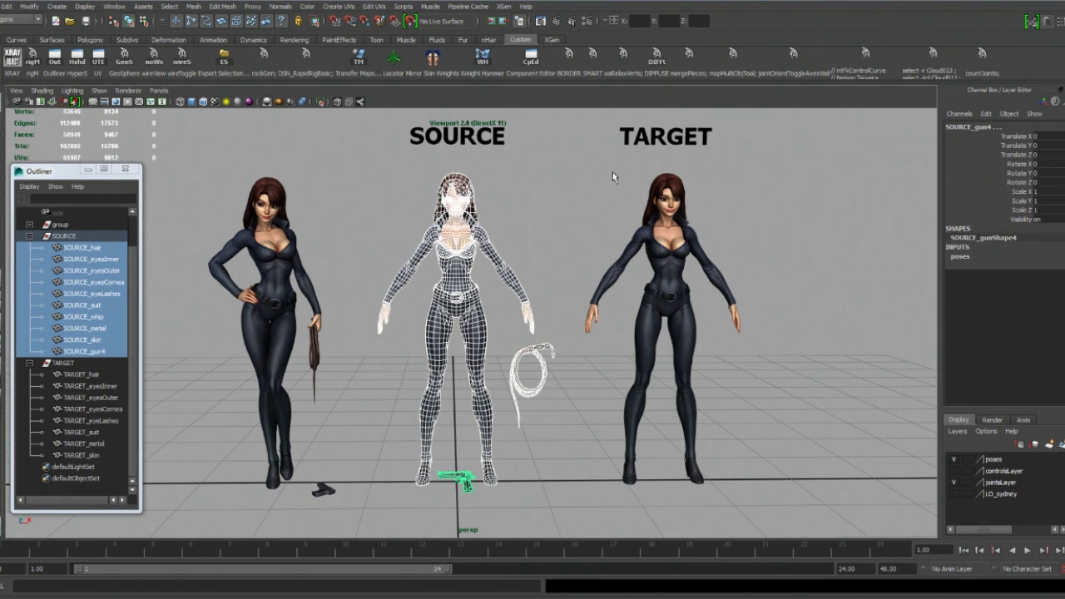
{"action": "left_click_drag", "start_coordinate": [580, 156], "coordinate": [829, 496]}
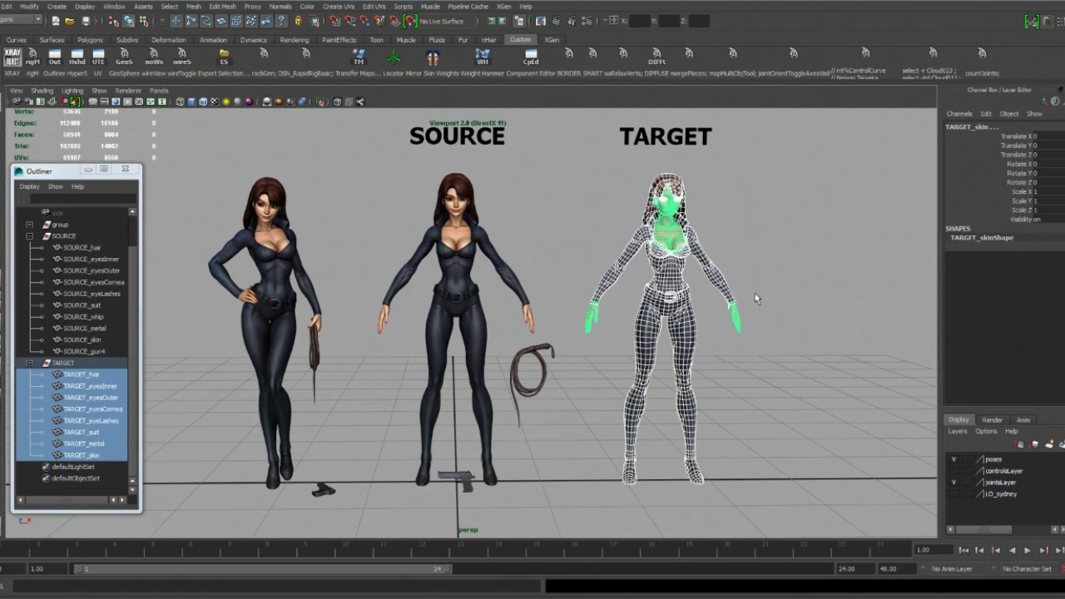
{"action": "left_click", "coordinate": [799, 237]}
{"action": "scroll", "coordinate": [811, 264], "scroll_direction": "up", "scroll_amount": 1}
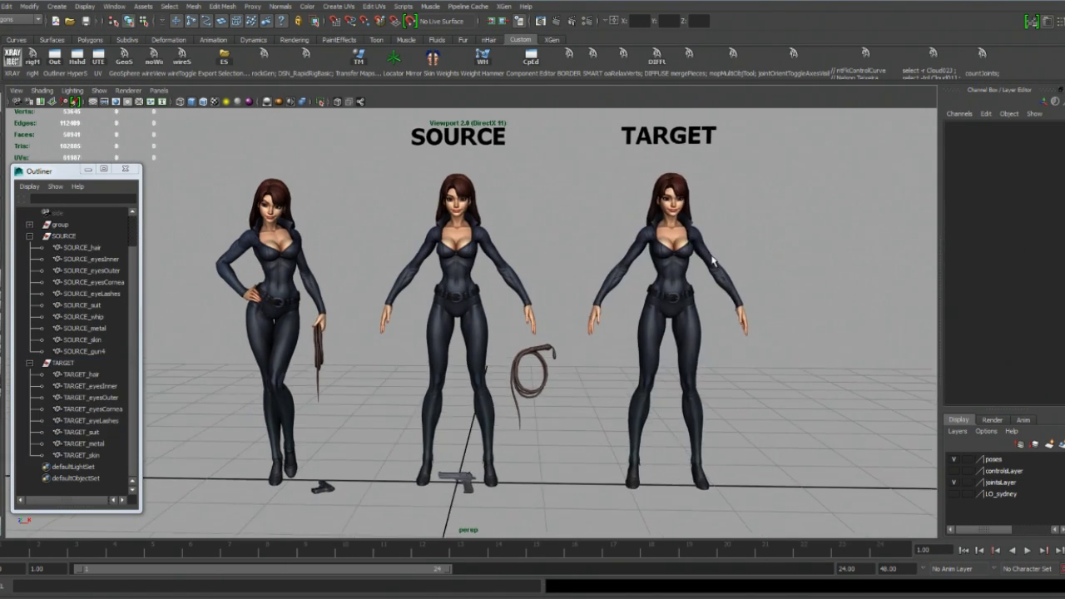
{"action": "scroll", "coordinate": [758, 287], "scroll_direction": "up", "scroll_amount": 2}
{"action": "scroll", "coordinate": [749, 271], "scroll_direction": "up", "scroll_amount": 3}
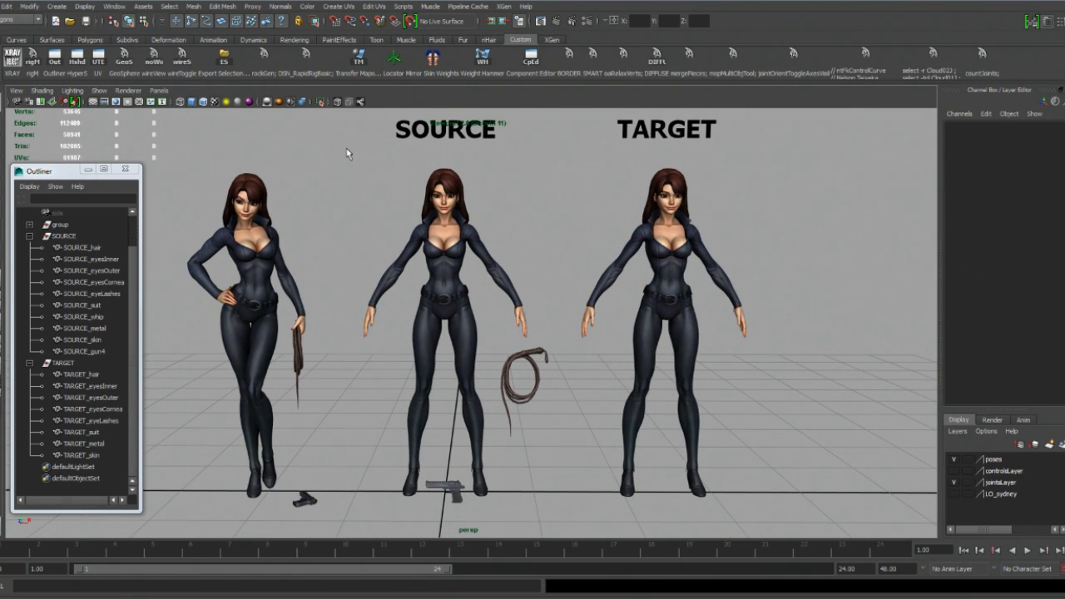
With nothing selected, open the Hypershade and place it so that the source and target characters both stay in view.
{"action": "left_click_drag", "start_coordinate": [346, 149], "coordinate": [777, 518]}
{"action": "left_click", "coordinate": [830, 300]}
{"action": "left_click", "coordinate": [77, 58]}
{"action": "left_click_drag", "start_coordinate": [816, 187], "coordinate": [844, 170]}
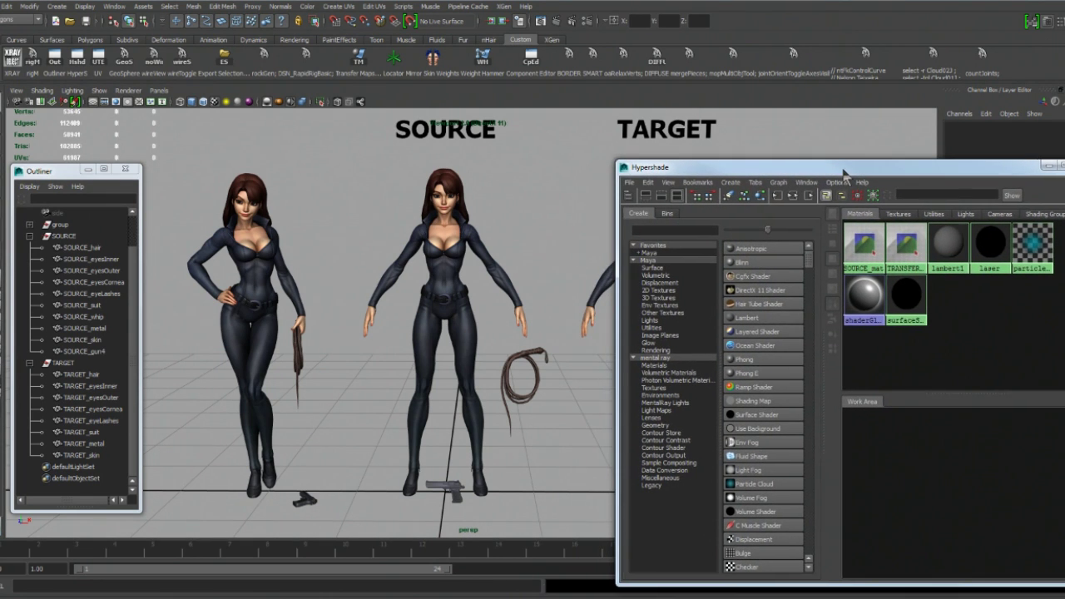
{"action": "middle_click_drag", "start_coordinate": [530, 209], "coordinate": [438, 209], "text": "alt"}
{"action": "scroll", "coordinate": [471, 210], "scroll_direction": "down", "scroll_amount": 1}
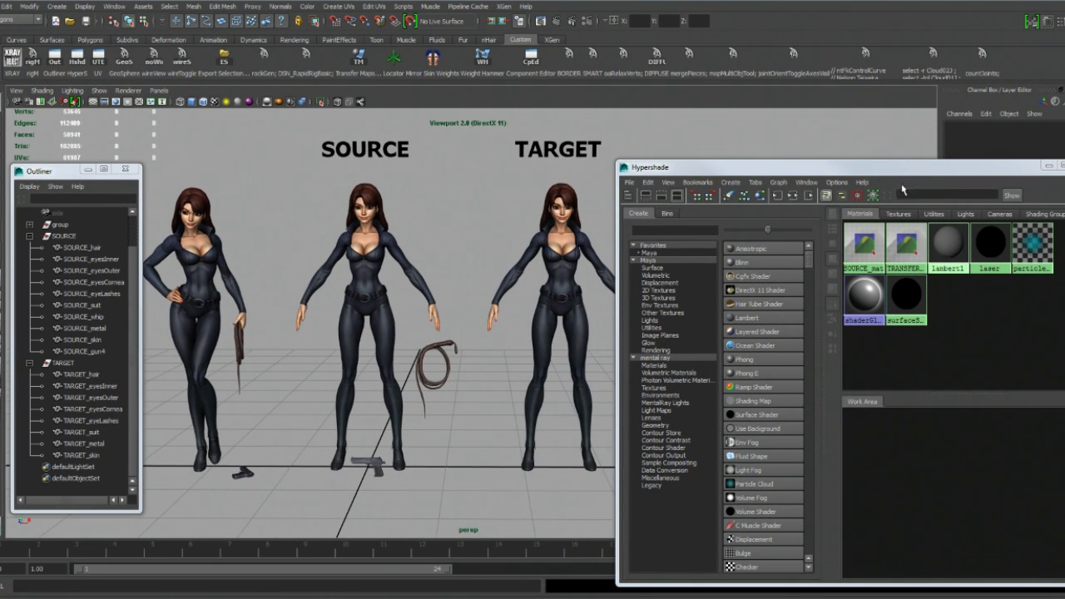
{"action": "mouse_move", "coordinate": [423, 244]}
{"action": "left_mouse_down", "text": "alt"}
{"action": "mouse_move", "coordinate": [430, 250]}
{"action": "mouse_move", "coordinate": [409, 250]}
{"action": "left_mouse_up", "text": "alt"}
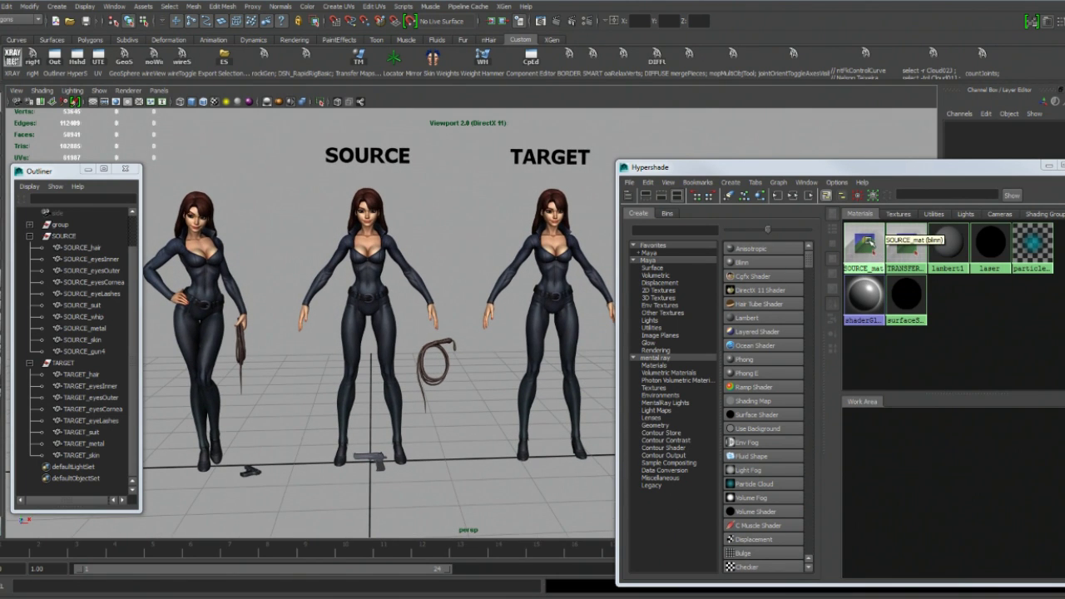
Compare SOURCE_mat and TRANSFER_mat in the Hypershade, and select the source character's meshes to relate them to SOURCE_mat.
{"action": "left_click", "coordinate": [866, 245]}
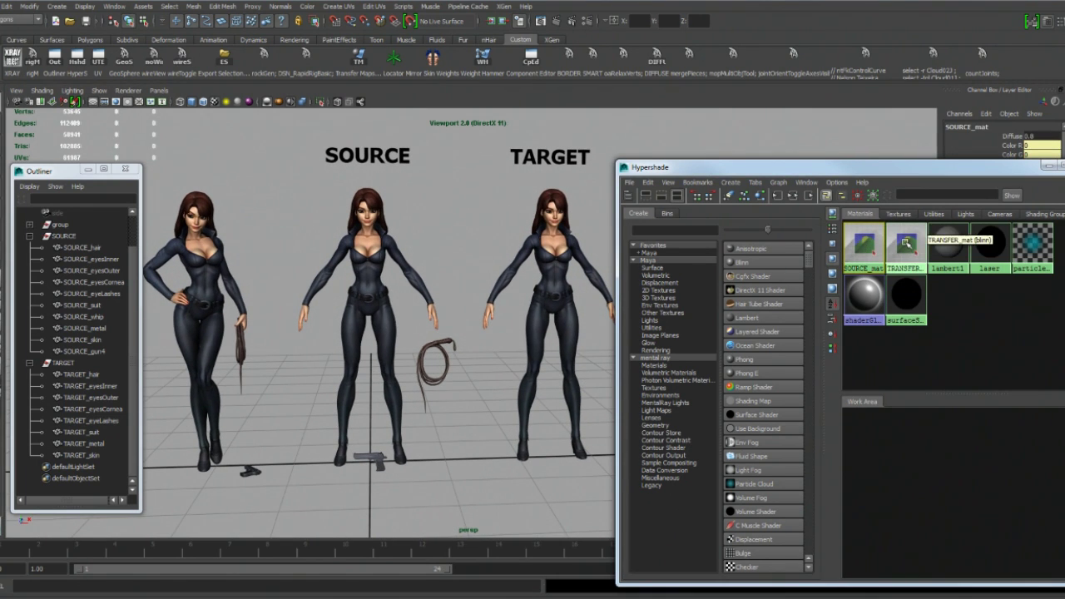
{"action": "left_click", "coordinate": [905, 243]}
{"action": "left_click", "coordinate": [869, 243]}
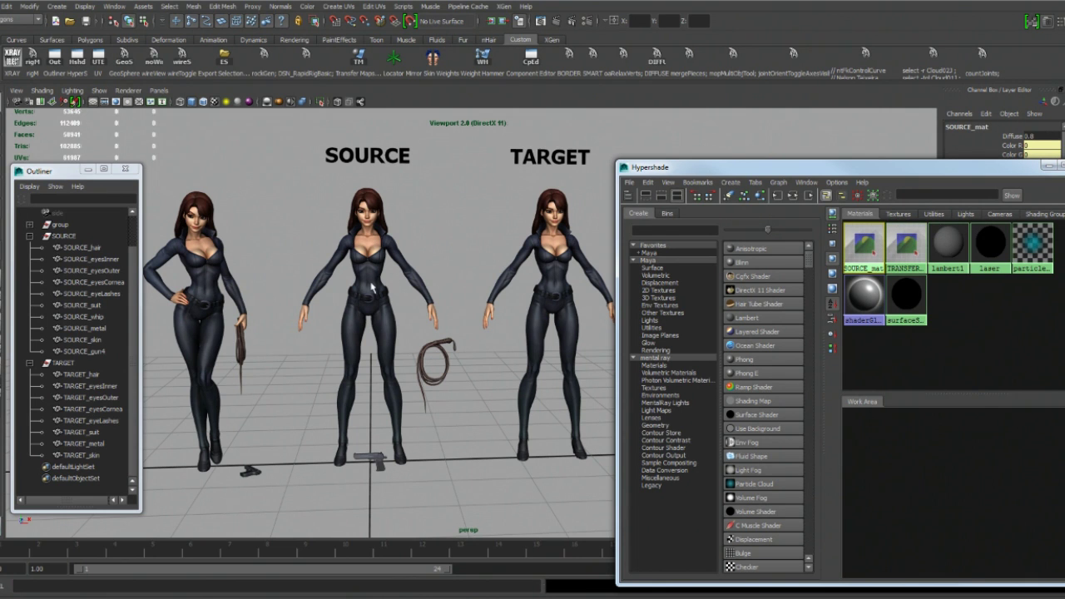
{"action": "left_click_drag", "start_coordinate": [372, 287], "coordinate": [363, 281], "text": "alt"}
{"action": "left_click_drag", "start_coordinate": [295, 182], "coordinate": [469, 483]}
{"action": "left_click_drag", "start_coordinate": [378, 280], "coordinate": [365, 248], "text": "alt"}
{"action": "left_click_drag", "start_coordinate": [401, 316], "coordinate": [408, 301], "text": "alt"}
{"action": "middle_click_drag", "start_coordinate": [366, 305], "coordinate": [425, 309], "text": "alt"}
Select the posed character together with its gun and whip, and clear the selection.
{"action": "left_click", "coordinate": [194, 157]}
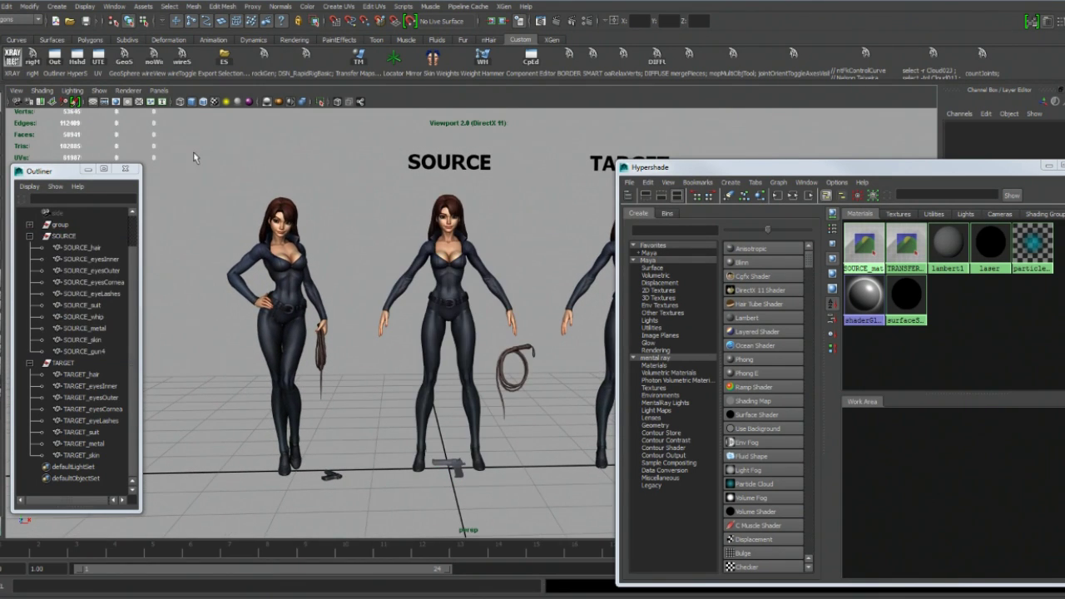
{"action": "left_click_drag", "start_coordinate": [195, 157], "coordinate": [360, 526]}
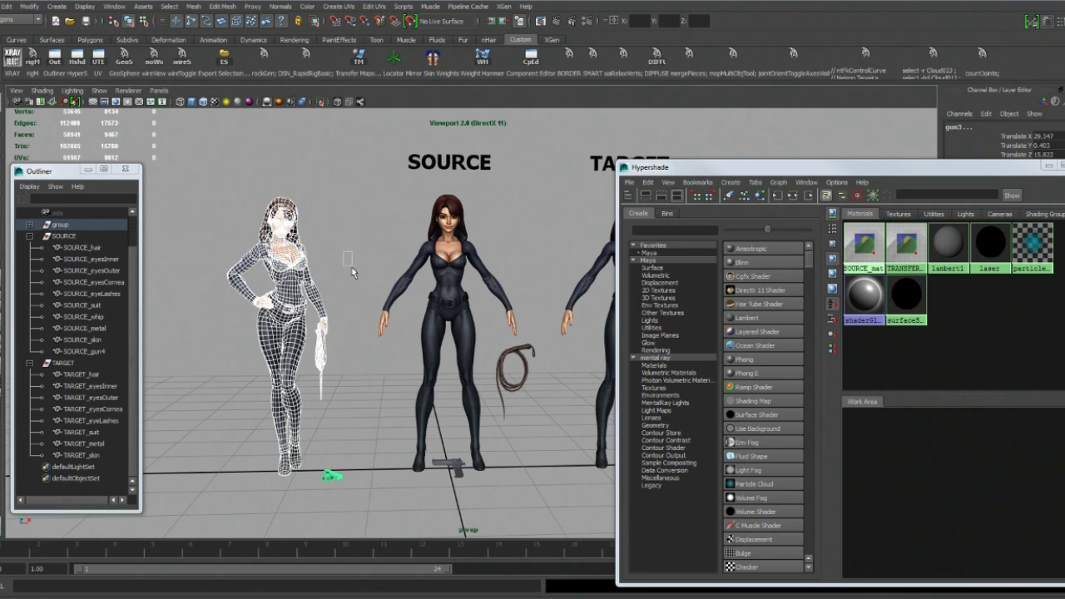
{"action": "left_click_drag", "start_coordinate": [351, 267], "coordinate": [353, 270]}
{"action": "left_click_drag", "start_coordinate": [200, 177], "coordinate": [359, 491]}
{"action": "left_click", "coordinate": [304, 257]}
{"action": "left_click", "coordinate": [360, 231]}
Bring the source and target characters into view, select all target meshes while examining TRANSFER_mat, and deselect them.
{"action": "middle_click_drag", "start_coordinate": [353, 329], "coordinate": [203, 325], "text": "alt"}
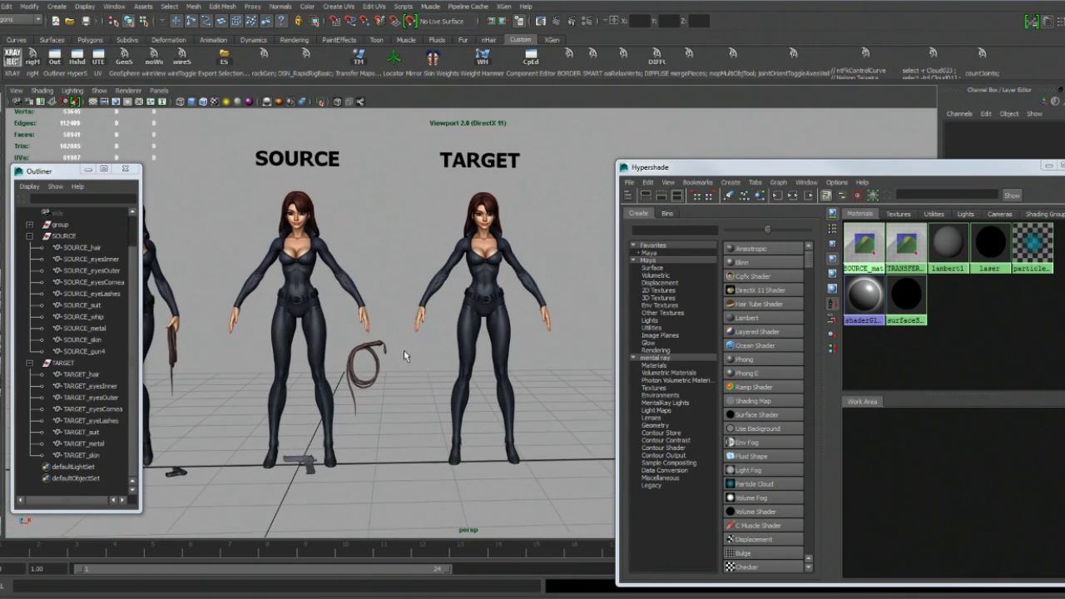
{"action": "left_click_drag", "start_coordinate": [403, 349], "coordinate": [404, 360], "text": "alt"}
{"action": "middle_click_drag", "start_coordinate": [402, 360], "coordinate": [407, 366], "text": "alt"}
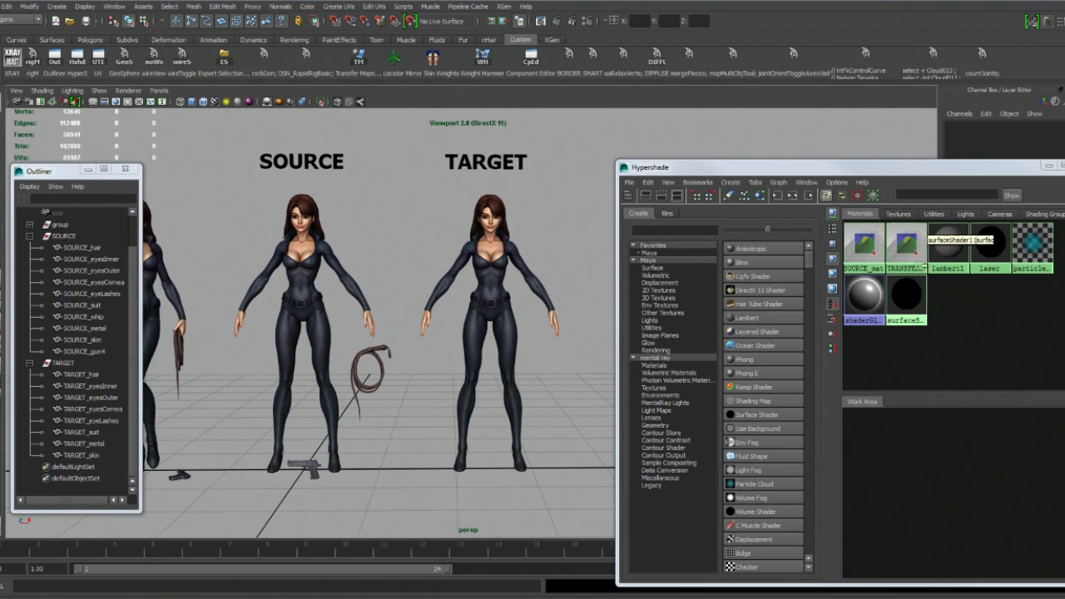
{"action": "left_click_drag", "start_coordinate": [410, 185], "coordinate": [579, 509]}
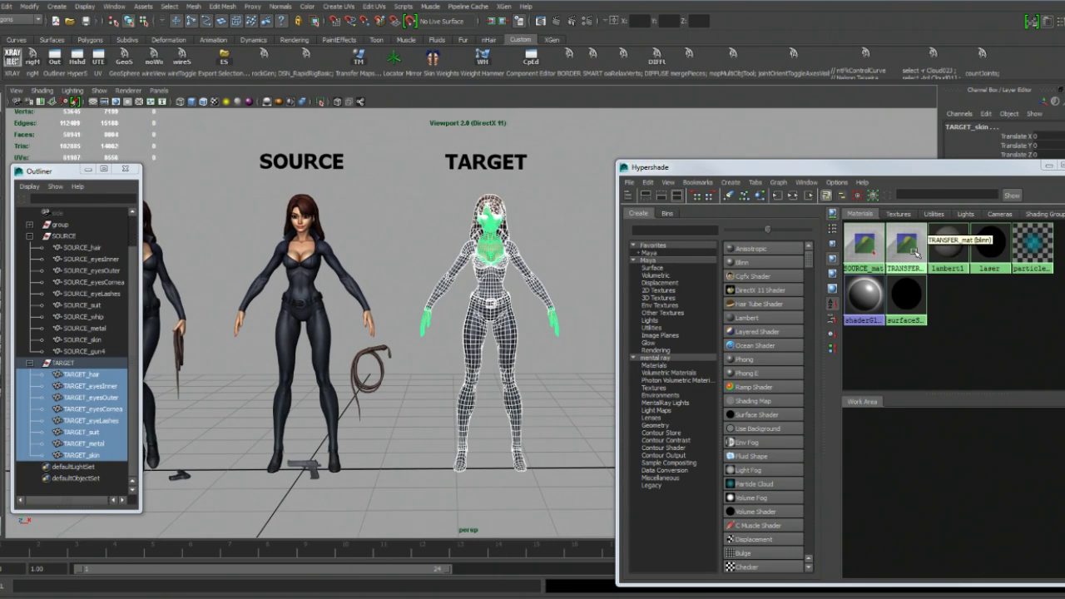
{"action": "left_click", "coordinate": [396, 206]}
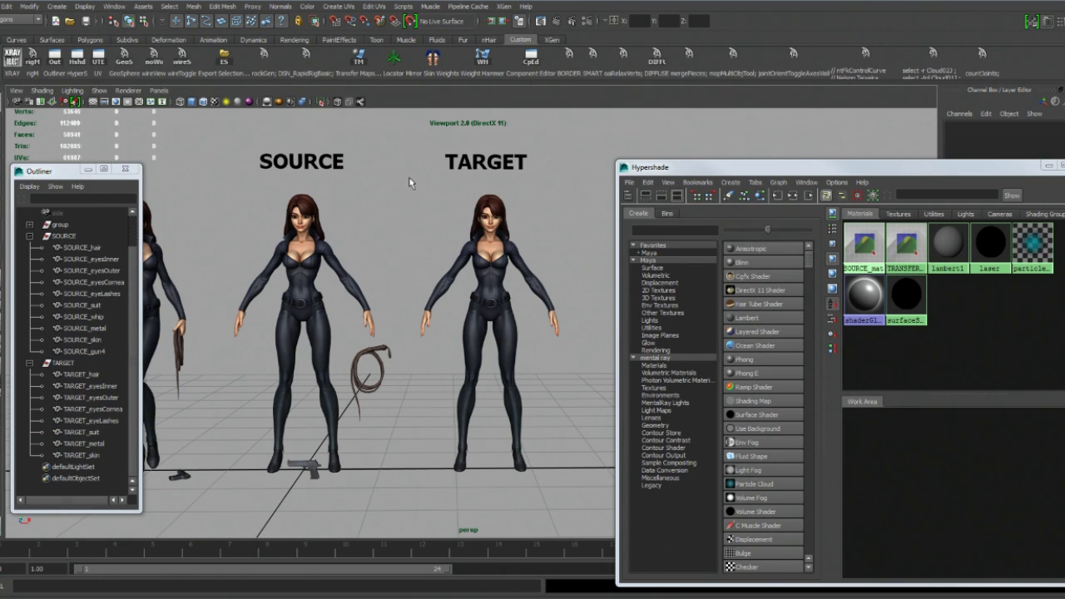
Relate TRANSFER_mat to the target character by selecting the material and the target meshes, leaving nothing selected at the end.
{"action": "mouse_move", "coordinate": [409, 176]}
{"action": "left_mouse_down"}
{"action": "mouse_move", "coordinate": [595, 475]}
{"action": "mouse_move", "coordinate": [572, 431]}
{"action": "left_mouse_up"}
{"action": "left_click", "coordinate": [571, 430]}
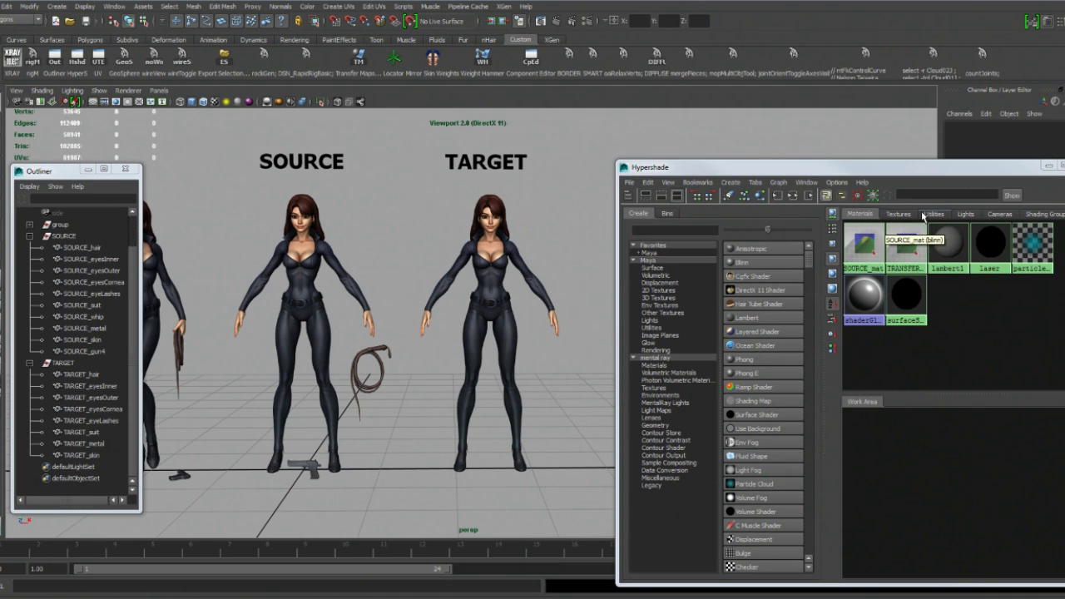
{"action": "left_click_drag", "start_coordinate": [419, 177], "coordinate": [593, 529]}
{"action": "left_click", "coordinate": [546, 352]}
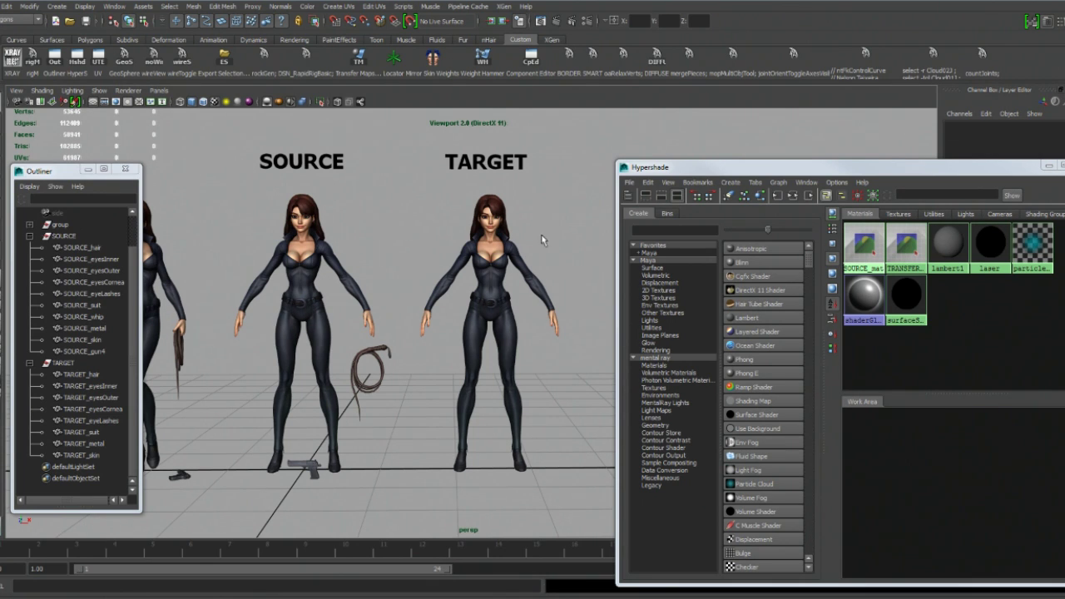
{"action": "left_click", "coordinate": [907, 245]}
{"action": "left_click_drag", "start_coordinate": [422, 180], "coordinate": [572, 486]}
{"action": "left_click", "coordinate": [577, 446]}
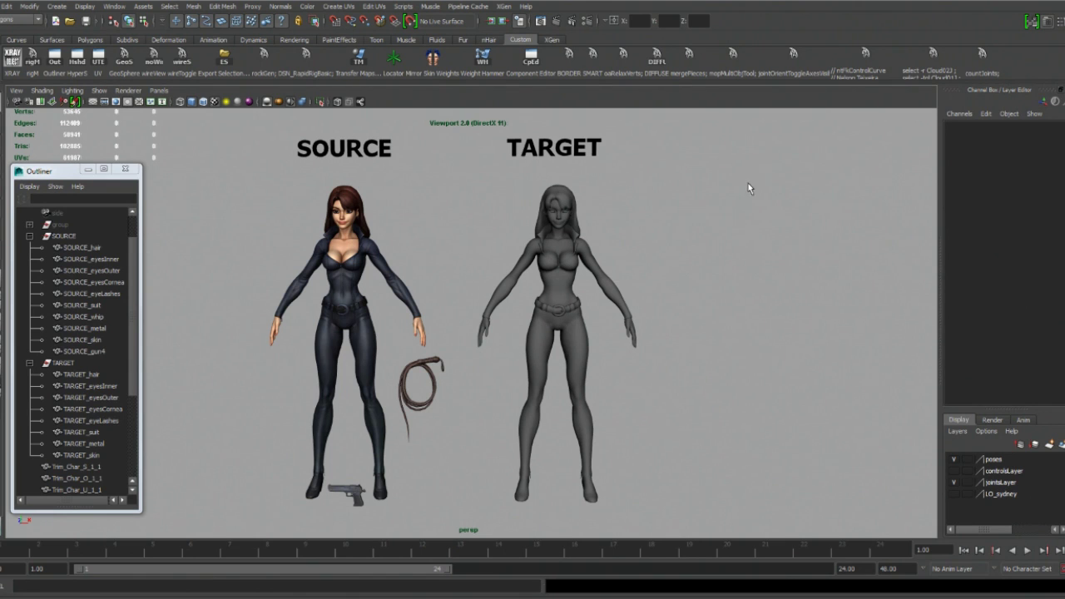
Open the Transfer Maps window and place it beside the source and target characters.
{"action": "left_click_drag", "start_coordinate": [731, 226], "coordinate": [718, 224], "text": "alt"}
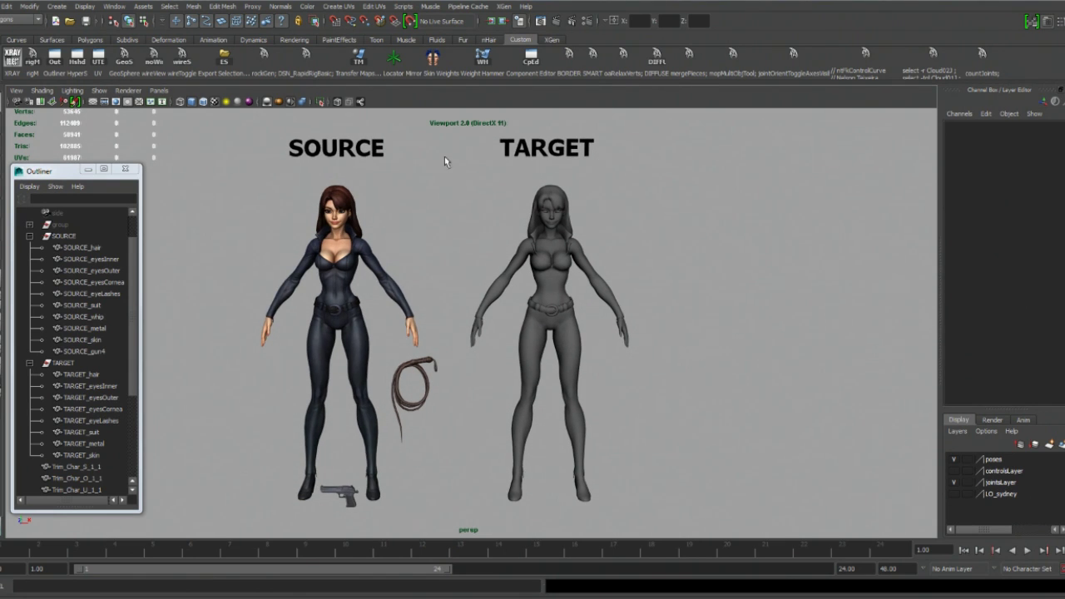
{"action": "left_click", "coordinate": [360, 60]}
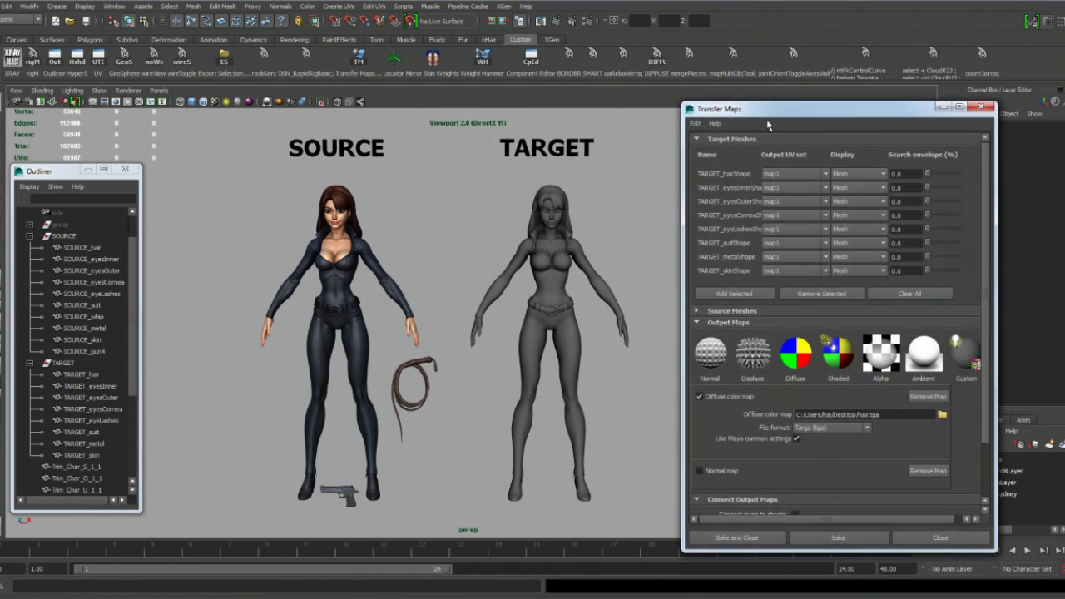
{"action": "left_click_drag", "start_coordinate": [778, 122], "coordinate": [783, 127]}
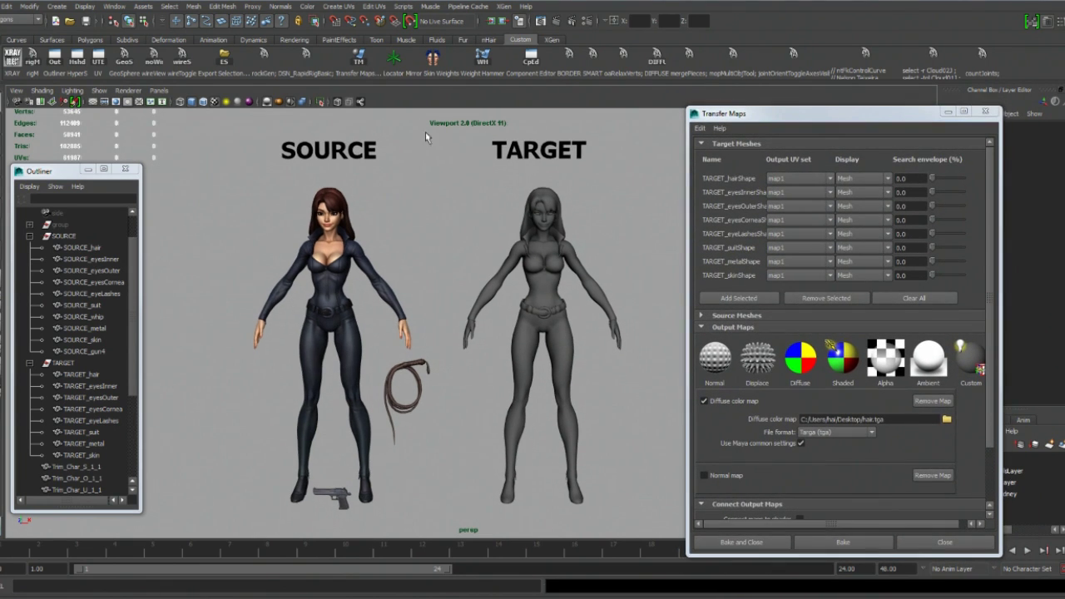
Switch to the Rendering command set to locate Transfer Maps, try the Animation set, and return to the Polygons set.
{"action": "left_click", "coordinate": [32, 21]}
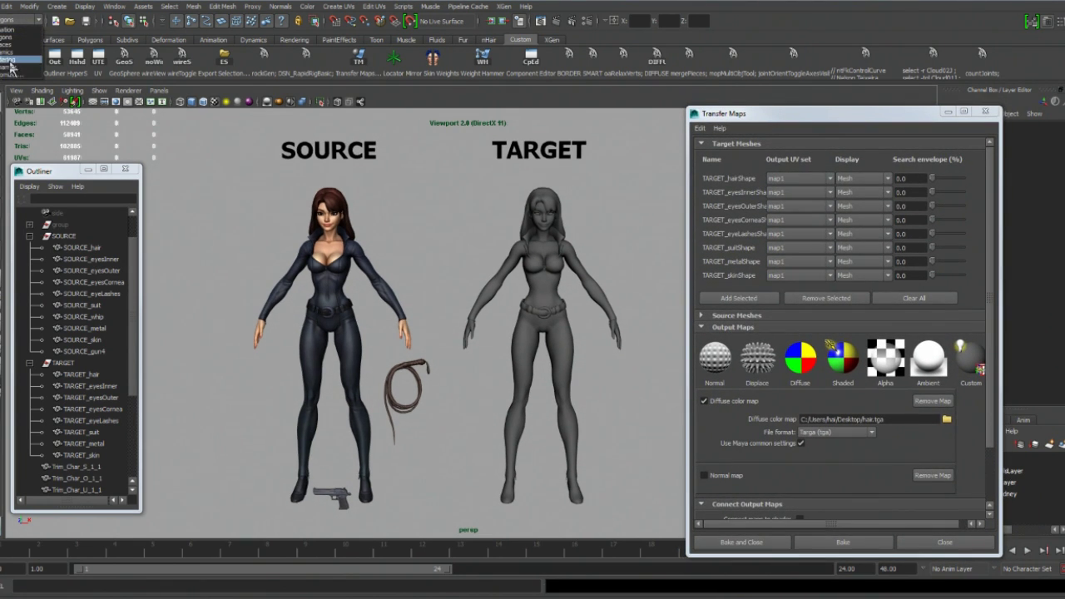
{"action": "left_click", "coordinate": [10, 62]}
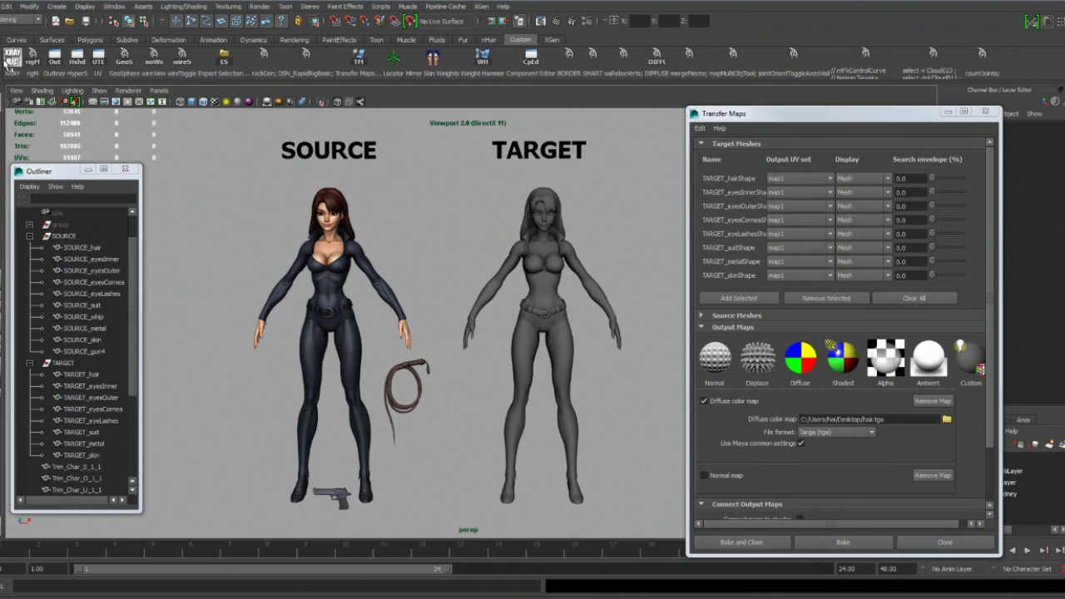
{"action": "left_click", "coordinate": [191, 7]}
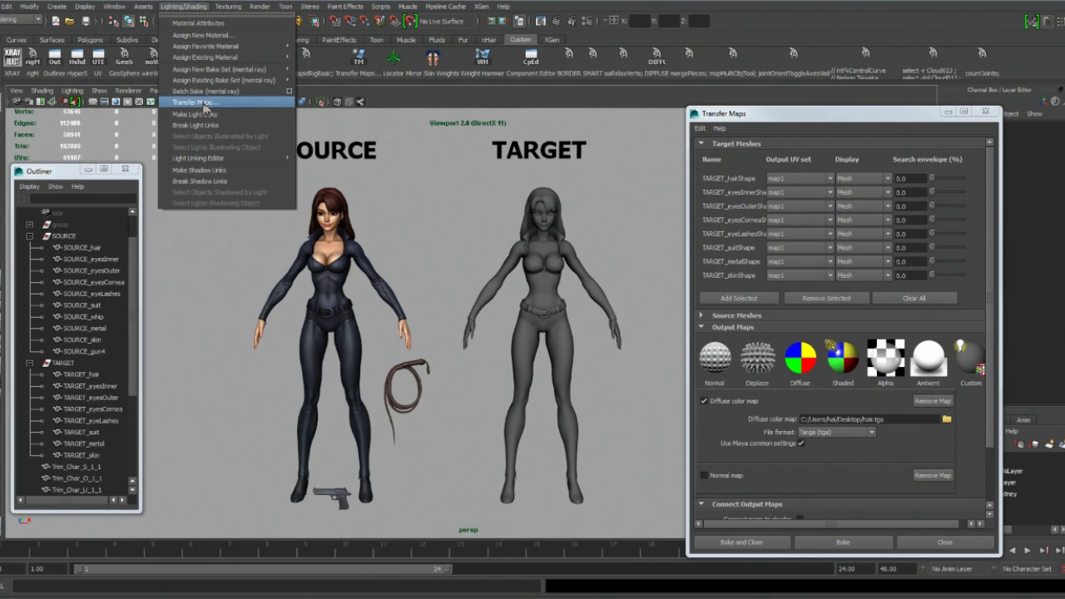
{"action": "left_click", "coordinate": [184, 9]}
{"action": "left_click", "coordinate": [18, 18]}
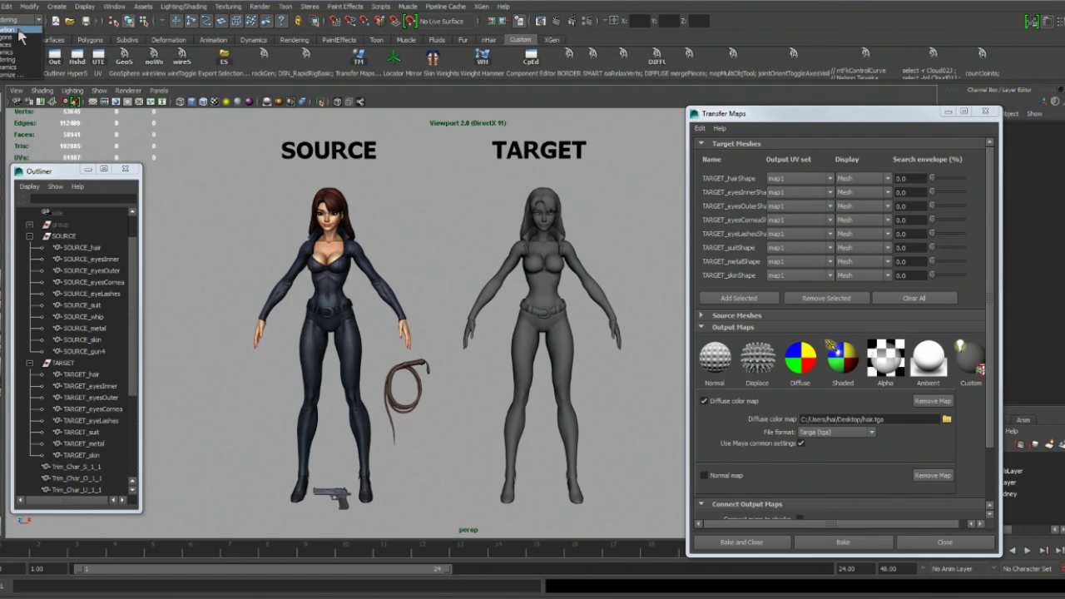
{"action": "left_click", "coordinate": [20, 28]}
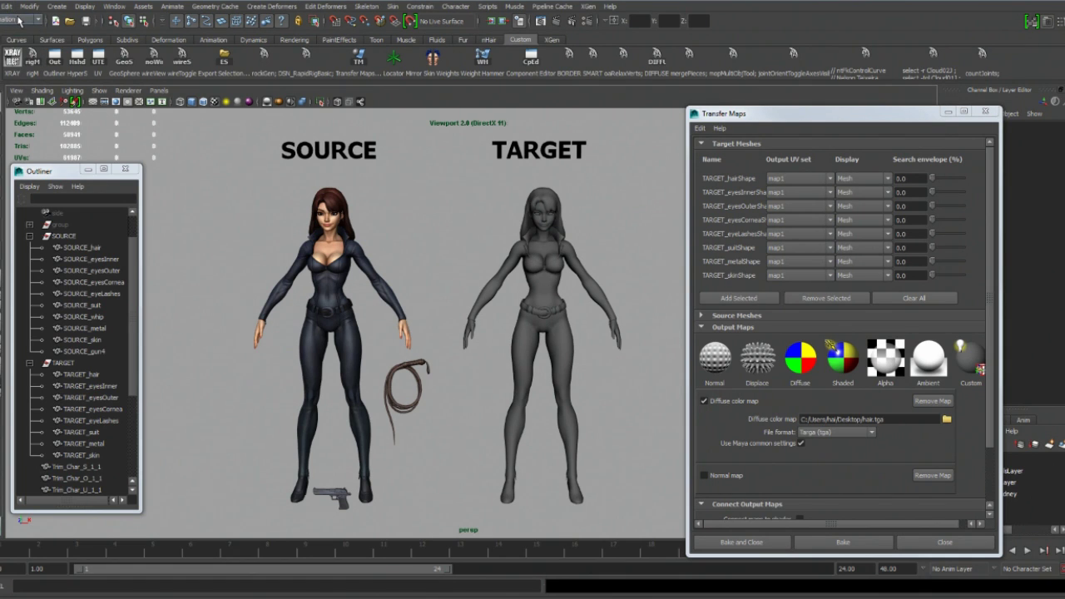
{"action": "key", "text": "F3"}
{"action": "left_click_drag", "start_coordinate": [365, 209], "coordinate": [412, 233], "text": "alt"}
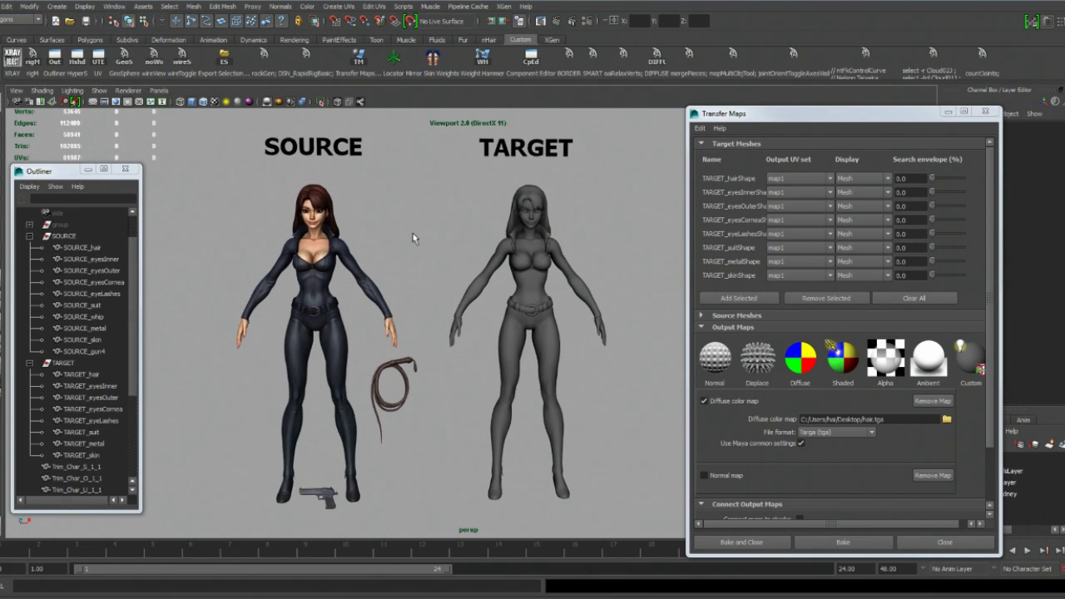
Clear all meshes from both the target and source lists in Transfer Maps.
{"action": "left_click", "coordinate": [933, 299]}
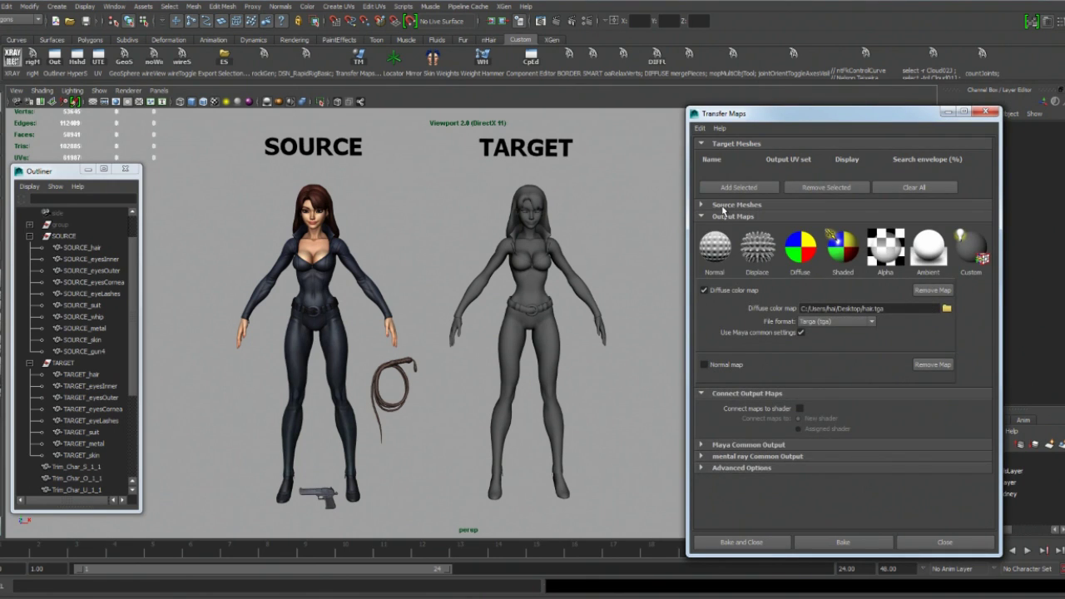
{"action": "left_click", "coordinate": [754, 206]}
{"action": "left_click", "coordinate": [923, 320]}
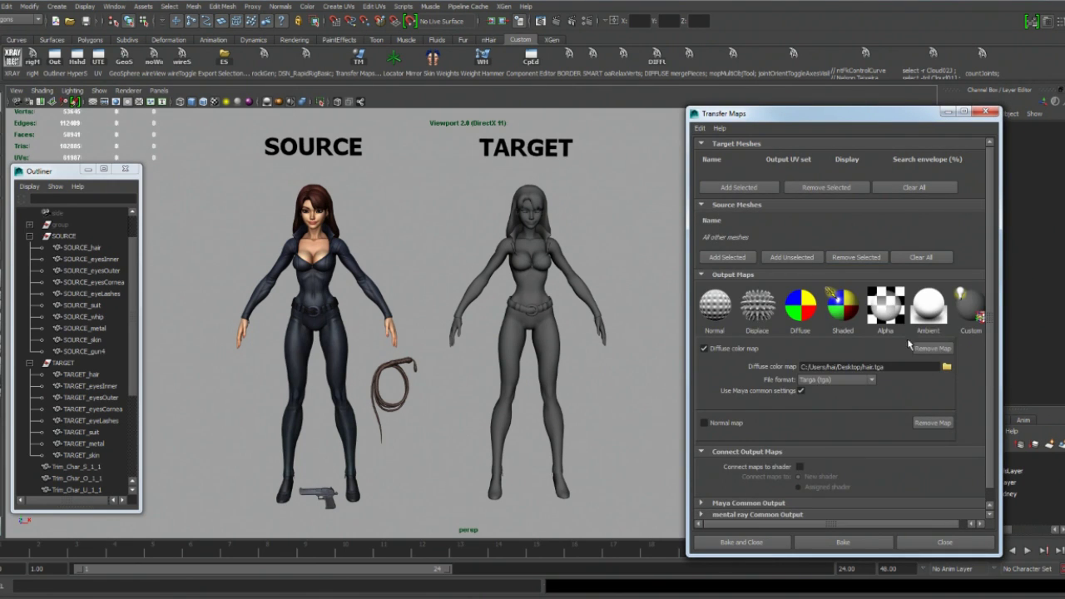
Remove the existing diffuse colour and normal output maps from the Transfer Maps settings.
{"action": "middle_click_drag", "start_coordinate": [543, 239], "coordinate": [554, 242], "text": "alt"}
{"action": "left_click", "coordinate": [938, 351]}
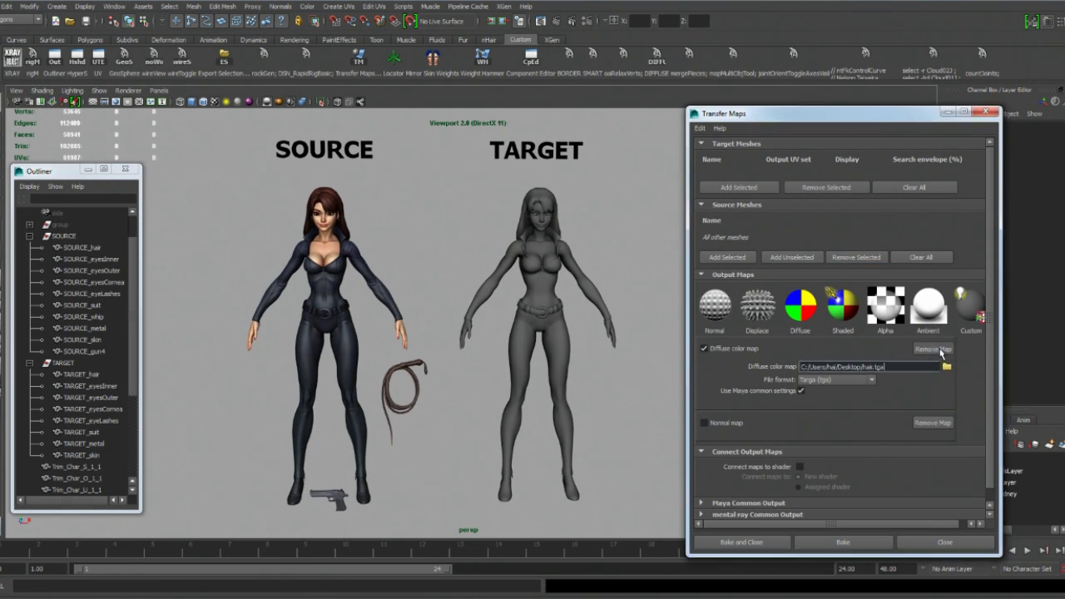
{"action": "left_click", "coordinate": [933, 350]}
{"action": "scroll", "coordinate": [617, 190], "scroll_direction": "down", "scroll_amount": 2}
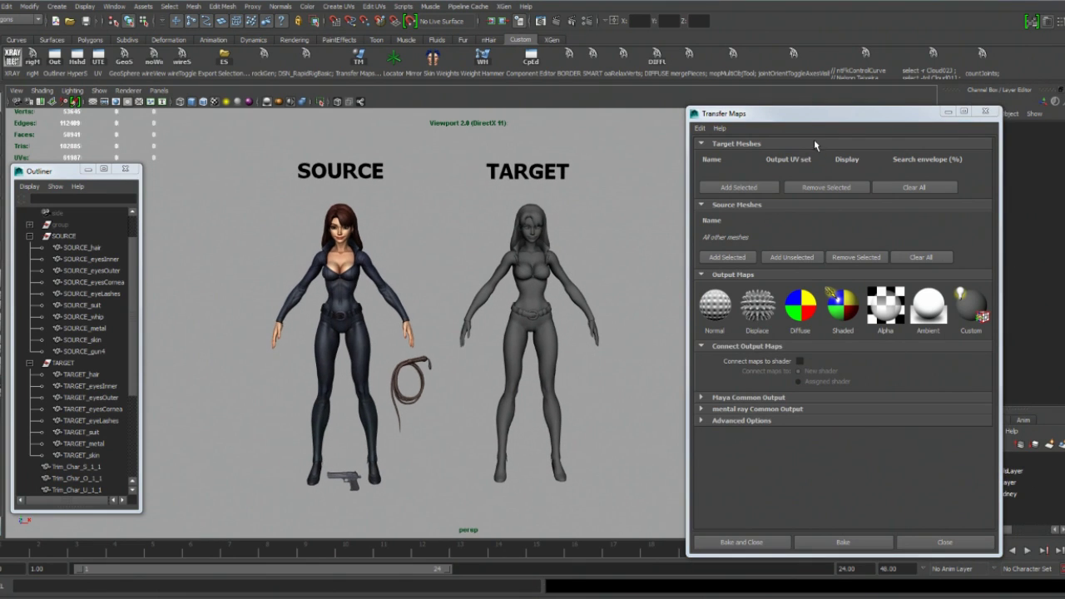
Select all source character meshes except the whip and gun, and add them as source meshes in Transfer Maps.
{"action": "left_click_drag", "start_coordinate": [809, 121], "coordinate": [880, 114]}
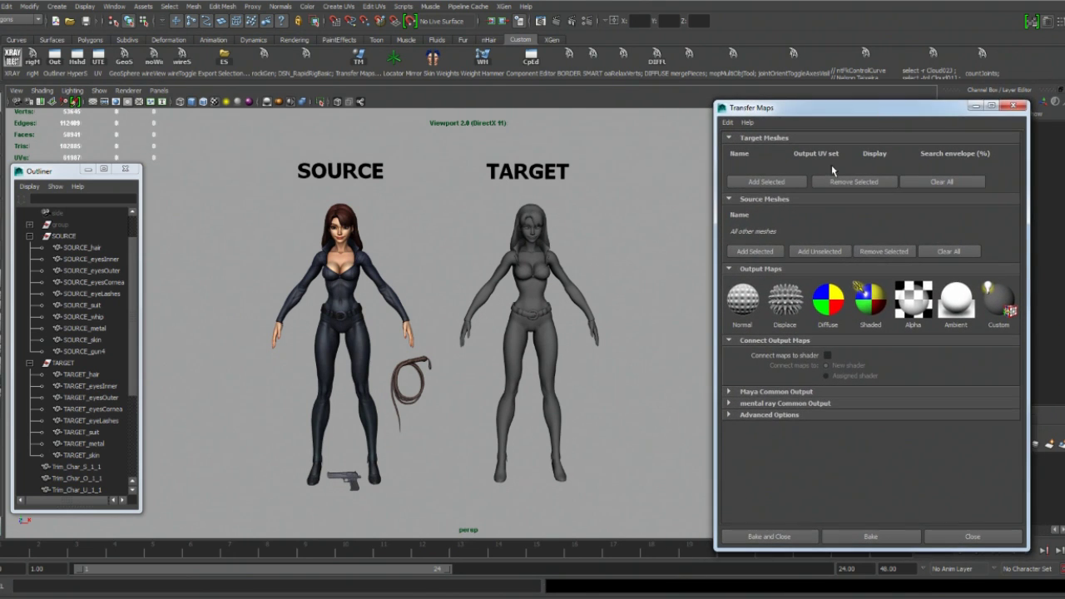
{"action": "middle_click_drag", "start_coordinate": [623, 226], "coordinate": [595, 233], "text": "alt"}
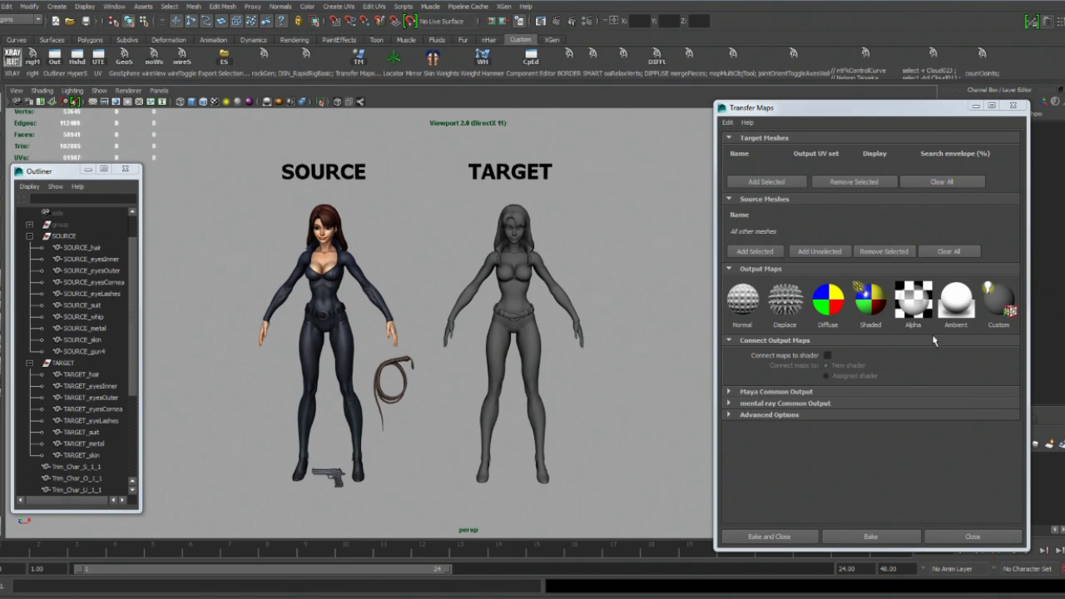
{"action": "left_click_drag", "start_coordinate": [775, 108], "coordinate": [738, 110]}
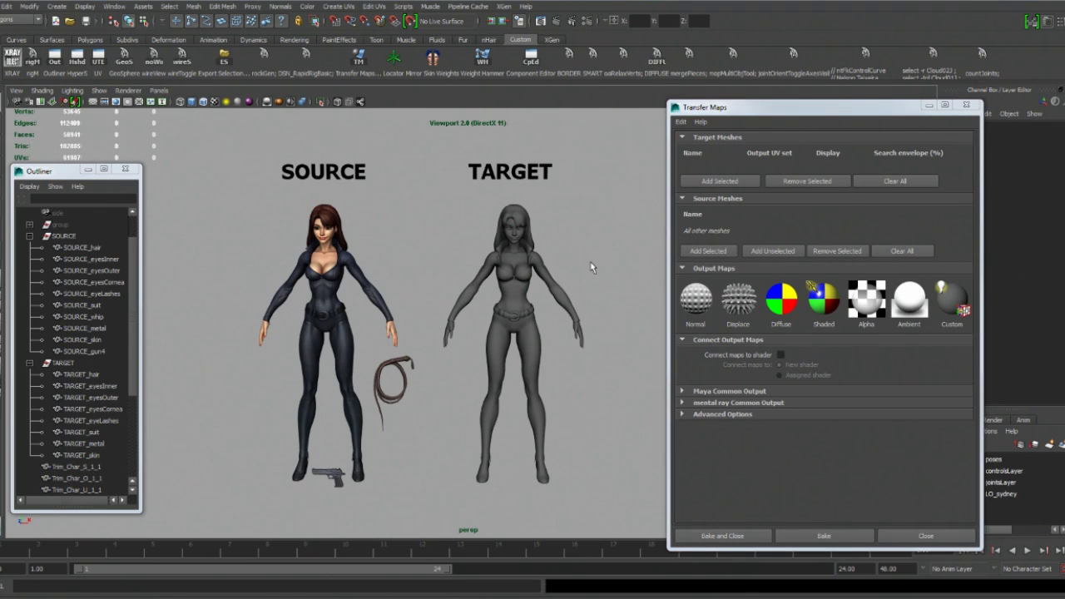
{"action": "left_click_drag", "start_coordinate": [590, 263], "coordinate": [571, 240], "text": "alt"}
{"action": "middle_click_drag", "start_coordinate": [455, 229], "coordinate": [463, 225], "text": "alt"}
{"action": "left_click_drag", "start_coordinate": [205, 177], "coordinate": [392, 335]}
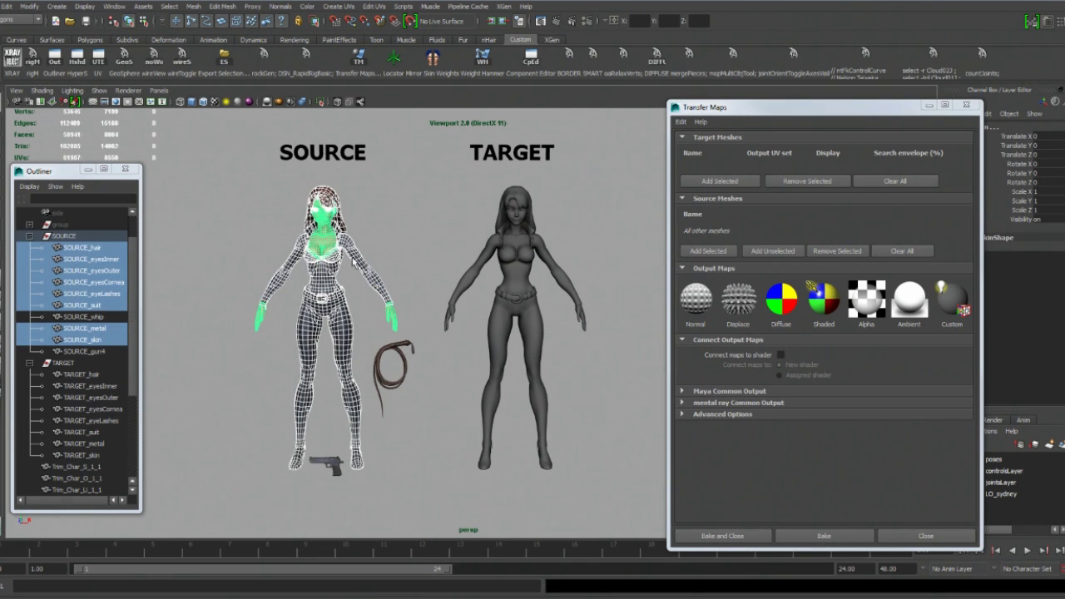
{"action": "left_click_drag", "start_coordinate": [353, 259], "coordinate": [335, 239], "text": "alt"}
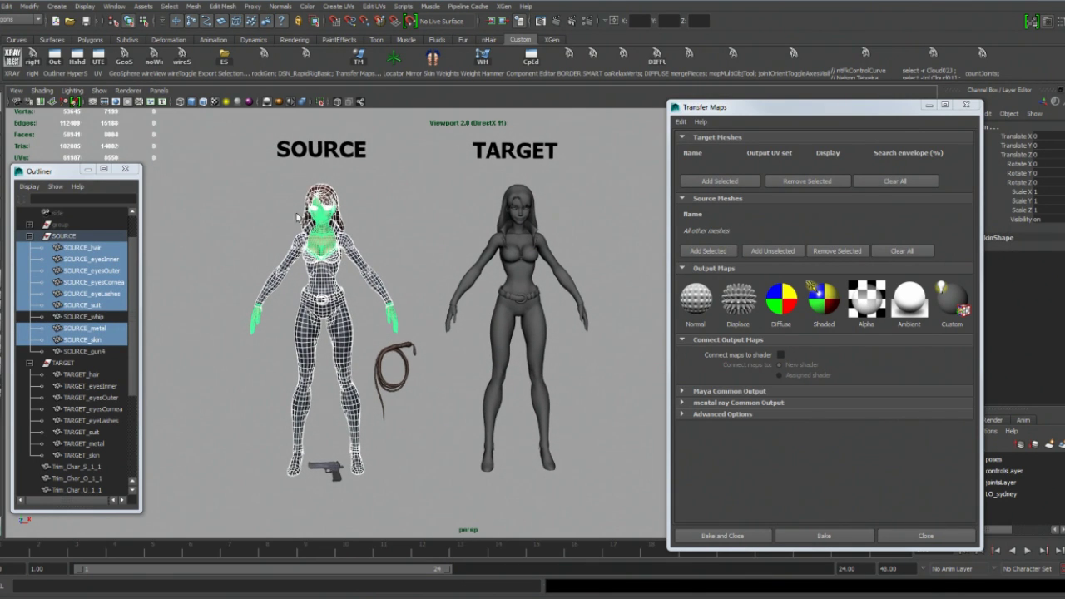
{"action": "middle_click_drag", "start_coordinate": [359, 303], "coordinate": [357, 280], "text": "alt"}
{"action": "left_click_drag", "start_coordinate": [317, 276], "coordinate": [358, 329], "text": "alt"}
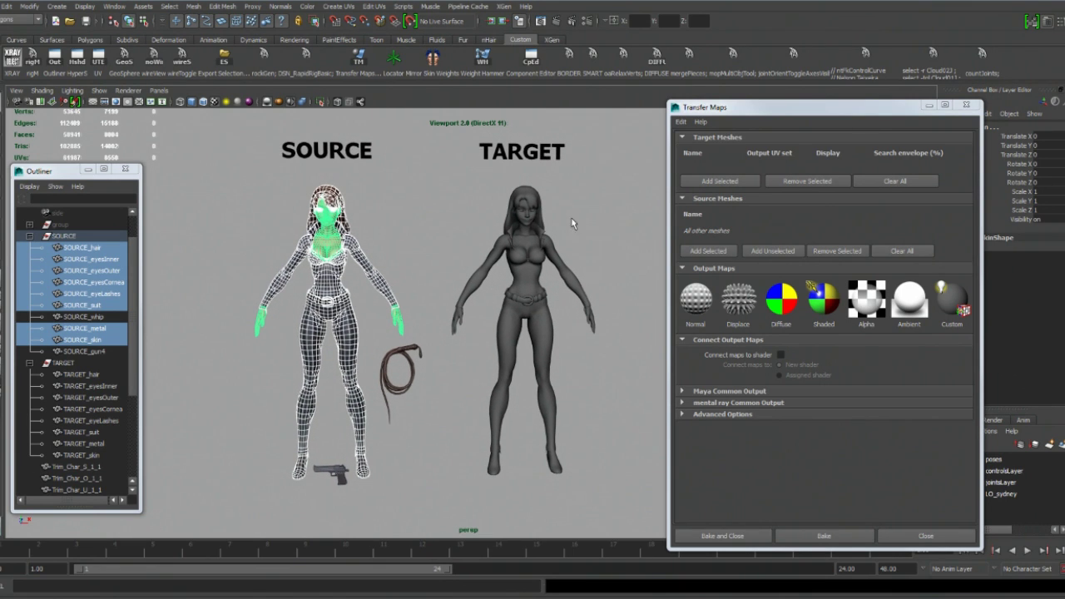
{"action": "left_click", "coordinate": [708, 252]}
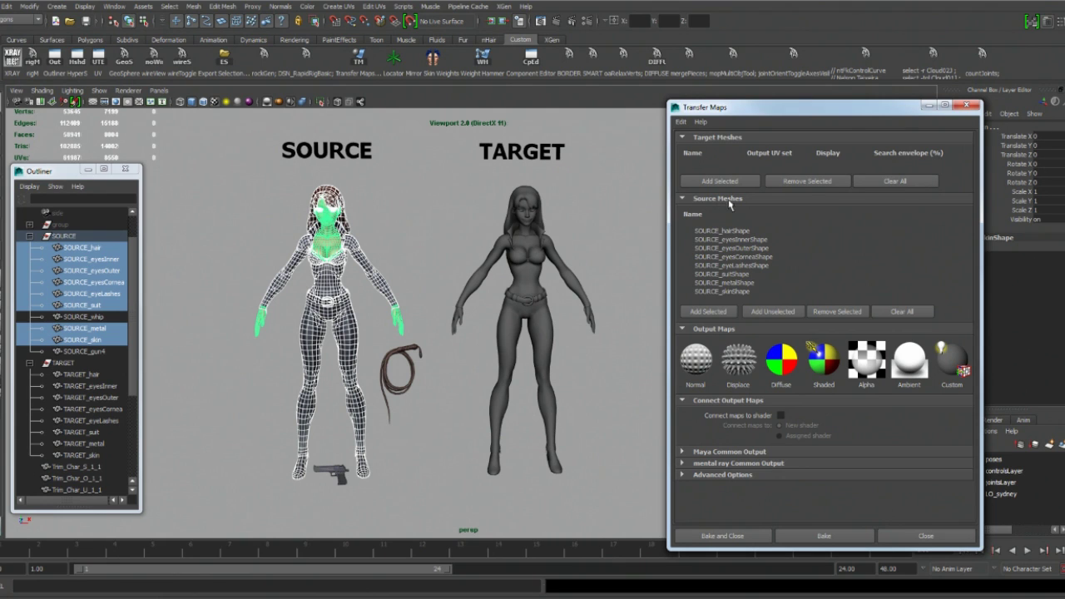
Select all the target character's meshes from TARGET_hair to TARGET_skin and add them as target meshes in Transfer Maps.
{"action": "middle_click_drag", "start_coordinate": [482, 277], "coordinate": [411, 208], "text": "alt"}
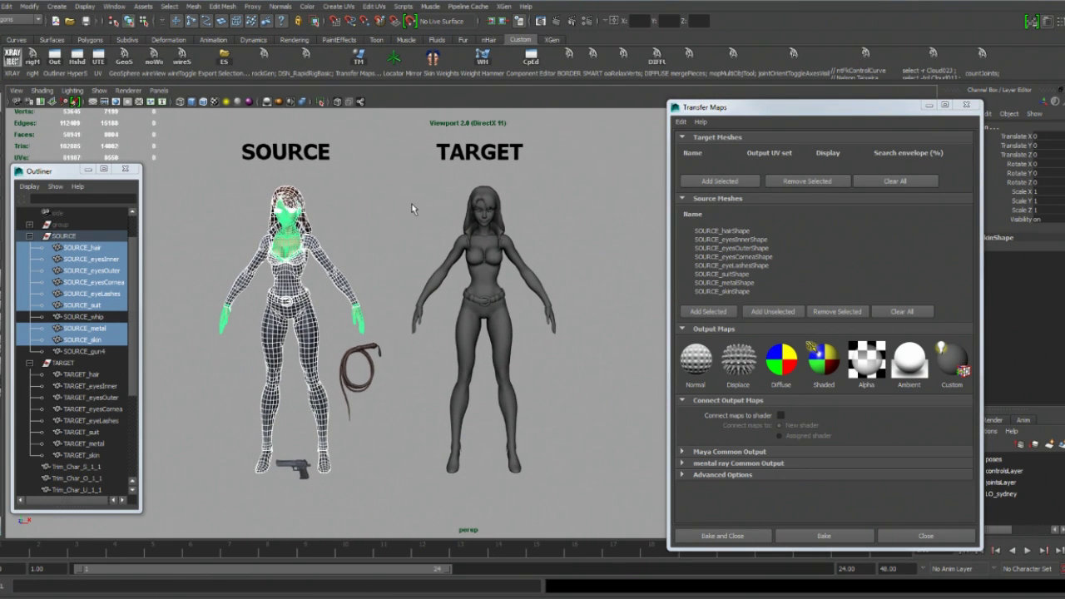
{"action": "left_click_drag", "start_coordinate": [404, 183], "coordinate": [618, 524]}
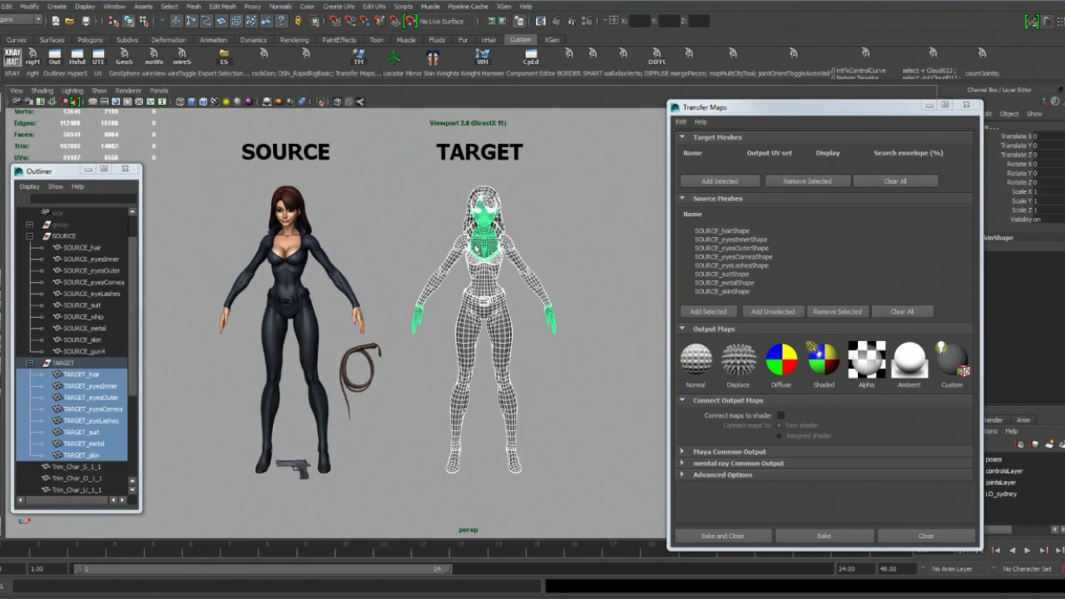
{"action": "left_click", "coordinate": [718, 181]}
{"action": "scroll", "coordinate": [392, 324], "scroll_direction": "up", "scroll_amount": 1}
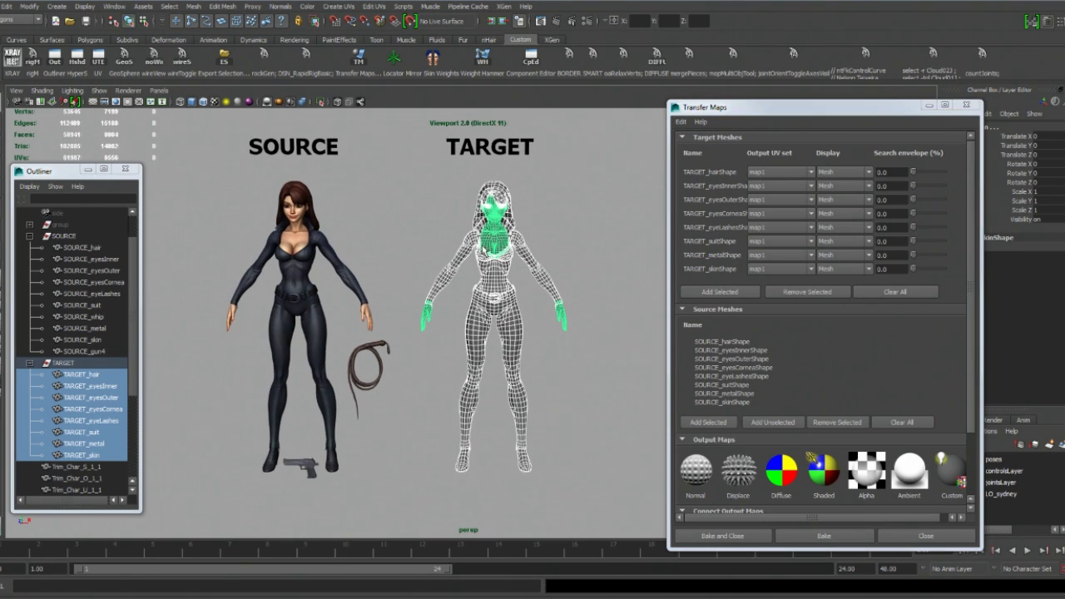
Check individual target meshes by selecting TARGET_hair, TARGET_eyesInner and TARGET_eyesOuter, ending with TARGET_eyesInner selected.
{"action": "left_click", "coordinate": [98, 378]}
{"action": "left_click", "coordinate": [94, 389]}
{"action": "left_click", "coordinate": [92, 395]}
{"action": "left_click", "coordinate": [90, 386]}
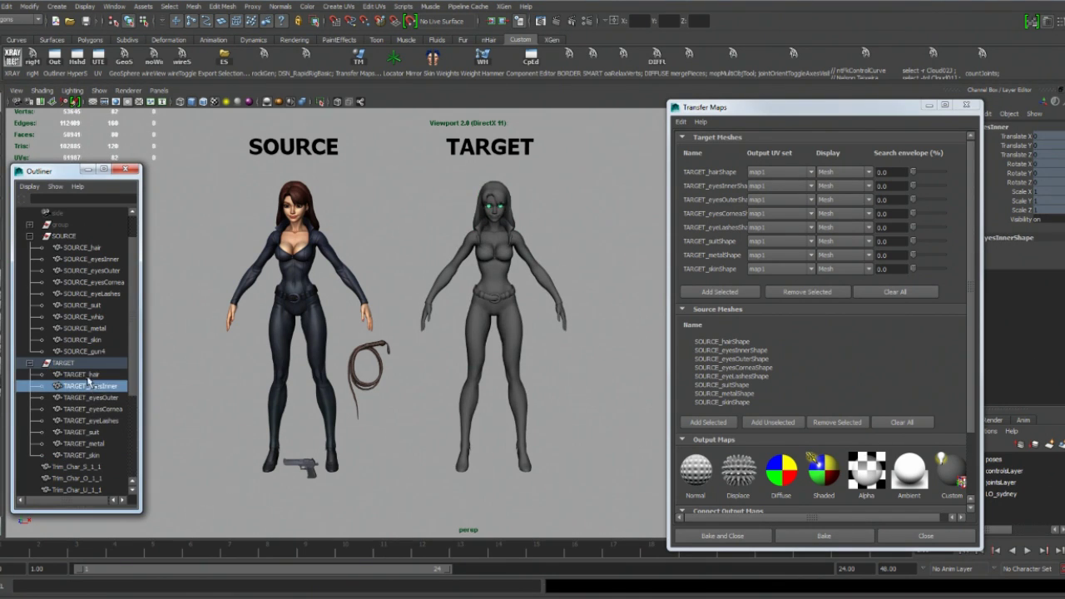
Clear all target meshes and all source meshes from the Transfer Maps lists.
{"action": "left_click", "coordinate": [92, 376]}
{"action": "left_click", "coordinate": [398, 208]}
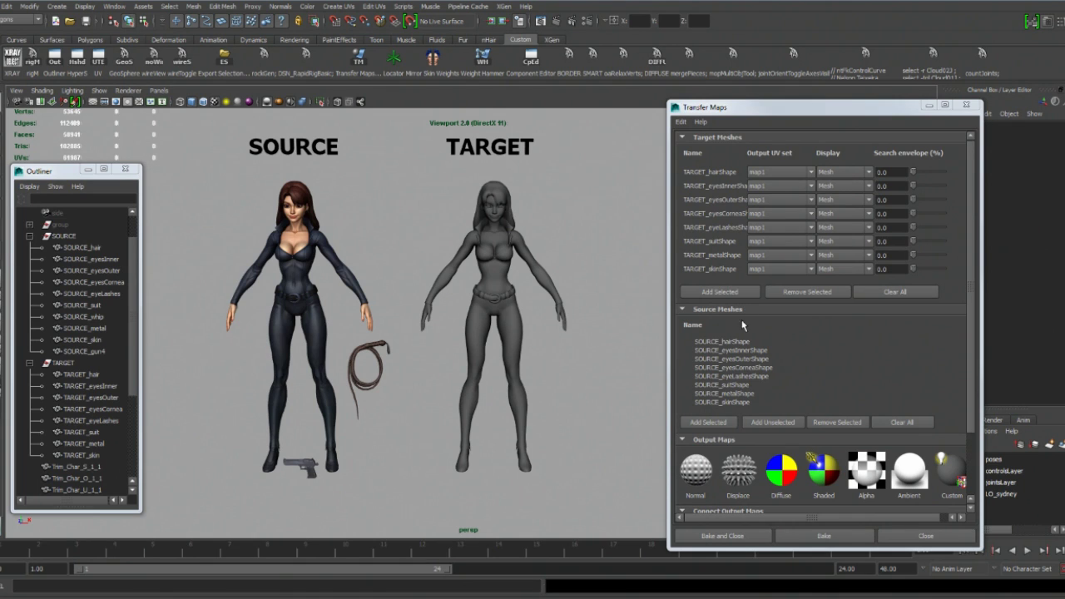
{"action": "middle_click_drag", "start_coordinate": [429, 252], "coordinate": [420, 249], "text": "alt"}
{"action": "right_click_drag", "start_coordinate": [419, 249], "coordinate": [428, 252], "text": "alt"}
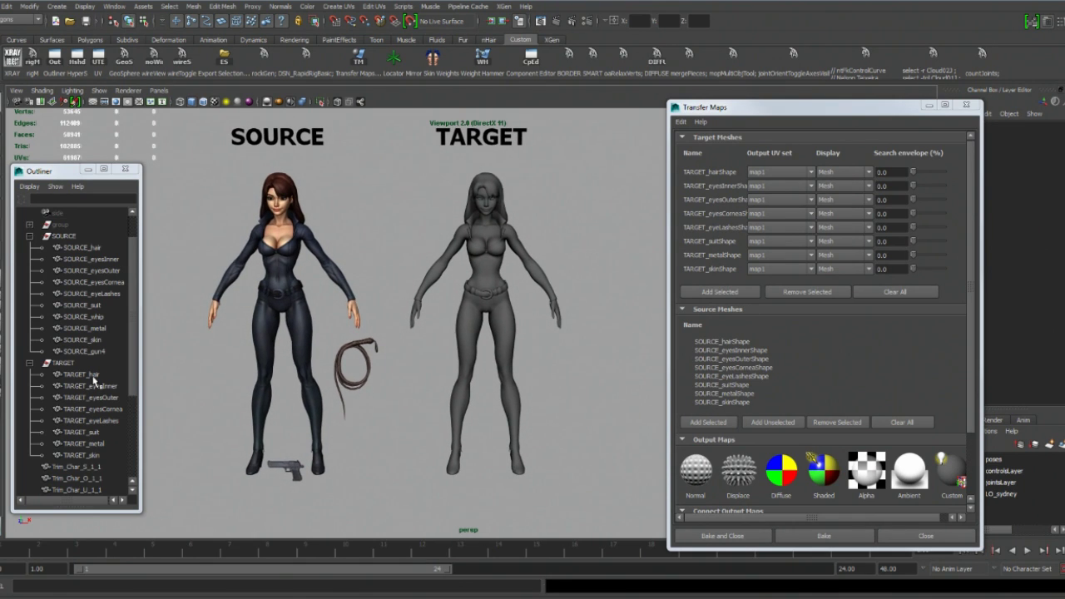
{"action": "left_click", "coordinate": [920, 288]}
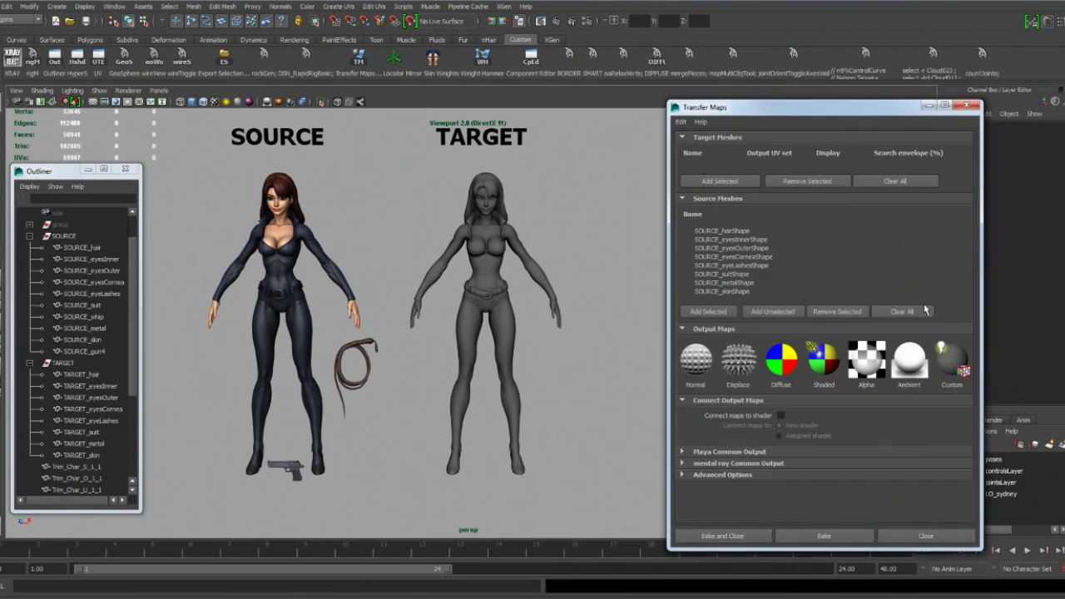
{"action": "left_click", "coordinate": [902, 311]}
Add only SOURCE_hair as the source mesh and only TARGET_hair as the target mesh in Transfer Maps.
{"action": "scroll", "coordinate": [293, 215], "scroll_direction": "up", "scroll_amount": 1}
{"action": "left_click", "coordinate": [293, 214]}
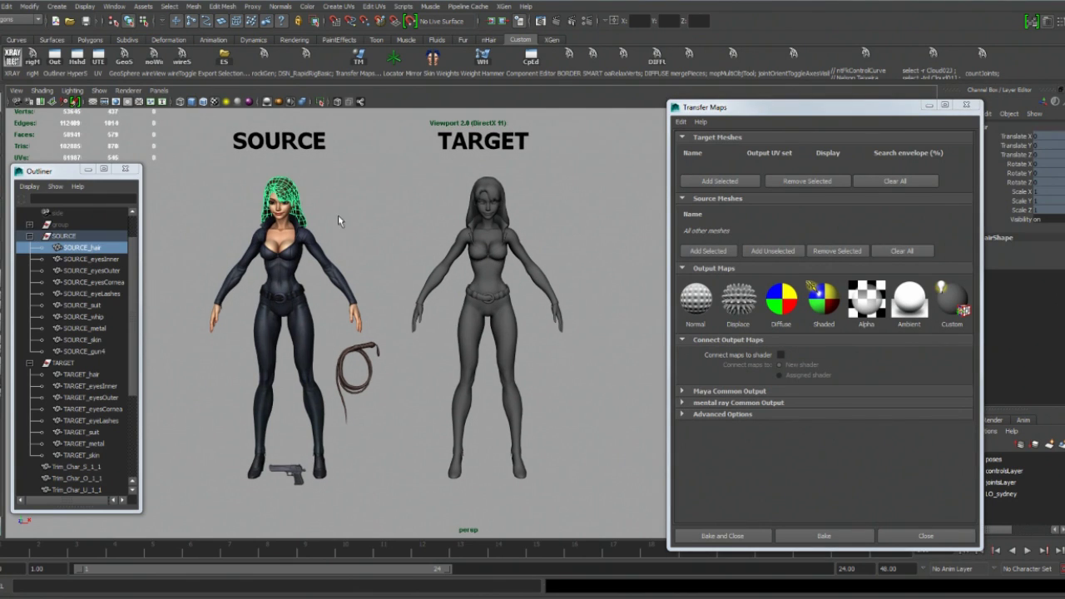
{"action": "left_click", "coordinate": [708, 251]}
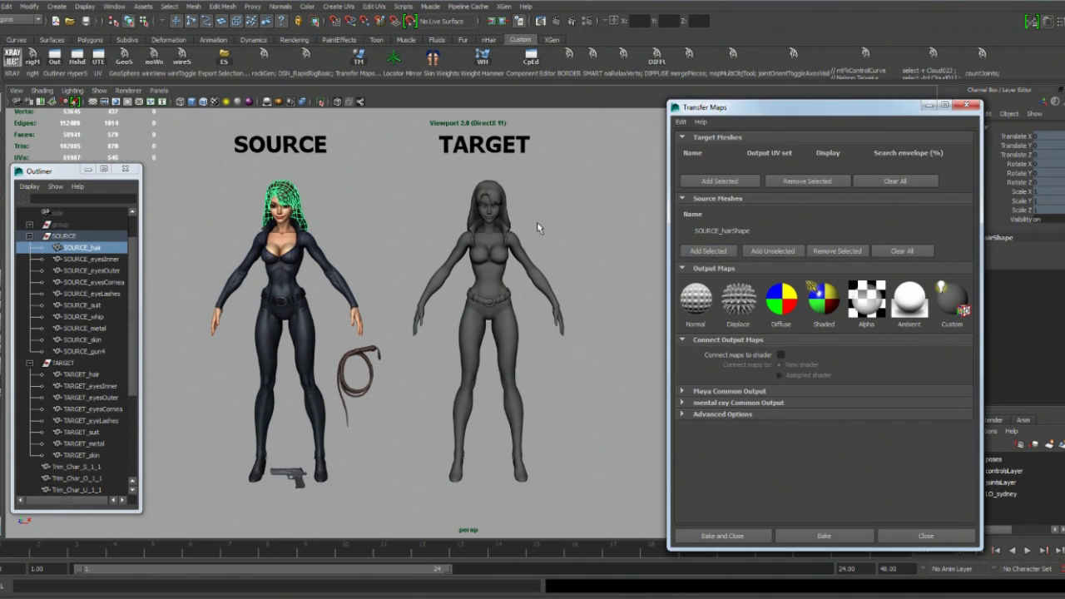
{"action": "middle_click_drag", "start_coordinate": [537, 221], "coordinate": [517, 226], "text": "alt"}
{"action": "left_click", "coordinate": [480, 200]}
{"action": "left_click", "coordinate": [742, 181]}
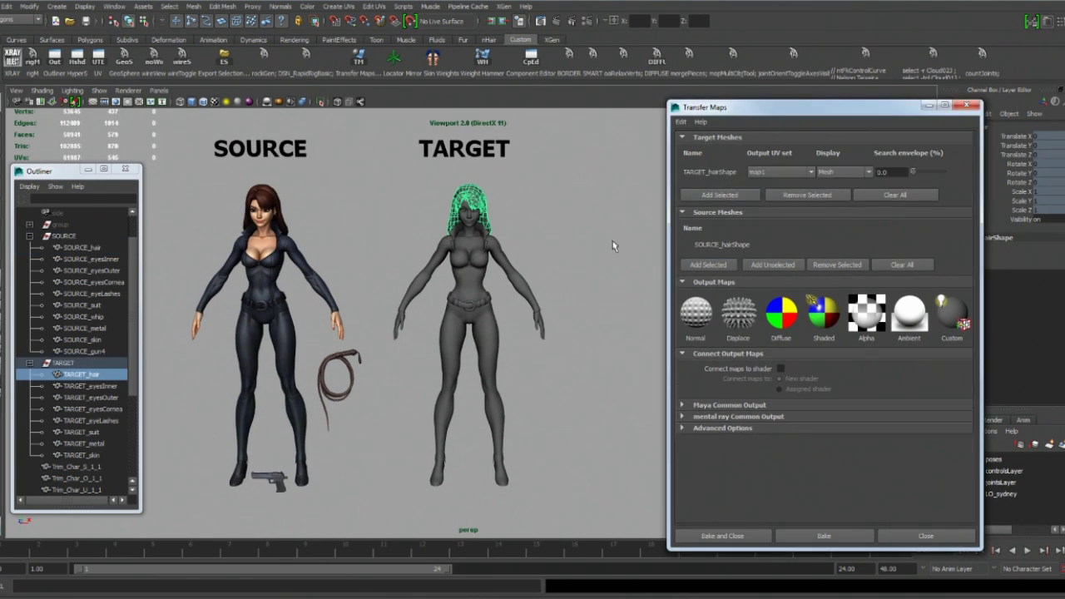
{"action": "middle_click_drag", "start_coordinate": [584, 219], "coordinate": [589, 214], "text": "alt"}
{"action": "left_click", "coordinate": [578, 216]}
{"action": "middle_click_drag", "start_coordinate": [495, 229], "coordinate": [501, 224], "text": "alt"}
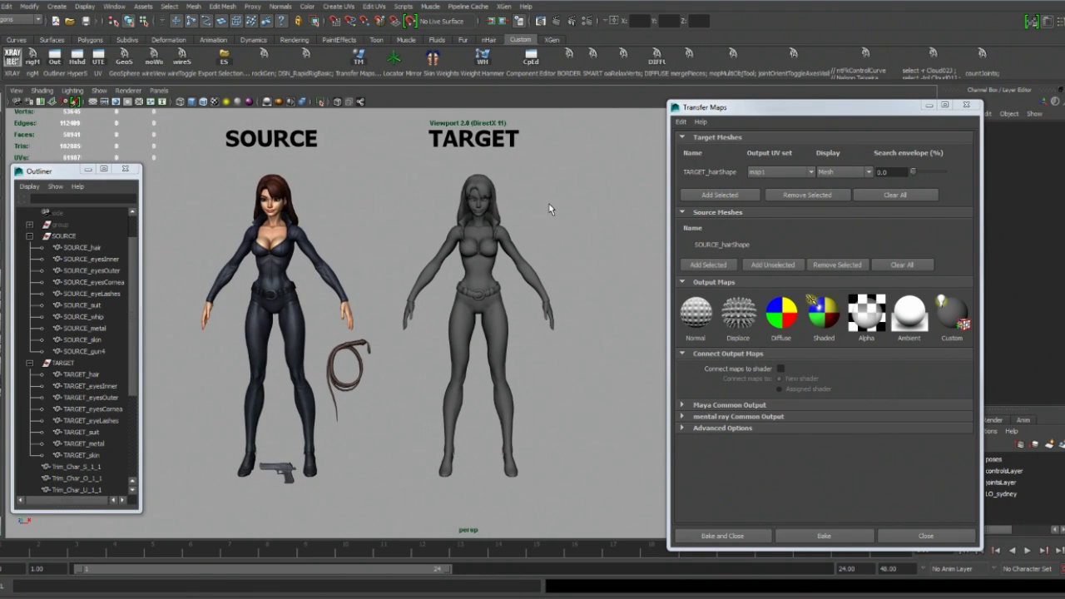
Clear both mesh lists and add all source character meshes except the whip and gun as source meshes.
{"action": "left_click", "coordinate": [903, 197]}
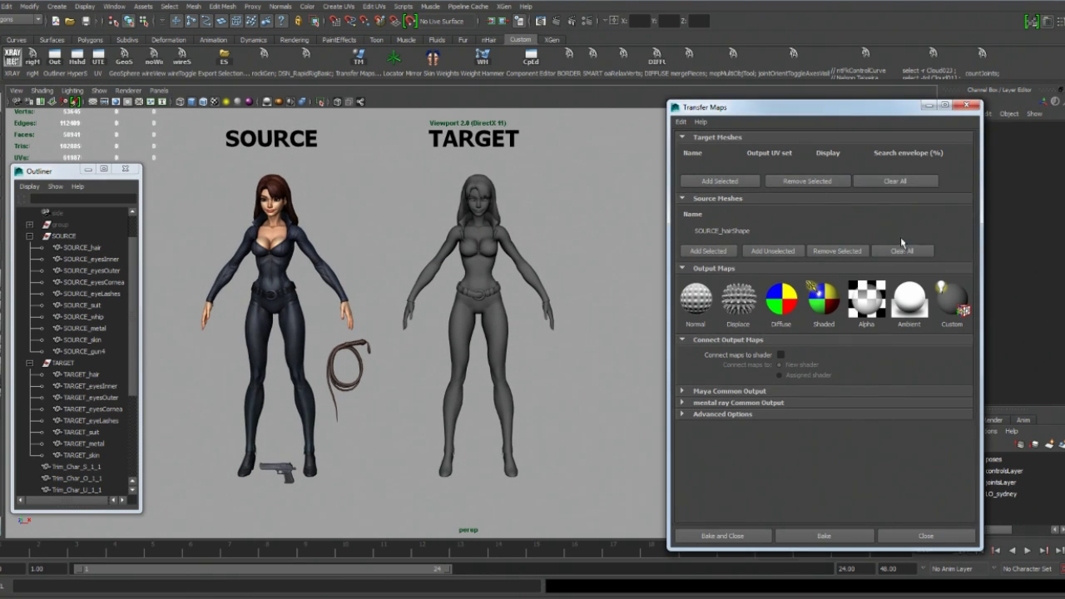
{"action": "left_click", "coordinate": [903, 249]}
{"action": "middle_click_drag", "start_coordinate": [229, 213], "coordinate": [259, 219], "text": "alt"}
{"action": "left_click_drag", "start_coordinate": [200, 175], "coordinate": [392, 412]}
{"action": "left_click", "coordinate": [734, 252]}
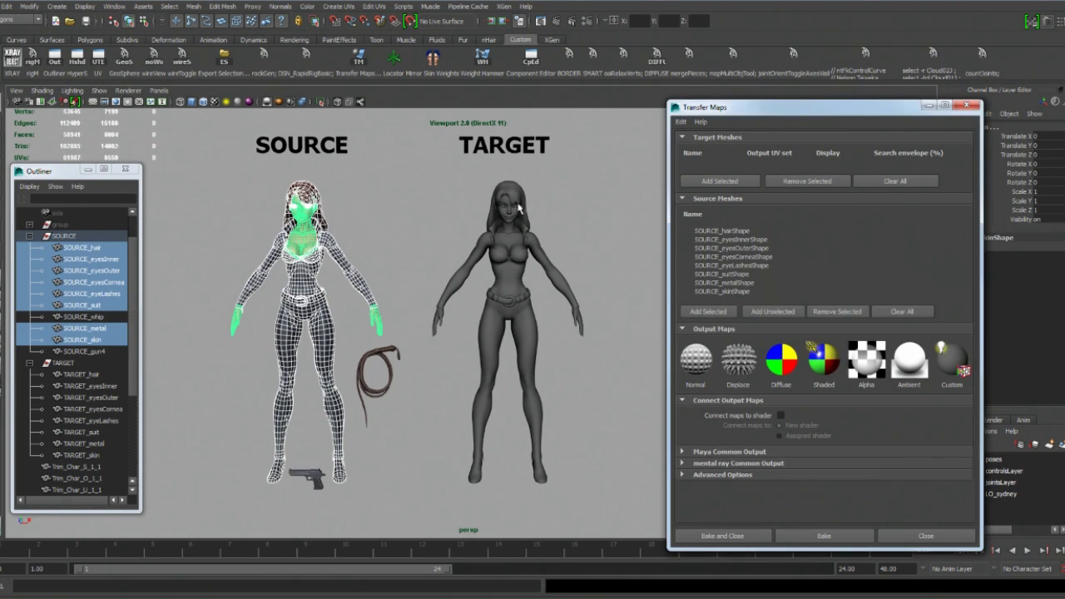
Add all of the target character's meshes as target meshes in Transfer Maps and deselect them.
{"action": "left_click_drag", "start_coordinate": [449, 172], "coordinate": [657, 416]}
{"action": "left_click", "coordinate": [720, 181]}
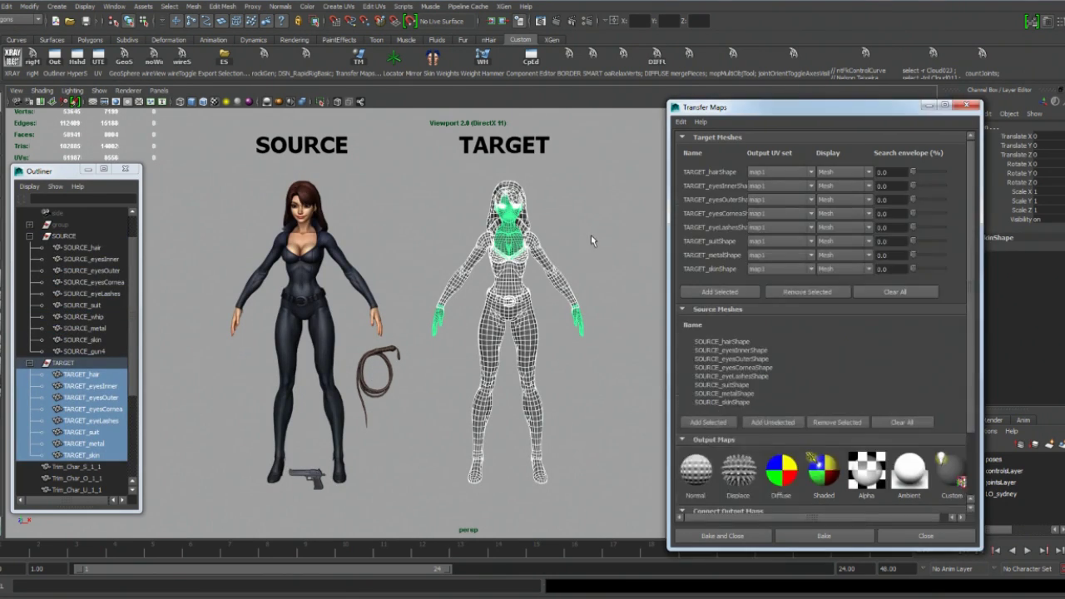
{"action": "left_click", "coordinate": [572, 229]}
{"action": "scroll", "coordinate": [566, 241], "scroll_direction": "up", "scroll_amount": 2}
{"action": "scroll", "coordinate": [558, 275], "scroll_direction": "up", "scroll_amount": 1}
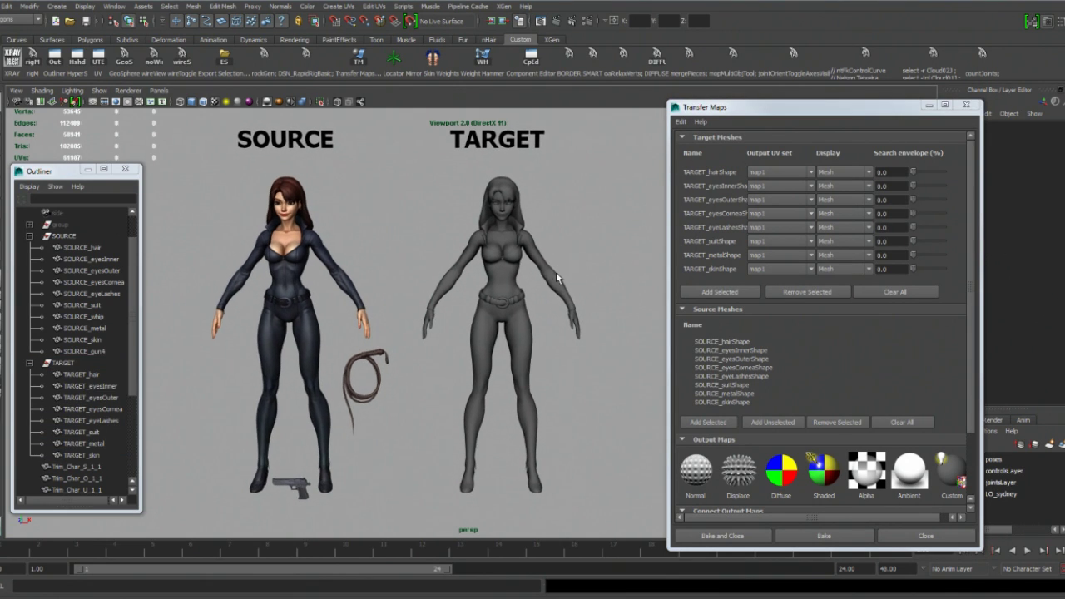
Set the TARGET_hair display to Both and raise its search envelope to about 3.8%.
{"action": "double_click", "coordinate": [884, 172]}
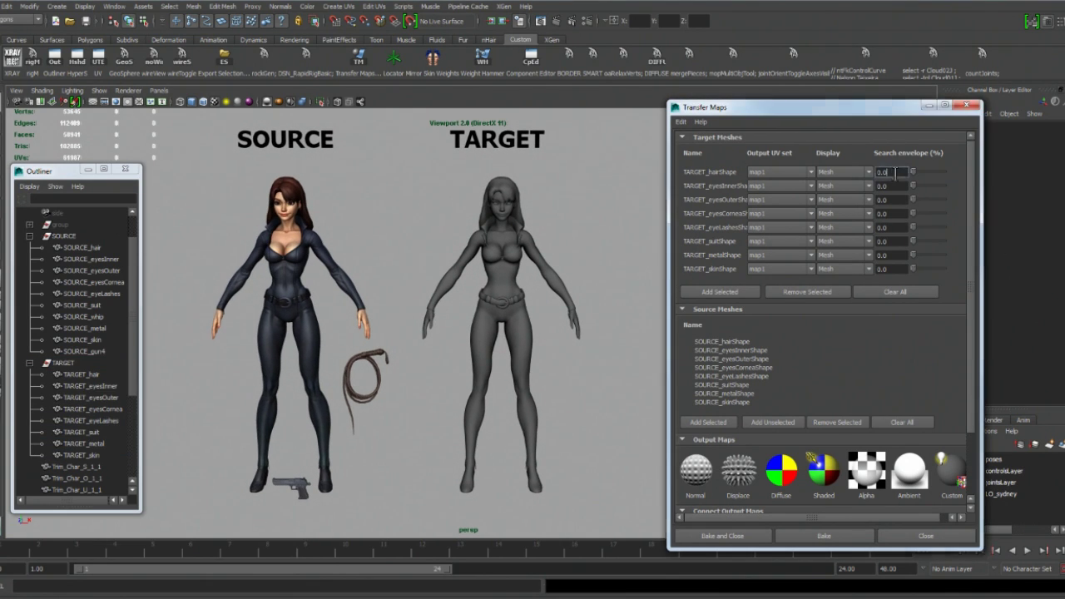
{"action": "left_click", "coordinate": [867, 172]}
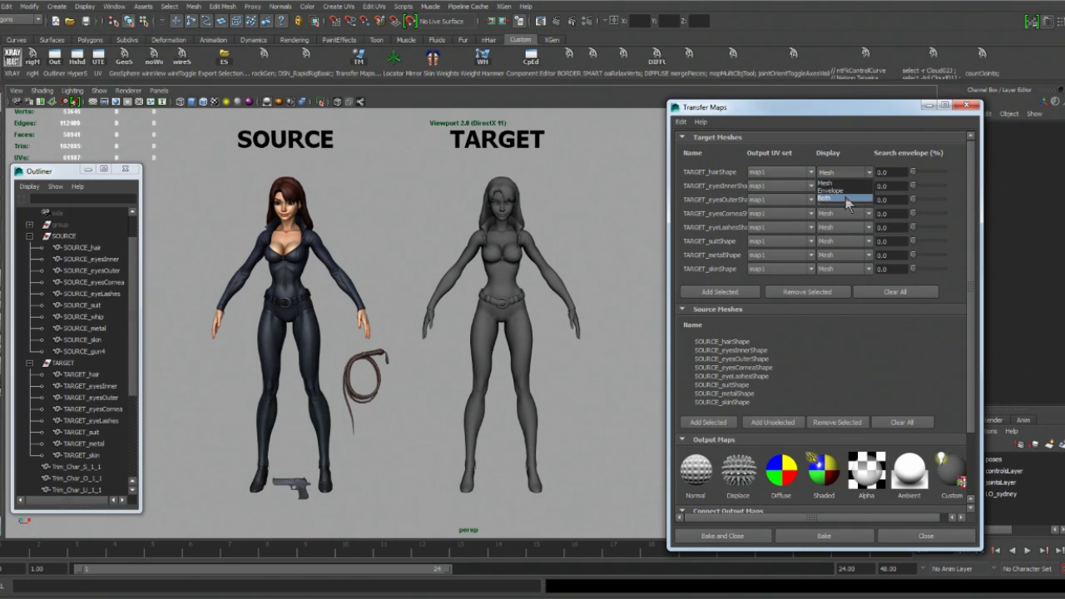
{"action": "left_click", "coordinate": [846, 197]}
{"action": "middle_click_drag", "start_coordinate": [493, 203], "coordinate": [452, 270], "text": "alt"}
{"action": "scroll", "coordinate": [452, 270], "scroll_direction": "up", "scroll_amount": 3}
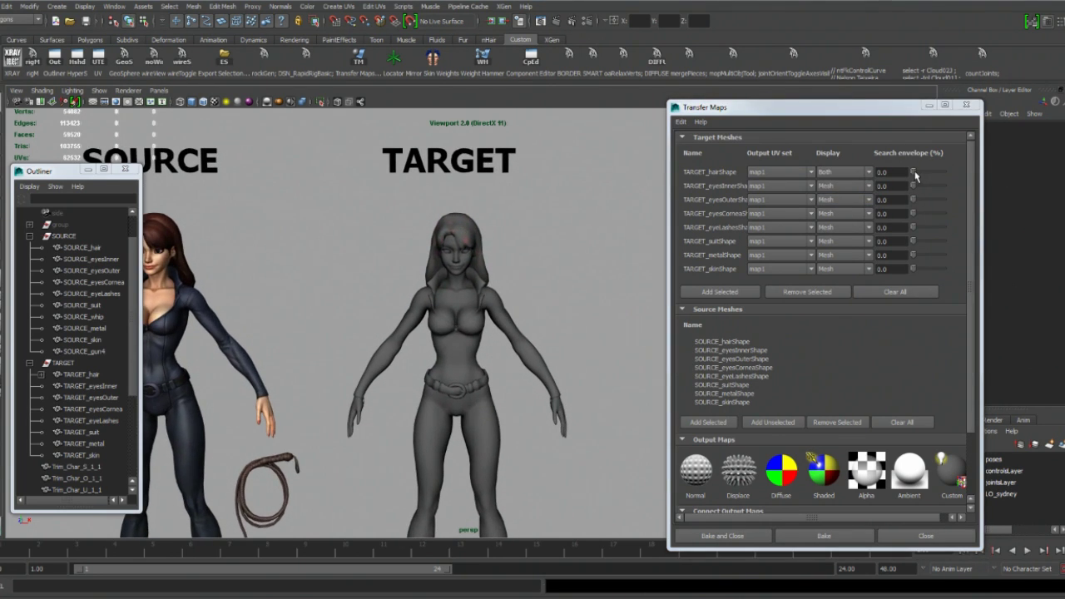
{"action": "left_click_drag", "start_coordinate": [914, 172], "coordinate": [916, 174]}
{"action": "left_click_drag", "start_coordinate": [320, 279], "coordinate": [366, 287], "text": "alt"}
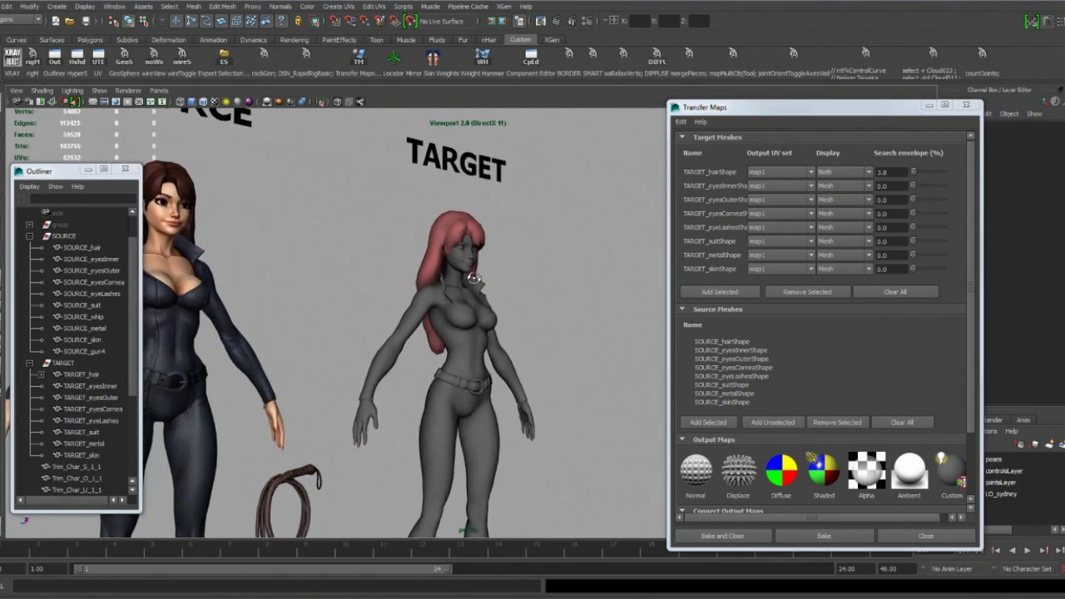
Examine the red search envelope around the target character's hair from several angles and distances.
{"action": "right_click_drag", "start_coordinate": [358, 290], "coordinate": [416, 288], "text": "alt"}
{"action": "left_click_drag", "start_coordinate": [491, 266], "coordinate": [438, 247], "text": "alt"}
{"action": "middle_click_drag", "start_coordinate": [438, 247], "coordinate": [442, 316], "text": "alt"}
{"action": "left_click_drag", "start_coordinate": [425, 296], "coordinate": [381, 289], "text": "alt"}
{"action": "right_click_drag", "start_coordinate": [450, 291], "coordinate": [509, 300], "text": "alt"}
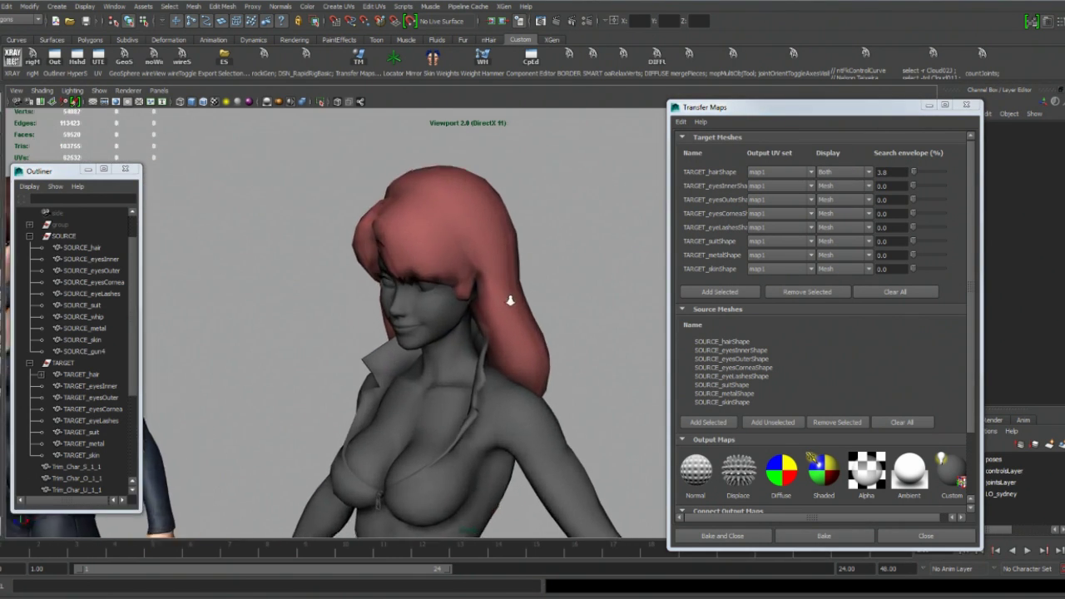
{"action": "left_click_drag", "start_coordinate": [337, 270], "coordinate": [468, 237], "text": "alt"}
{"action": "right_click_drag", "start_coordinate": [469, 238], "coordinate": [391, 256], "text": "alt"}
{"action": "left_click_drag", "start_coordinate": [408, 260], "coordinate": [479, 279], "text": "alt"}
{"action": "middle_click_drag", "start_coordinate": [428, 279], "coordinate": [572, 278], "text": "alt"}
{"action": "right_click_drag", "start_coordinate": [573, 278], "coordinate": [508, 276], "text": "alt"}
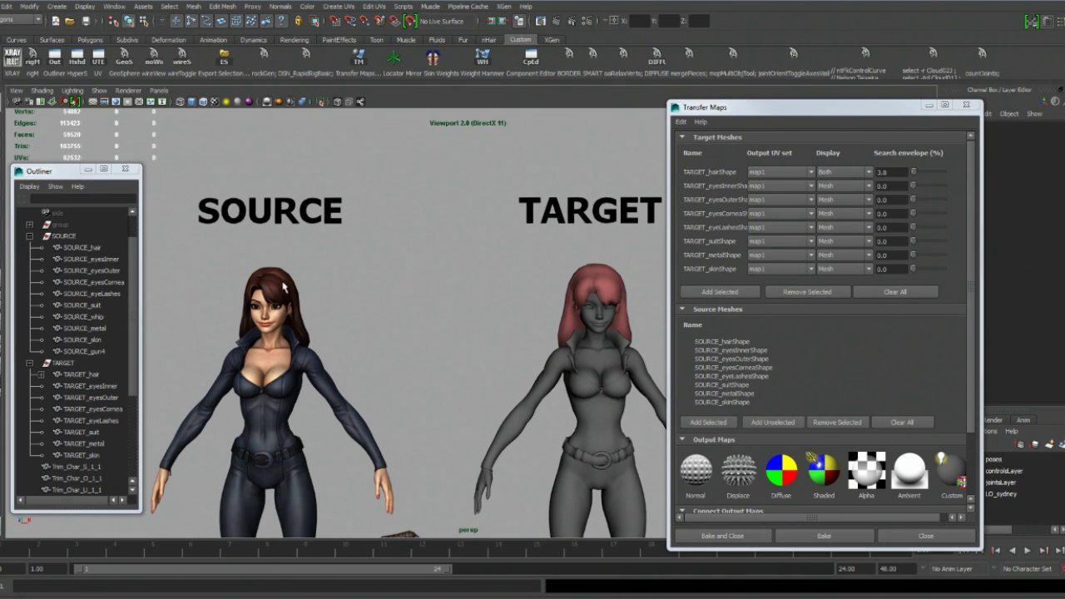
Select SOURCE_hair, and then the target and source character meshes together, to compare the two characters.
{"action": "left_click", "coordinate": [284, 287]}
{"action": "right_click_drag", "start_coordinate": [284, 287], "coordinate": [223, 283], "text": "alt"}
{"action": "middle_click_drag", "start_coordinate": [273, 289], "coordinate": [243, 238], "text": "alt"}
{"action": "middle_click_drag", "start_coordinate": [398, 324], "coordinate": [400, 280], "text": "alt"}
{"action": "right_click_drag", "start_coordinate": [399, 280], "coordinate": [442, 281], "text": "alt"}
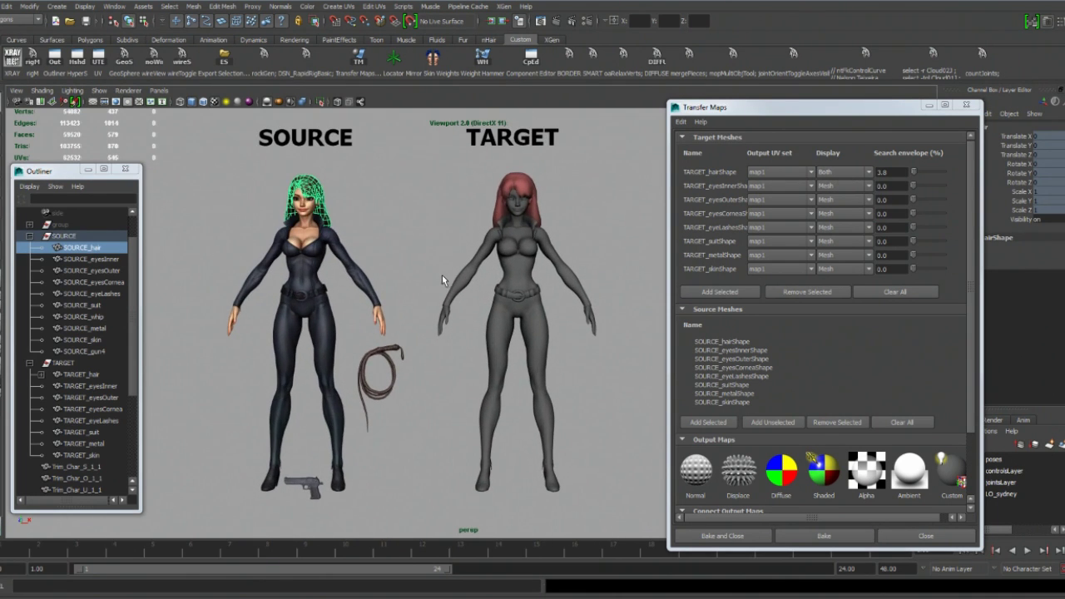
{"action": "right_click_drag", "start_coordinate": [426, 215], "coordinate": [409, 236], "text": "alt"}
{"action": "middle_click_drag", "start_coordinate": [408, 235], "coordinate": [457, 249], "text": "alt"}
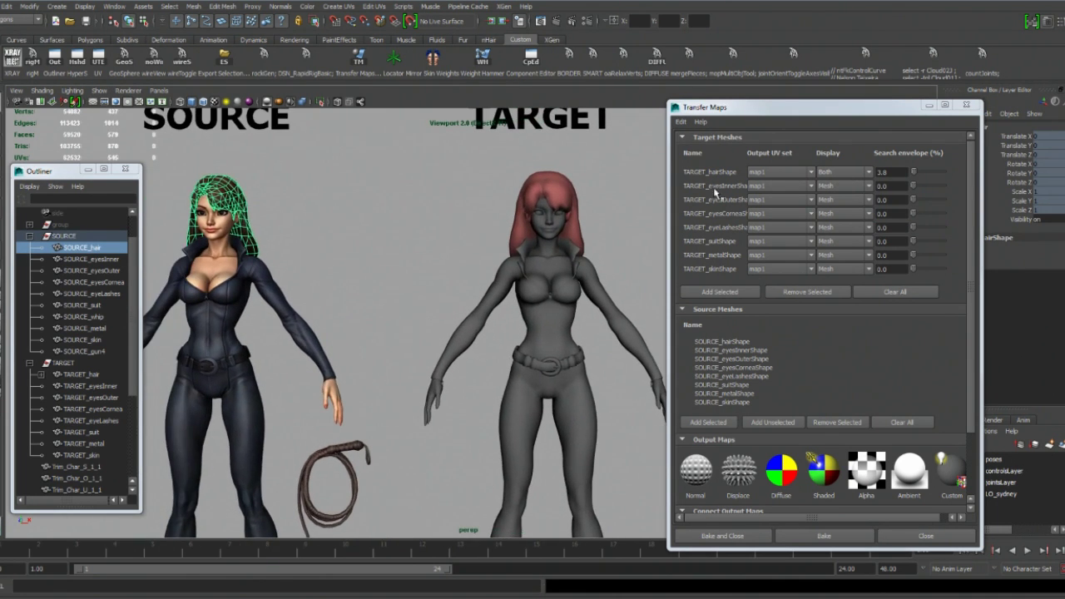
{"action": "right_click_drag", "start_coordinate": [476, 262], "coordinate": [403, 312], "text": "alt"}
{"action": "left_click_drag", "start_coordinate": [421, 266], "coordinate": [636, 479]}
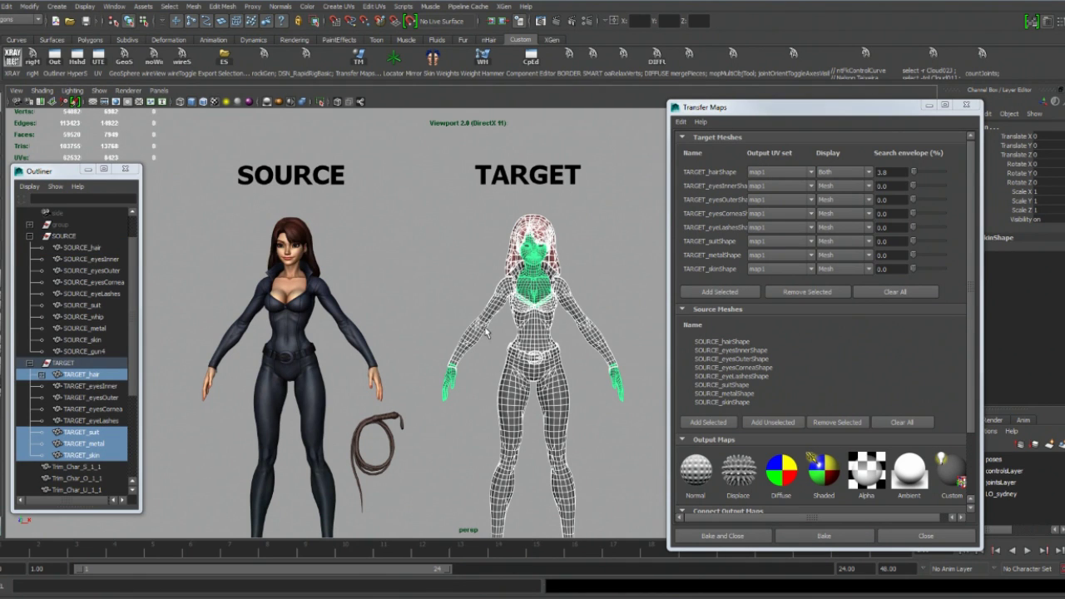
{"action": "left_click_drag", "start_coordinate": [364, 291], "coordinate": [285, 367], "text": "shift"}
Set the TARGET_hair display back to Mesh and deselect all meshes.
{"action": "left_click", "coordinate": [837, 173]}
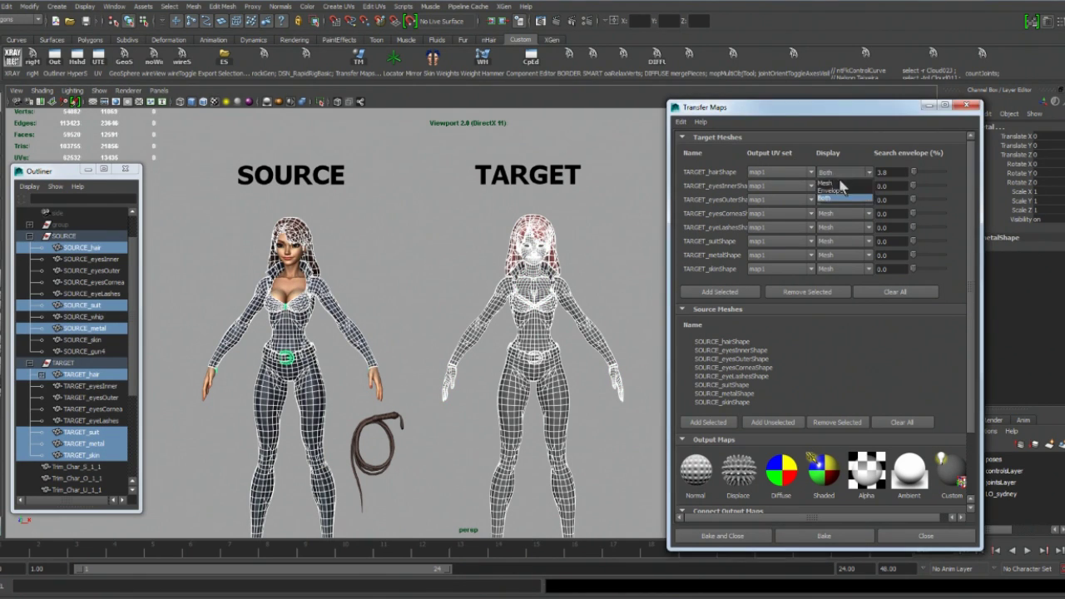
{"action": "left_click", "coordinate": [839, 183]}
{"action": "left_click", "coordinate": [628, 239]}
{"action": "right_click_drag", "start_coordinate": [470, 269], "coordinate": [418, 272], "text": "alt"}
{"action": "middle_click_drag", "start_coordinate": [417, 272], "coordinate": [409, 213], "text": "alt"}
{"action": "right_click_drag", "start_coordinate": [409, 214], "coordinate": [392, 248], "text": "alt"}
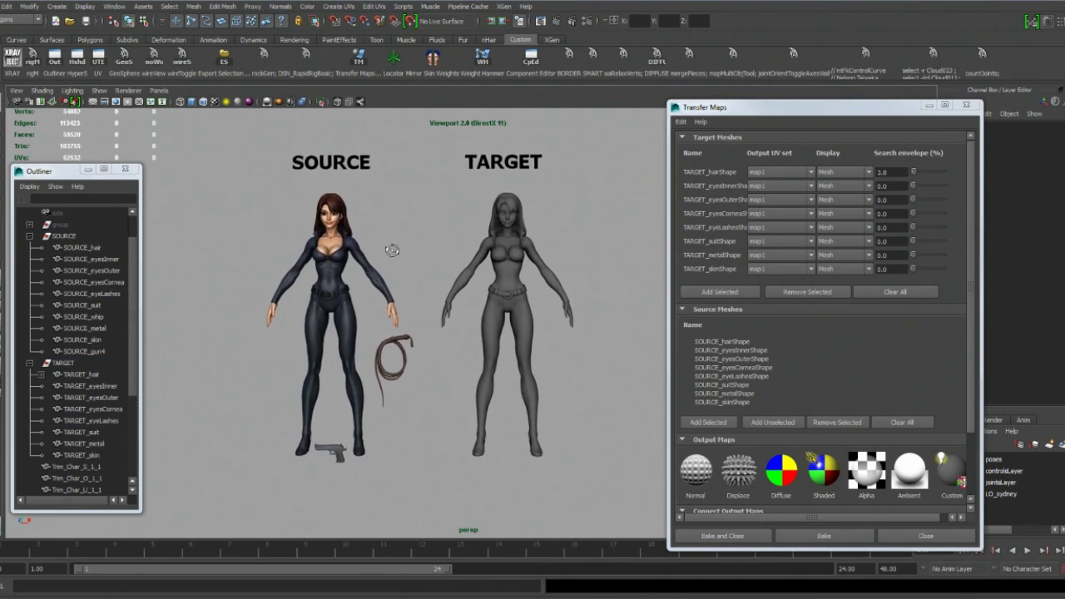
{"action": "key", "text": "q"}
{"action": "mouse_move", "coordinate": [305, 267]}
{"action": "left_mouse_down"}
{"action": "mouse_move", "coordinate": [564, 278]}
{"action": "mouse_move", "coordinate": [412, 261]}
{"action": "mouse_move", "coordinate": [309, 272]}
{"action": "left_mouse_up"}
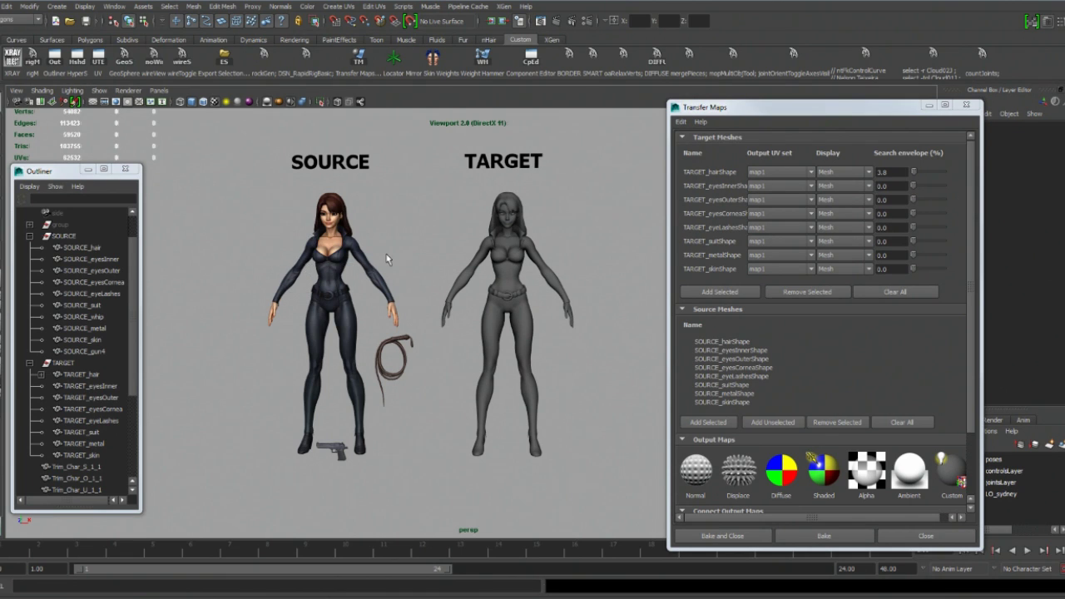
{"action": "right_click_drag", "start_coordinate": [386, 254], "coordinate": [430, 214], "text": "alt"}
{"action": "key", "text": "q"}
{"action": "mouse_move", "coordinate": [439, 185]}
{"action": "left_mouse_down"}
{"action": "mouse_move", "coordinate": [608, 543]}
{"action": "mouse_move", "coordinate": [436, 177]}
{"action": "left_mouse_up"}
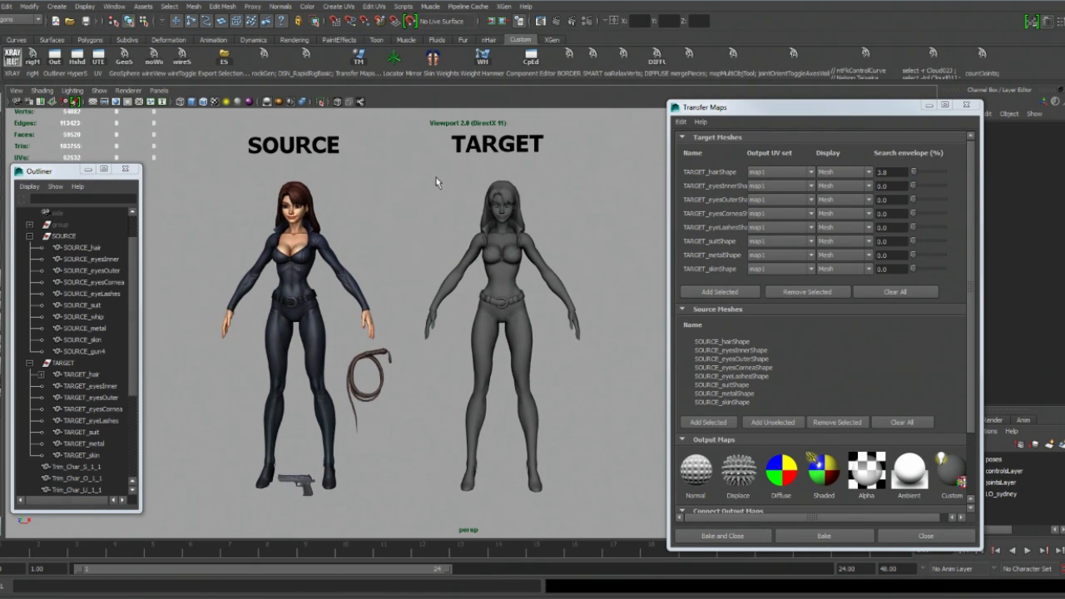
Reset the TARGET_hair search envelope to 0.0.
{"action": "left_click", "coordinate": [488, 196]}
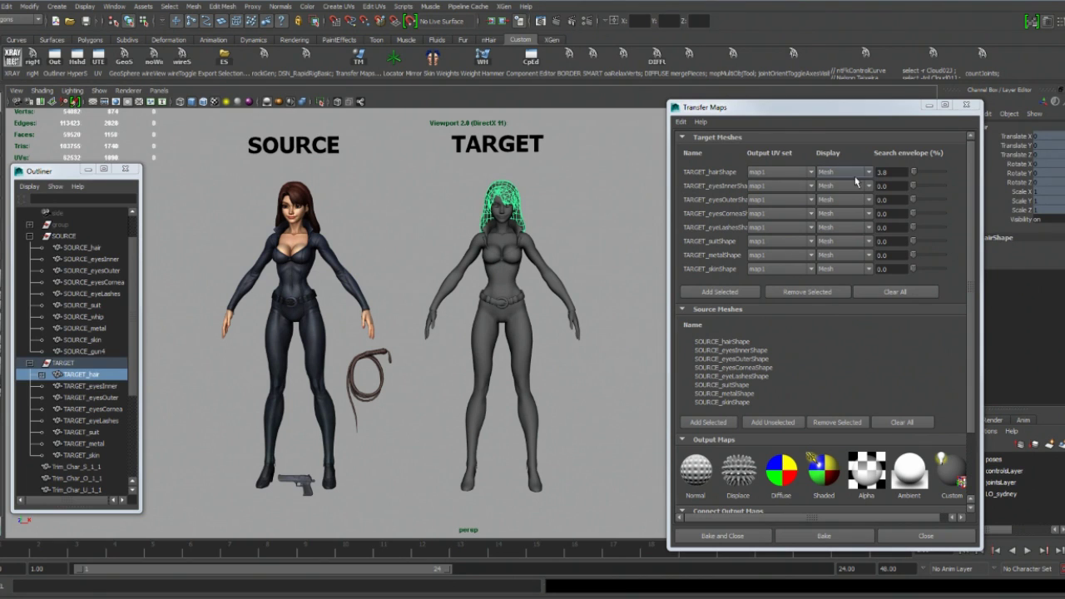
{"action": "right_click_drag", "start_coordinate": [491, 240], "coordinate": [477, 233], "text": "alt"}
{"action": "middle_click_drag", "start_coordinate": [477, 233], "coordinate": [483, 214], "text": "alt"}
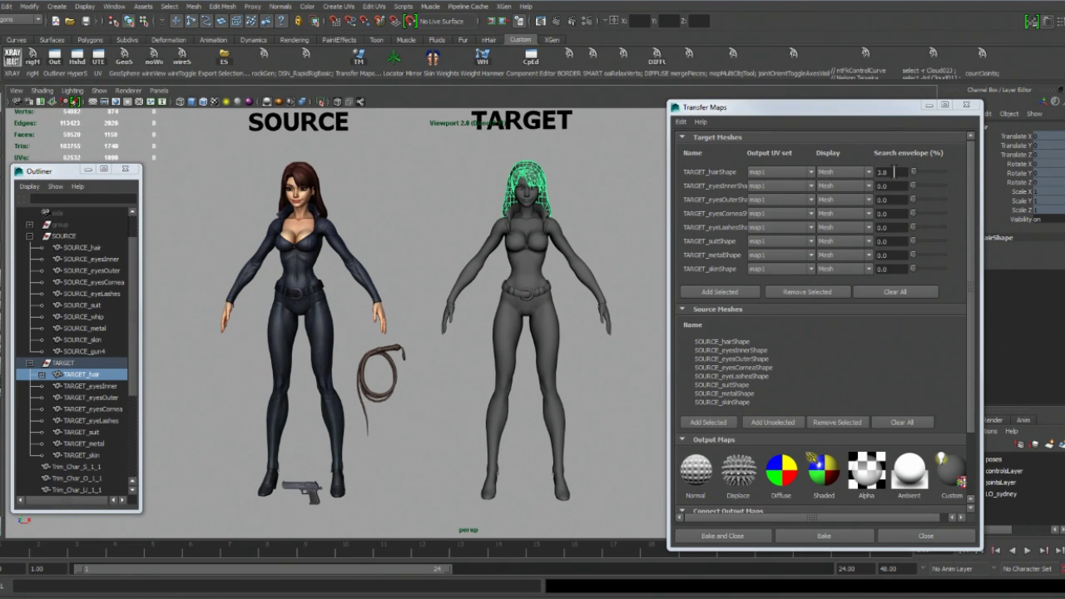
{"action": "double_click", "coordinate": [894, 171]}
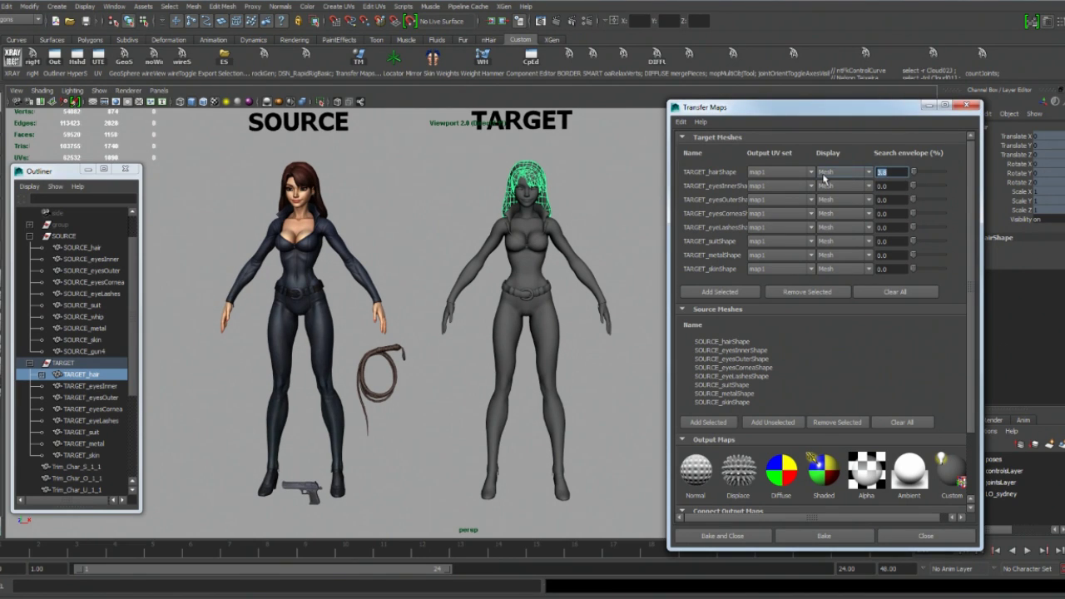
{"action": "left_click", "coordinate": [611, 192]}
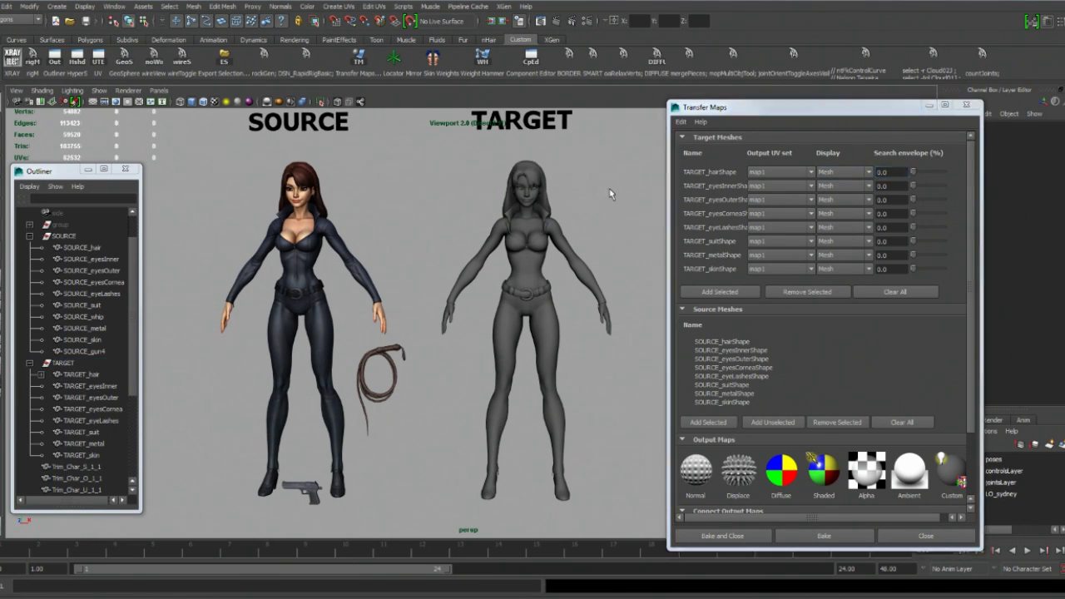
{"action": "left_click_drag", "start_coordinate": [575, 222], "coordinate": [539, 241], "text": "alt"}
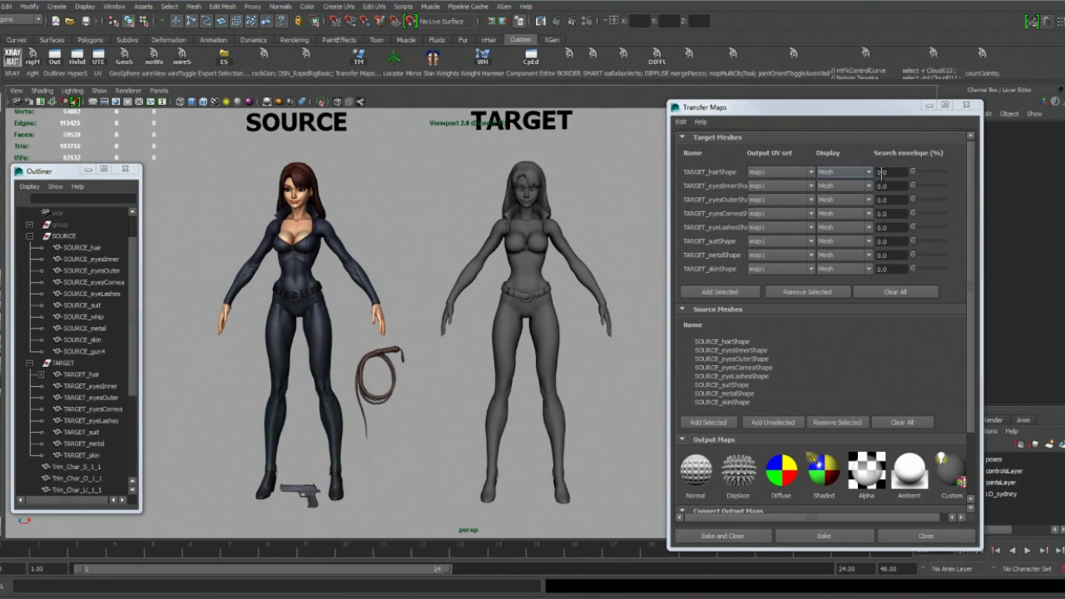
{"action": "left_click_drag", "start_coordinate": [896, 173], "coordinate": [827, 194]}
Add a diffuse colour output map and set its file format to Targa (tga).
{"action": "left_click_drag", "start_coordinate": [971, 232], "coordinate": [964, 335]}
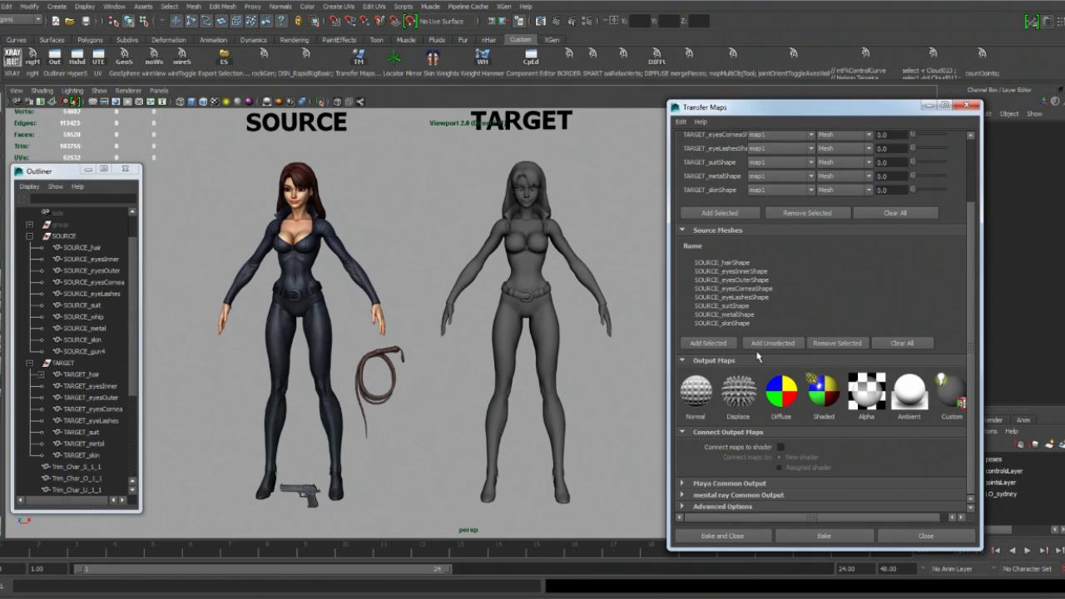
{"action": "left_click", "coordinate": [790, 401]}
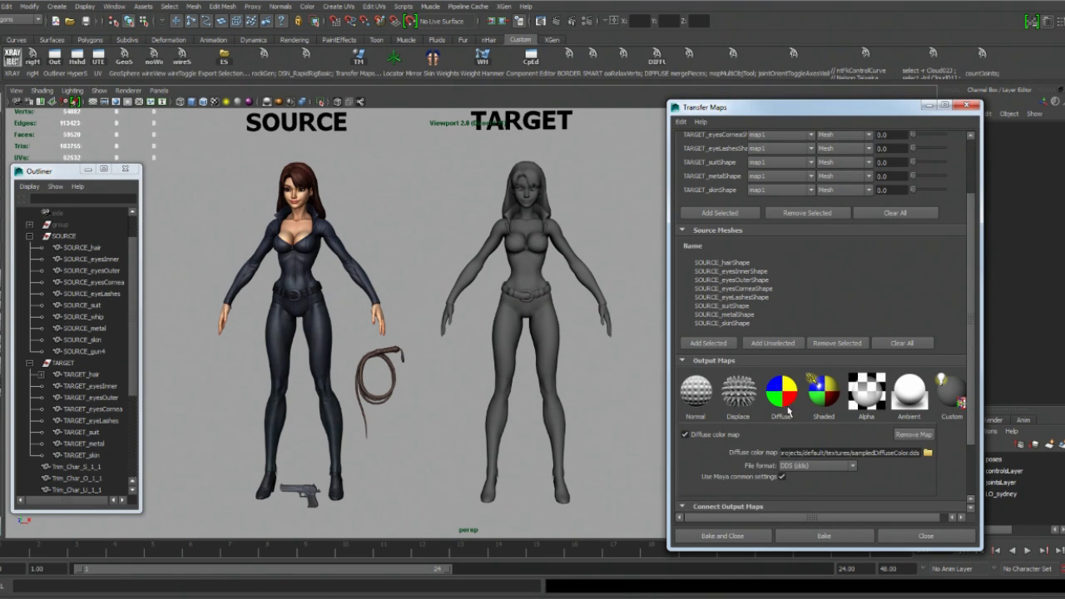
{"action": "scroll", "coordinate": [969, 336], "scroll_direction": "down", "scroll_amount": 3}
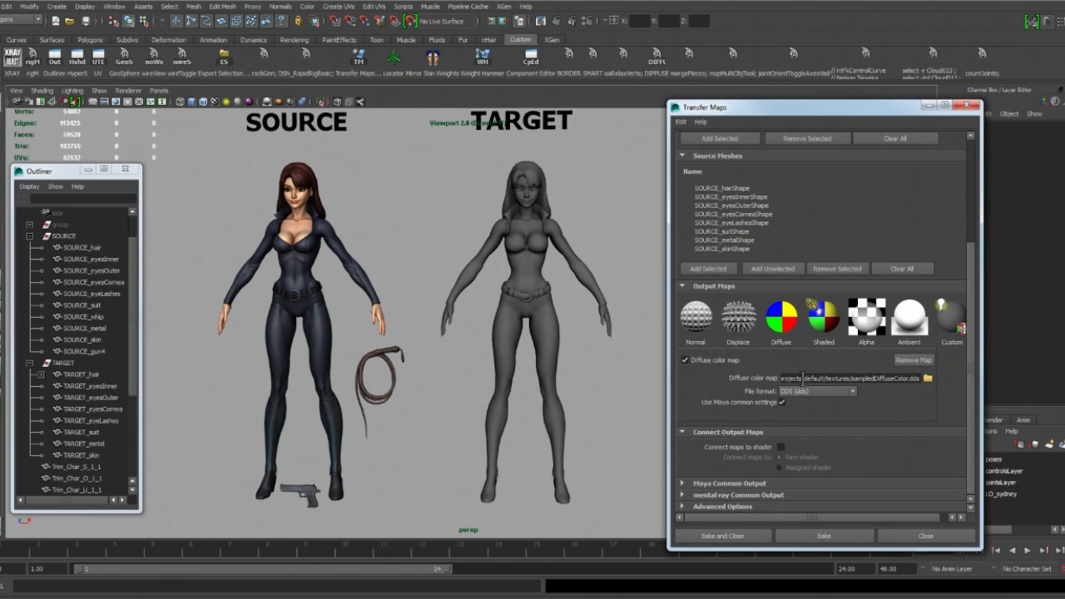
{"action": "left_click", "coordinate": [816, 392]}
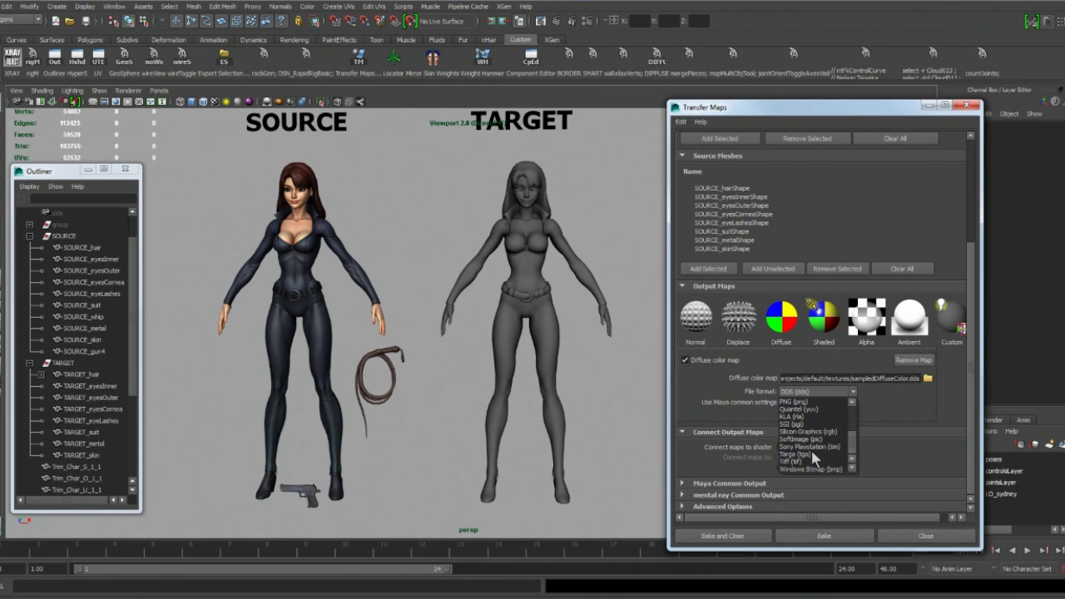
{"action": "left_click", "coordinate": [814, 456]}
Set the diffuse colour map's output file to RENDER_TEST in the TRANSFER_TEXTURES folder.
{"action": "left_click", "coordinate": [916, 380]}
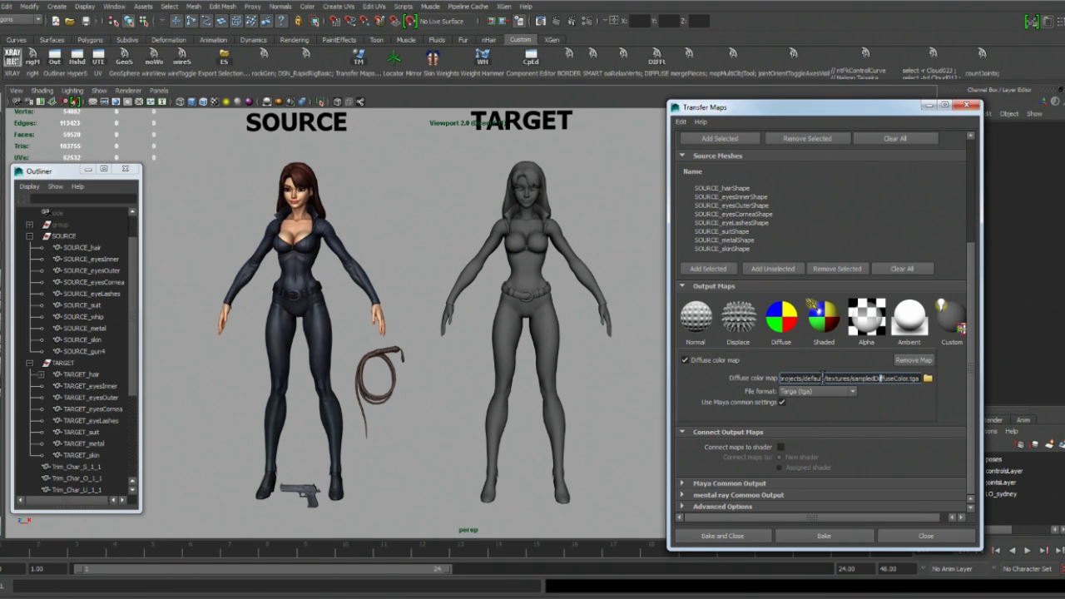
{"action": "left_click_drag", "start_coordinate": [846, 379], "coordinate": [811, 380]}
{"action": "left_click_drag", "start_coordinate": [910, 381], "coordinate": [959, 383]}
{"action": "left_click", "coordinate": [909, 379]}
{"action": "left_click", "coordinate": [928, 380]}
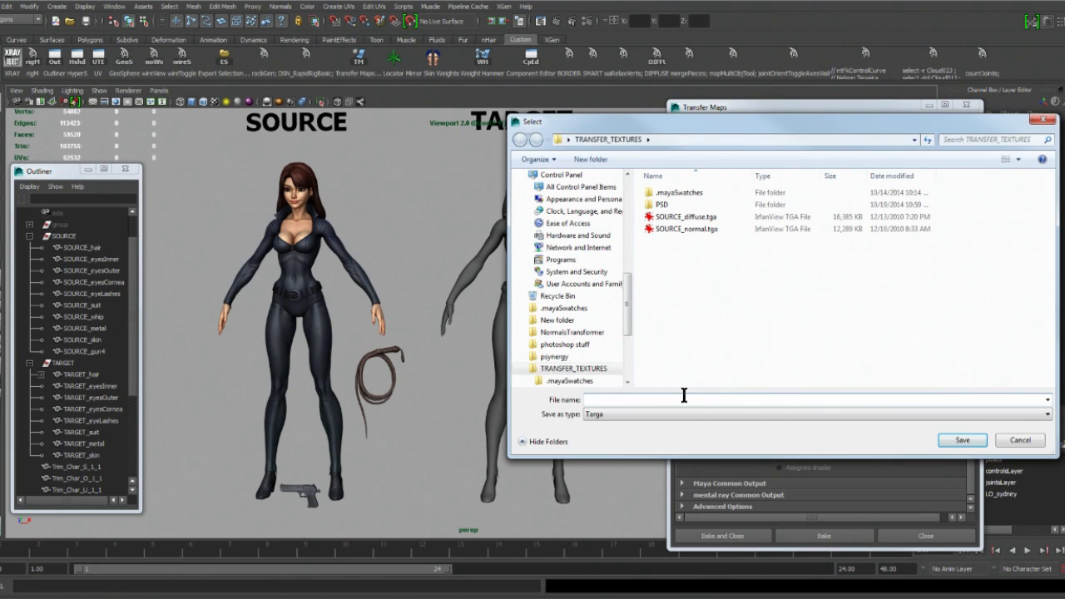
{"action": "type", "text": "RENDER_TEST"}
{"action": "key", "text": "Return"}
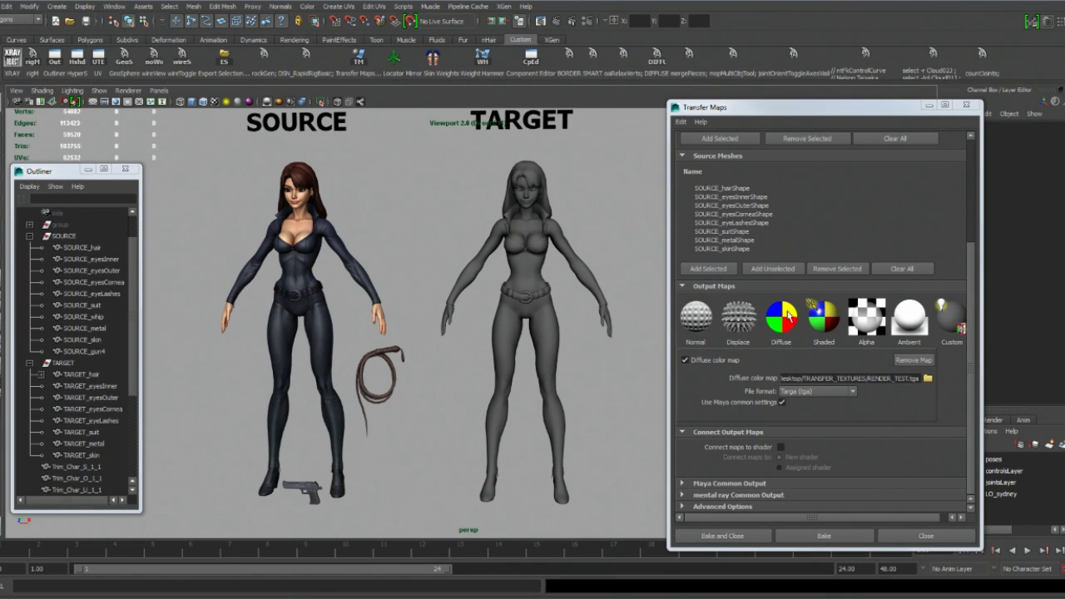
Expand the Maya Common Output settings and review the map width and height values.
{"action": "left_click", "coordinate": [974, 302]}
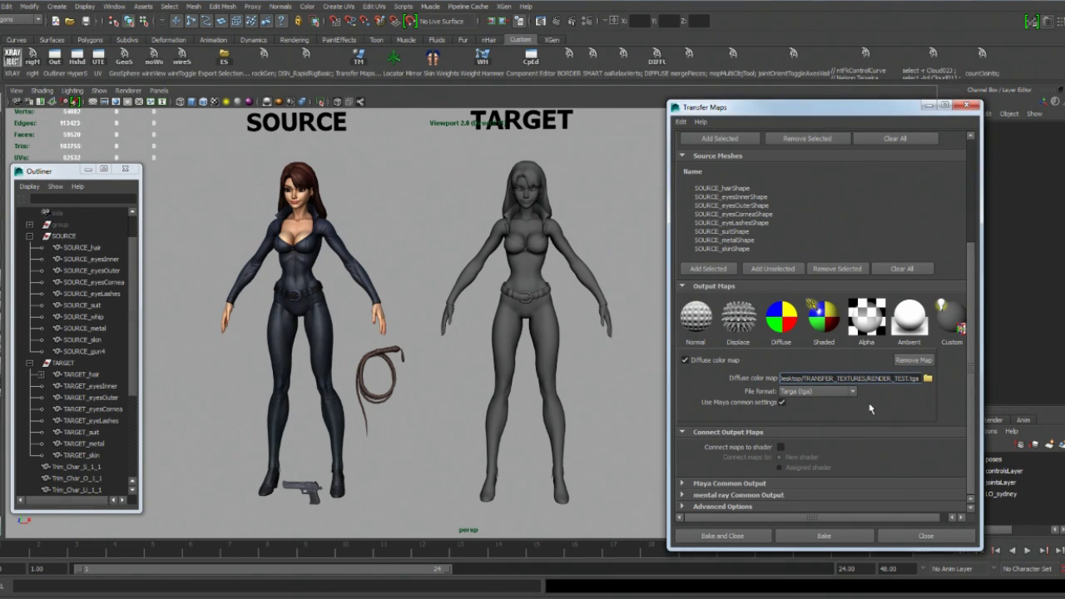
{"action": "left_click_drag", "start_coordinate": [971, 363], "coordinate": [977, 419]}
{"action": "left_click", "coordinate": [749, 483]}
{"action": "left_click_drag", "start_coordinate": [974, 370], "coordinate": [969, 448]}
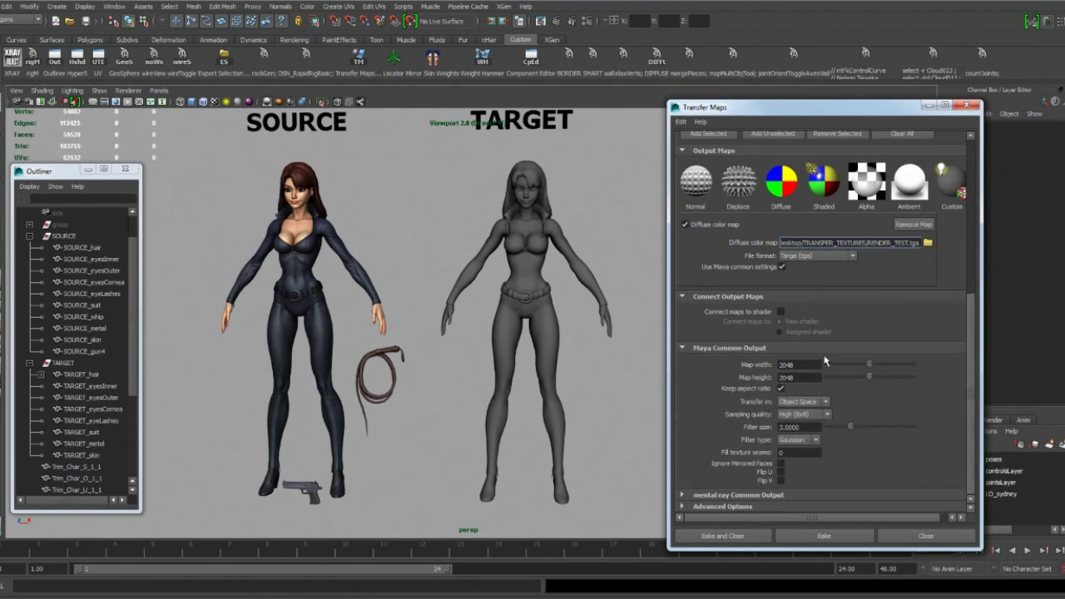
{"action": "left_click_drag", "start_coordinate": [808, 367], "coordinate": [784, 383]}
{"action": "left_click", "coordinate": [802, 367]}
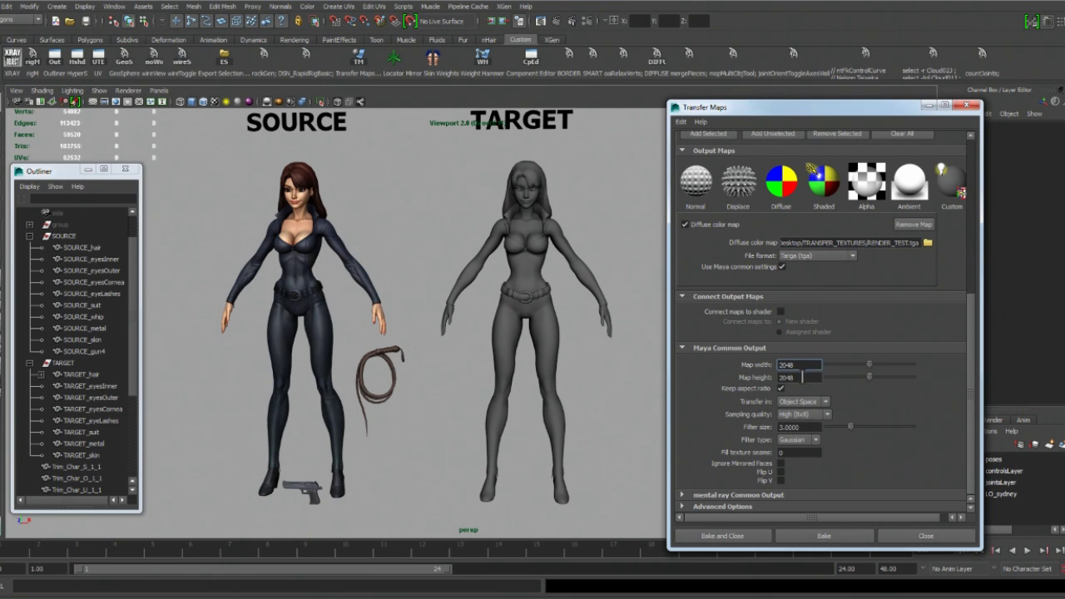
{"action": "left_click_drag", "start_coordinate": [801, 366], "coordinate": [732, 372]}
{"action": "left_click", "coordinate": [808, 367]}
{"action": "left_click_drag", "start_coordinate": [812, 368], "coordinate": [744, 374]}
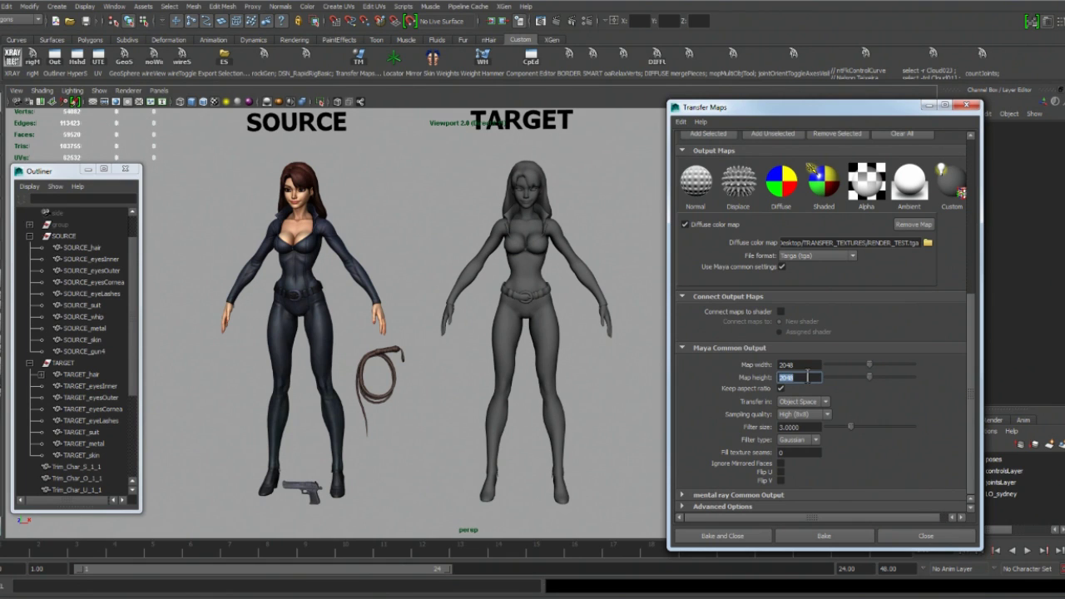
{"action": "left_click", "coordinate": [808, 378]}
{"action": "left_click_drag", "start_coordinate": [530, 318], "coordinate": [564, 313], "text": "alt"}
Review the Transfer in space choices and select the source character's meshes to compare them with the target character.
{"action": "left_click", "coordinate": [792, 404]}
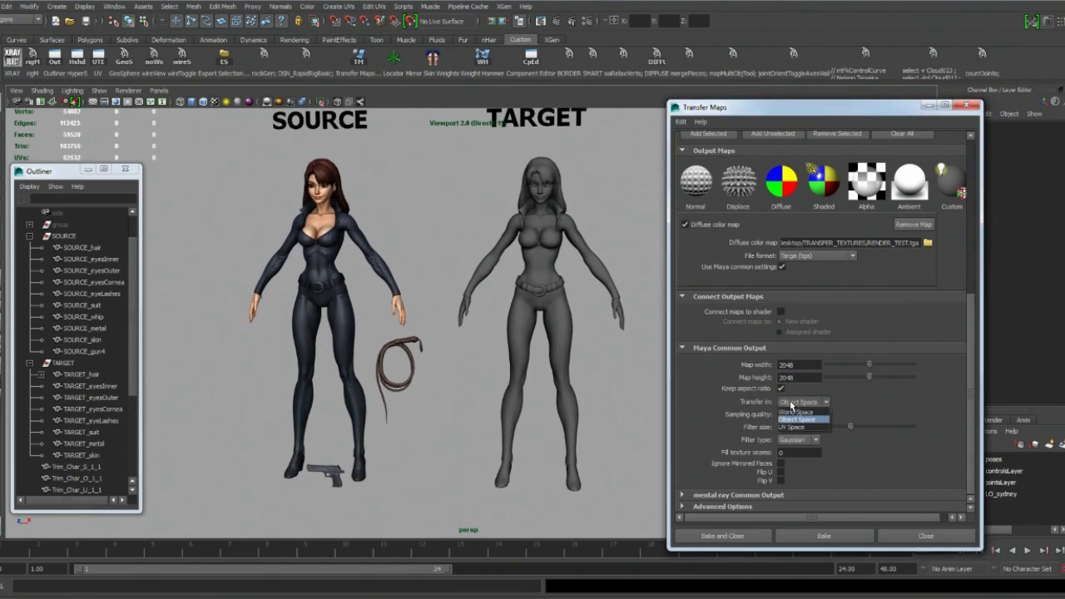
{"action": "left_click", "coordinate": [797, 419]}
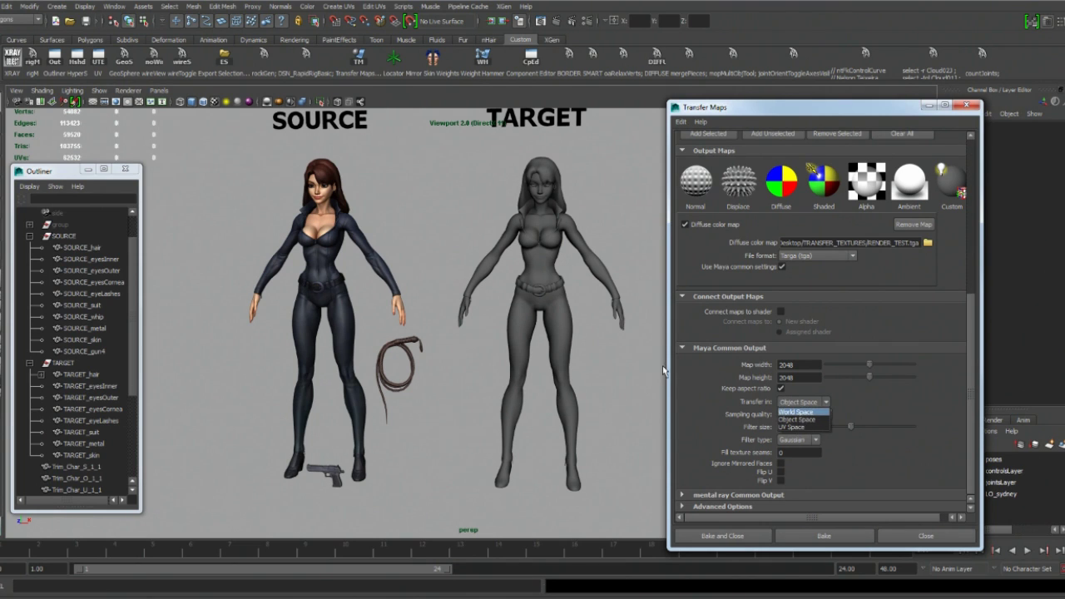
{"action": "right_click_drag", "start_coordinate": [662, 366], "coordinate": [548, 333], "text": "alt"}
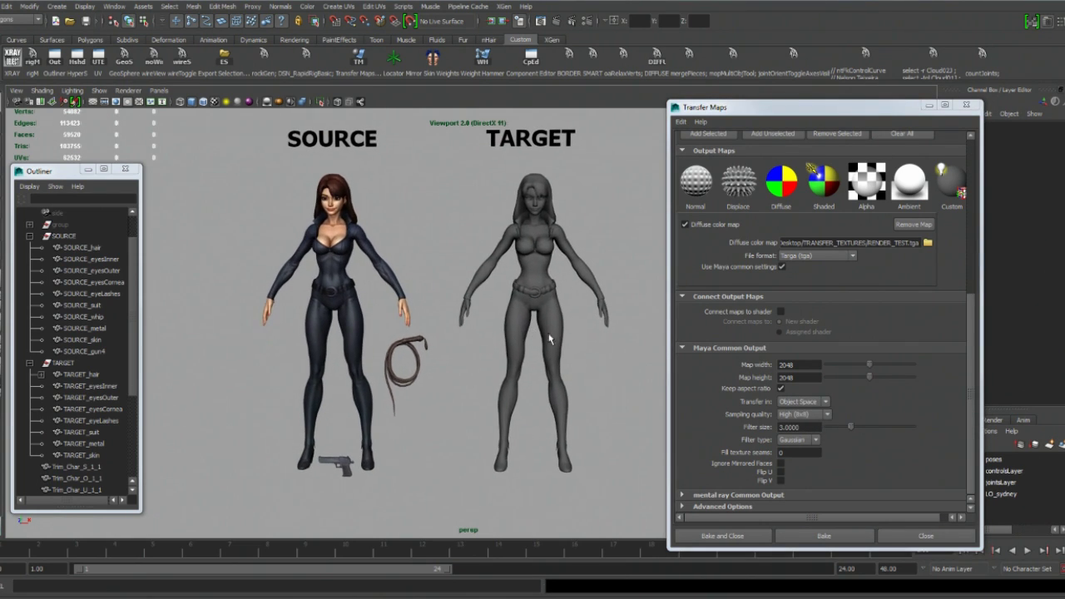
{"action": "left_click_drag", "start_coordinate": [482, 227], "coordinate": [592, 382]}
{"action": "left_click", "coordinate": [445, 229]}
{"action": "left_click_drag", "start_coordinate": [380, 221], "coordinate": [281, 291]}
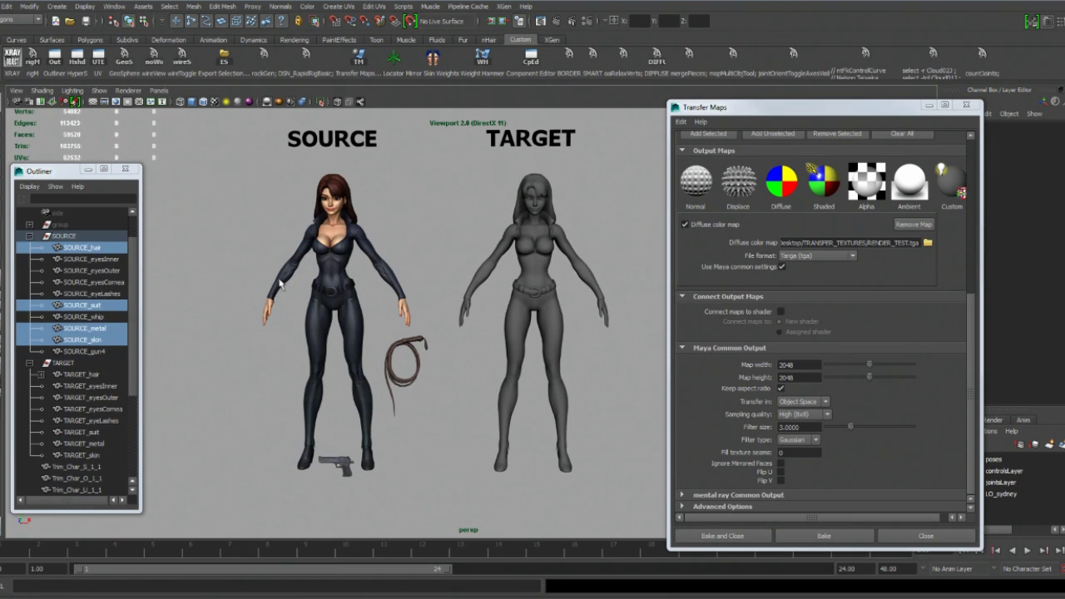
{"action": "right_click_drag", "start_coordinate": [406, 233], "coordinate": [417, 238], "text": "alt"}
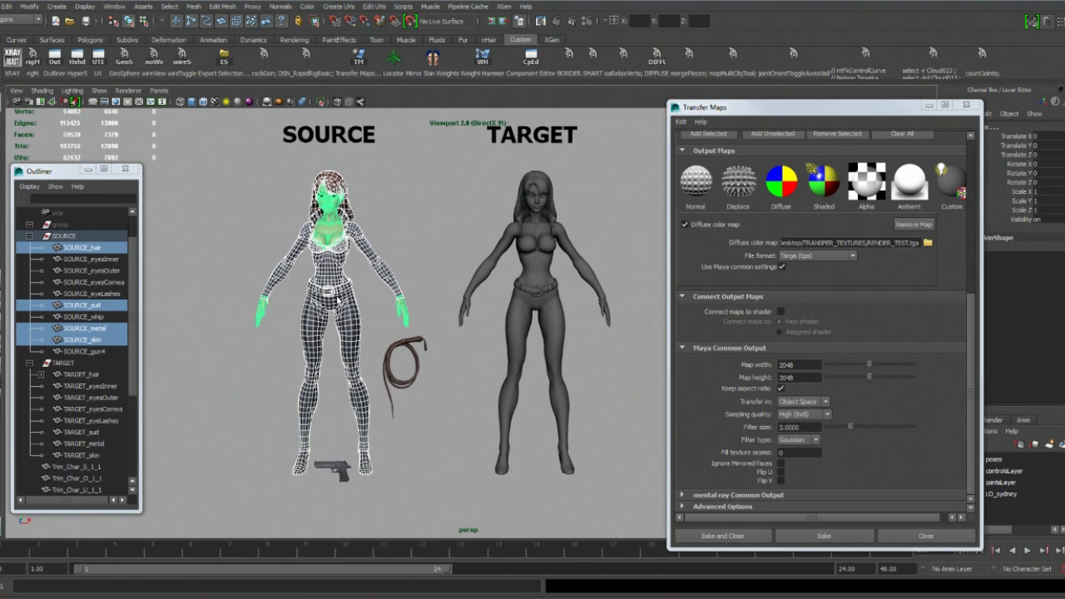
{"action": "left_click", "coordinate": [402, 222]}
{"action": "left_click_drag", "start_coordinate": [269, 172], "coordinate": [365, 418]}
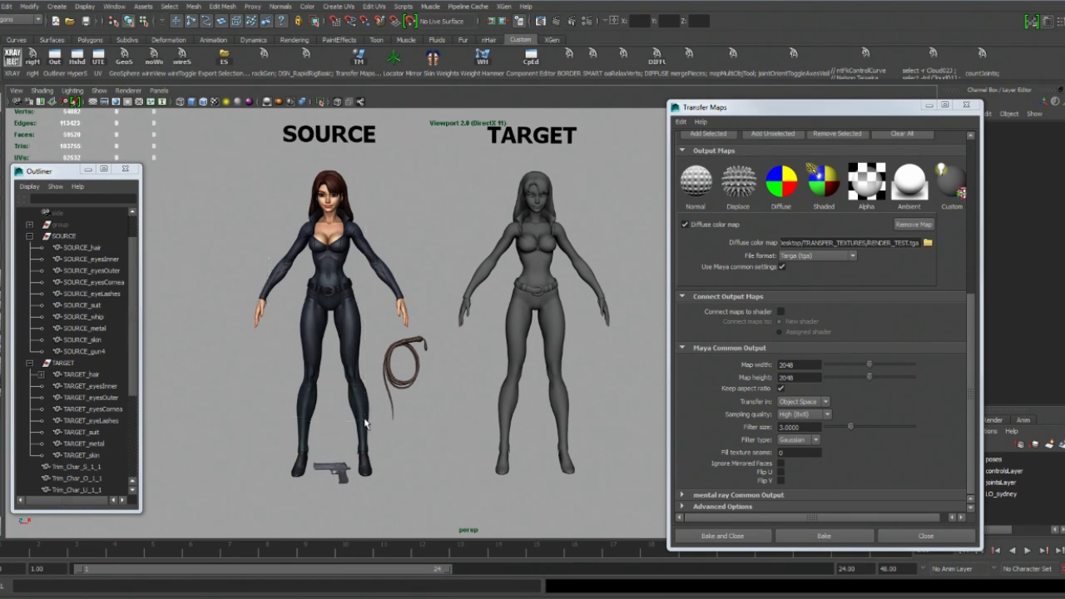
{"action": "left_click", "coordinate": [389, 180]}
{"action": "left_click_drag", "start_coordinate": [264, 179], "coordinate": [364, 425]}
Select the SOURCE group and then the TARGET group, and examine the TARGET group's Translate X value.
{"action": "left_click", "coordinate": [65, 236]}
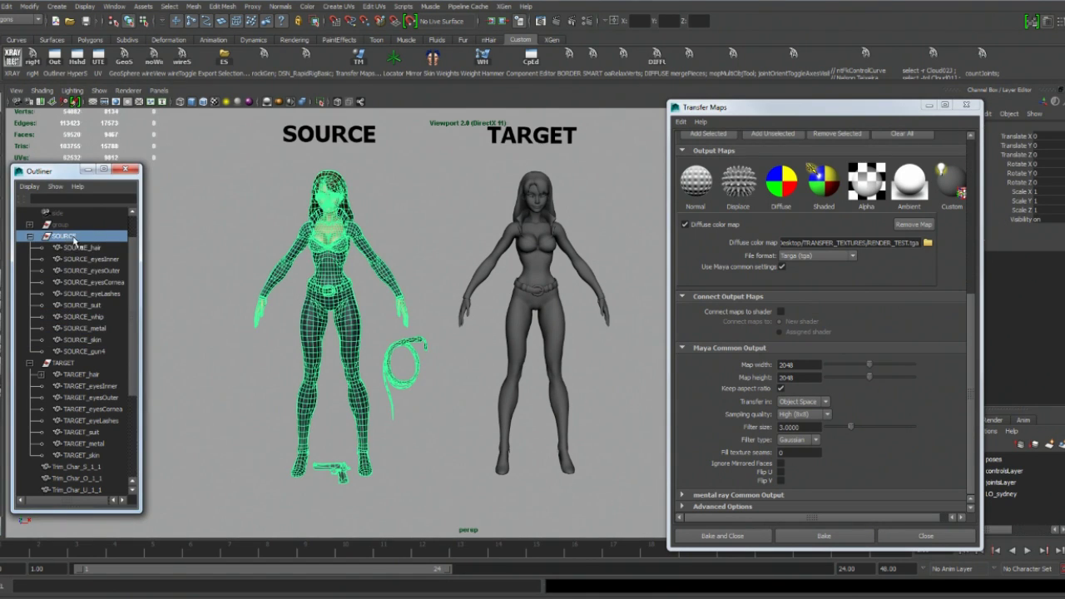
{"action": "left_click", "coordinate": [58, 364]}
{"action": "middle_click_drag", "start_coordinate": [313, 309], "coordinate": [307, 310], "text": "alt"}
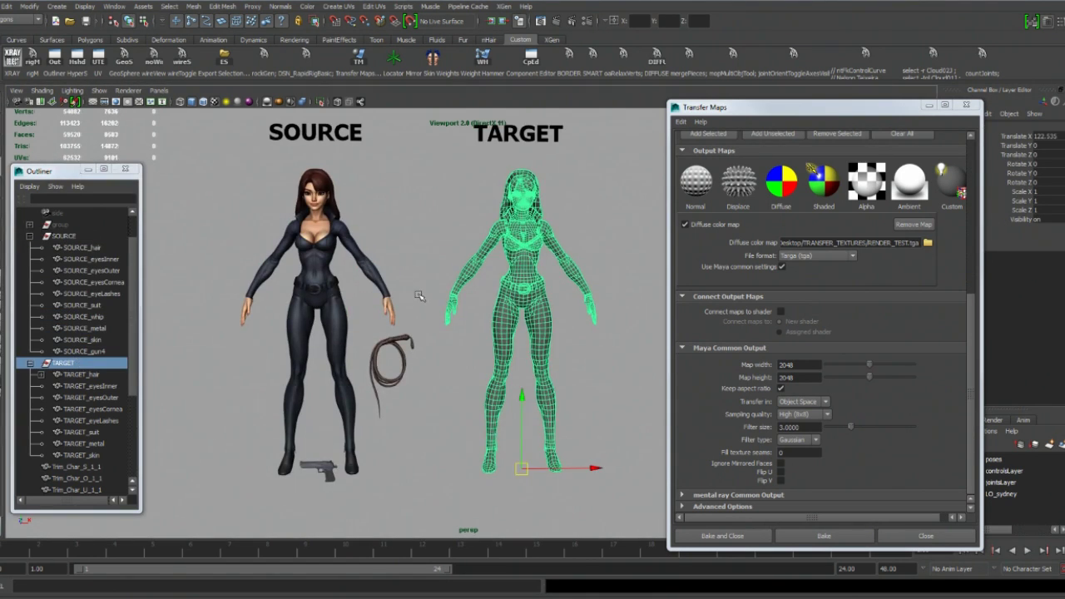
{"action": "left_click_drag", "start_coordinate": [868, 115], "coordinate": [815, 451]}
{"action": "double_click", "coordinate": [1047, 137]}
{"action": "left_click", "coordinate": [1058, 136]}
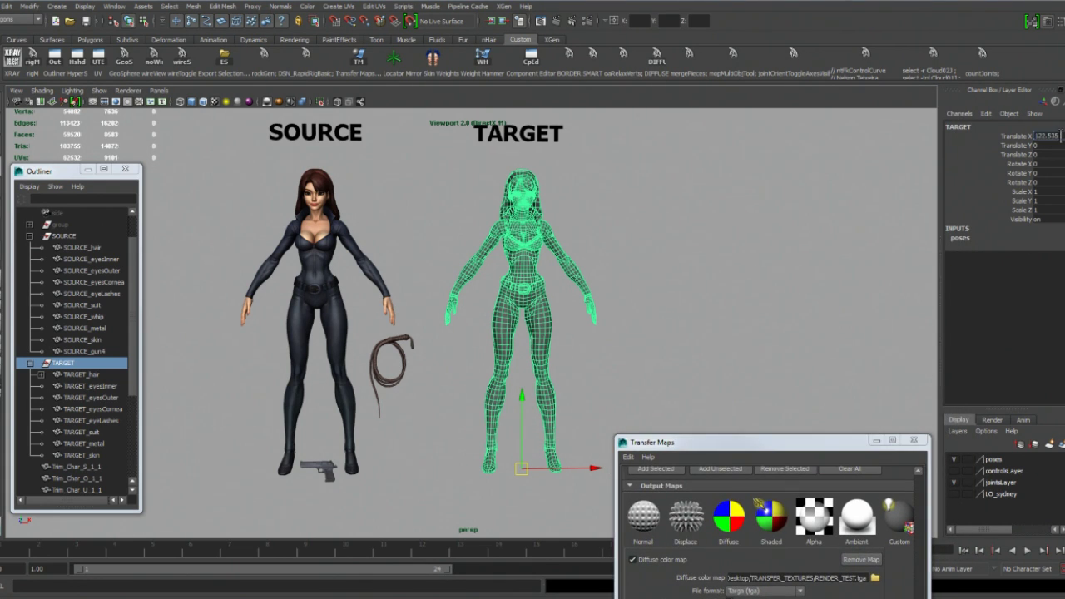
{"action": "left_click_drag", "start_coordinate": [1055, 136], "coordinate": [948, 148]}
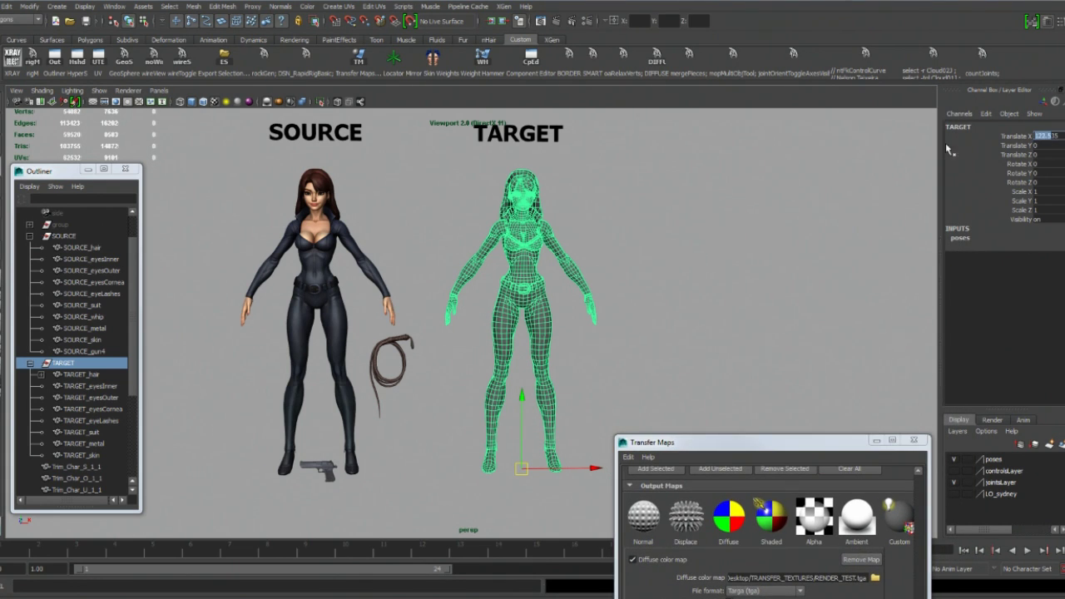
{"action": "left_click", "coordinate": [1060, 136]}
{"action": "left_click_drag", "start_coordinate": [1061, 136], "coordinate": [964, 128]}
{"action": "left_click_drag", "start_coordinate": [1050, 135], "coordinate": [1062, 136]}
{"action": "left_click_drag", "start_coordinate": [726, 448], "coordinate": [736, 129]}
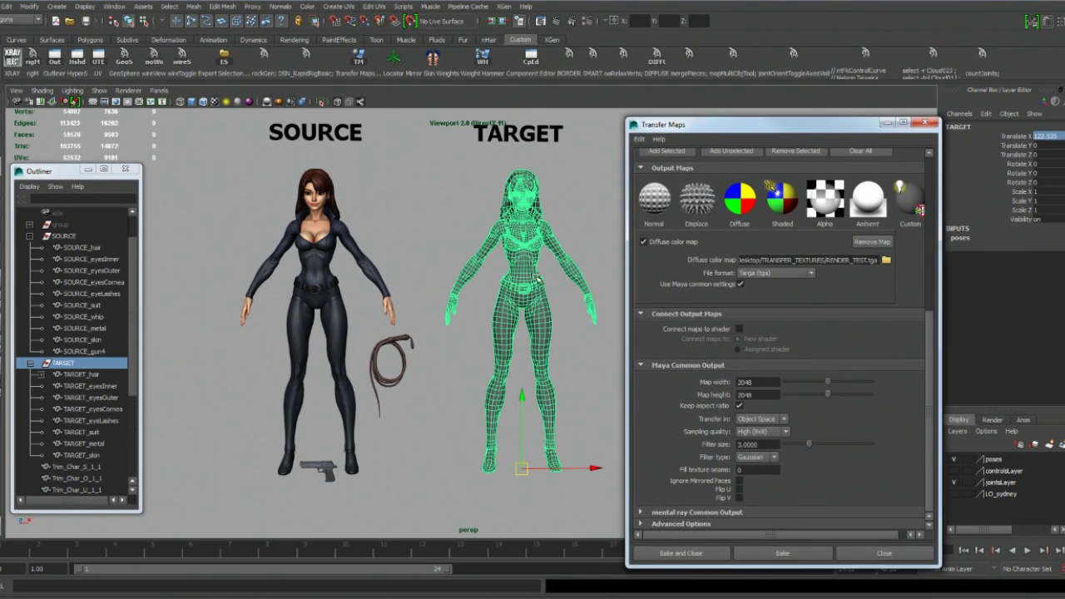
Try moving the TARGET group along X onto the source character with Transfer in left at Object Space, and undo the move.
{"action": "left_click", "coordinate": [767, 420]}
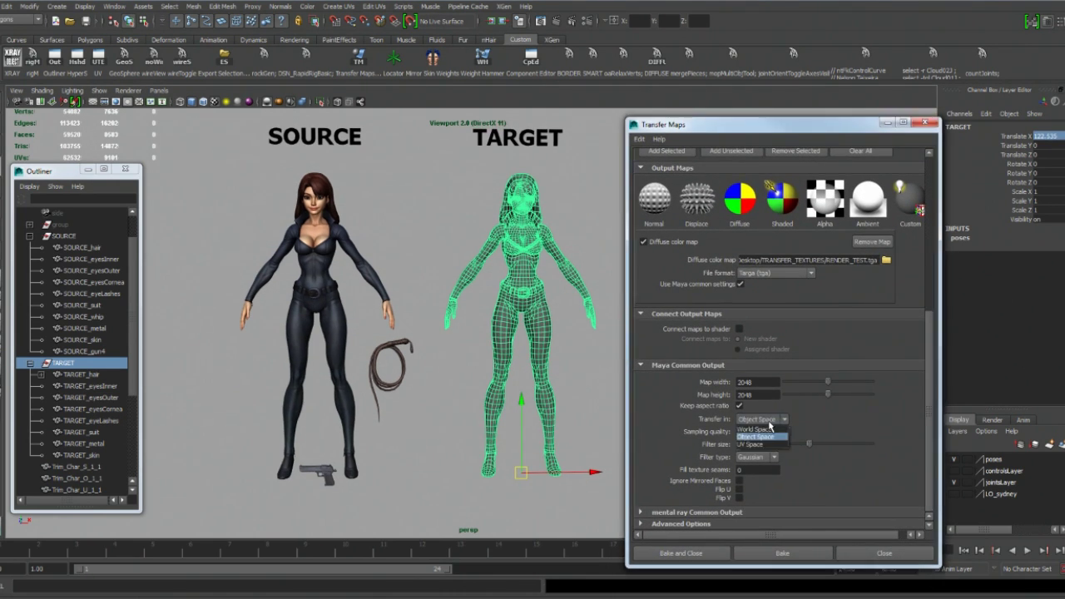
{"action": "right_click_drag", "start_coordinate": [467, 281], "coordinate": [483, 290], "text": "alt"}
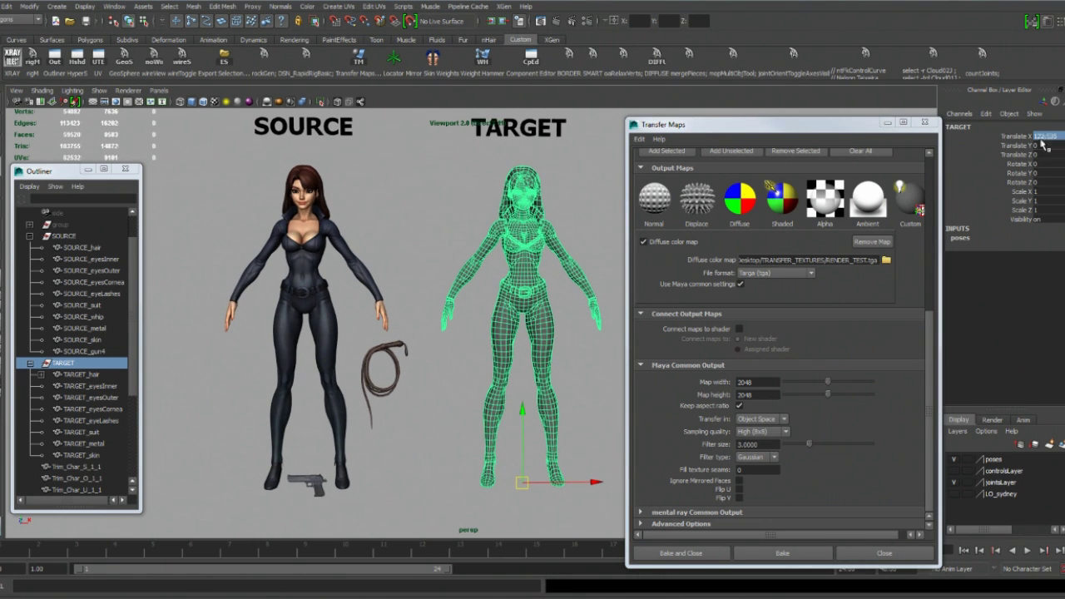
{"action": "middle_click_drag", "start_coordinate": [428, 319], "coordinate": [453, 317], "text": "alt"}
{"action": "right_click_drag", "start_coordinate": [454, 317], "coordinate": [474, 323], "text": "alt"}
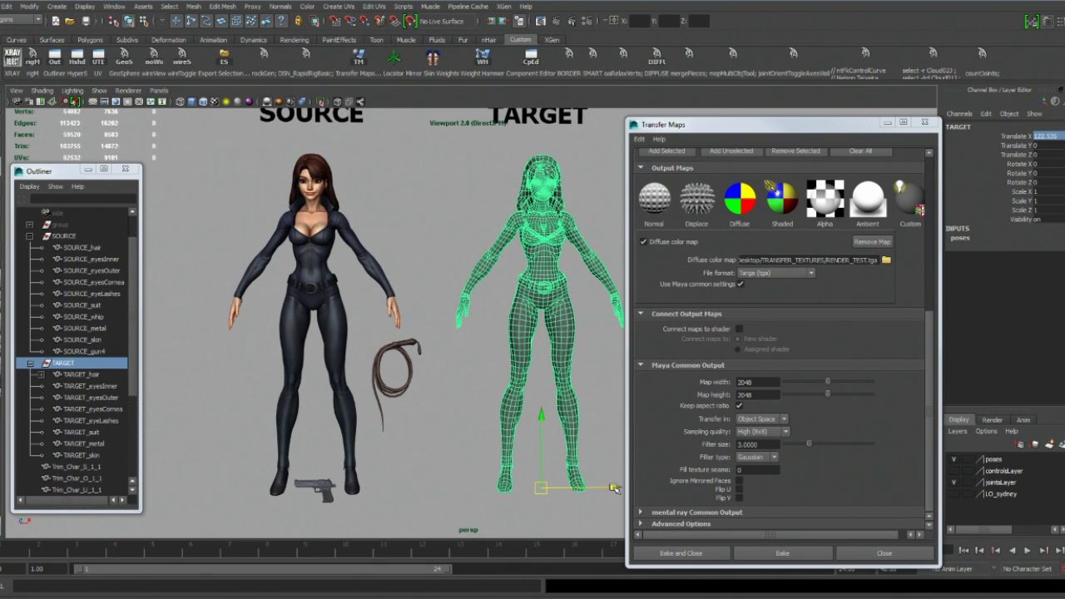
{"action": "left_click_drag", "start_coordinate": [614, 489], "coordinate": [389, 469]}
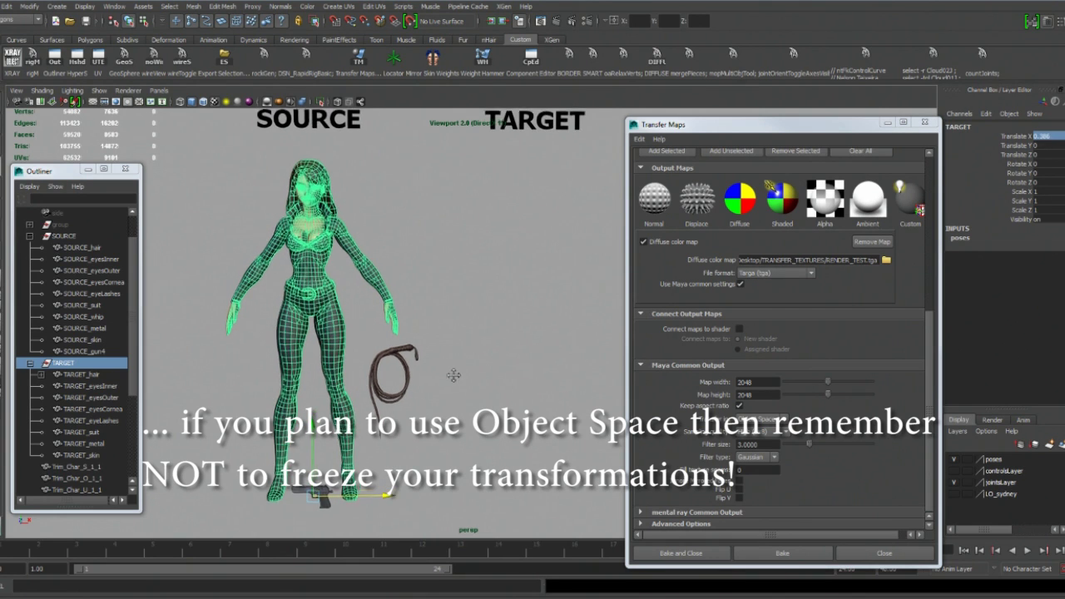
{"action": "key", "text": "ctrl+z"}
Set Transfer in to World Space in the Maya Common Output settings.
{"action": "left_click", "coordinate": [763, 421]}
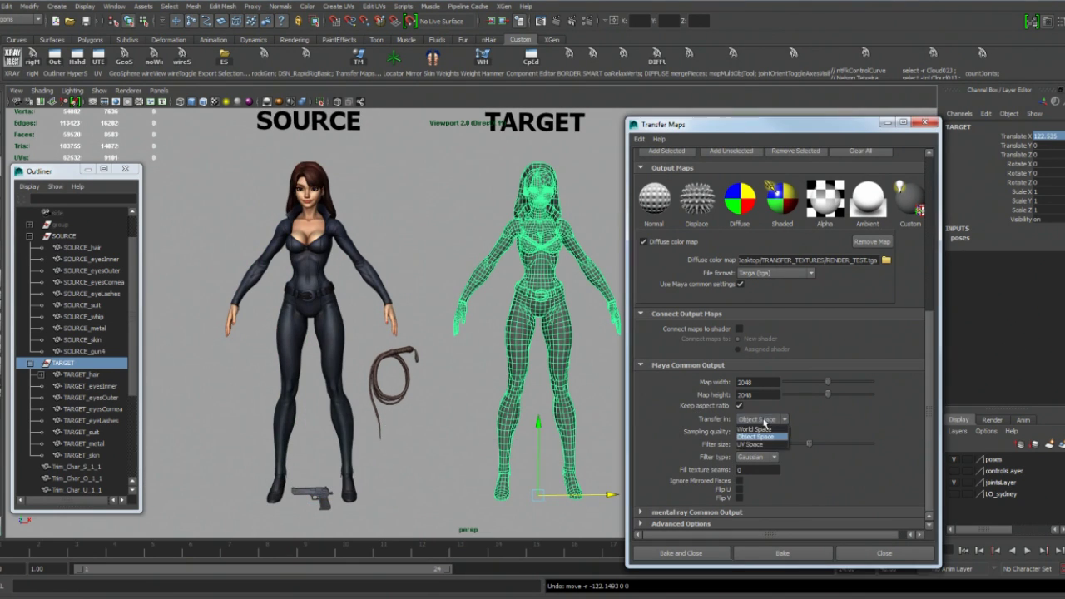
{"action": "left_click", "coordinate": [760, 432]}
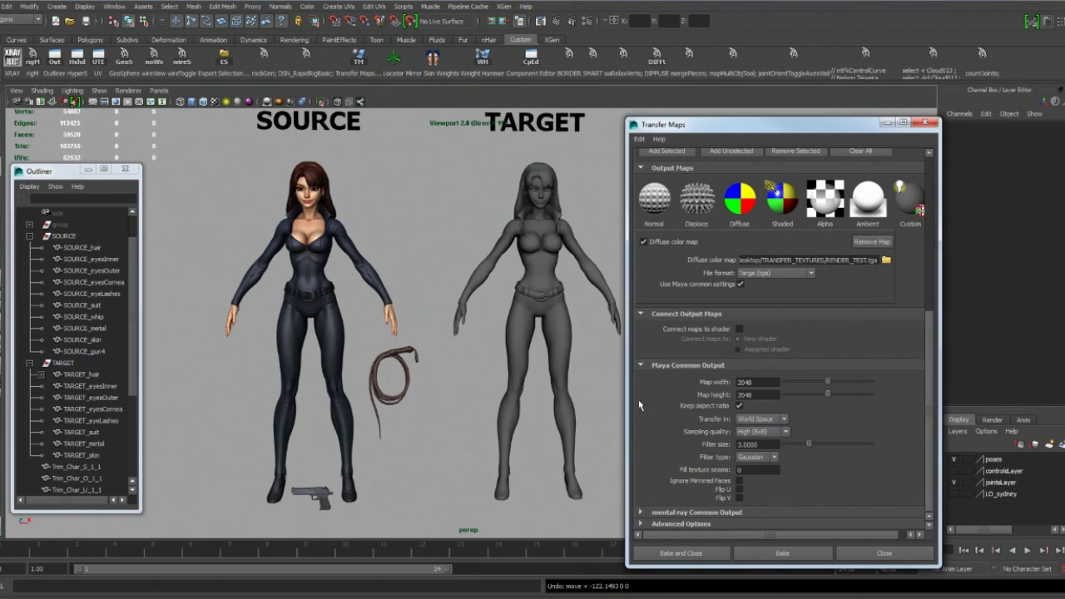
Select SOURCE_hair and TARGET_hair together to compare them, and then select TARGET_suit alone.
{"action": "left_click_drag", "start_coordinate": [515, 363], "coordinate": [504, 366], "text": "alt"}
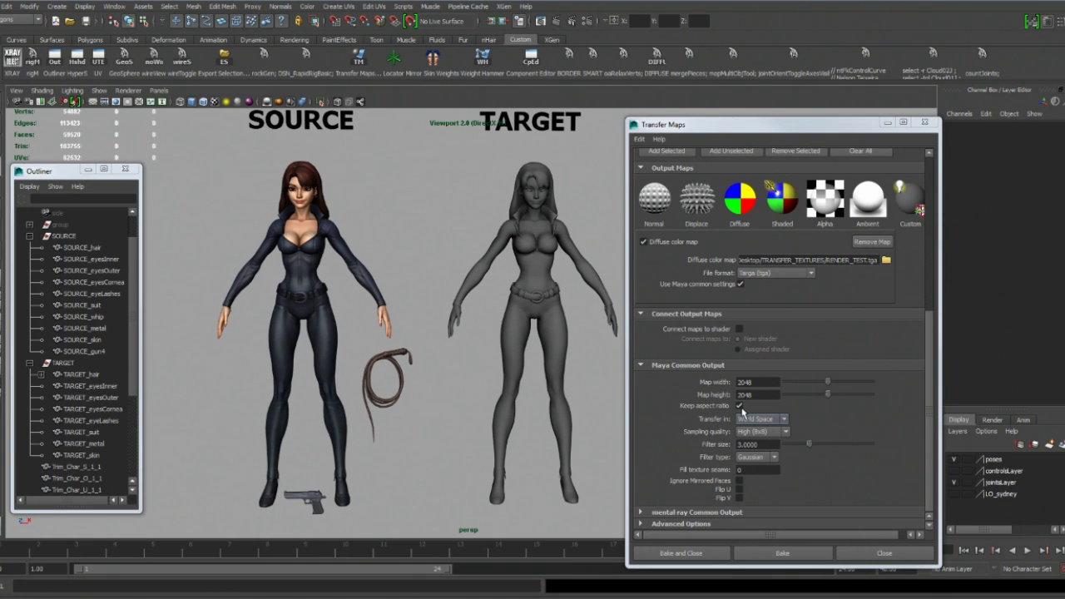
{"action": "middle_click_drag", "start_coordinate": [500, 348], "coordinate": [487, 347], "text": "alt"}
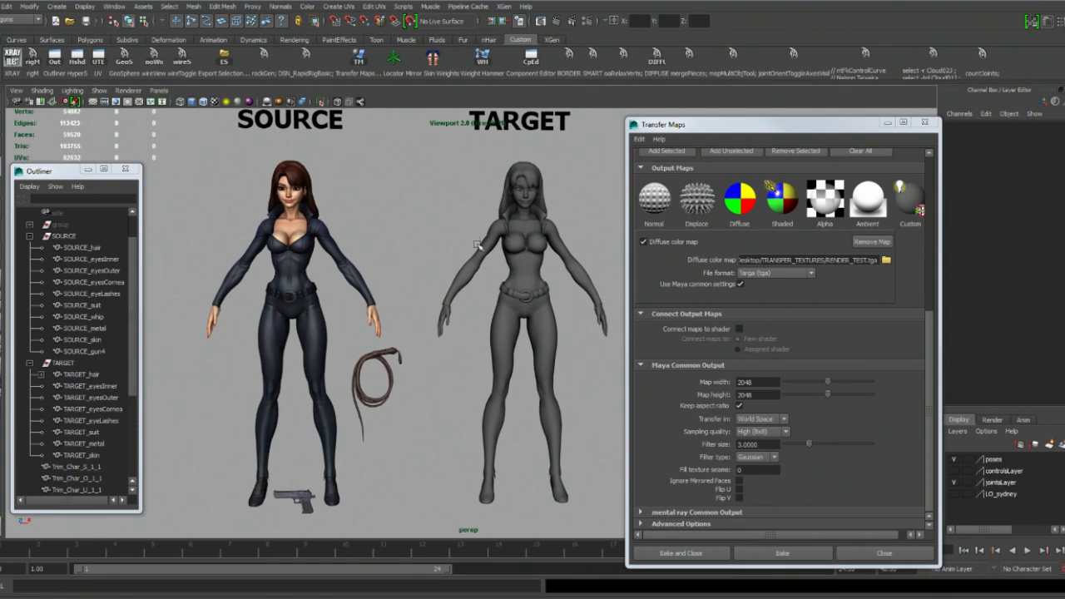
{"action": "scroll", "coordinate": [516, 251], "scroll_direction": "up", "scroll_amount": 2}
{"action": "left_click", "coordinate": [523, 208]}
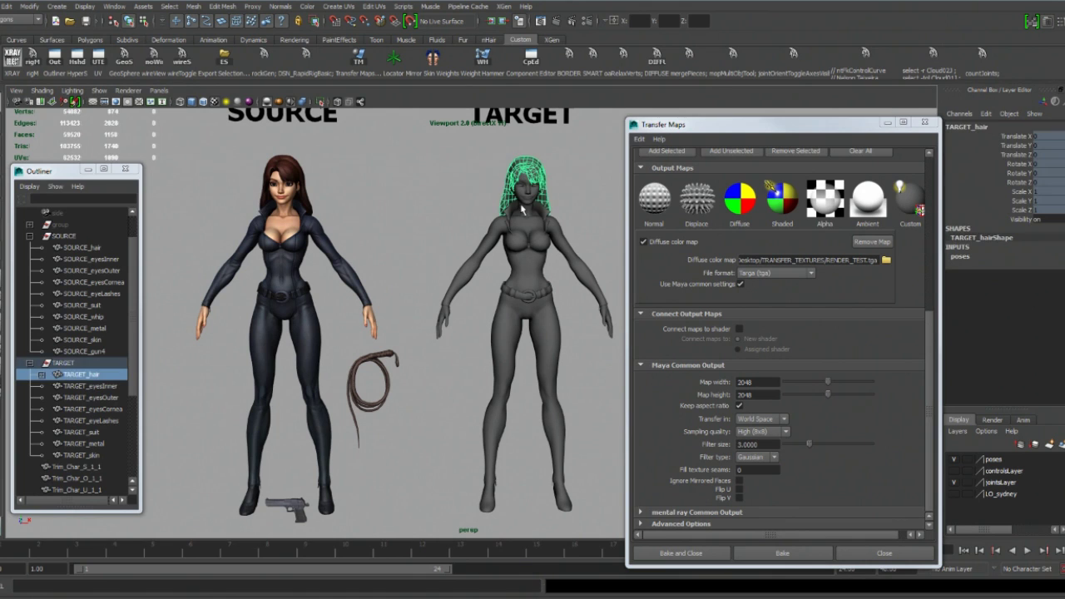
{"action": "left_click", "coordinate": [298, 177]}
{"action": "left_click", "coordinate": [520, 171], "text": "shift"}
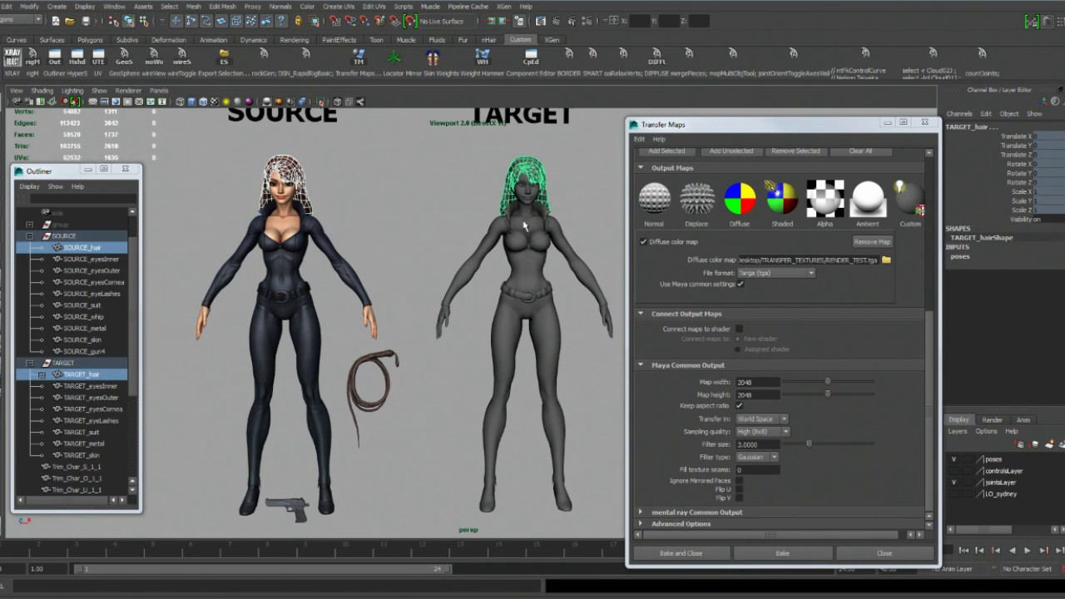
{"action": "left_click", "coordinate": [558, 223]}
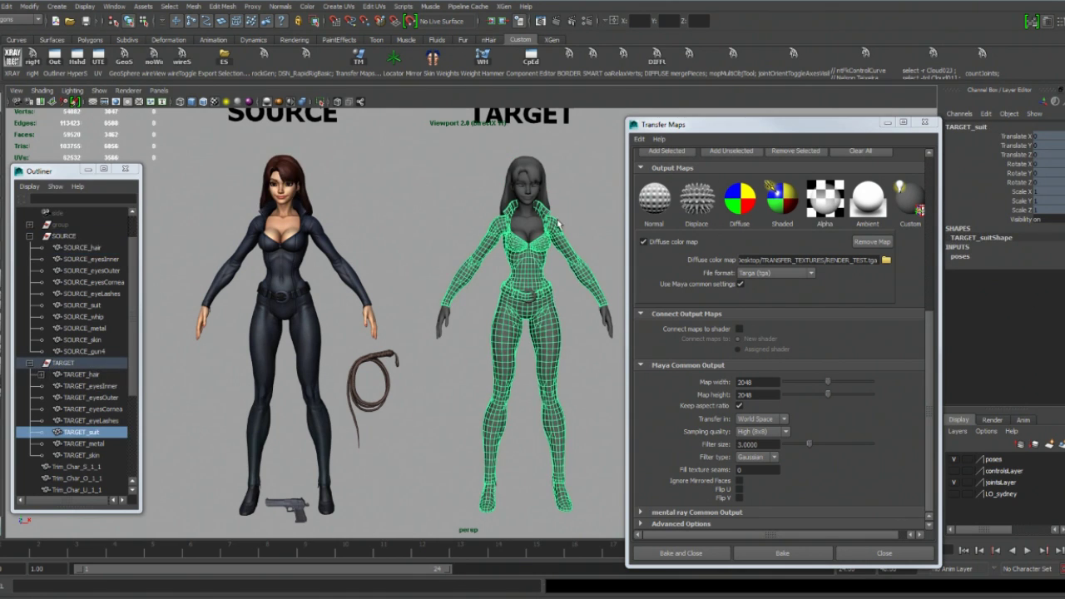
Select the whole TARGET group, try overlapping it with the source character along X, and undo that move.
{"action": "left_click", "coordinate": [94, 363]}
{"action": "key", "text": "w"}
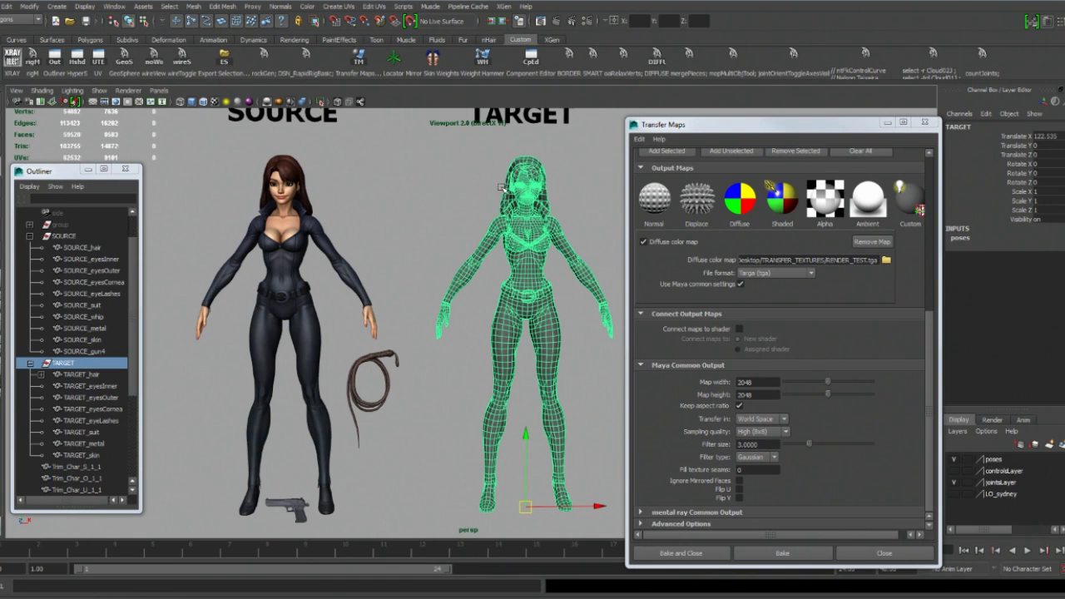
{"action": "left_click_drag", "start_coordinate": [599, 506], "coordinate": [380, 462]}
{"action": "key", "text": "ctrl+z"}
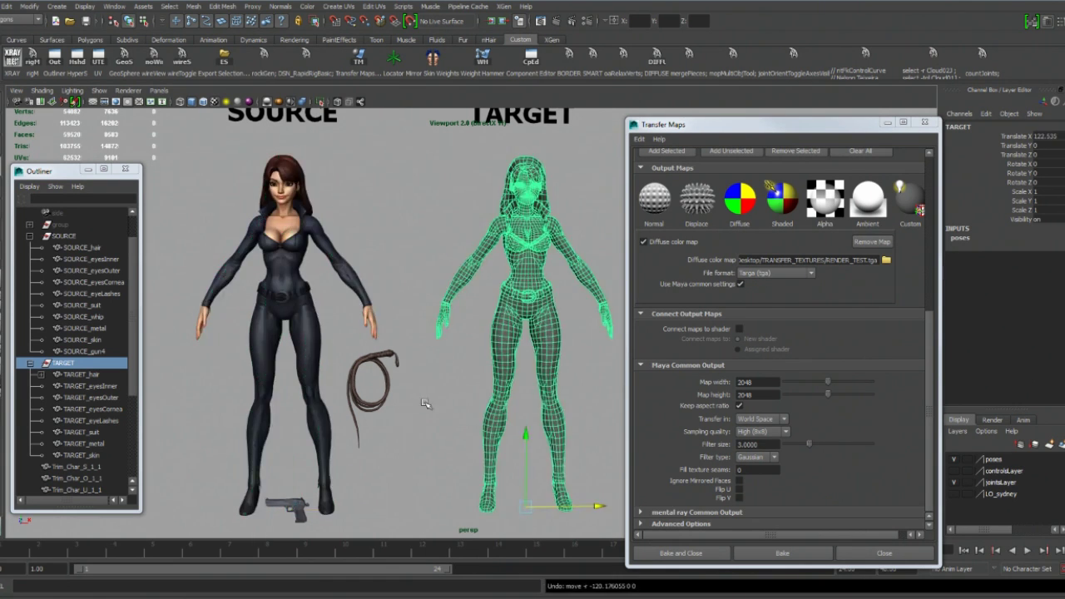
Recheck the Transfer in choices, keep World Space, and select all the individual meshes of the target character.
{"action": "left_click", "coordinate": [785, 420]}
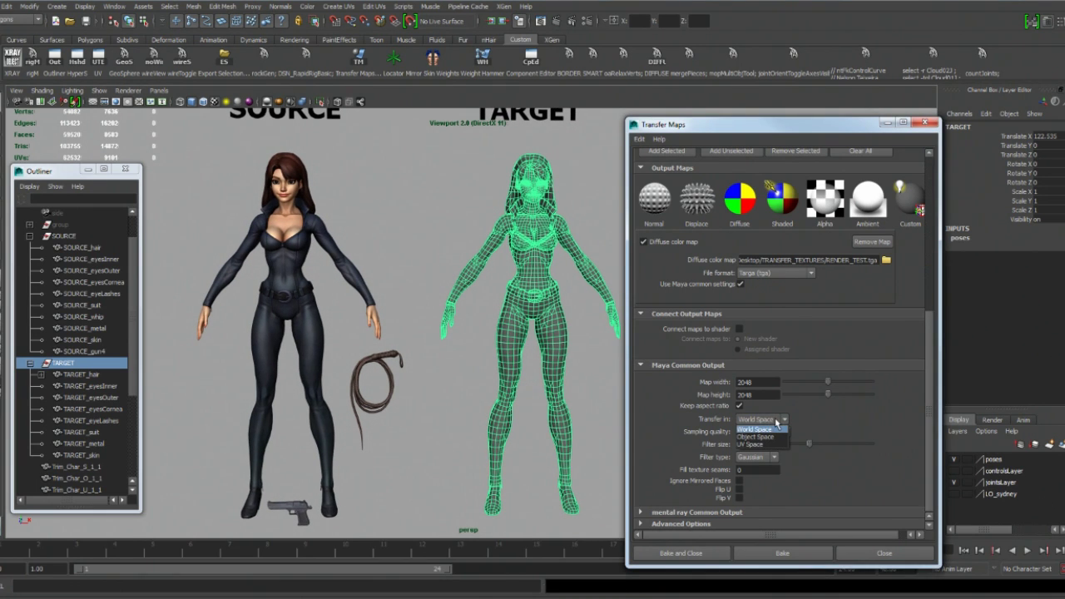
{"action": "left_click", "coordinate": [775, 424]}
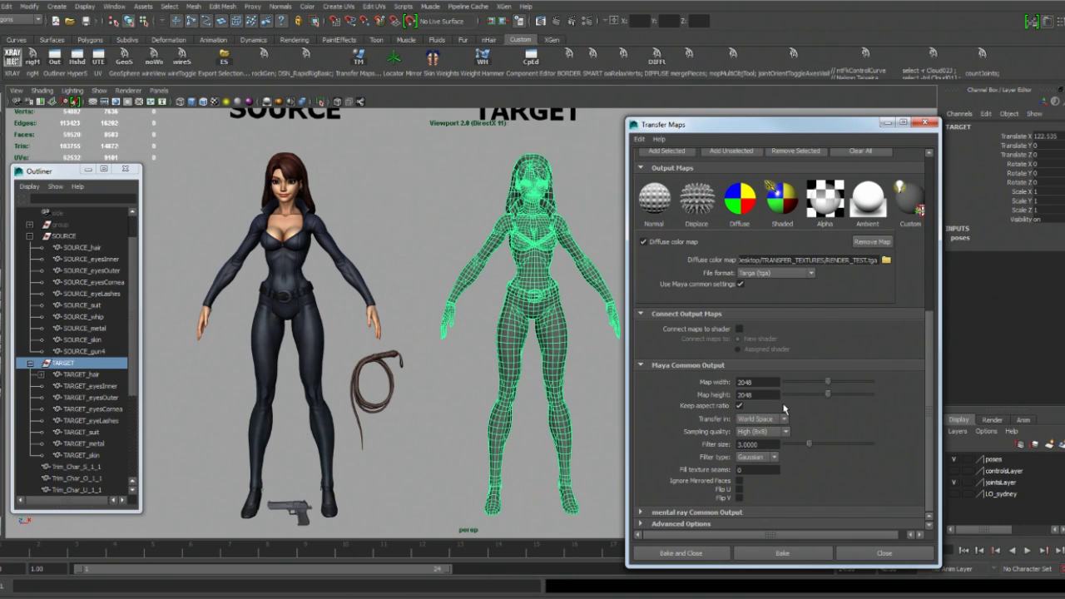
{"action": "middle_click_drag", "start_coordinate": [449, 298], "coordinate": [442, 305], "text": "alt"}
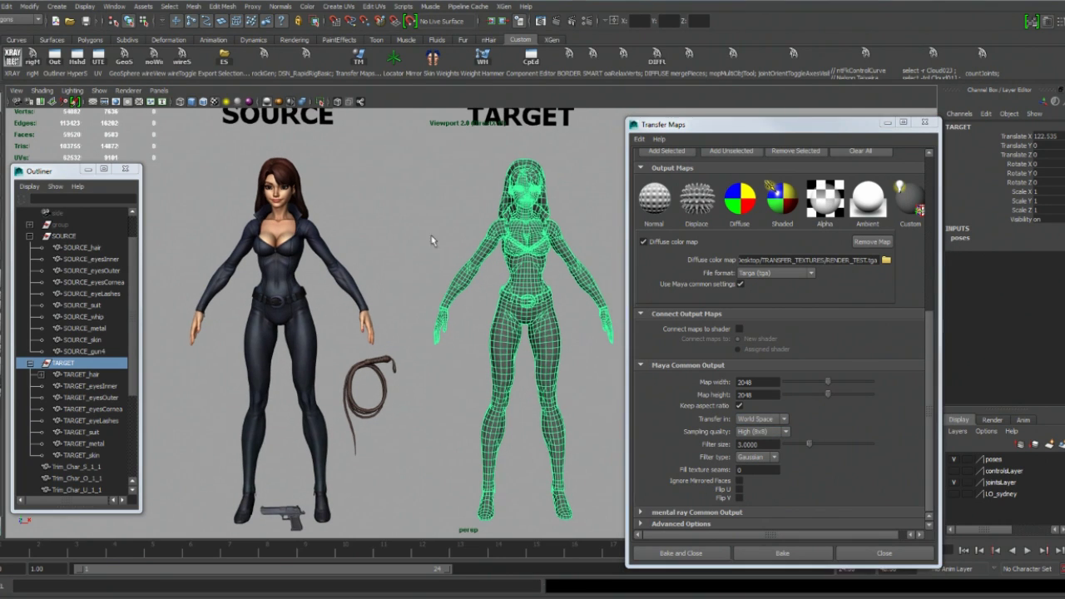
{"action": "left_click", "coordinate": [452, 183]}
{"action": "left_click_drag", "start_coordinate": [453, 183], "coordinate": [614, 506]}
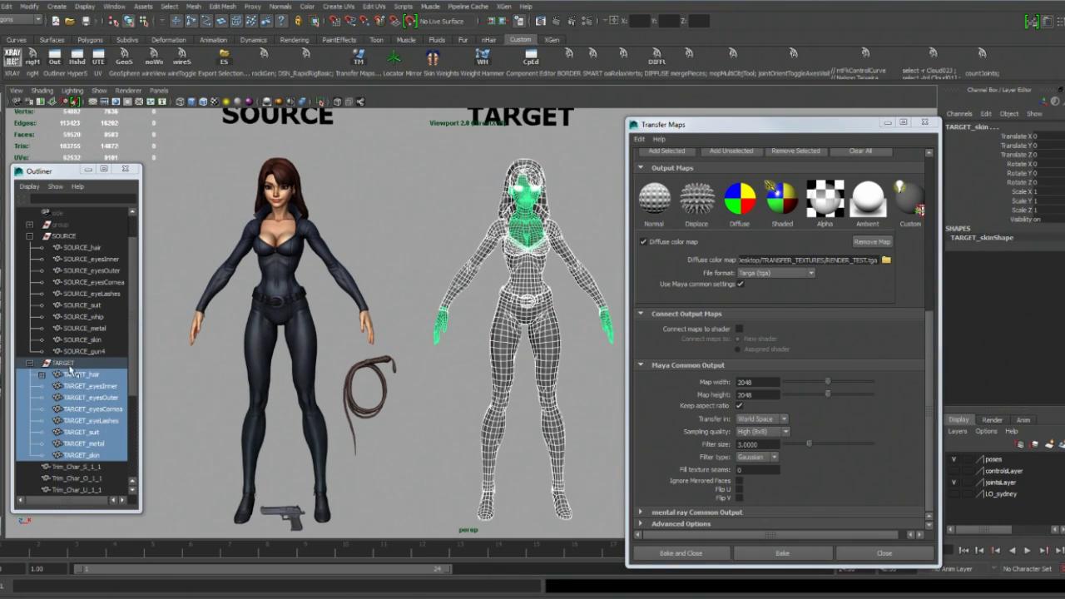
Select the parent TARGET group instead of its individual meshes, and then clear the selection.
{"action": "key", "text": "Up"}
{"action": "scroll", "coordinate": [422, 278], "scroll_direction": "up", "scroll_amount": 2}
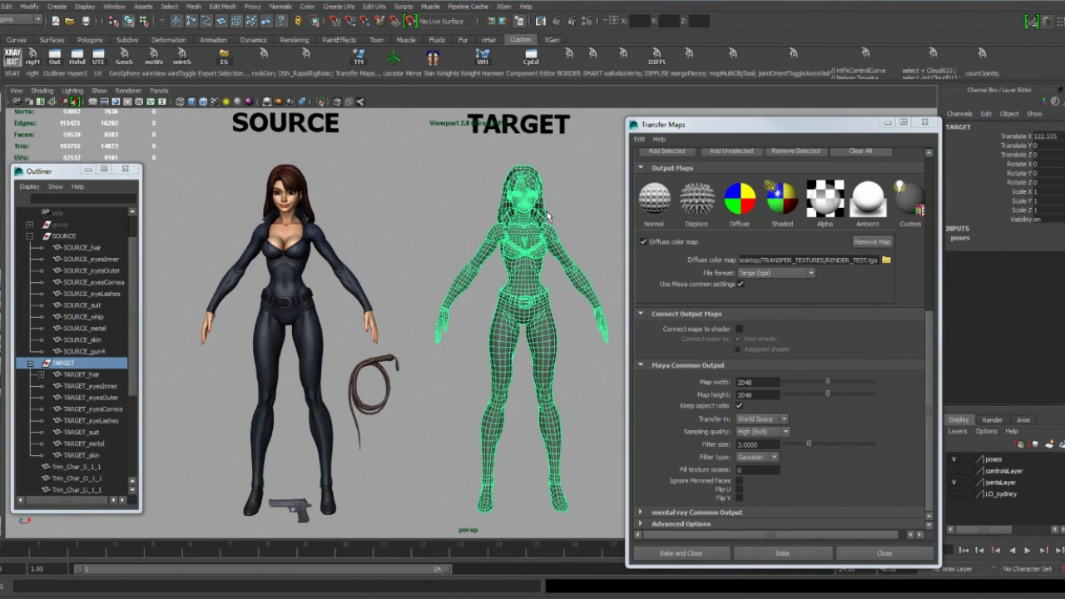
{"action": "left_click", "coordinate": [411, 180]}
{"action": "scroll", "coordinate": [468, 222], "scroll_direction": "down", "scroll_amount": 1}
{"action": "middle_click_drag", "start_coordinate": [468, 222], "coordinate": [446, 232], "text": "alt"}
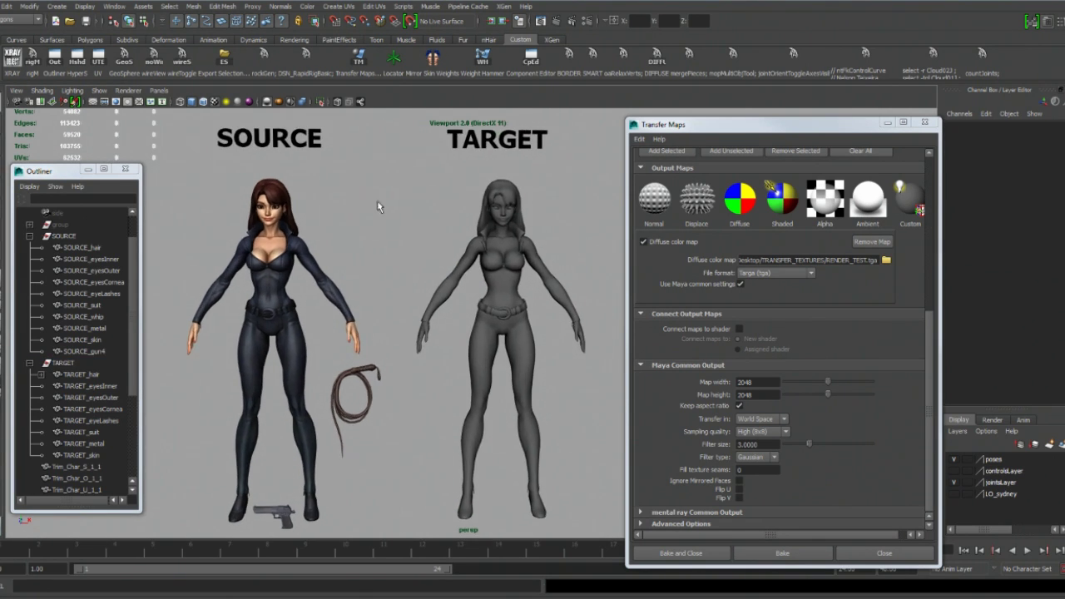
Set Transfer in to Object Space in the Maya Common Output settings.
{"action": "scroll", "coordinate": [366, 206], "scroll_direction": "down", "scroll_amount": 1}
{"action": "left_click_drag", "start_coordinate": [197, 134], "coordinate": [645, 102]}
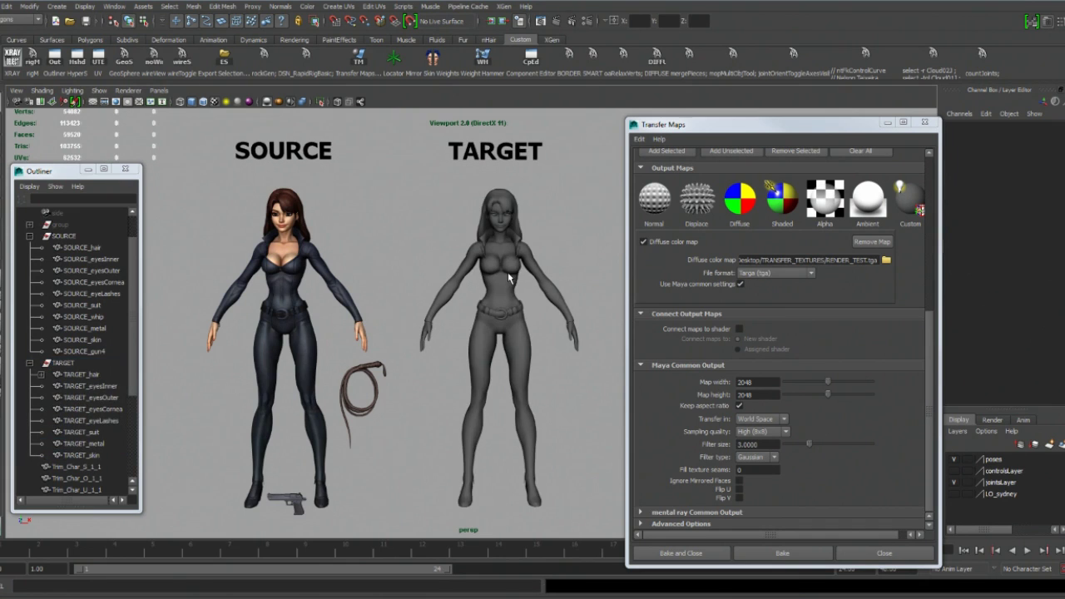
{"action": "left_click", "coordinate": [761, 419]}
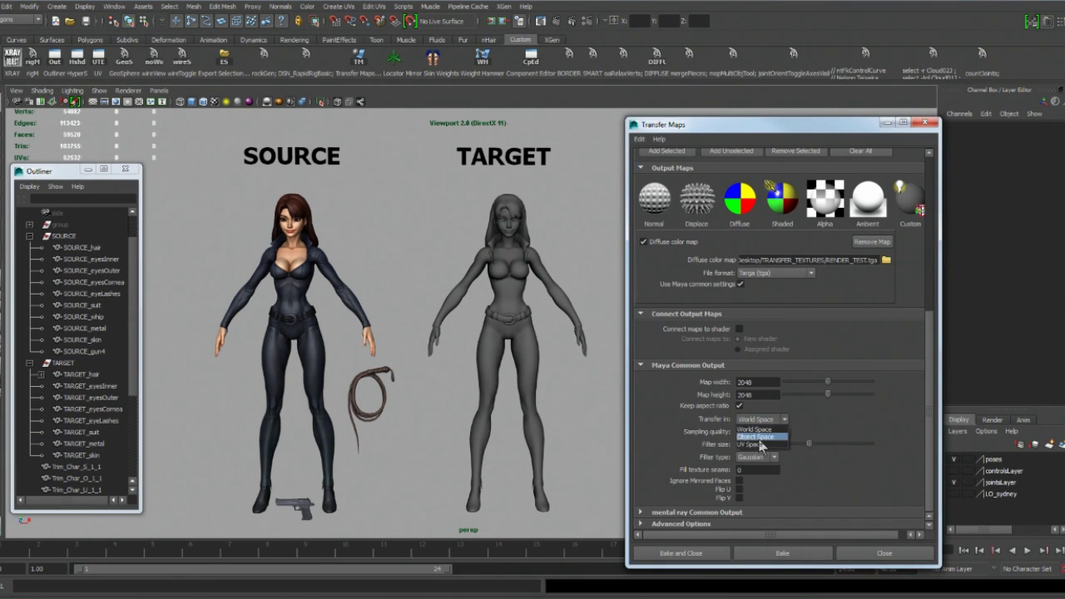
{"action": "left_click", "coordinate": [755, 437]}
{"action": "right_click_drag", "start_coordinate": [552, 363], "coordinate": [571, 369], "text": "alt"}
Review the Sampling quality choices while keeping High (8x8), and check the map width and height.
{"action": "left_click", "coordinate": [762, 432]}
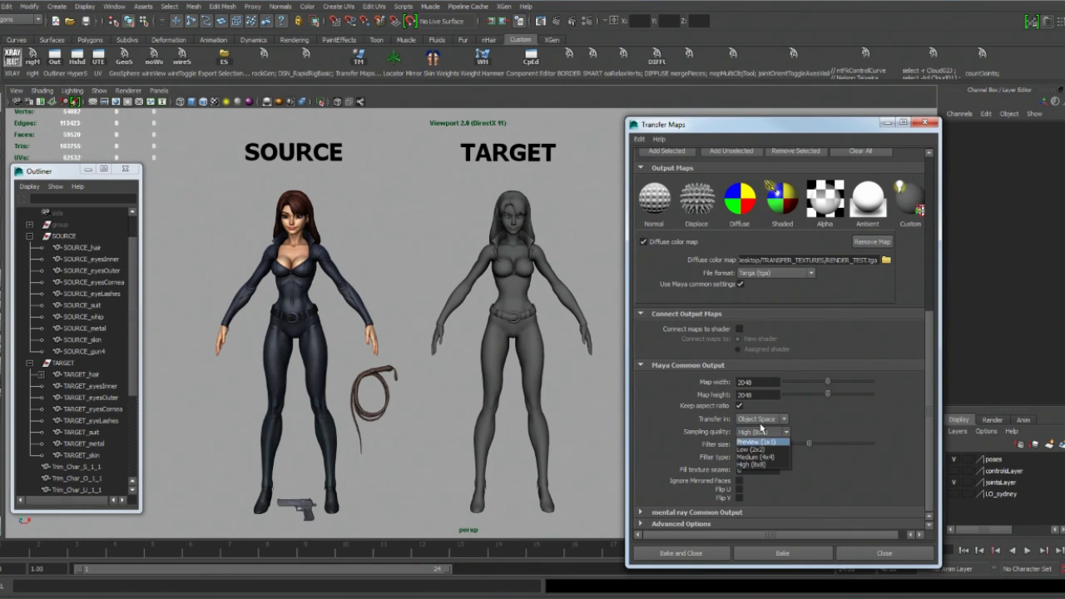
{"action": "left_click", "coordinate": [839, 423]}
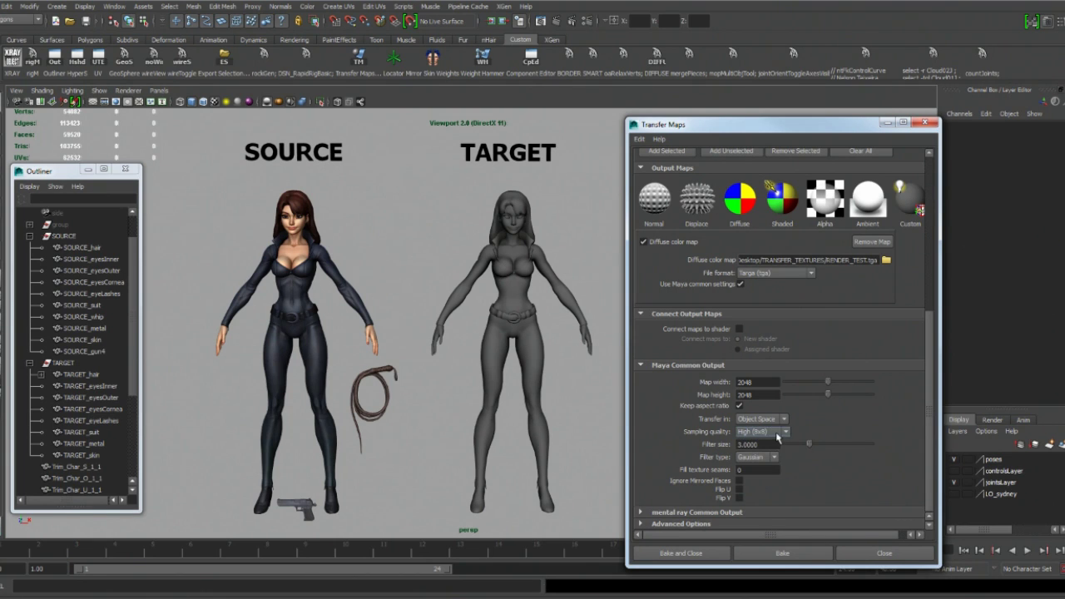
{"action": "left_click", "coordinate": [777, 433]}
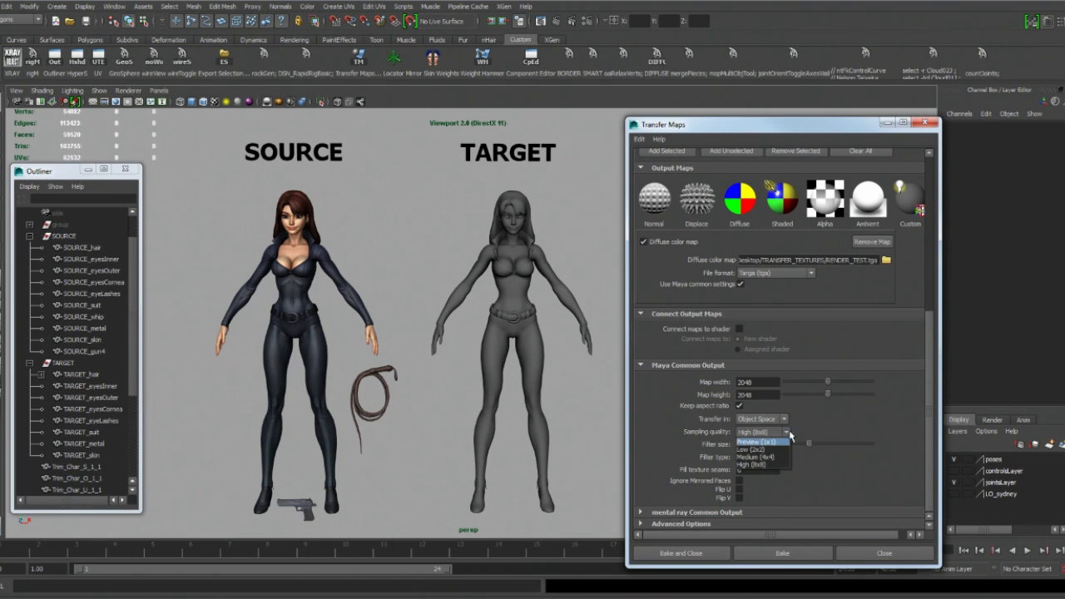
{"action": "left_click", "coordinate": [833, 405]}
{"action": "double_click", "coordinate": [754, 383]}
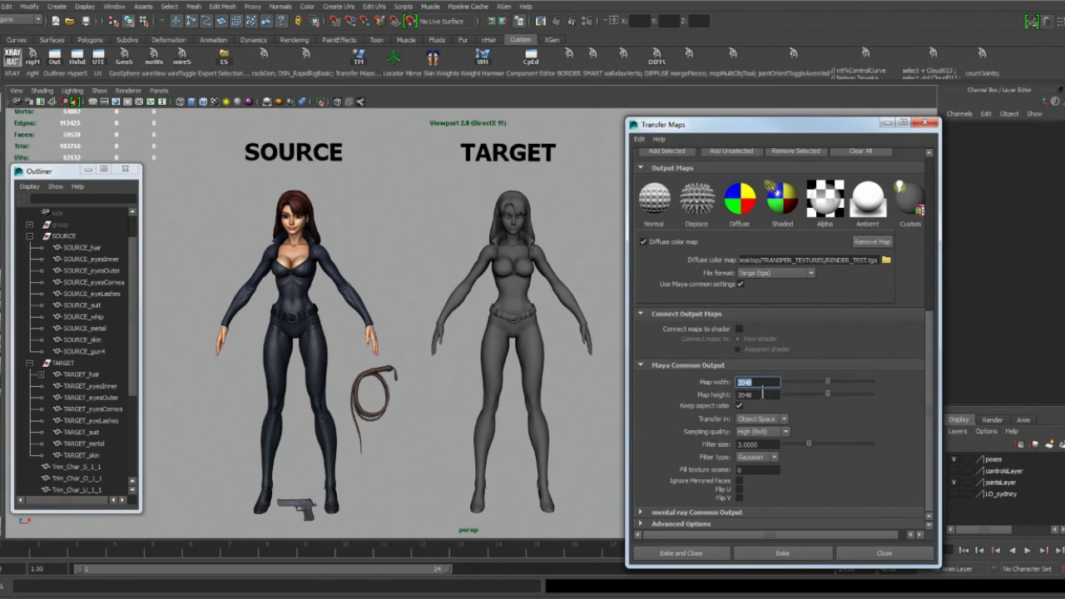
{"action": "double_click", "coordinate": [735, 395]}
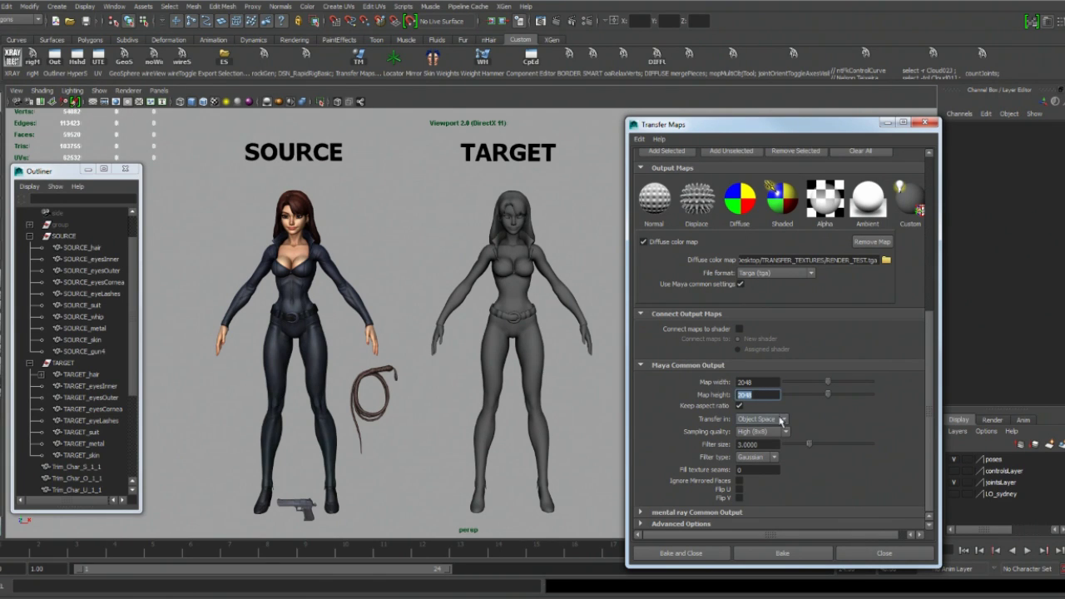
{"action": "left_click", "coordinate": [762, 432]}
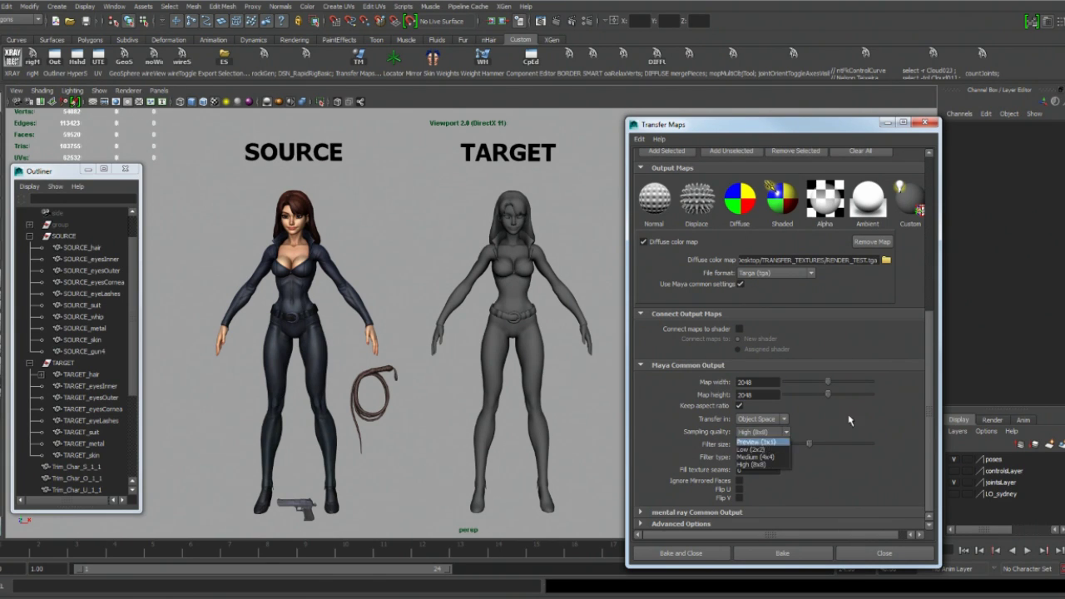
{"action": "left_click", "coordinate": [832, 421]}
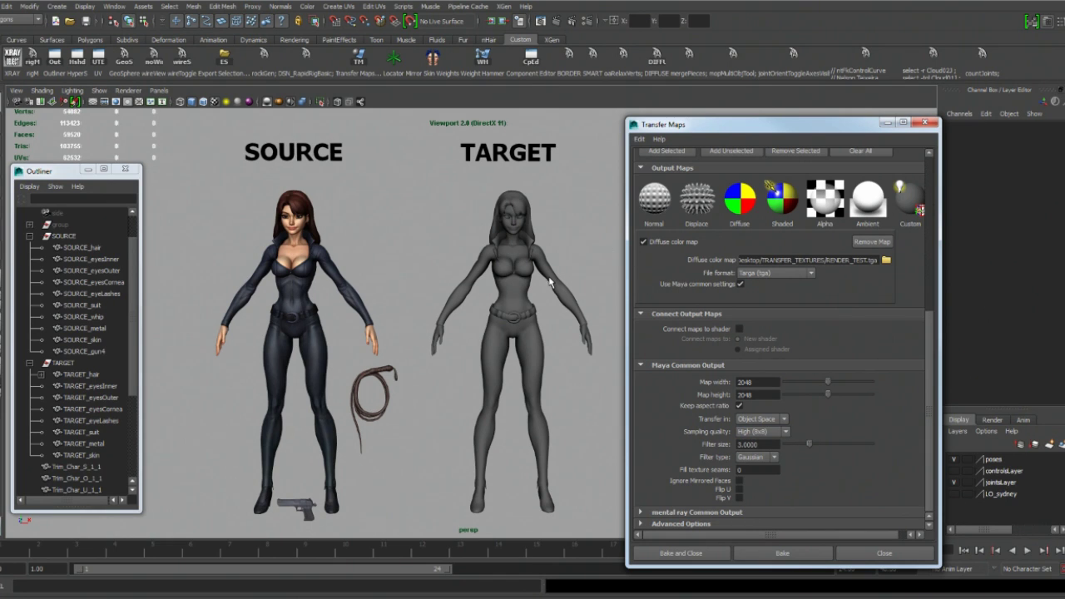
{"action": "double_click", "coordinate": [759, 395]}
Select the target character's meshes to point them out, clear the selection, and recheck the map width and height values.
{"action": "left_click_drag", "start_coordinate": [472, 274], "coordinate": [494, 236], "text": "alt"}
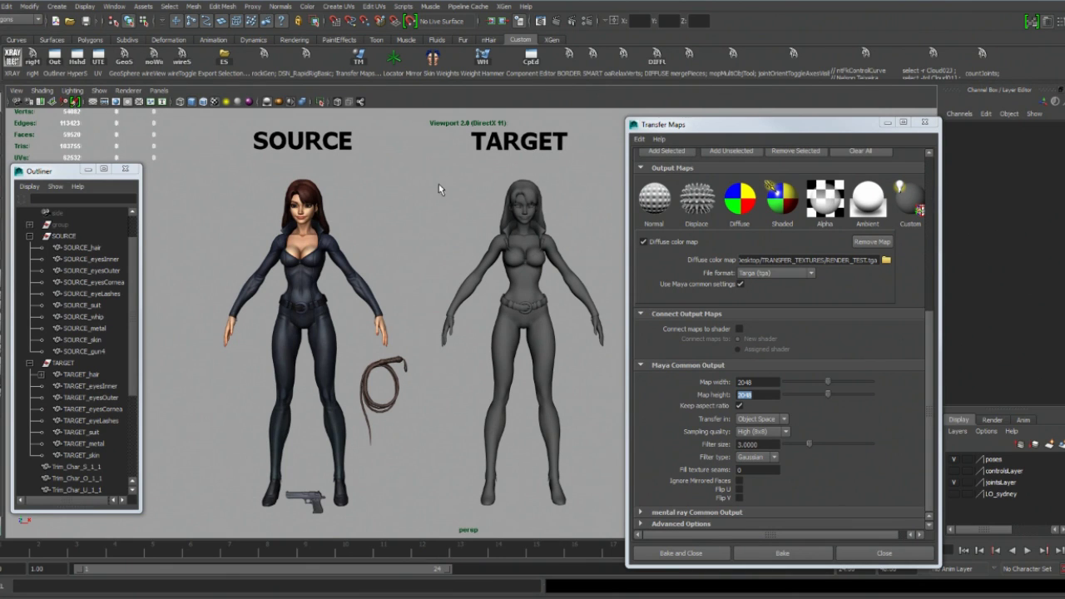
{"action": "left_click_drag", "start_coordinate": [434, 159], "coordinate": [603, 513]}
{"action": "left_click", "coordinate": [593, 440]}
{"action": "double_click", "coordinate": [754, 382]}
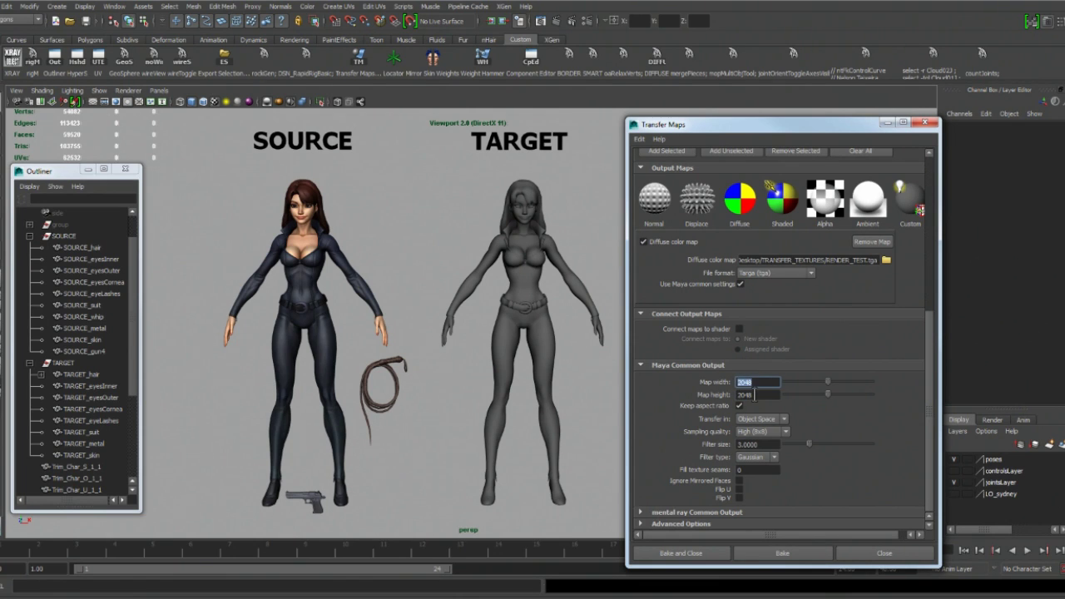
{"action": "left_click", "coordinate": [756, 394]}
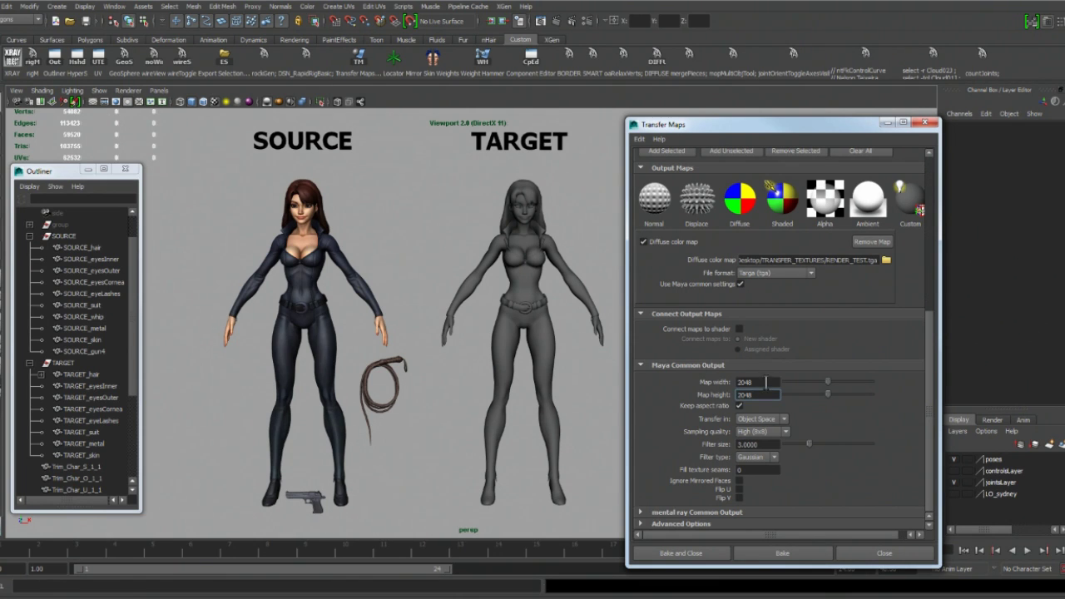
Select and deselect the target character, and try Ignore Mirrored Faces before switching it off again.
{"action": "scroll", "coordinate": [566, 361], "scroll_direction": "up", "scroll_amount": 3}
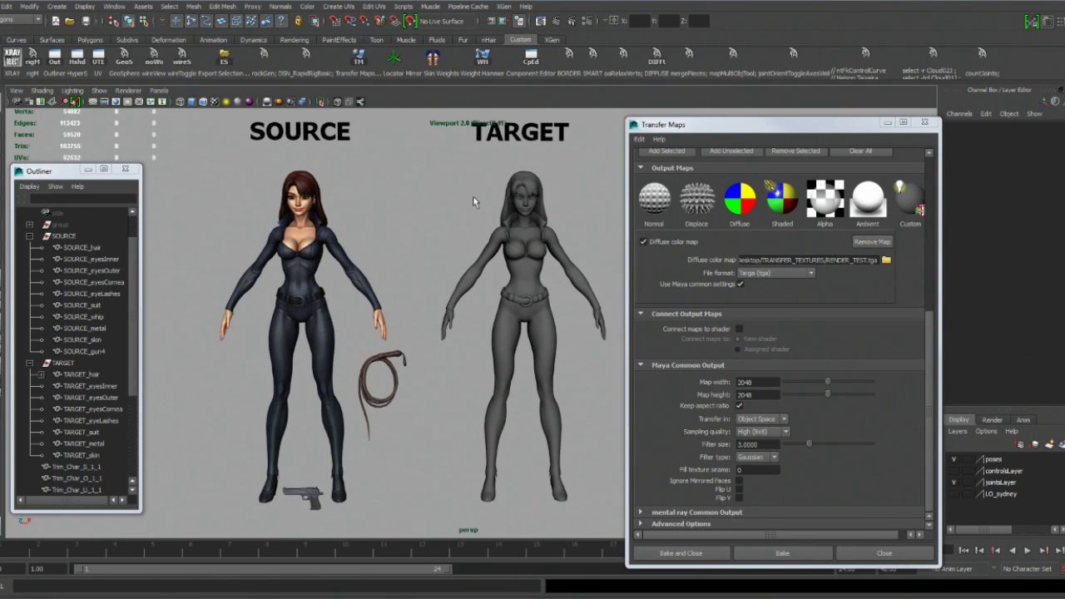
{"action": "left_click_drag", "start_coordinate": [441, 167], "coordinate": [609, 540]}
{"action": "left_click", "coordinate": [599, 420]}
{"action": "left_click", "coordinate": [739, 482]}
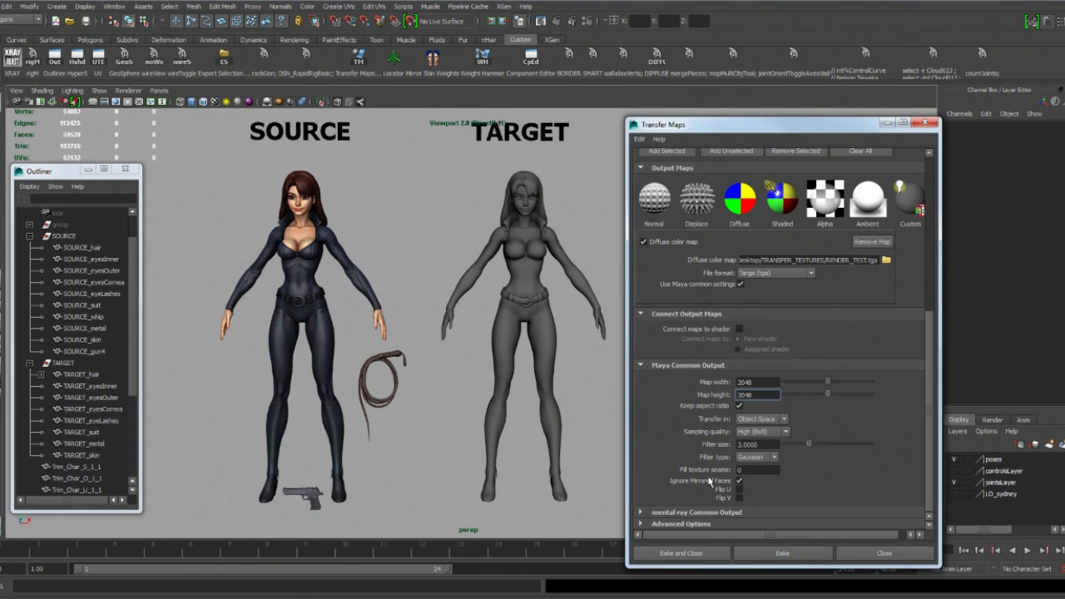
{"action": "left_click", "coordinate": [738, 483]}
Select all the target character's meshes and open their UVs in the UV Texture Editor.
{"action": "right_click_drag", "start_coordinate": [586, 402], "coordinate": [520, 401], "text": "alt"}
{"action": "middle_click_drag", "start_coordinate": [520, 401], "coordinate": [481, 394], "text": "alt"}
{"action": "left_click_drag", "start_coordinate": [393, 170], "coordinate": [601, 541]}
{"action": "right_click_drag", "start_coordinate": [533, 357], "coordinate": [542, 403], "text": "alt"}
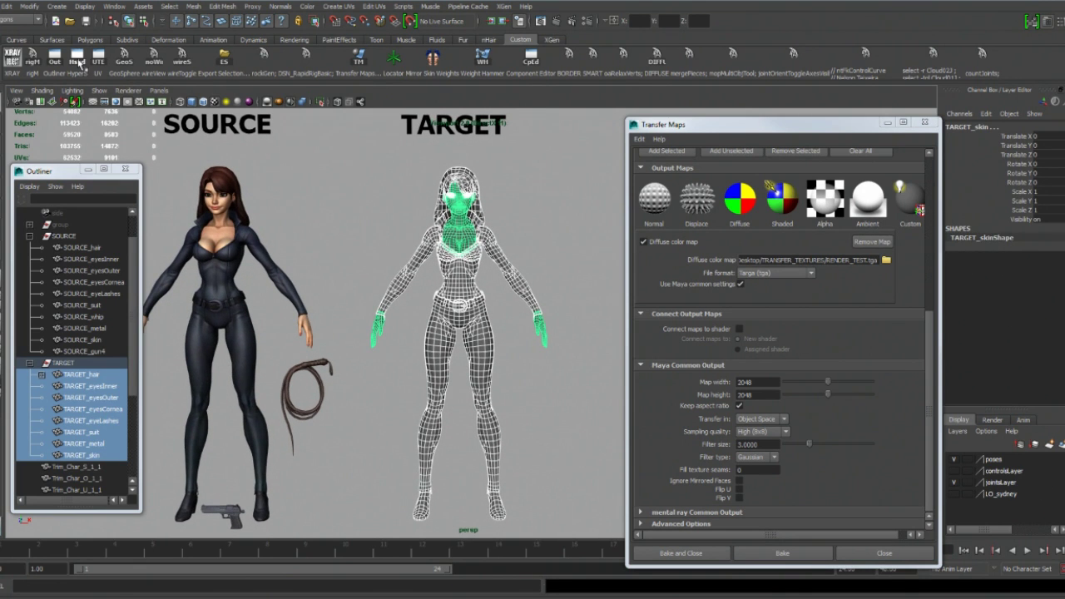
{"action": "left_click", "coordinate": [54, 59]}
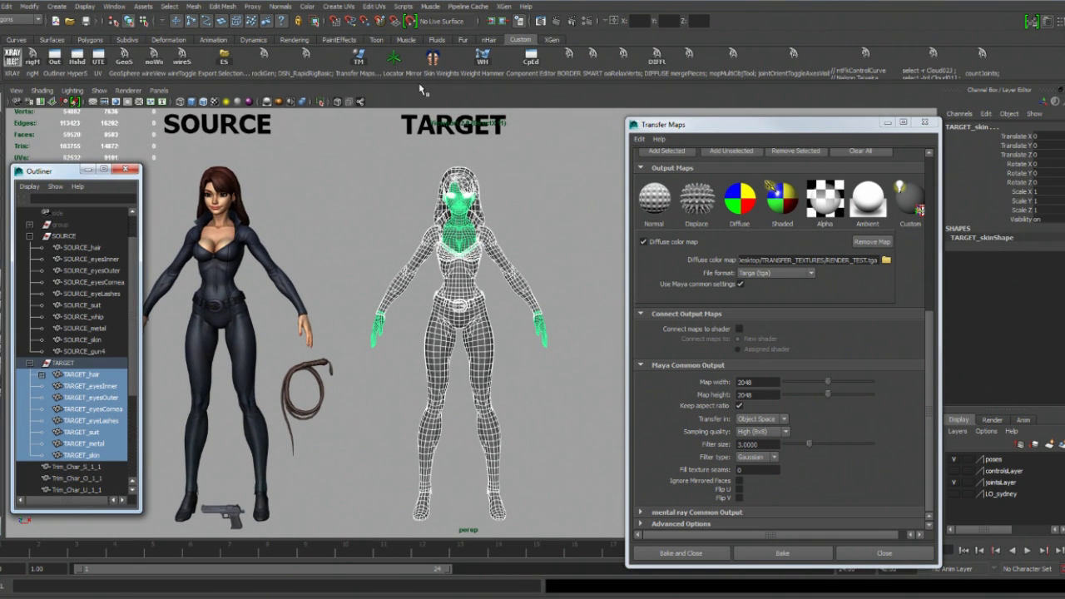
{"action": "left_click", "coordinate": [99, 58]}
{"action": "left_click_drag", "start_coordinate": [847, 55], "coordinate": [815, 53]}
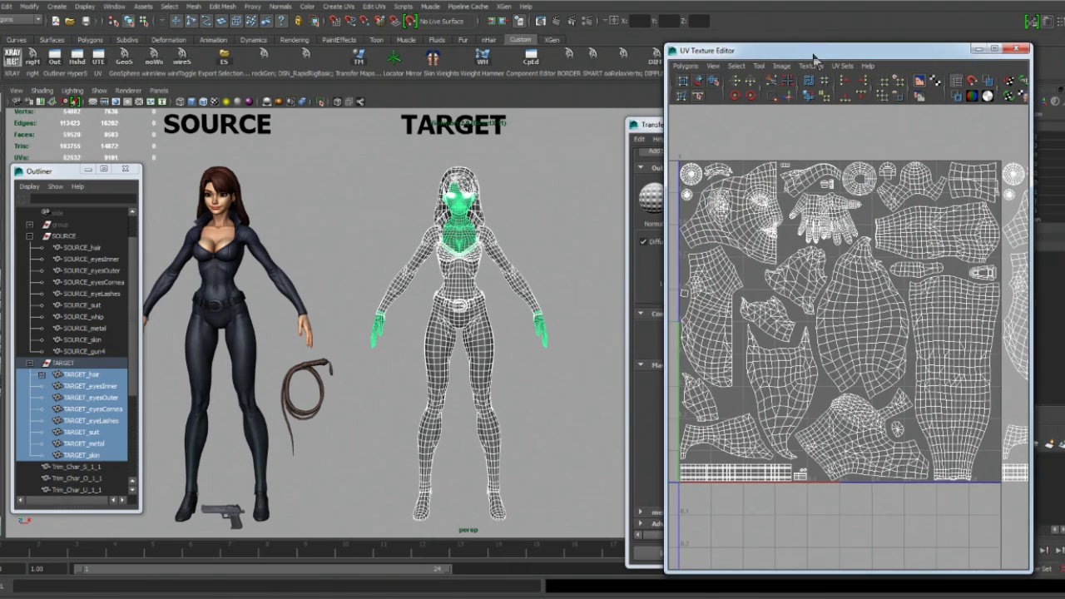
Shade the UV shells by orientation and examine the mirrored shells offset beside the 0 to 1 UV square.
{"action": "right_click_drag", "start_coordinate": [933, 279], "coordinate": [877, 251], "text": "alt"}
{"action": "middle_click_drag", "start_coordinate": [878, 251], "coordinate": [780, 236], "text": "alt"}
{"action": "right_click_drag", "start_coordinate": [780, 235], "coordinate": [874, 220], "text": "alt"}
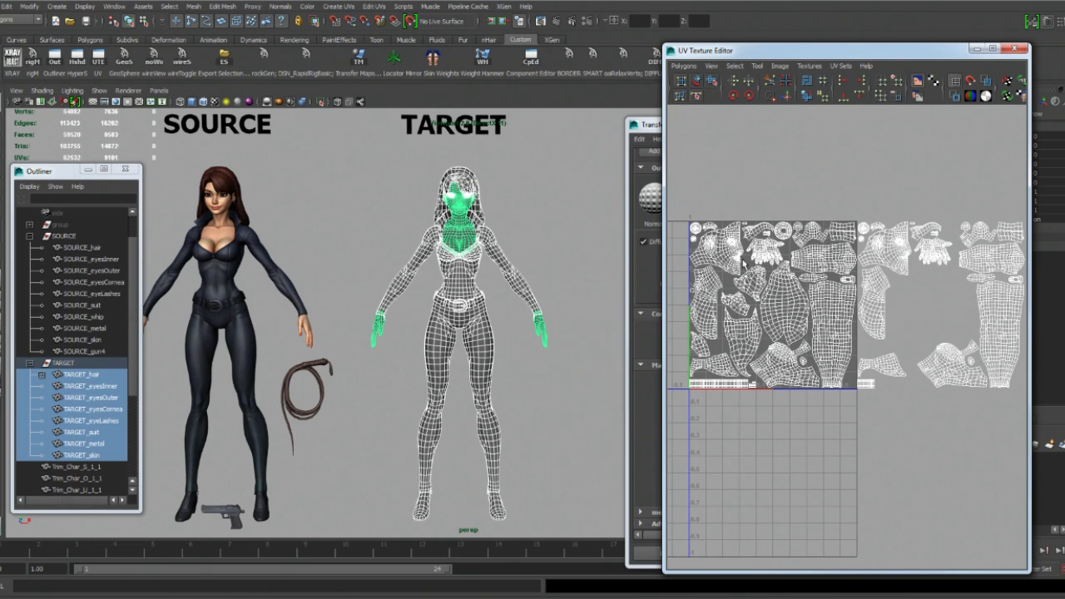
{"action": "left_click", "coordinate": [987, 80]}
{"action": "left_click_drag", "start_coordinate": [905, 57], "coordinate": [889, 45]}
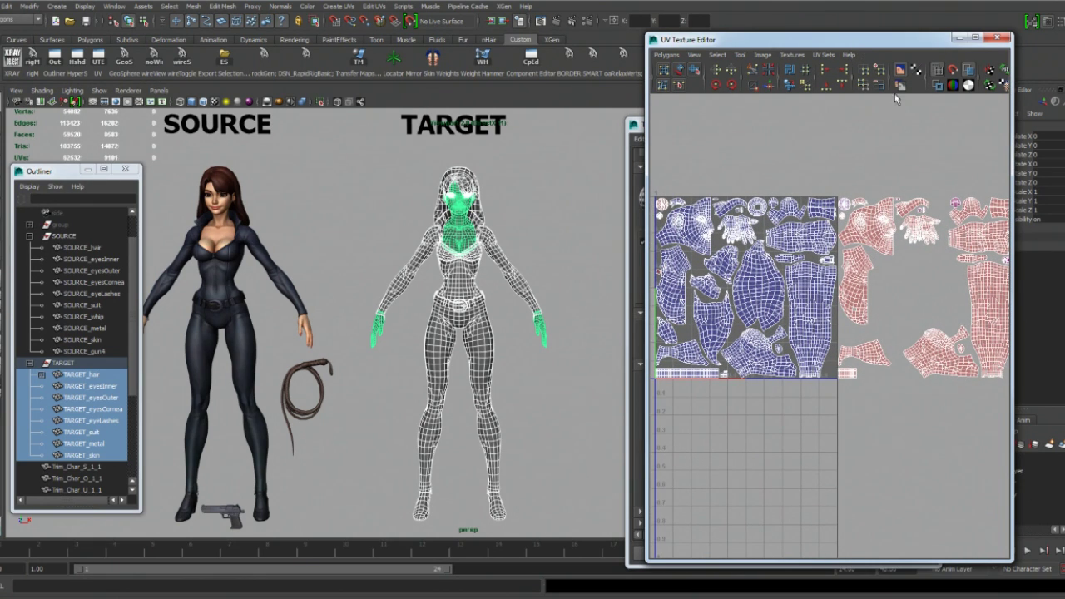
{"action": "scroll", "coordinate": [826, 326], "scroll_direction": "down", "scroll_amount": 2}
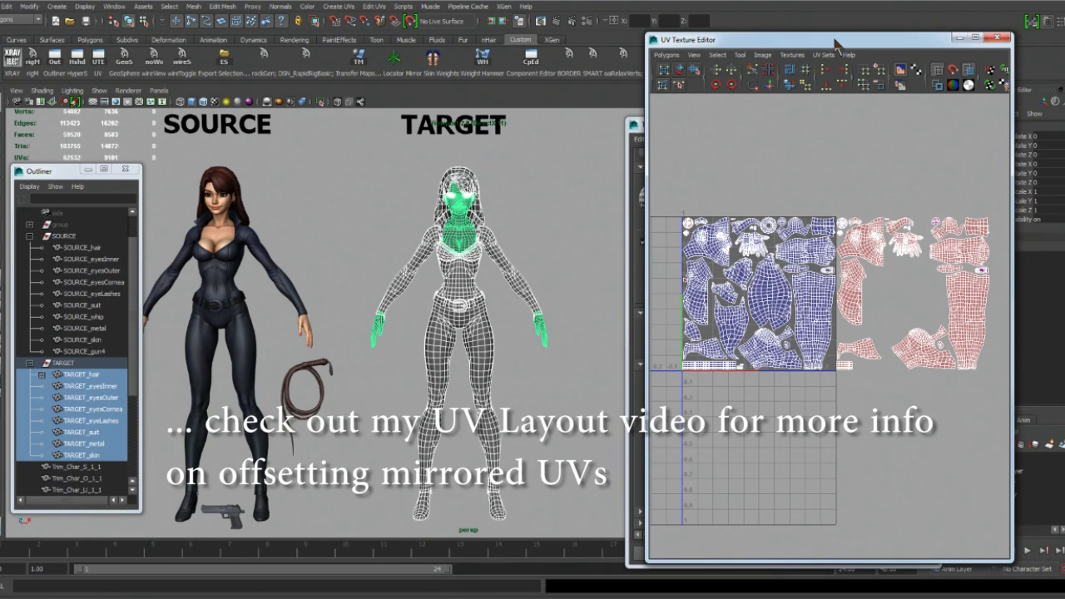
{"action": "left_click_drag", "start_coordinate": [799, 44], "coordinate": [857, 43]}
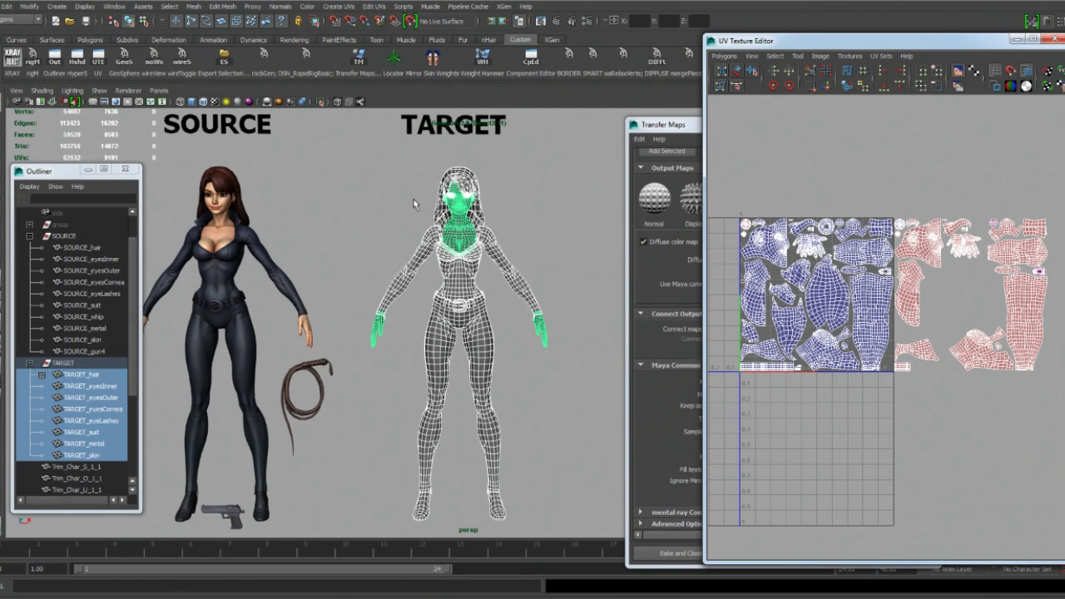
Select the UVs of the offset mirrored shells, move them by -1 in U onto the original shells, and deselect them.
{"action": "mouse_move", "coordinate": [790, 42]}
{"action": "left_mouse_down"}
{"action": "mouse_move", "coordinate": [914, 45]}
{"action": "mouse_move", "coordinate": [804, 44]}
{"action": "left_mouse_up"}
{"action": "right_click_drag", "start_coordinate": [1016, 232], "coordinate": [1032, 230]}
{"action": "left_click_drag", "start_coordinate": [914, 210], "coordinate": [1064, 385]}
{"action": "key", "text": "w"}
{"action": "middle_click_drag", "start_coordinate": [975, 163], "coordinate": [937, 161], "text": "alt"}
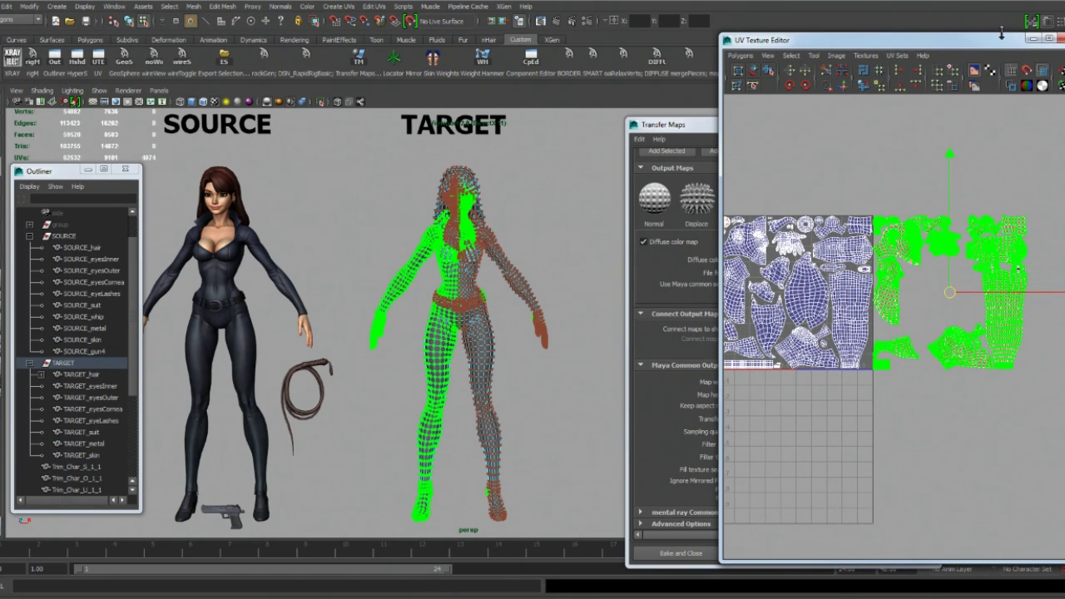
{"action": "left_click_drag", "start_coordinate": [1002, 36], "coordinate": [907, 42]}
{"action": "left_click_drag", "start_coordinate": [628, 151], "coordinate": [492, 151]}
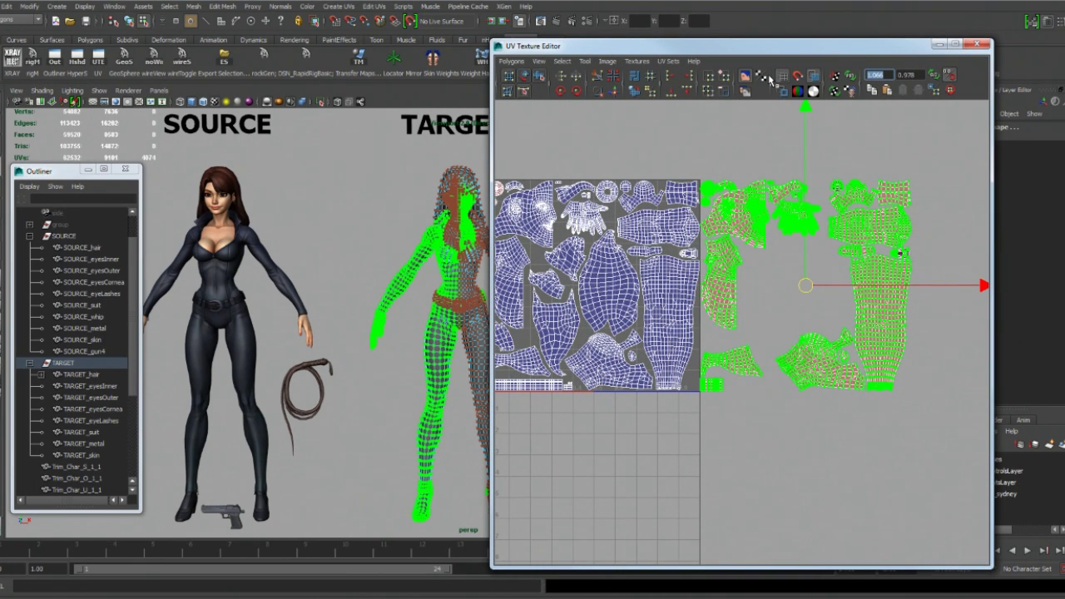
{"action": "key", "text": "Return"}
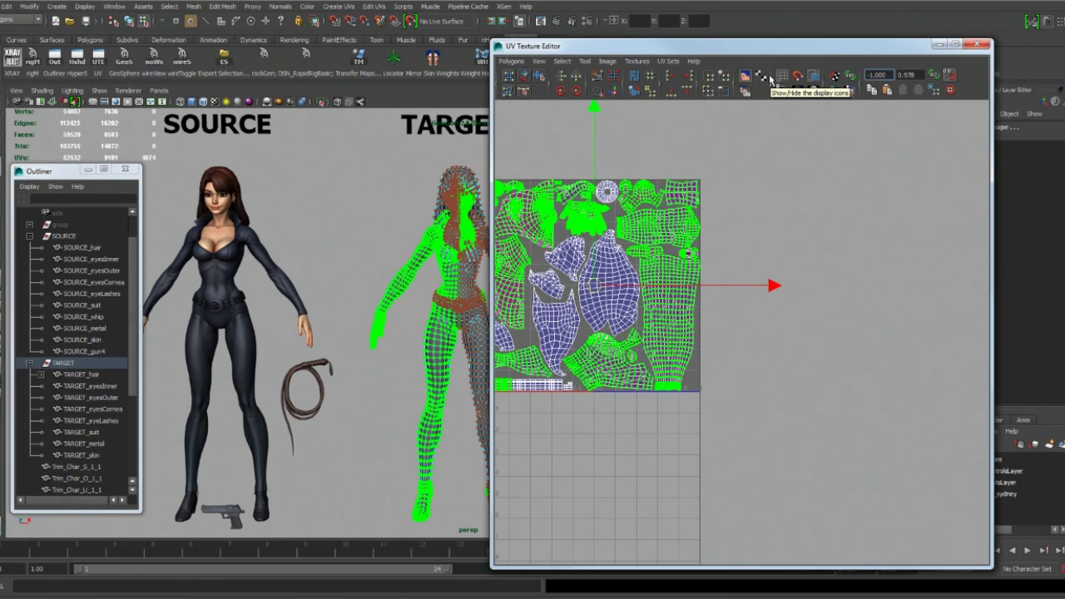
{"action": "key", "text": "f"}
{"action": "left_click", "coordinate": [813, 213]}
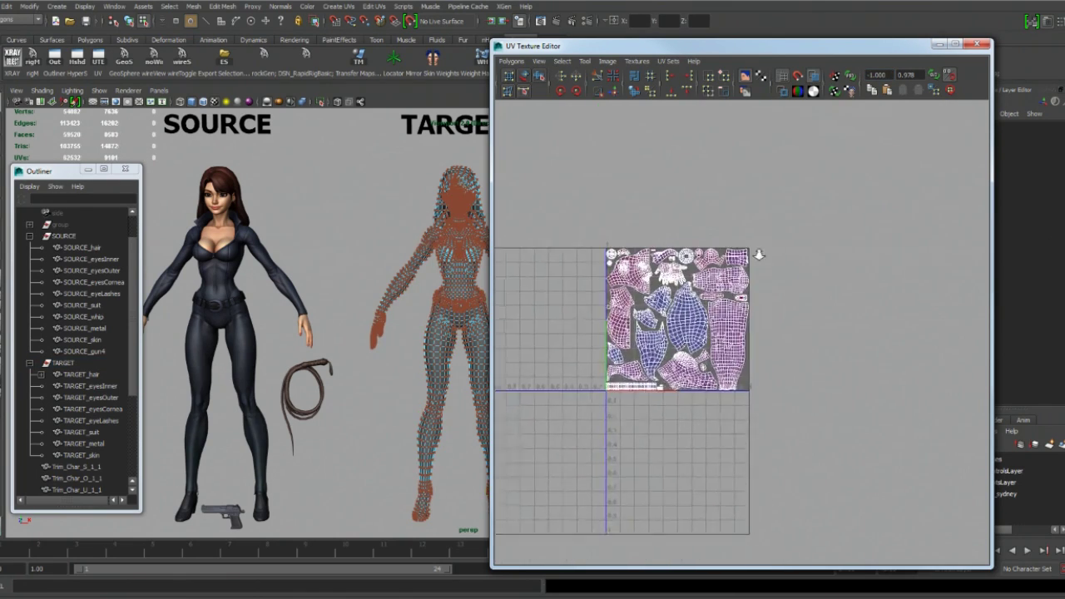
Uncover the Transfer Maps settings and toggle Ignore Mirrored Faces on and back off with the UV shells overlapping.
{"action": "left_click_drag", "start_coordinate": [751, 49], "coordinate": [1046, 37]}
{"action": "left_click", "coordinate": [740, 483]}
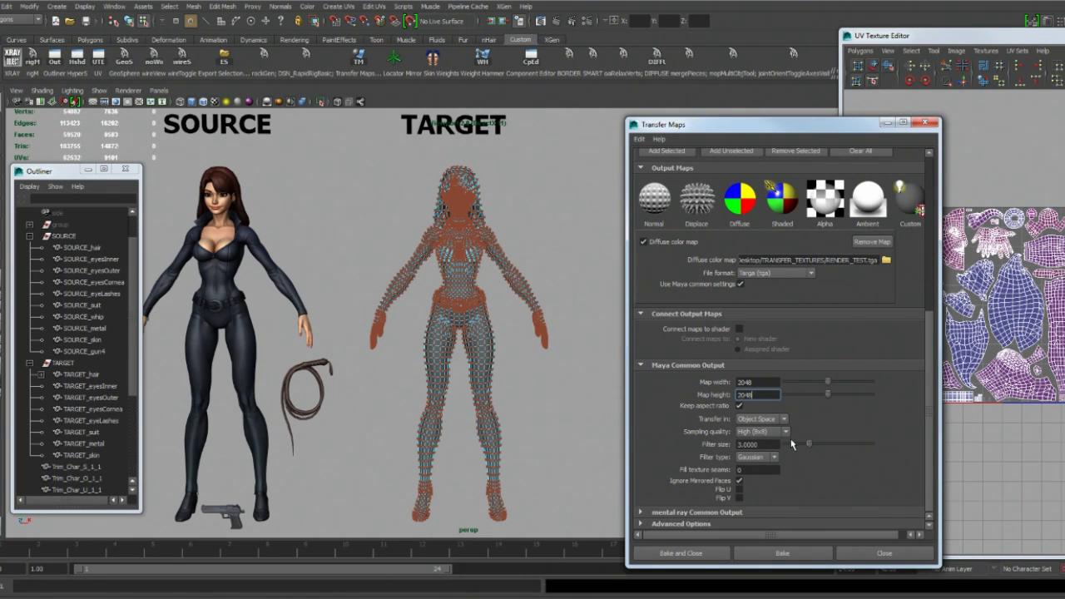
{"action": "left_click", "coordinate": [740, 481]}
Undo the move of the mirrored UV shells and clear the UV selection.
{"action": "left_click_drag", "start_coordinate": [910, 38], "coordinate": [737, 22]}
{"action": "scroll", "coordinate": [825, 193], "scroll_direction": "down", "scroll_amount": 2}
{"action": "key", "text": "ctrl+z"}
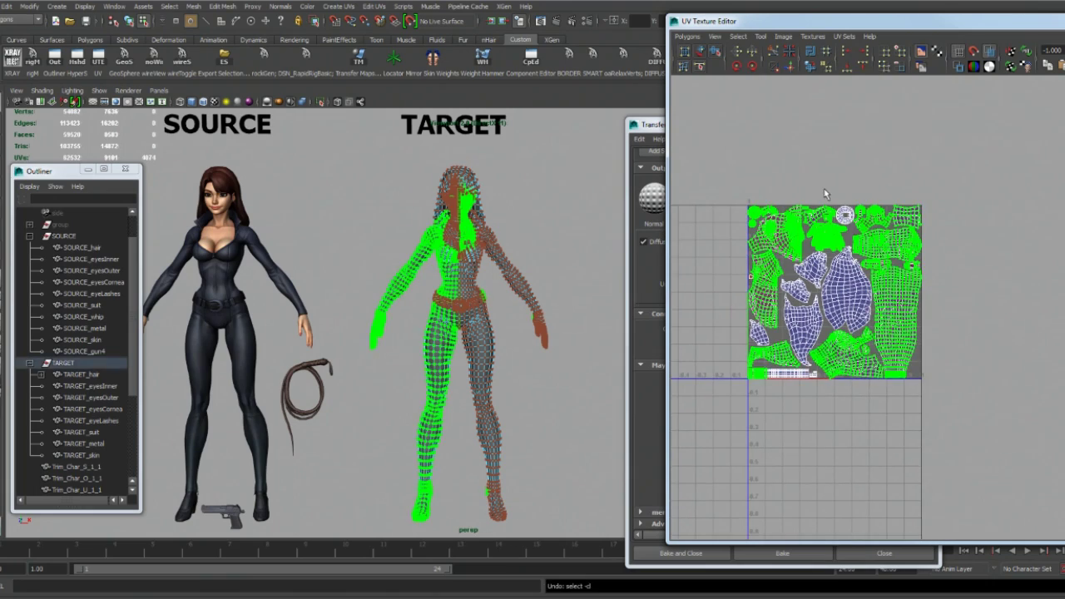
{"action": "key", "text": "ctrl+z"}
{"action": "middle_click_drag", "start_coordinate": [939, 208], "coordinate": [869, 214], "text": "alt"}
{"action": "scroll", "coordinate": [857, 179], "scroll_direction": "down", "scroll_amount": 2}
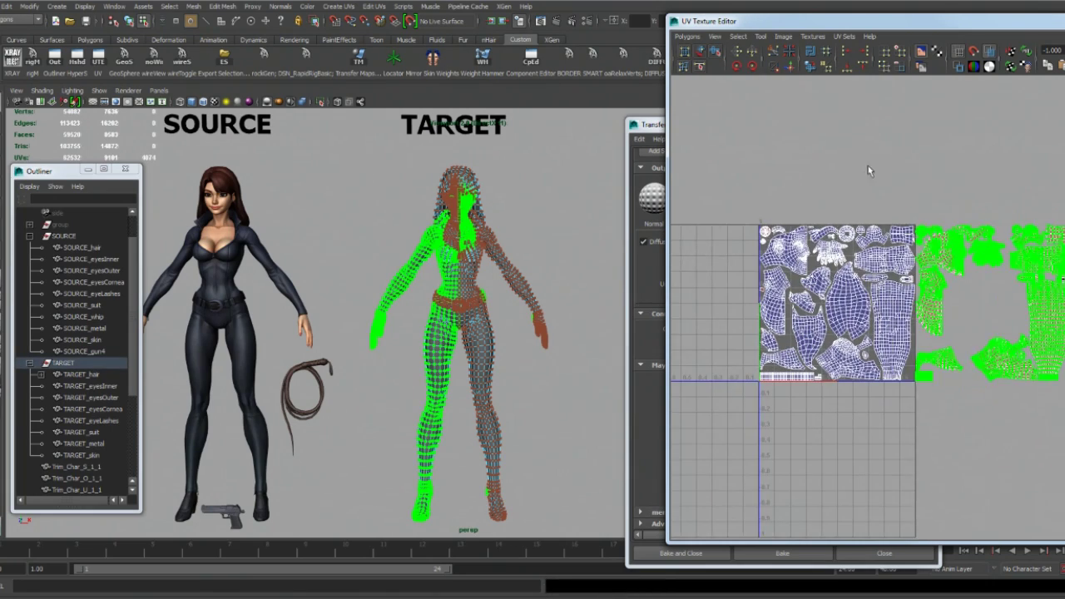
{"action": "left_click", "coordinate": [884, 172]}
{"action": "middle_click_drag", "start_coordinate": [890, 178], "coordinate": [849, 173], "text": "alt"}
{"action": "right_click_drag", "start_coordinate": [849, 173], "coordinate": [873, 181], "text": "alt"}
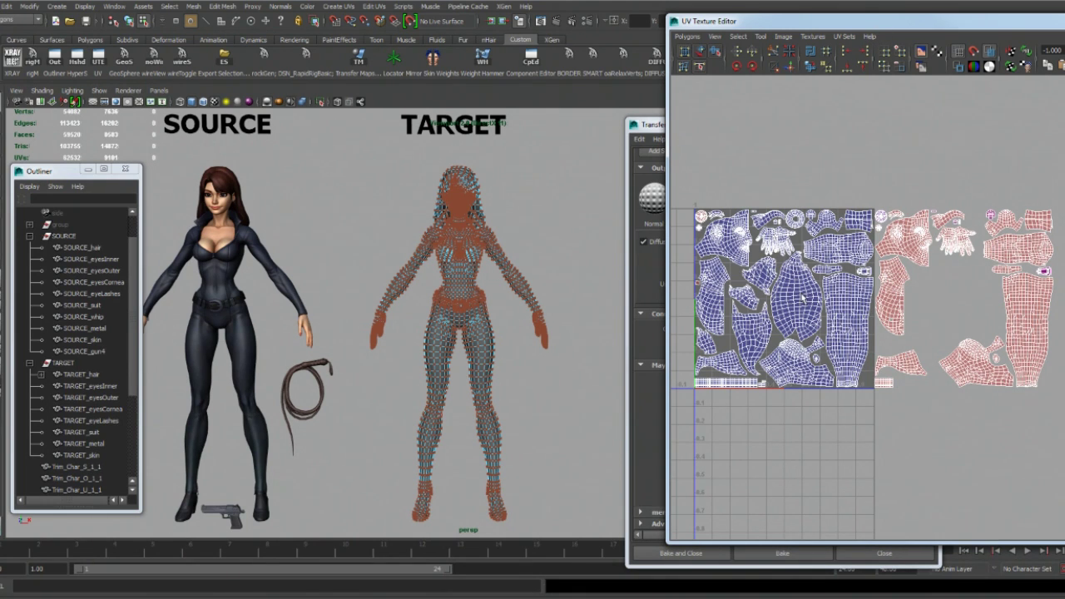
Close the UV Texture Editor and clear the target character's selection in the viewport.
{"action": "left_click_drag", "start_coordinate": [909, 30], "coordinate": [837, 34]}
{"action": "left_click_drag", "start_coordinate": [1004, 38], "coordinate": [929, 43]}
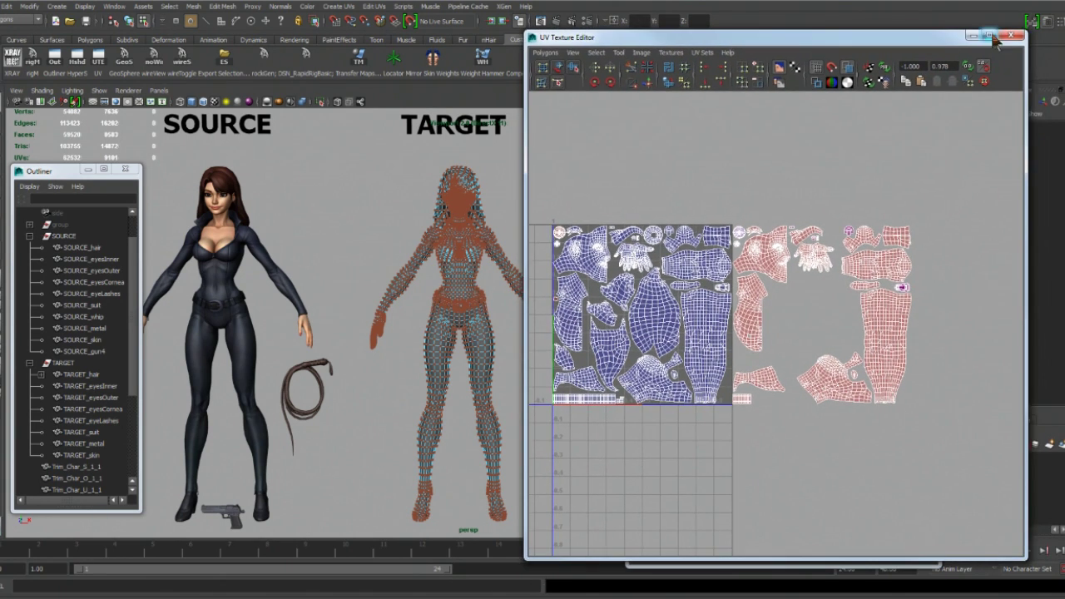
{"action": "left_click", "coordinate": [1009, 35]}
{"action": "left_click", "coordinate": [539, 223]}
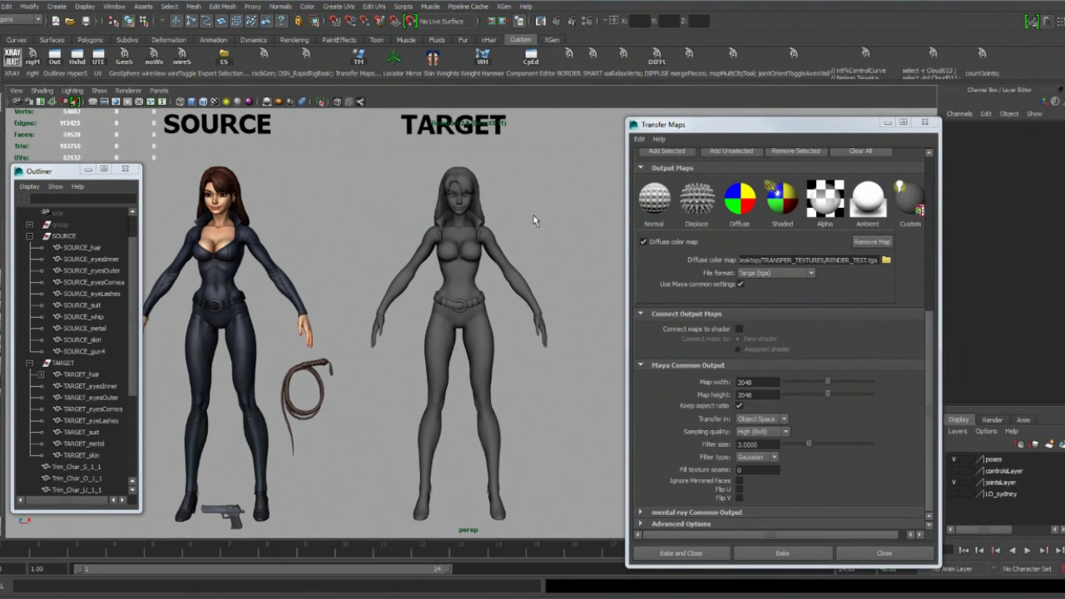
Move the Transfer Maps window clear of the target and frame both characters in the viewport.
{"action": "left_click_drag", "start_coordinate": [759, 133], "coordinate": [875, 109]}
{"action": "key", "text": "a"}
{"action": "mouse_move", "coordinate": [602, 299]}
{"action": "left_mouse_down", "text": "alt"}
{"action": "mouse_move", "coordinate": [609, 313]}
{"action": "mouse_move", "coordinate": [588, 312]}
{"action": "left_mouse_up", "text": "alt"}
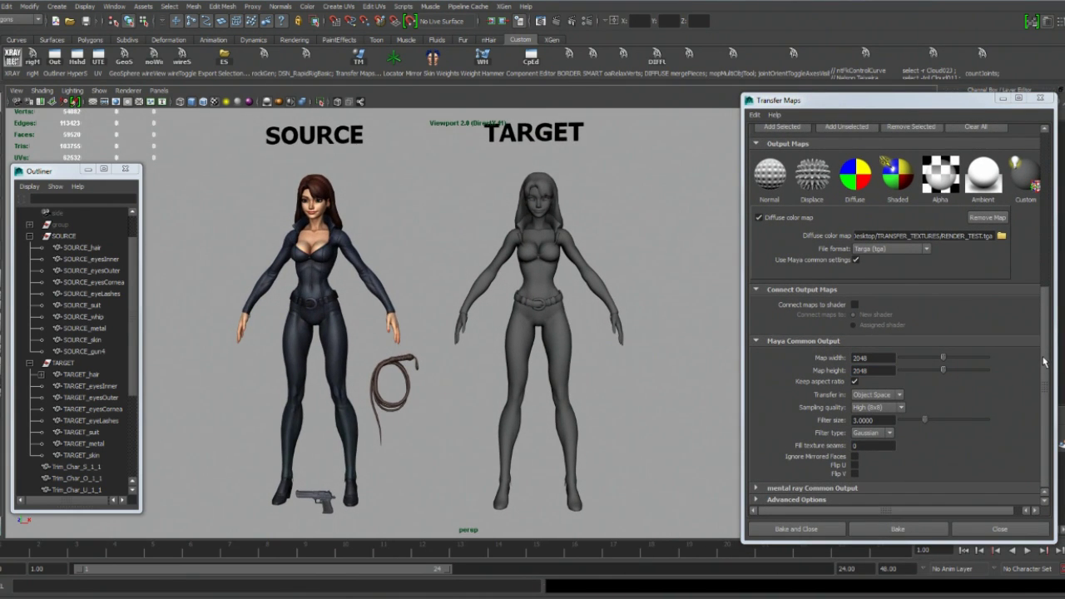
{"action": "left_click_drag", "start_coordinate": [1044, 364], "coordinate": [1062, 445]}
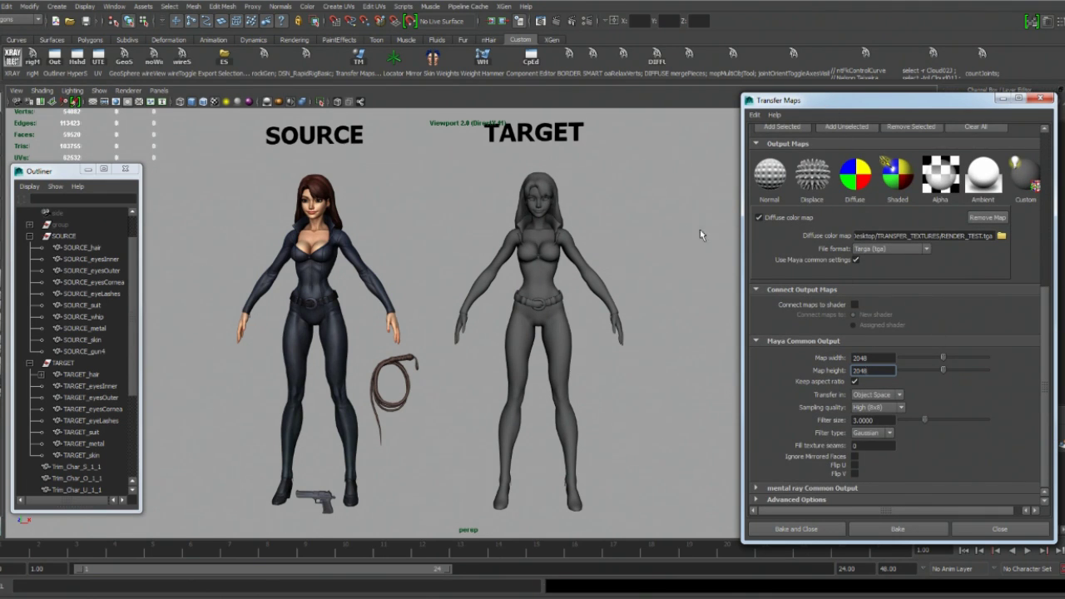
Select the source character's body meshes in the viewport for inspection and clear the selection.
{"action": "mouse_move", "coordinate": [700, 230]}
{"action": "left_mouse_down", "text": "alt"}
{"action": "mouse_move", "coordinate": [633, 239]}
{"action": "mouse_move", "coordinate": [630, 231]}
{"action": "left_mouse_up", "text": "alt"}
{"action": "middle_click_drag", "start_coordinate": [583, 253], "coordinate": [599, 238], "text": "alt"}
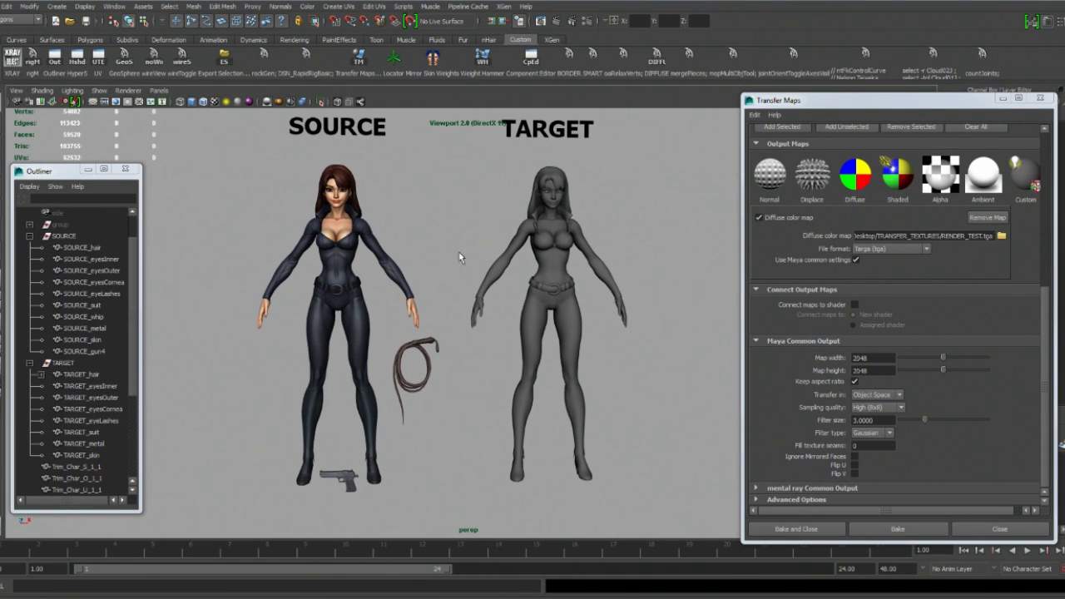
{"action": "mouse_move", "coordinate": [280, 166]}
{"action": "left_mouse_down"}
{"action": "mouse_move", "coordinate": [311, 191]}
{"action": "mouse_move", "coordinate": [353, 320]}
{"action": "mouse_move", "coordinate": [378, 322]}
{"action": "left_mouse_up"}
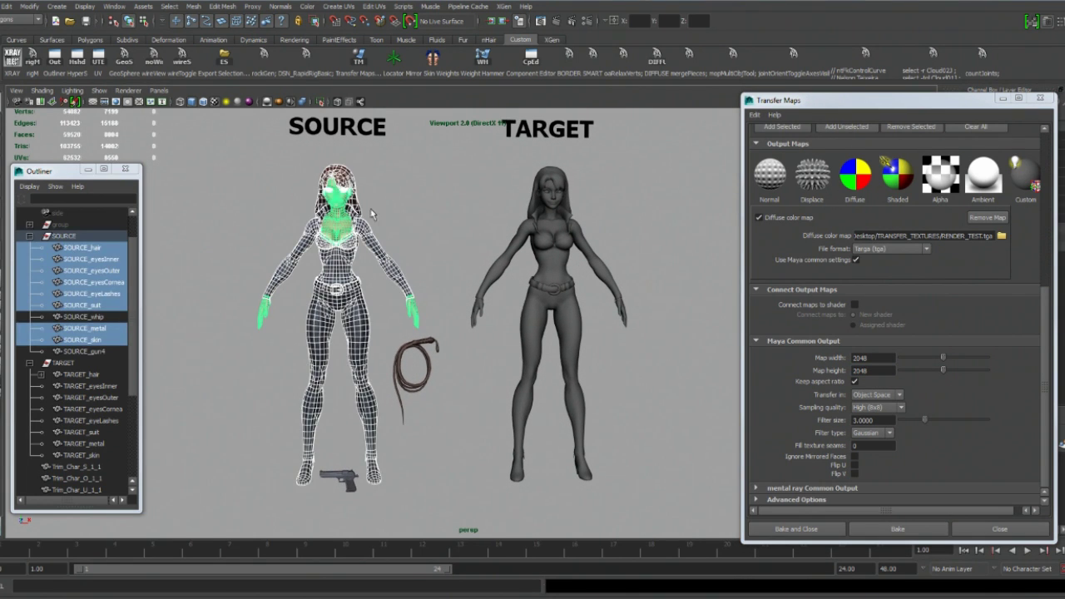
{"action": "middle_click_drag", "start_coordinate": [369, 215], "coordinate": [357, 218], "text": "alt"}
{"action": "right_click_drag", "start_coordinate": [357, 218], "coordinate": [395, 208], "text": "alt"}
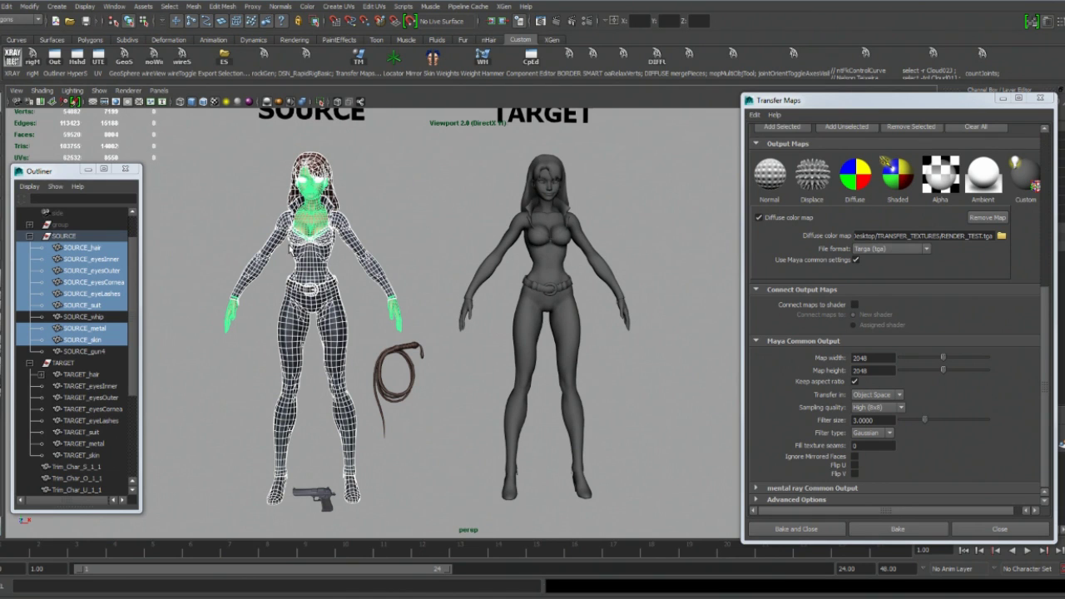
{"action": "left_click", "coordinate": [396, 206]}
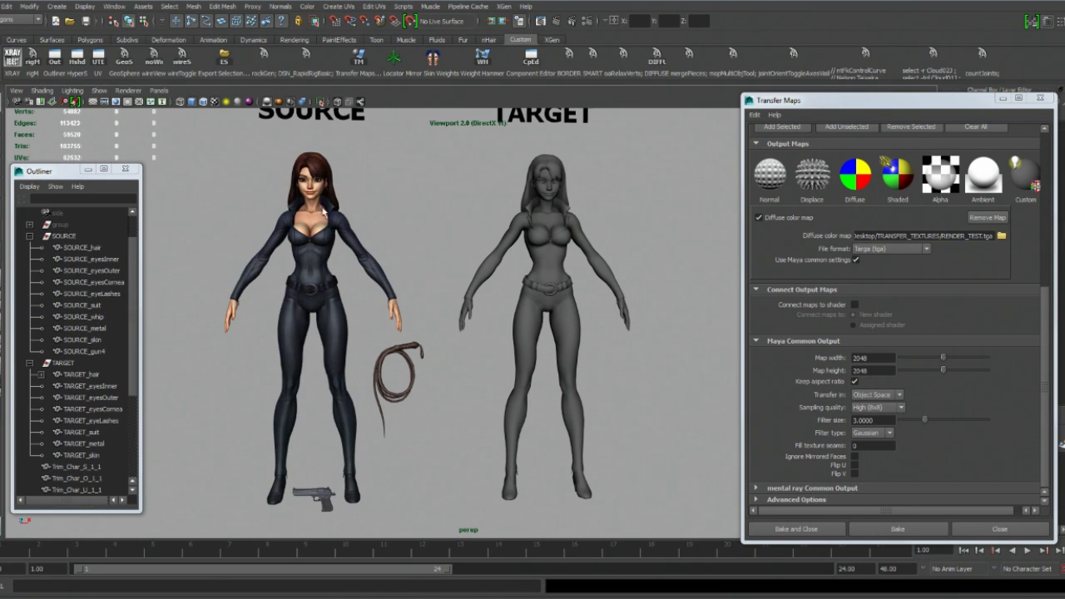
Move the Transfer Maps window aside and inspect the source suit's SOURCE_mat Blinn attributes.
{"action": "left_click_drag", "start_coordinate": [820, 100], "coordinate": [753, 511]}
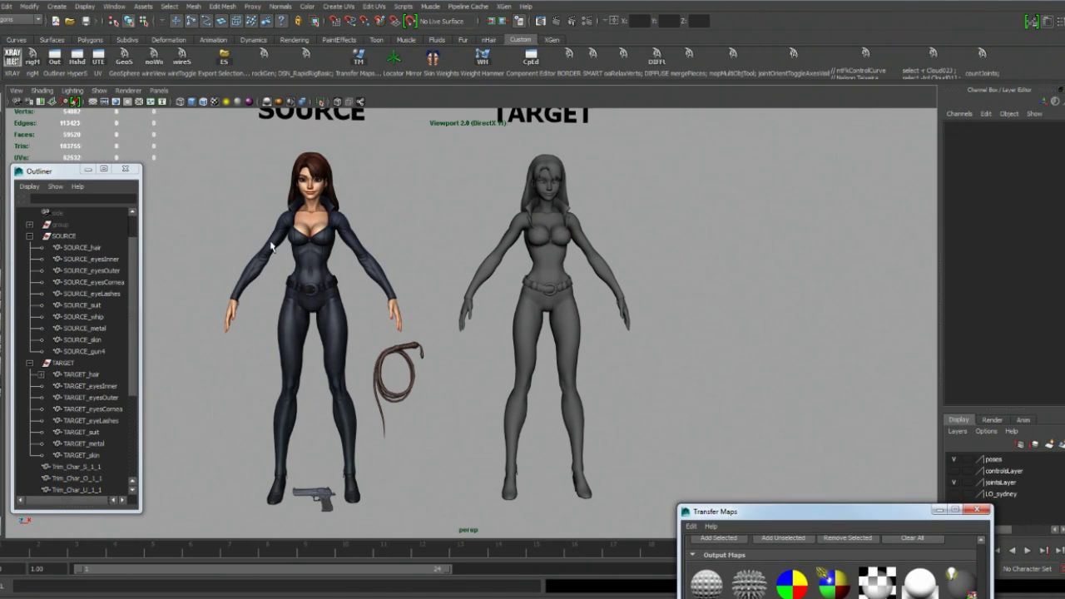
{"action": "left_click", "coordinate": [293, 260]}
{"action": "key", "text": "ctrl+a"}
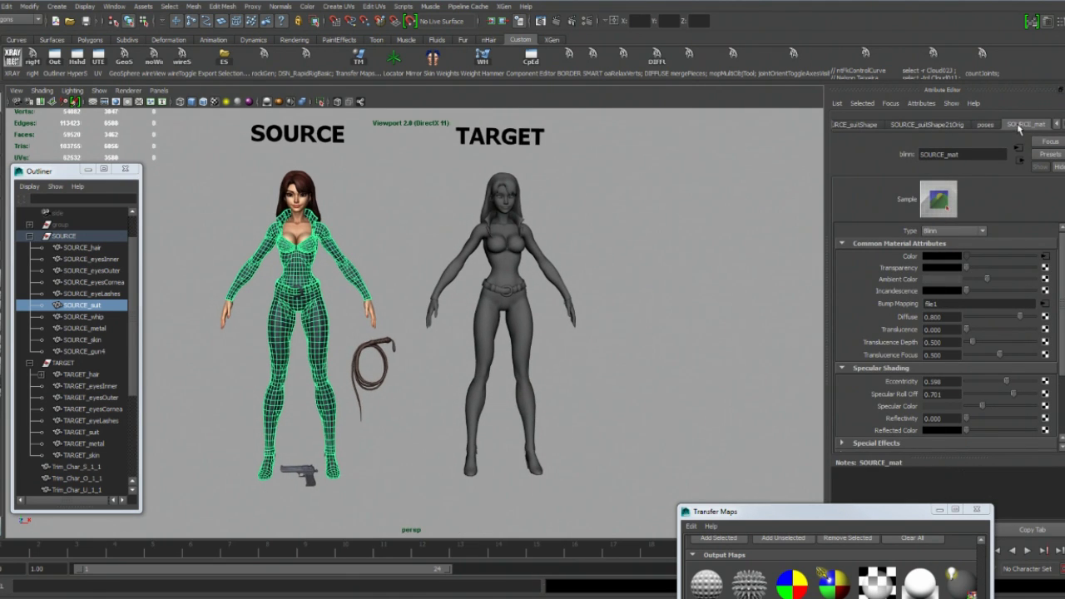
{"action": "left_click_drag", "start_coordinate": [1063, 266], "coordinate": [1062, 249]}
{"action": "middle_click_drag", "start_coordinate": [491, 243], "coordinate": [561, 248], "text": "alt"}
{"action": "left_click", "coordinate": [500, 223]}
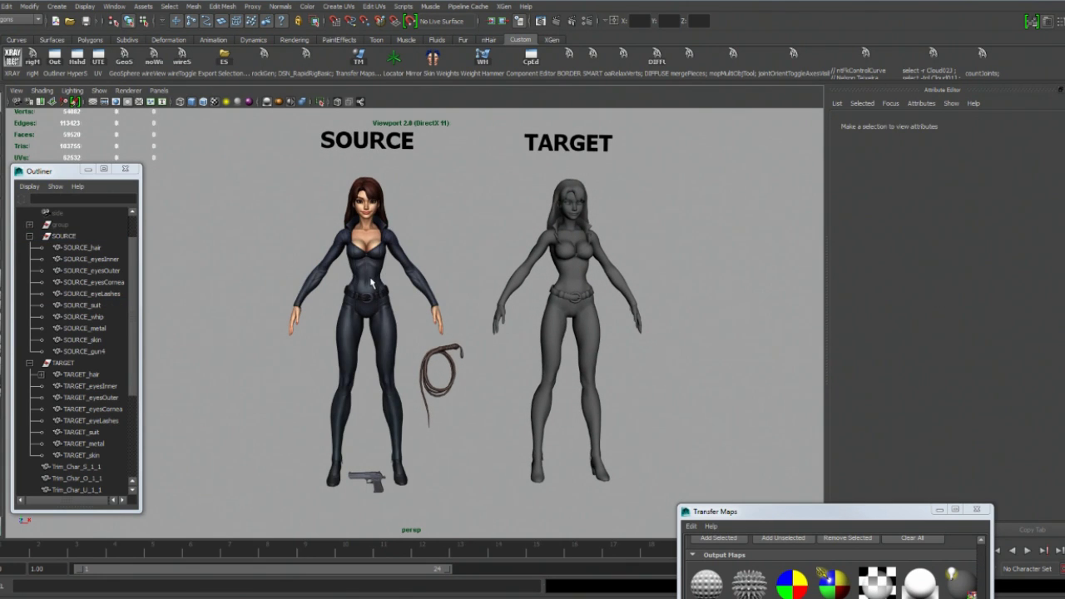
Set the Ambient Color of the source suit's SOURCE_mat material to black and clear the selection.
{"action": "left_click", "coordinate": [372, 284]}
{"action": "scroll", "coordinate": [463, 267], "scroll_direction": "up", "scroll_amount": 2}
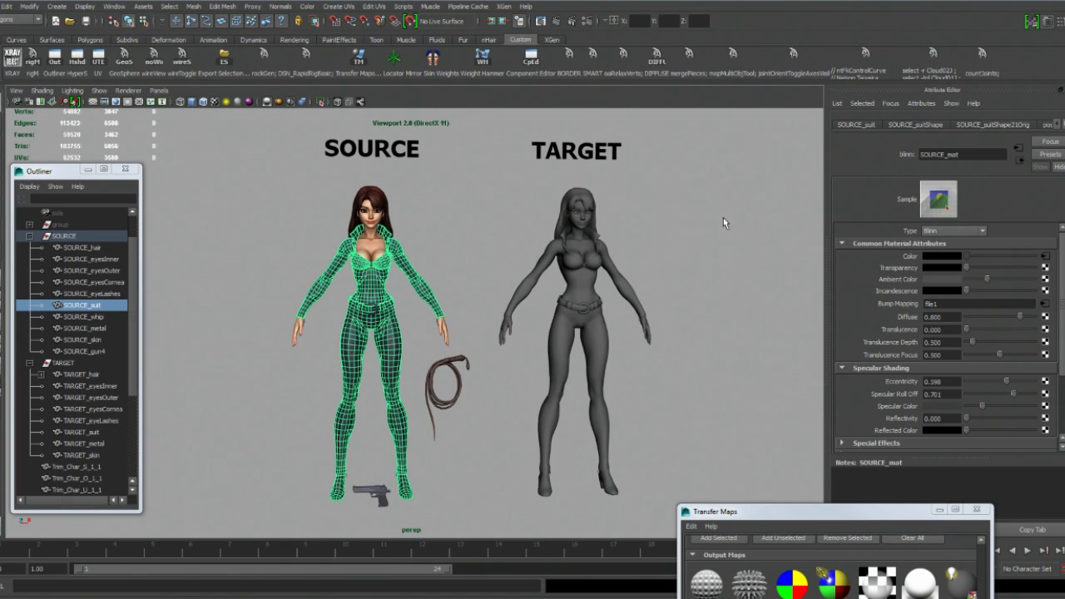
{"action": "mouse_move", "coordinate": [509, 236]}
{"action": "left_mouse_down", "text": "alt"}
{"action": "mouse_move", "coordinate": [533, 235]}
{"action": "mouse_move", "coordinate": [510, 234]}
{"action": "left_mouse_up", "text": "alt"}
{"action": "left_click_drag", "start_coordinate": [418, 252], "coordinate": [459, 253], "text": "alt"}
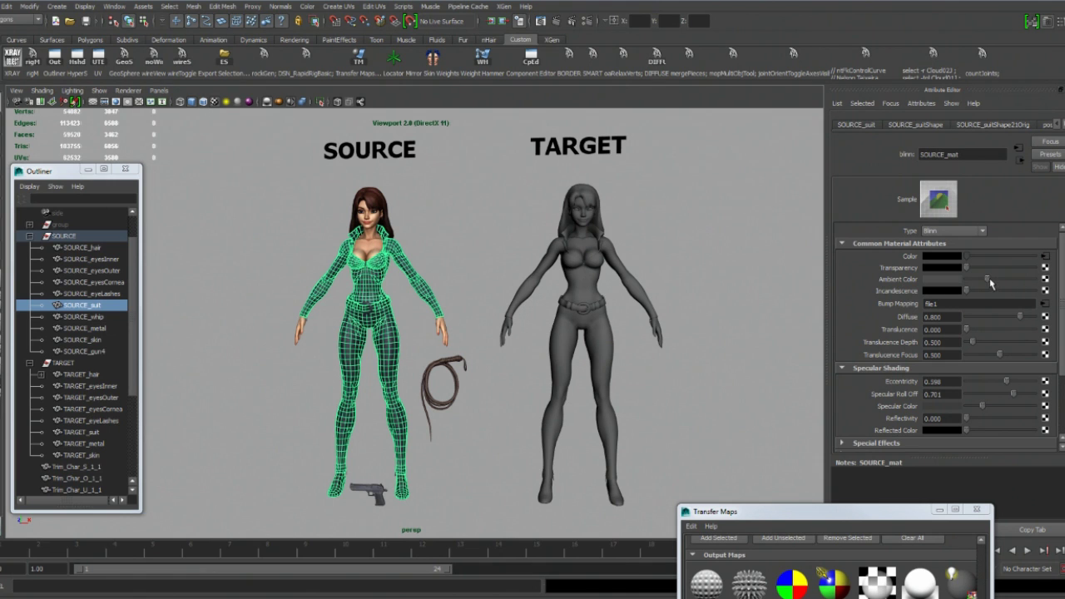
{"action": "left_click_drag", "start_coordinate": [988, 284], "coordinate": [966, 281]}
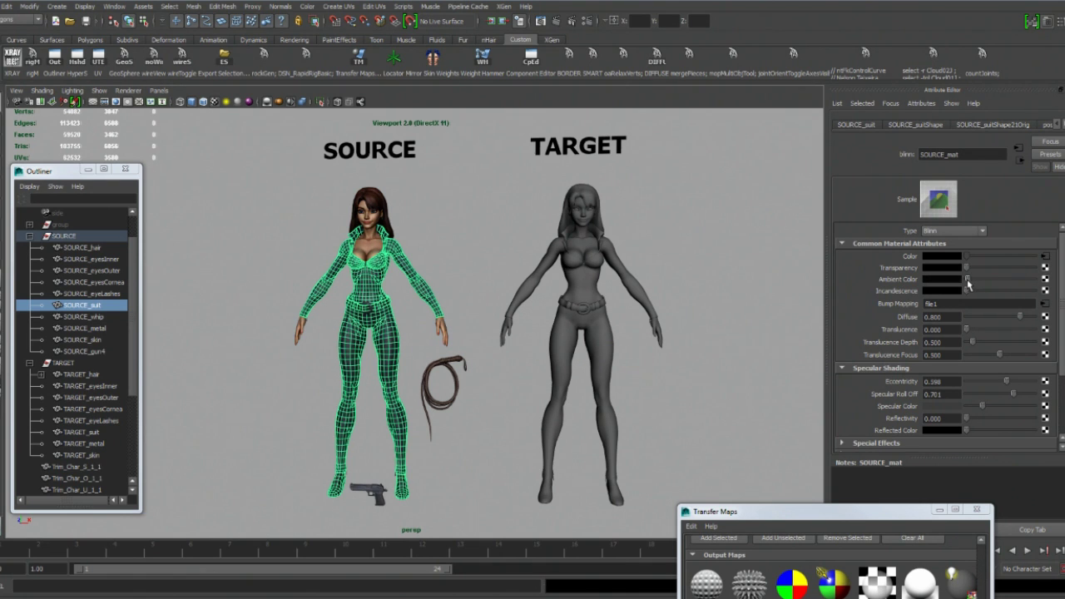
{"action": "left_click", "coordinate": [428, 244]}
{"action": "scroll", "coordinate": [333, 183], "scroll_direction": "up", "scroll_amount": 3}
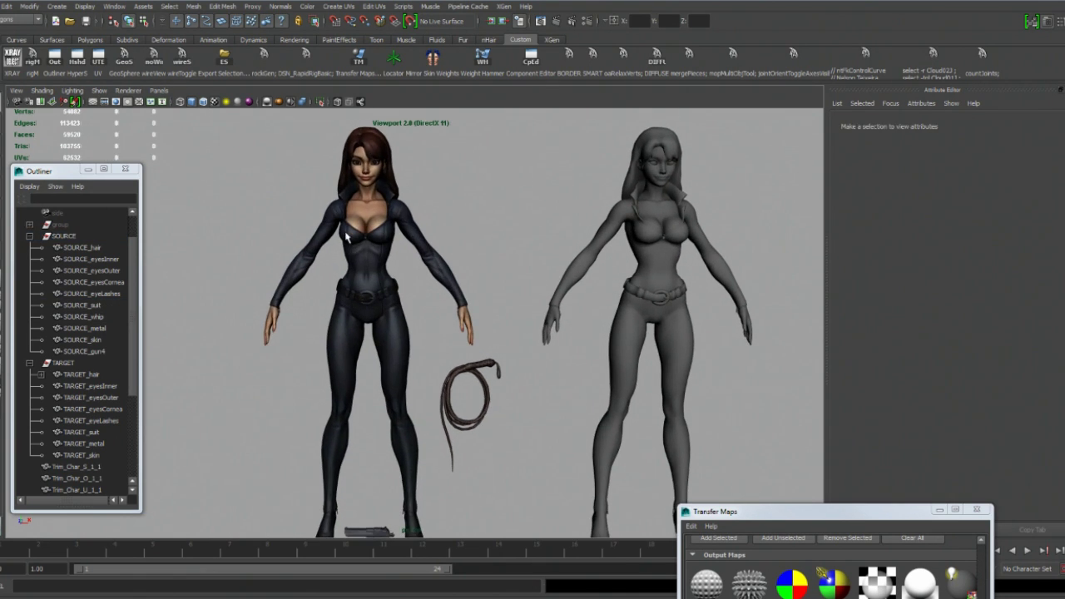
Examine the source character's shading and the suit's material attributes with the ambient color turned down.
{"action": "middle_click_drag", "start_coordinate": [333, 211], "coordinate": [348, 229], "text": "alt"}
{"action": "scroll", "coordinate": [360, 230], "scroll_direction": "up", "scroll_amount": 2}
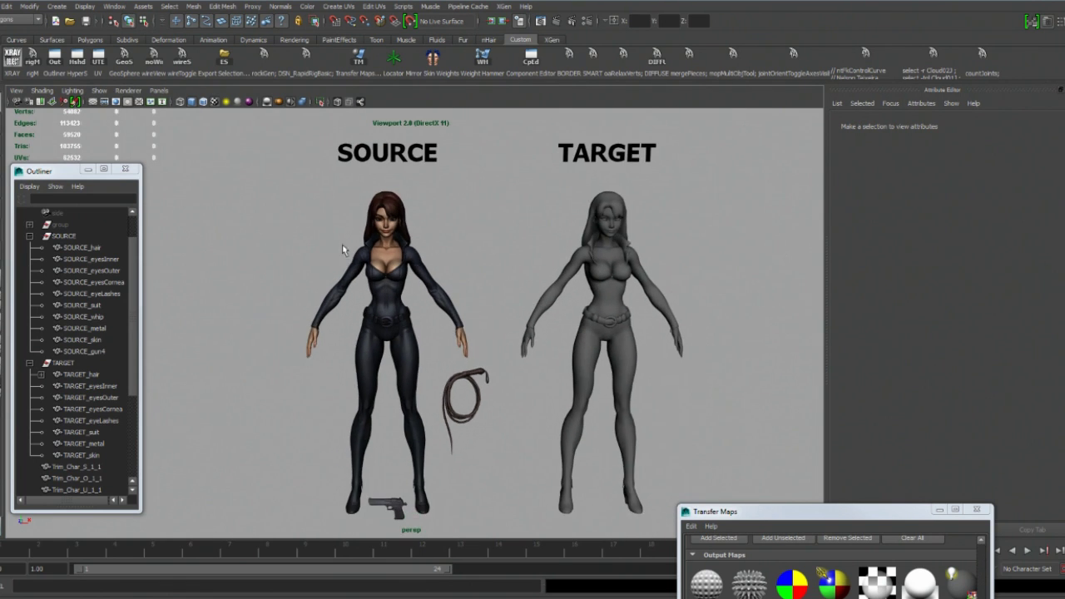
{"action": "middle_click_drag", "start_coordinate": [342, 245], "coordinate": [311, 235], "text": "alt"}
{"action": "left_click", "coordinate": [383, 255]}
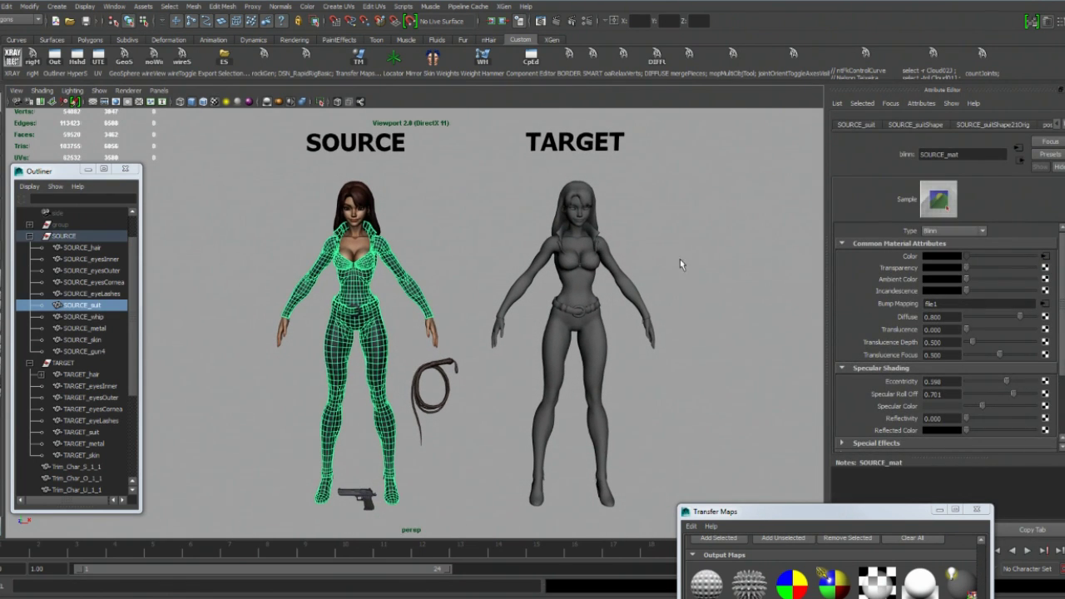
{"action": "left_click", "coordinate": [479, 224]}
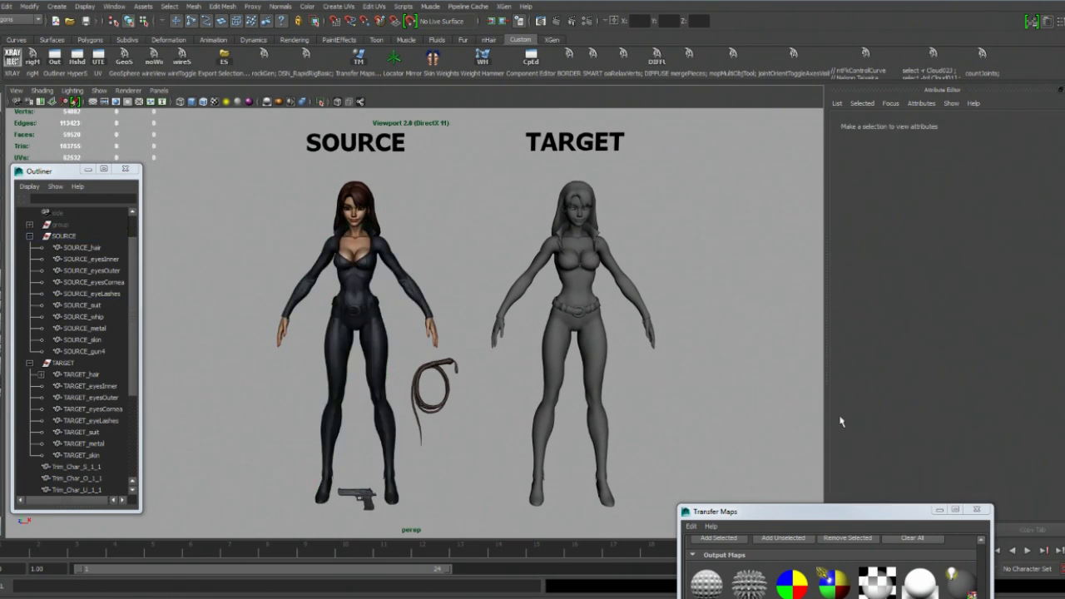
Reselect the source suit and make sure SOURCE_mat's Ambient Color is lowered fully to black.
{"action": "left_click_drag", "start_coordinate": [785, 517], "coordinate": [830, 505]}
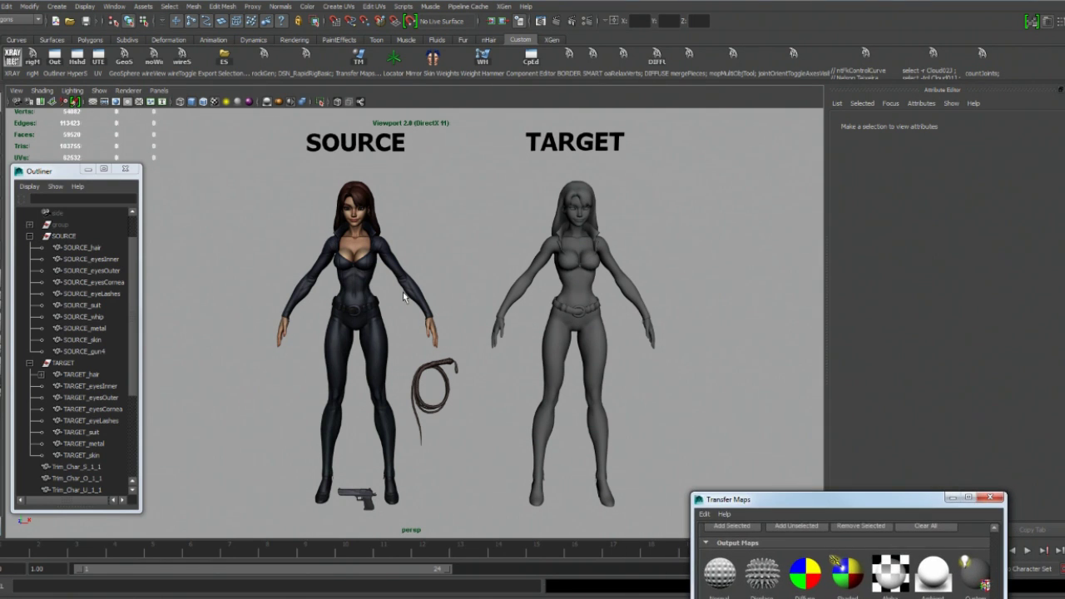
{"action": "left_click", "coordinate": [396, 266]}
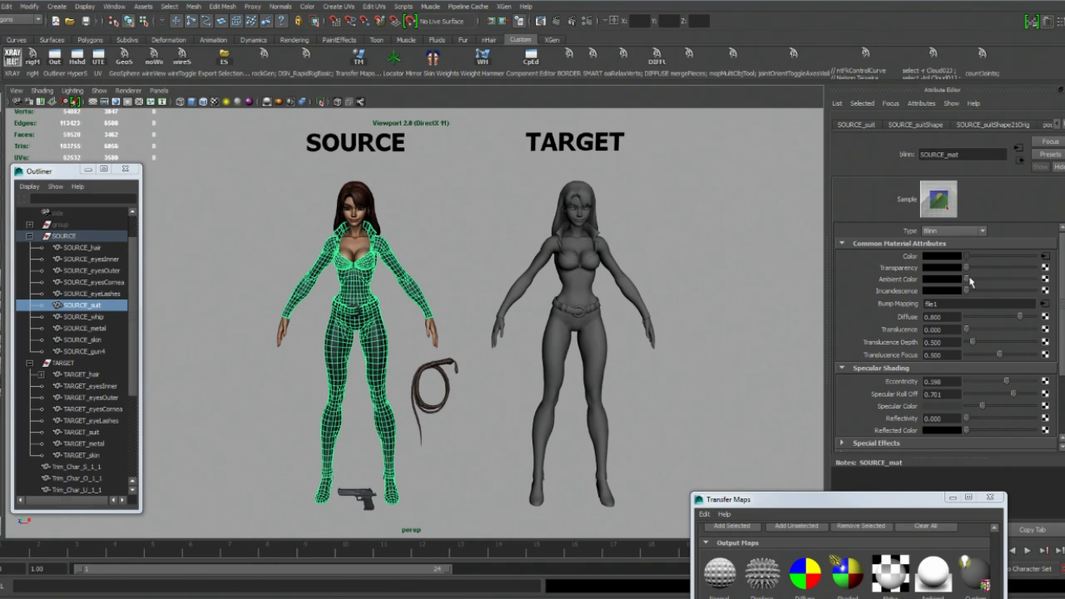
{"action": "left_click_drag", "start_coordinate": [968, 286], "coordinate": [919, 293]}
{"action": "mouse_move", "coordinate": [830, 502]}
{"action": "left_mouse_down"}
{"action": "mouse_move", "coordinate": [752, 387]}
{"action": "mouse_move", "coordinate": [763, 361]}
{"action": "mouse_move", "coordinate": [742, 195]}
{"action": "mouse_move", "coordinate": [752, 136]}
{"action": "mouse_move", "coordinate": [765, 137]}
{"action": "mouse_move", "coordinate": [850, 505]}
{"action": "left_mouse_up"}
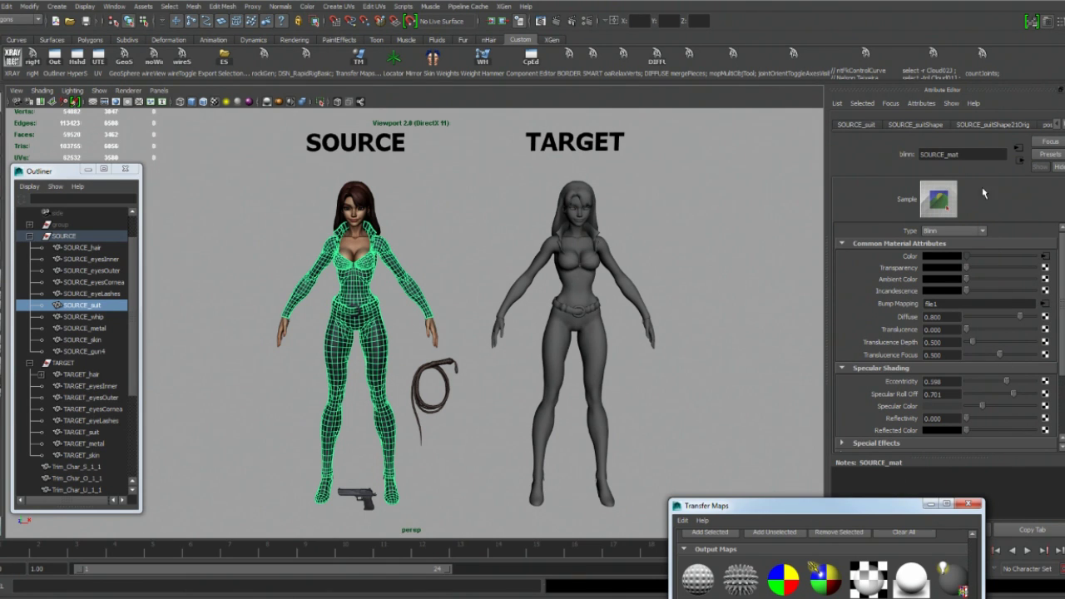
Bring the Transfer Maps settings back into view with nothing selected and bake the RENDER_TEST diffuse map.
{"action": "left_click_drag", "start_coordinate": [799, 510], "coordinate": [820, 133]}
{"action": "middle_click_drag", "start_coordinate": [594, 260], "coordinate": [558, 253], "text": "alt"}
{"action": "left_click", "coordinate": [503, 286]}
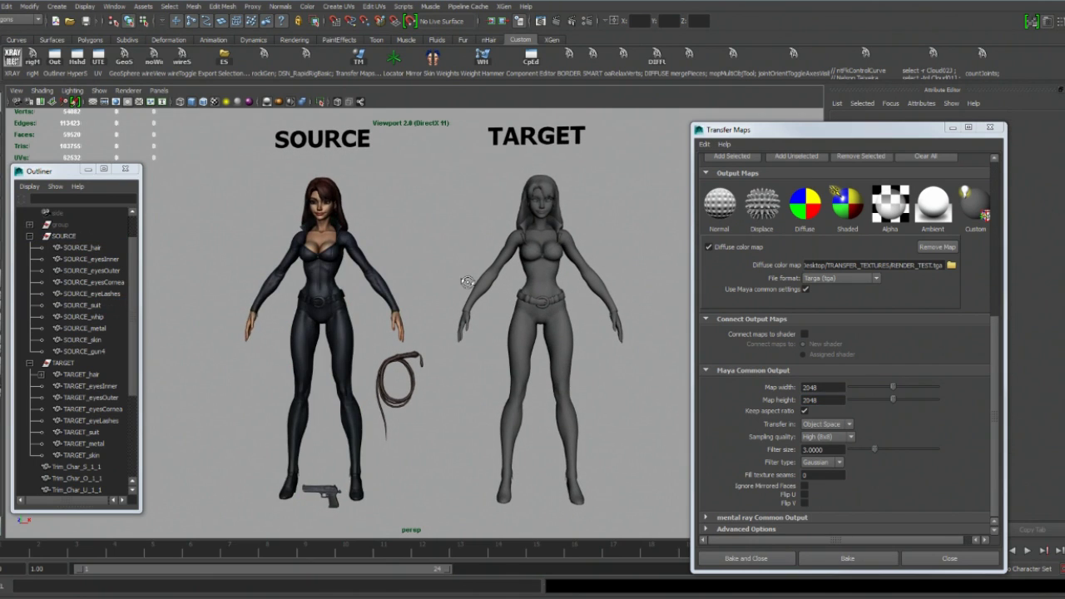
{"action": "middle_click_drag", "start_coordinate": [481, 294], "coordinate": [474, 289], "text": "alt"}
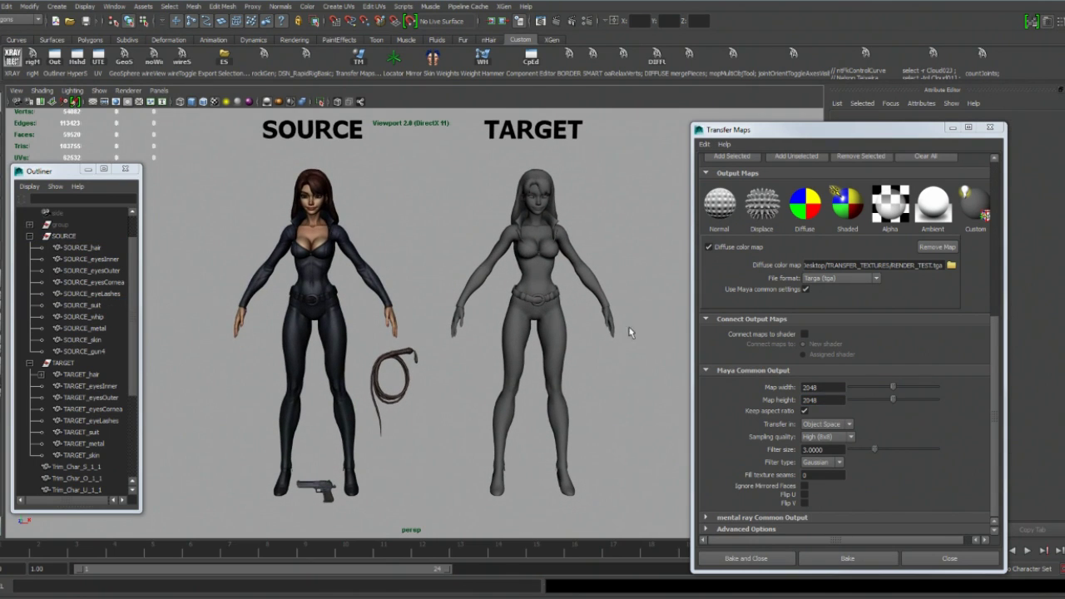
{"action": "left_click", "coordinate": [845, 559]}
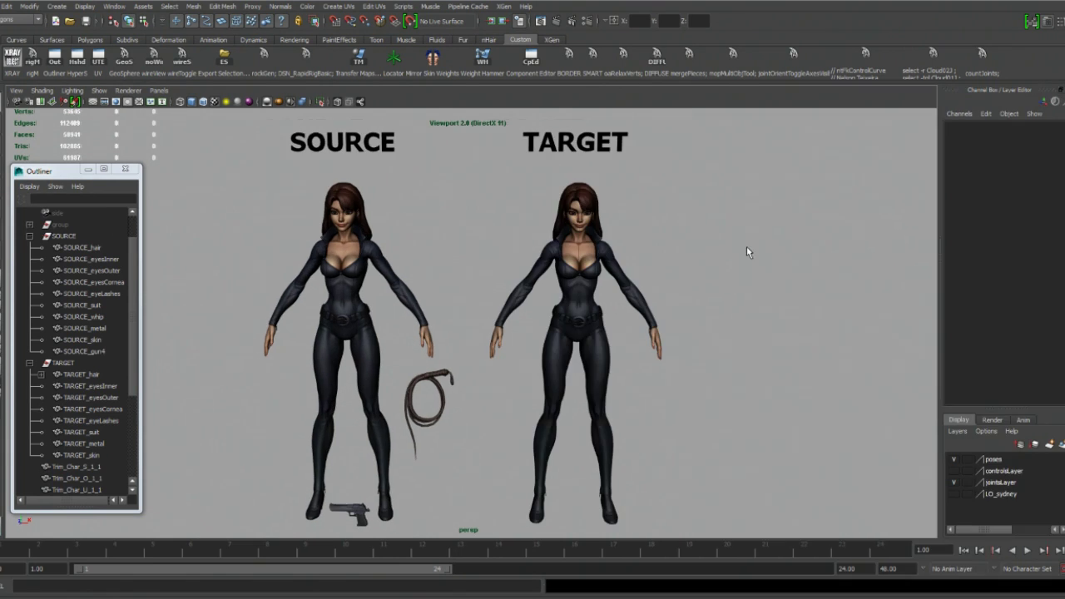
Compare the baked textures on the target character with the source character from the front and back.
{"action": "right_click_drag", "start_coordinate": [676, 247], "coordinate": [575, 222], "text": "alt"}
{"action": "left_click_drag", "start_coordinate": [659, 186], "coordinate": [482, 473]}
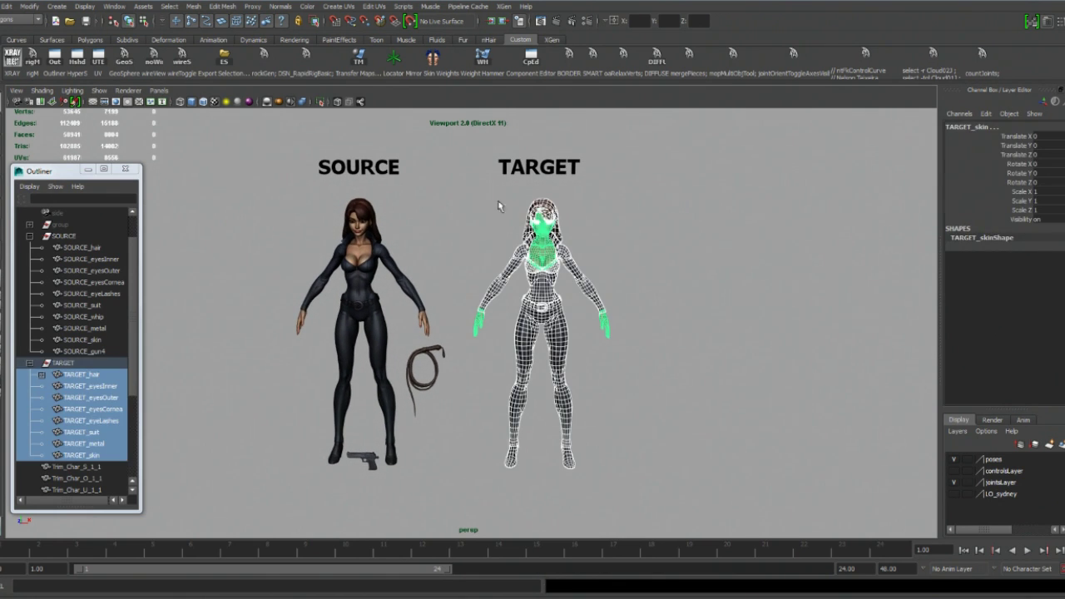
{"action": "left_click", "coordinate": [697, 255]}
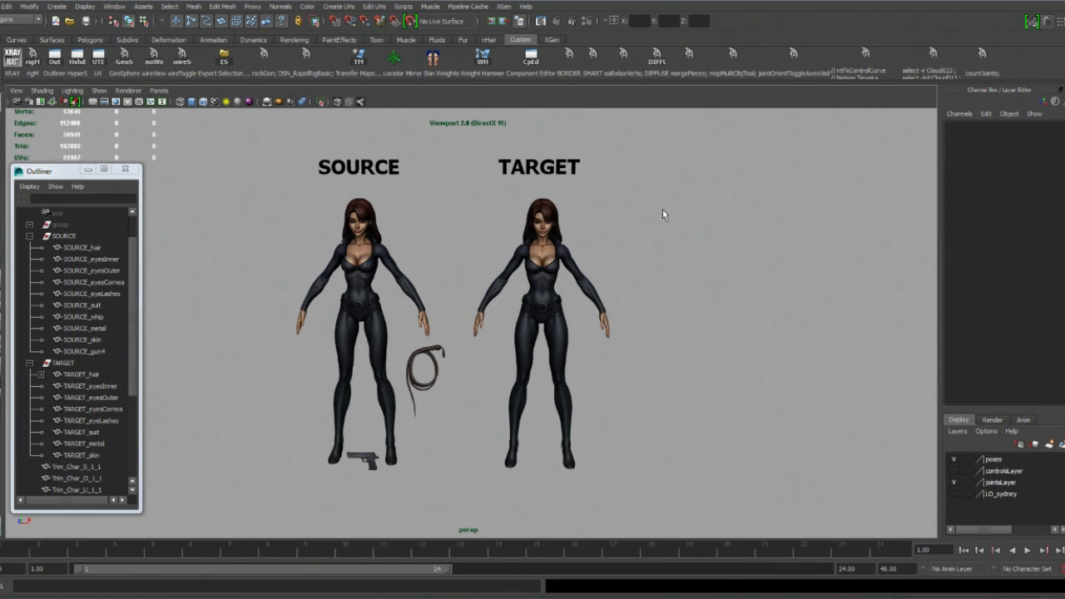
{"action": "middle_click_drag", "start_coordinate": [557, 233], "coordinate": [536, 246], "text": "alt"}
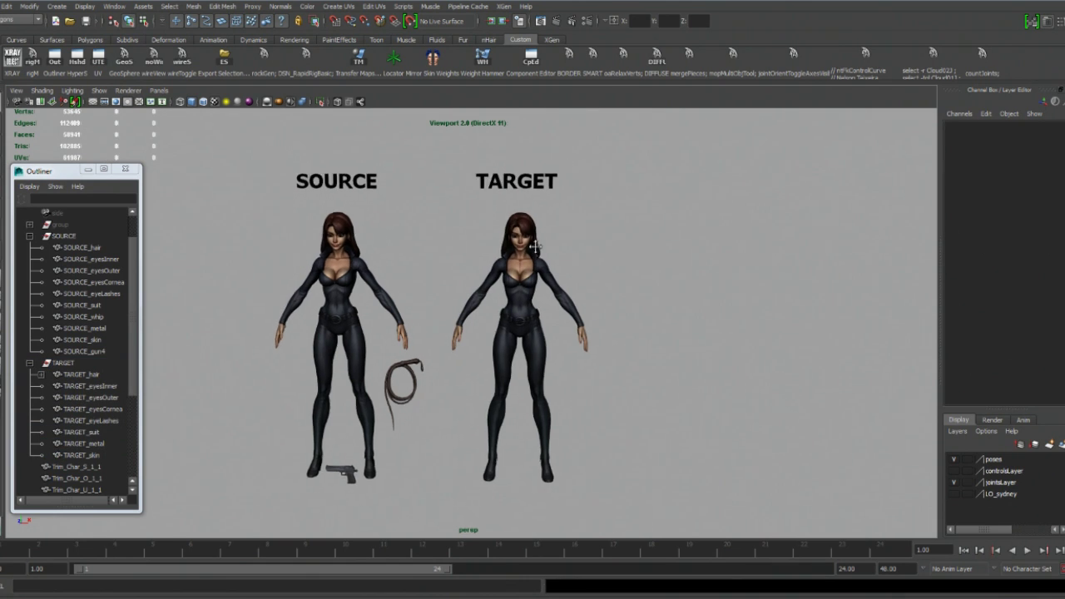
{"action": "mouse_move", "coordinate": [535, 247]}
{"action": "right_mouse_down", "text": "alt"}
{"action": "mouse_move", "coordinate": [614, 270]}
{"action": "mouse_move", "coordinate": [547, 243]}
{"action": "right_mouse_up", "text": "alt"}
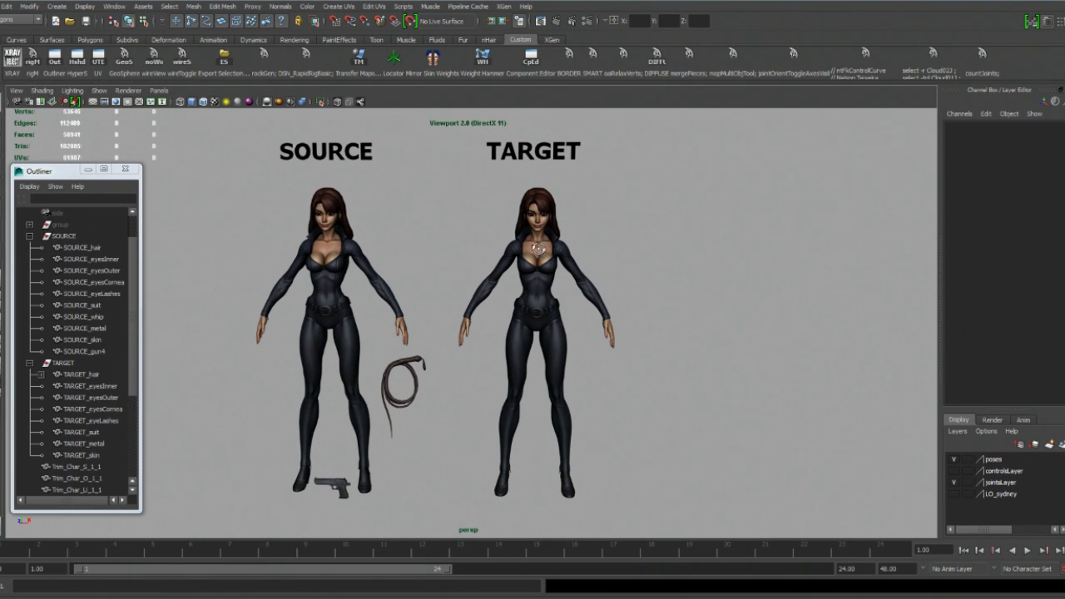
{"action": "left_click_drag", "start_coordinate": [534, 249], "coordinate": [540, 251], "text": "alt"}
{"action": "left_click_drag", "start_coordinate": [537, 320], "coordinate": [397, 269], "text": "alt"}
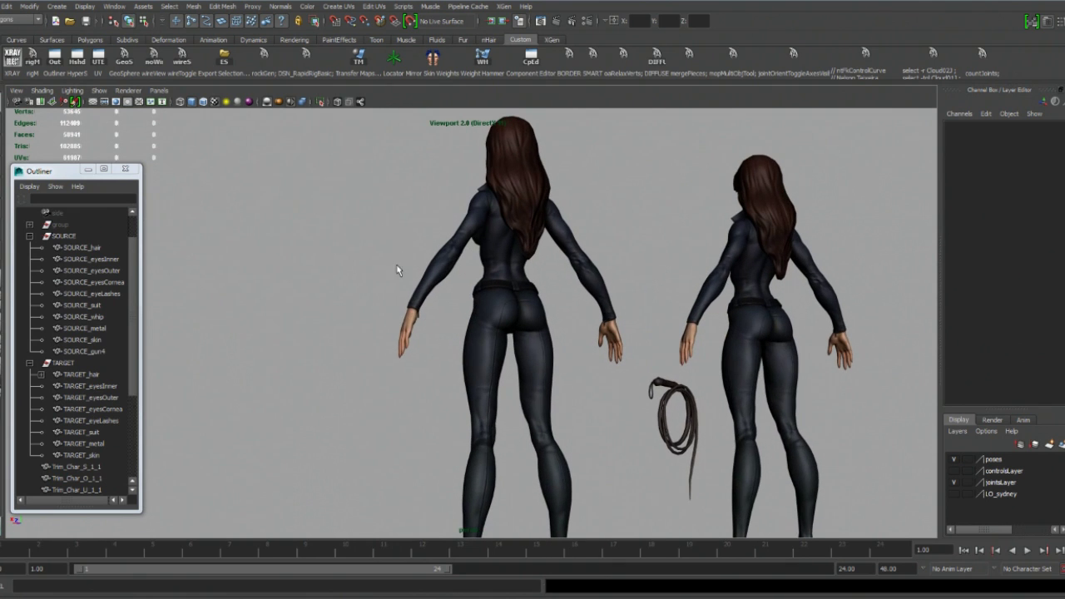
{"action": "left_click_drag", "start_coordinate": [463, 277], "coordinate": [381, 183], "text": "alt"}
{"action": "right_click_drag", "start_coordinate": [443, 192], "coordinate": [370, 191], "text": "alt"}
{"action": "middle_click_drag", "start_coordinate": [371, 191], "coordinate": [467, 206], "text": "alt"}
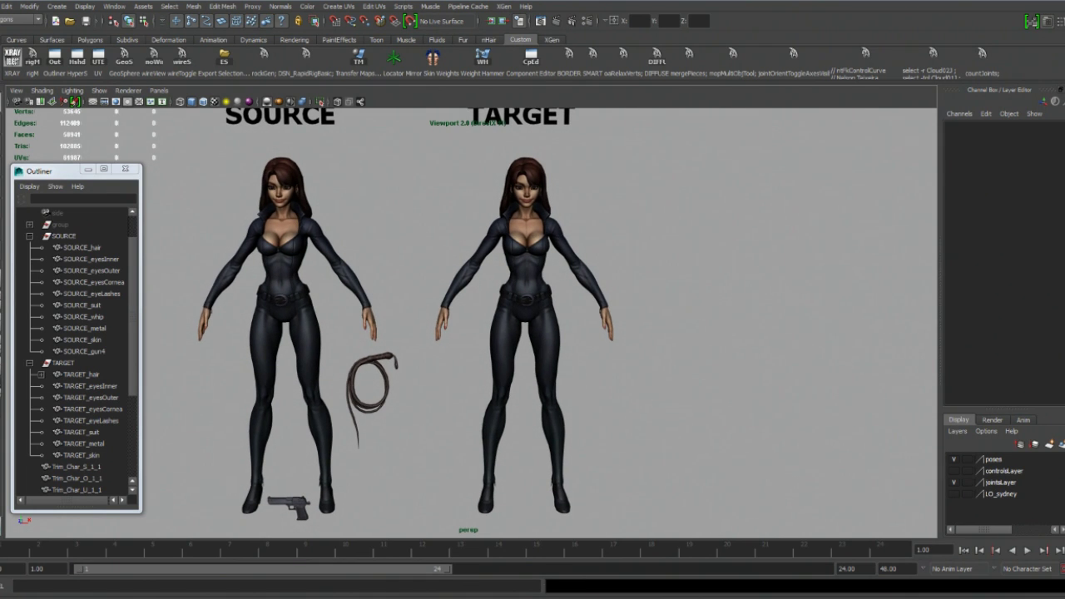
Examine the baked RENDER_TEST.tga texture in IrfanView alongside the two characters.
{"action": "right_click_drag", "start_coordinate": [840, 215], "coordinate": [747, 228]}
{"action": "right_click_drag", "start_coordinate": [886, 256], "coordinate": [868, 195]}
{"action": "right_click_drag", "start_coordinate": [879, 275], "coordinate": [891, 305]}
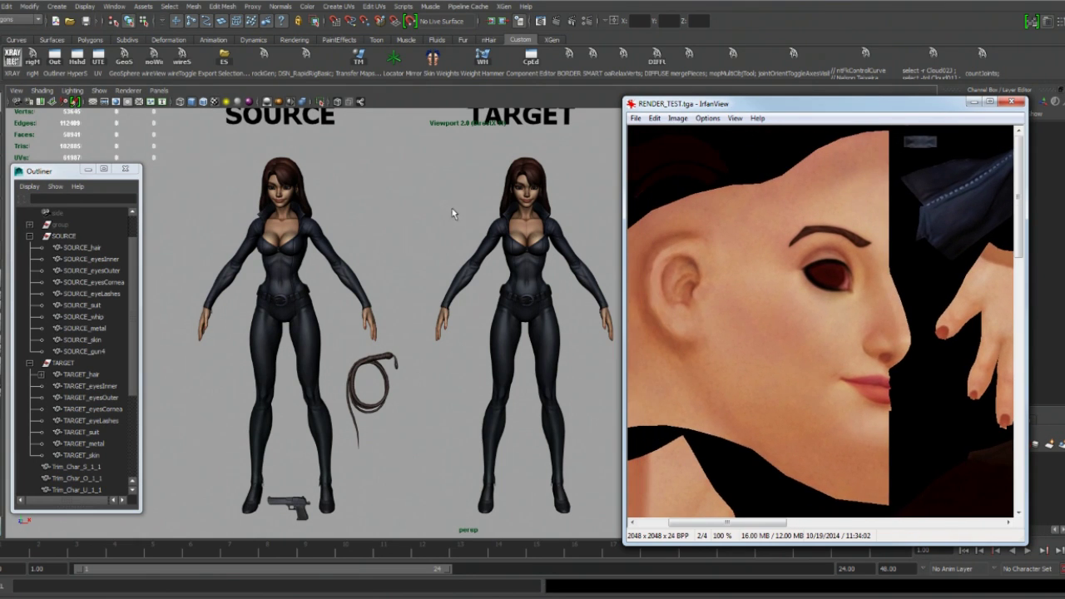
{"action": "middle_click_drag", "start_coordinate": [537, 203], "coordinate": [493, 199], "text": "alt"}
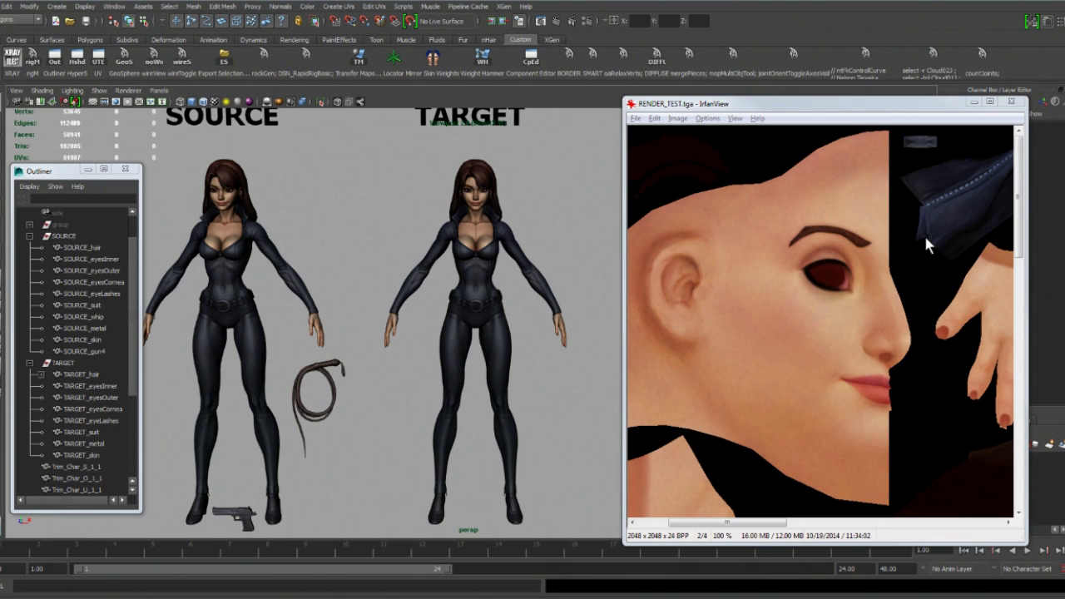
{"action": "left_click", "coordinate": [886, 210]}
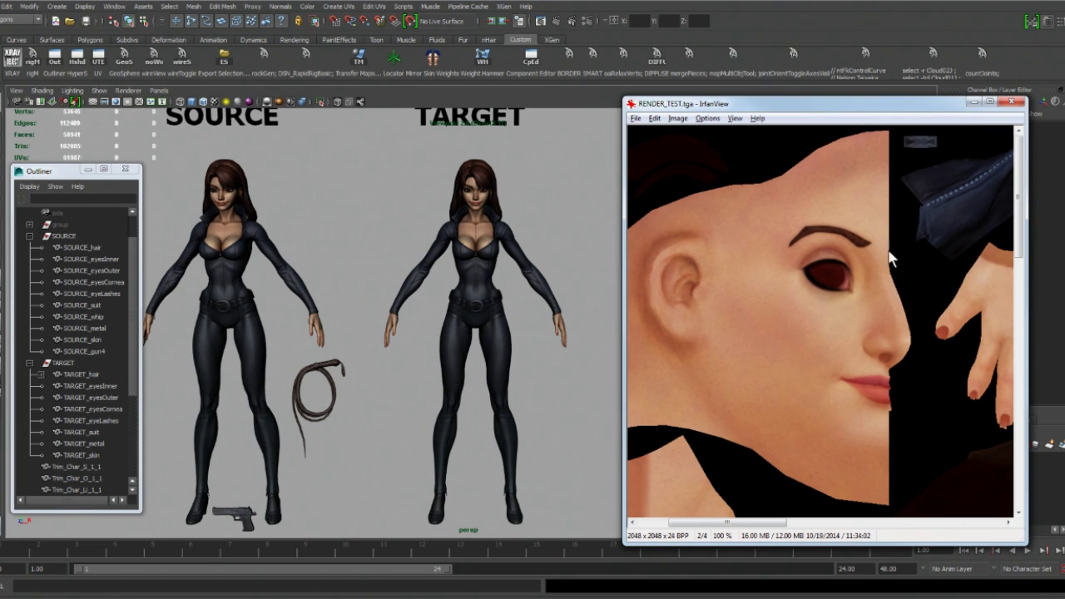
Inspect the target character's baked textures up close and compare them with the source character.
{"action": "right_click_drag", "start_coordinate": [423, 299], "coordinate": [467, 206], "text": "alt"}
{"action": "middle_click_drag", "start_coordinate": [466, 207], "coordinate": [436, 301], "text": "alt"}
{"action": "right_click_drag", "start_coordinate": [436, 301], "coordinate": [542, 269], "text": "alt"}
{"action": "middle_click_drag", "start_coordinate": [366, 141], "coordinate": [418, 209], "text": "alt"}
{"action": "right_click_drag", "start_coordinate": [494, 254], "coordinate": [148, 233], "text": "alt"}
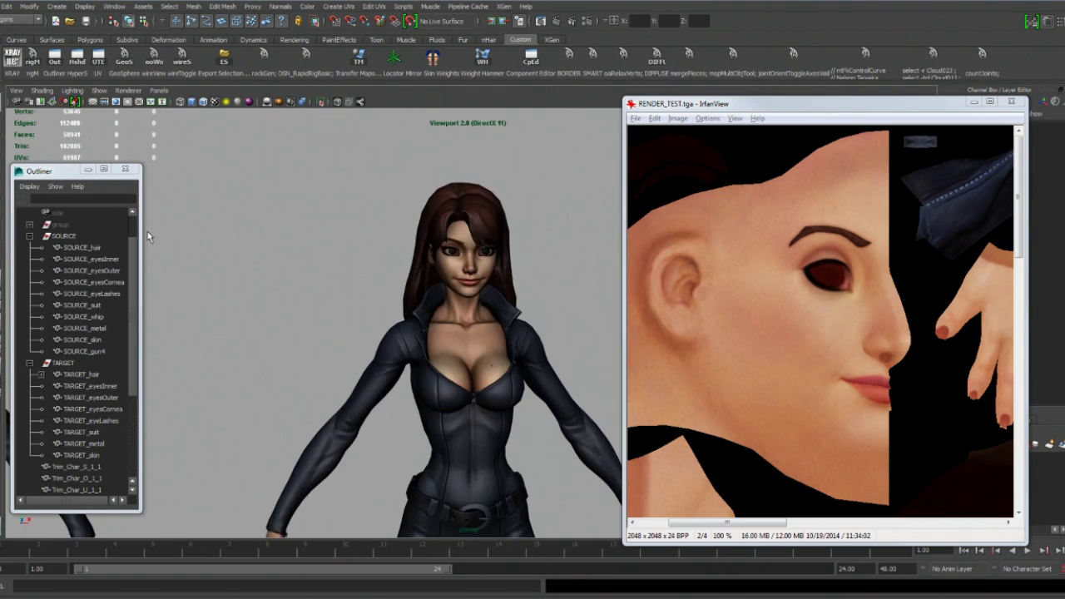
{"action": "right_click_drag", "start_coordinate": [491, 283], "coordinate": [200, 311], "text": "alt"}
{"action": "middle_click_drag", "start_coordinate": [446, 321], "coordinate": [423, 238], "text": "alt"}
{"action": "right_click_drag", "start_coordinate": [428, 267], "coordinate": [476, 278], "text": "alt"}
{"action": "left_click_drag", "start_coordinate": [477, 277], "coordinate": [447, 283], "text": "alt"}
{"action": "middle_click_drag", "start_coordinate": [447, 283], "coordinate": [472, 261], "text": "alt"}
{"action": "left_click_drag", "start_coordinate": [471, 278], "coordinate": [480, 298], "text": "alt"}
{"action": "middle_click_drag", "start_coordinate": [459, 301], "coordinate": [459, 292], "text": "alt"}
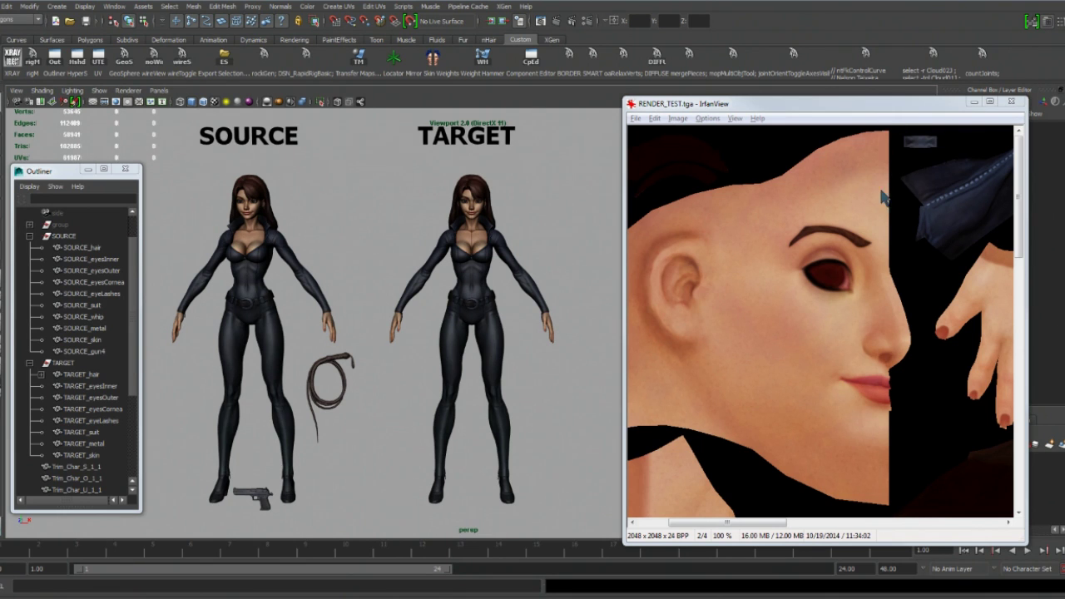
Close the RENDER_TEST.tga image and reopen Transfer Maps beside the framed characters.
{"action": "left_click", "coordinate": [1012, 100]}
{"action": "key", "text": "a"}
{"action": "right_click_drag", "start_coordinate": [646, 206], "coordinate": [628, 202], "text": "alt"}
{"action": "middle_click_drag", "start_coordinate": [628, 202], "coordinate": [605, 196], "text": "alt"}
{"action": "left_click", "coordinate": [358, 58]}
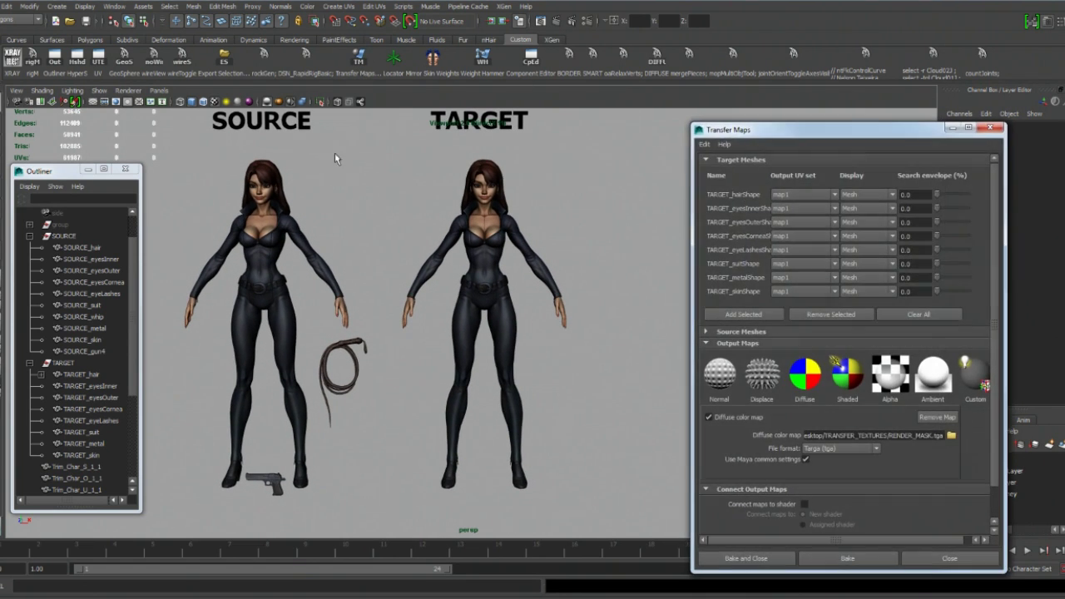
Show the Maya common output settings in Transfer Maps and go to the fill texture seams value.
{"action": "left_click_drag", "start_coordinate": [778, 132], "coordinate": [804, 114]}
{"action": "scroll", "coordinate": [916, 349], "scroll_direction": "down", "scroll_amount": 2}
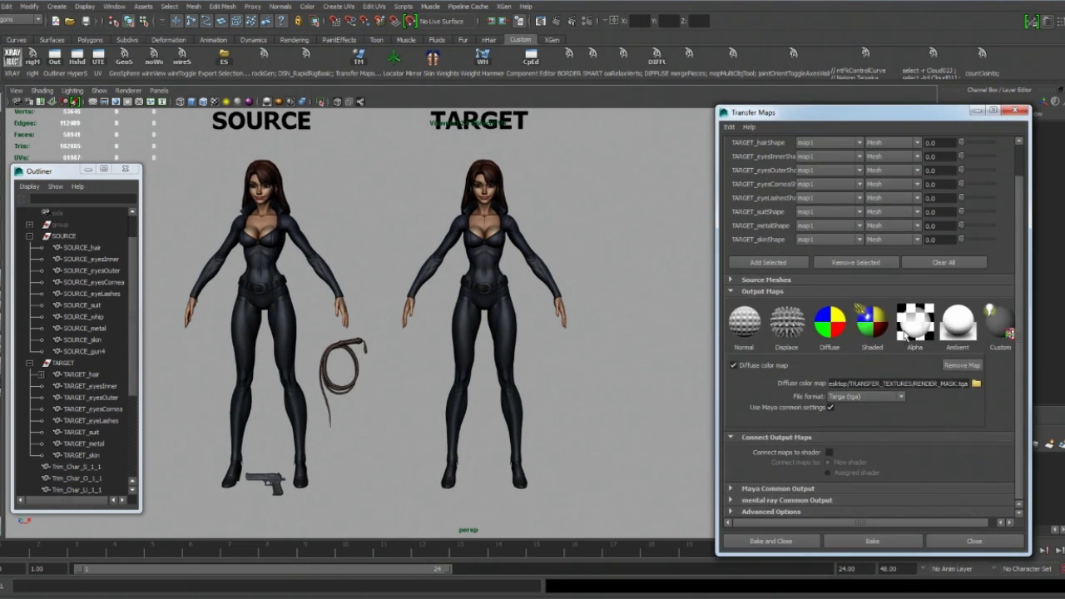
{"action": "left_click", "coordinate": [806, 491]}
{"action": "scroll", "coordinate": [832, 449], "scroll_direction": "down", "scroll_amount": 3}
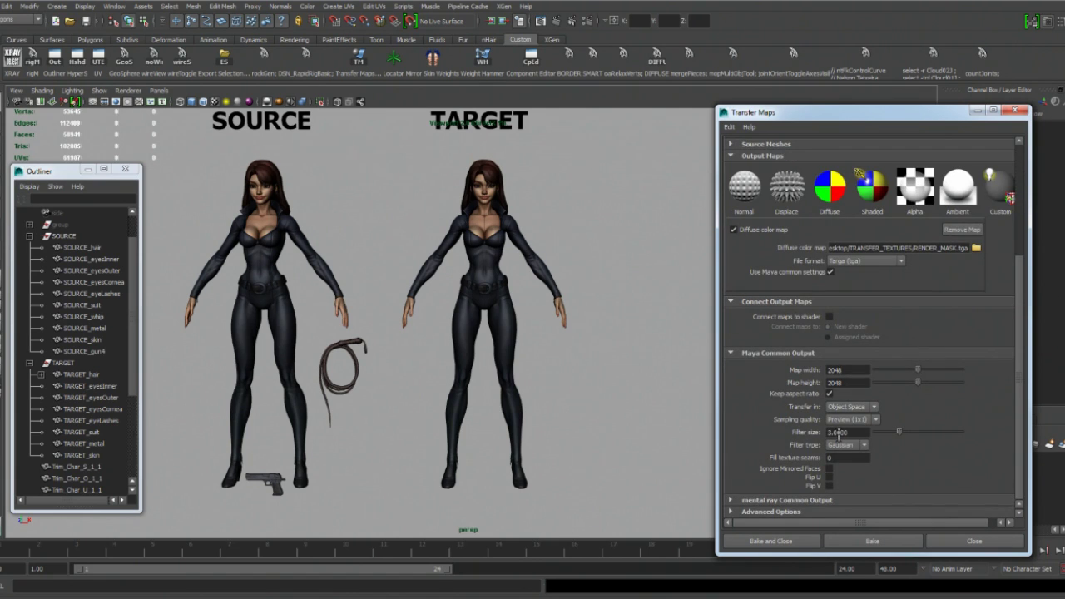
{"action": "left_click", "coordinate": [857, 459]}
{"action": "left_click_drag", "start_coordinate": [856, 462], "coordinate": [770, 457]}
{"action": "left_click_drag", "start_coordinate": [841, 458], "coordinate": [796, 457]}
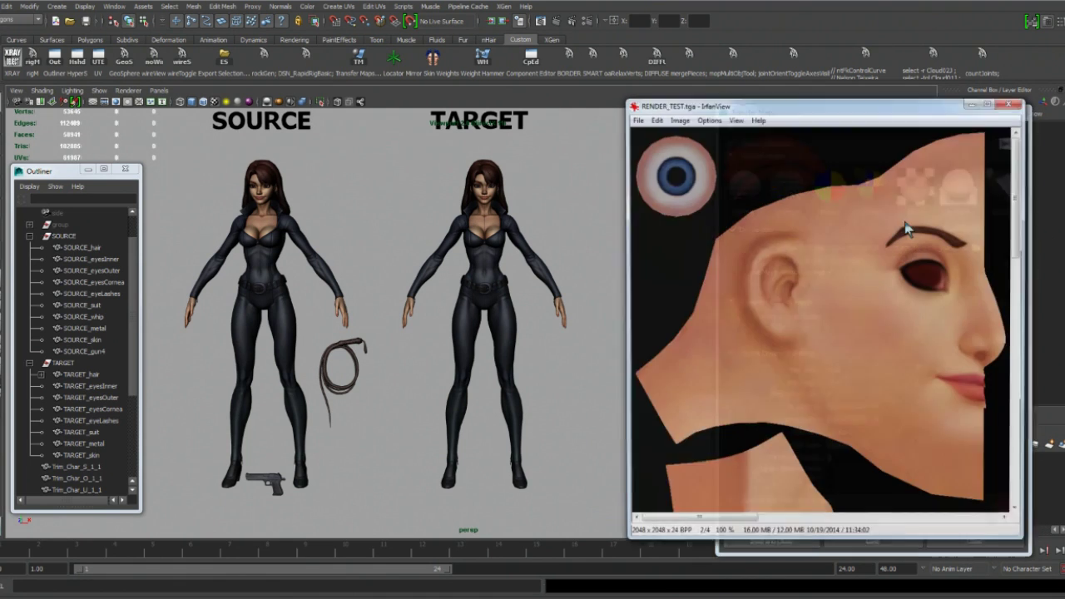
Examine the edges of the face and hand shells in RENDER_TEST.tga in IrfanView beside the two characters, and close the image.
{"action": "scroll", "coordinate": [779, 299], "scroll_direction": "right", "scroll_amount": 5}
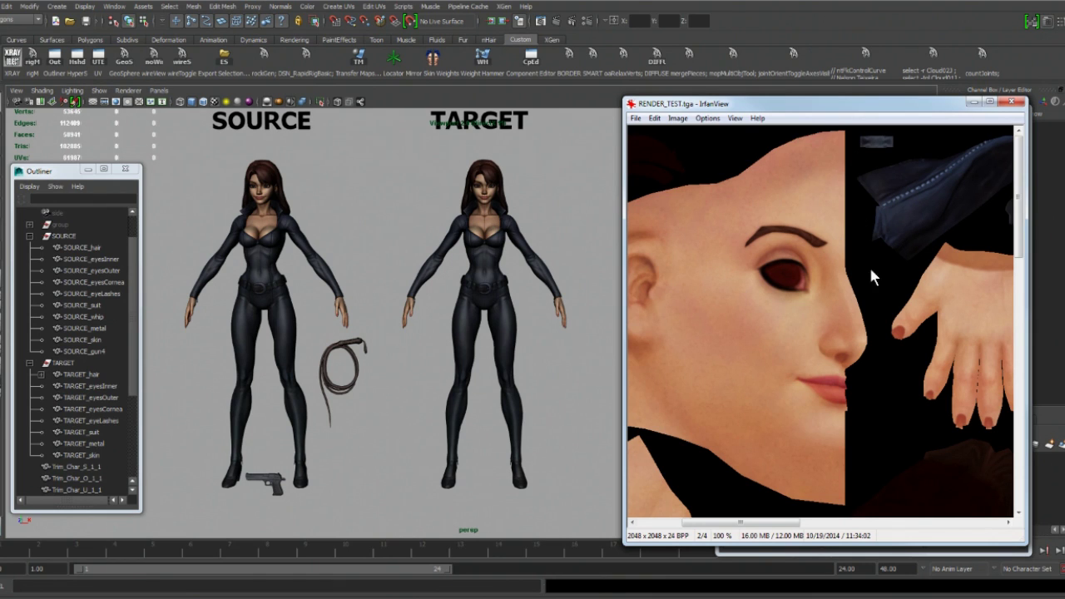
{"action": "right_click_drag", "start_coordinate": [860, 316], "coordinate": [846, 326]}
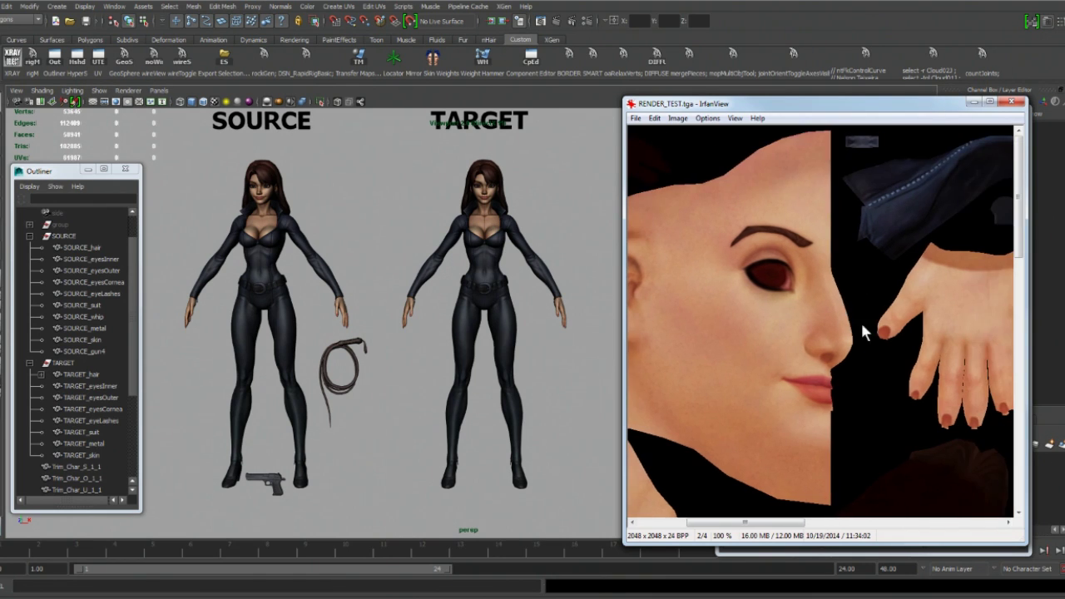
{"action": "left_click_drag", "start_coordinate": [877, 99], "coordinate": [921, 105]}
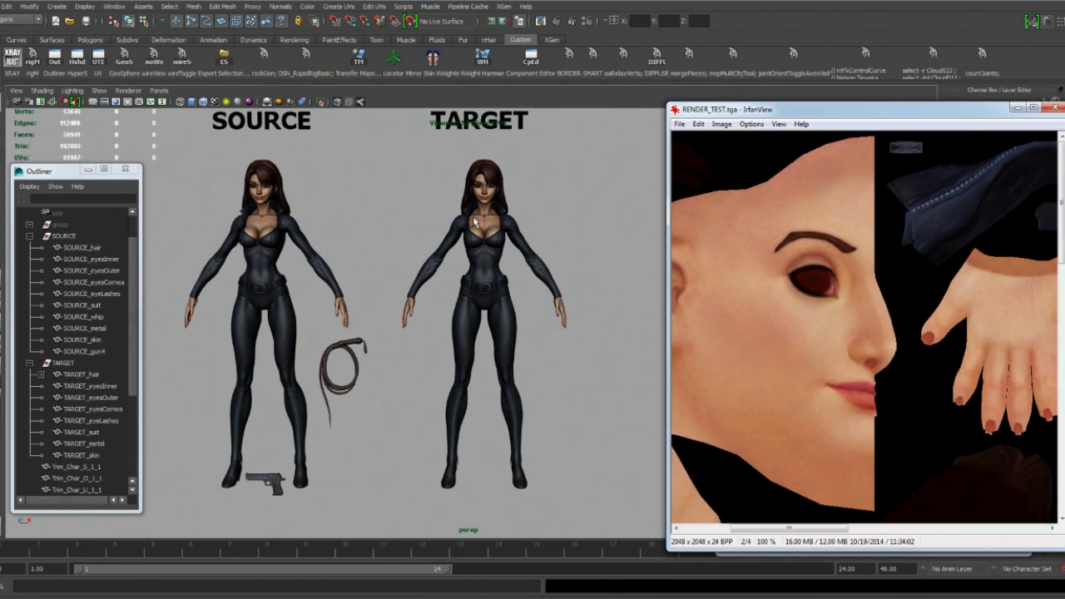
{"action": "right_click_drag", "start_coordinate": [458, 192], "coordinate": [463, 255], "text": "alt"}
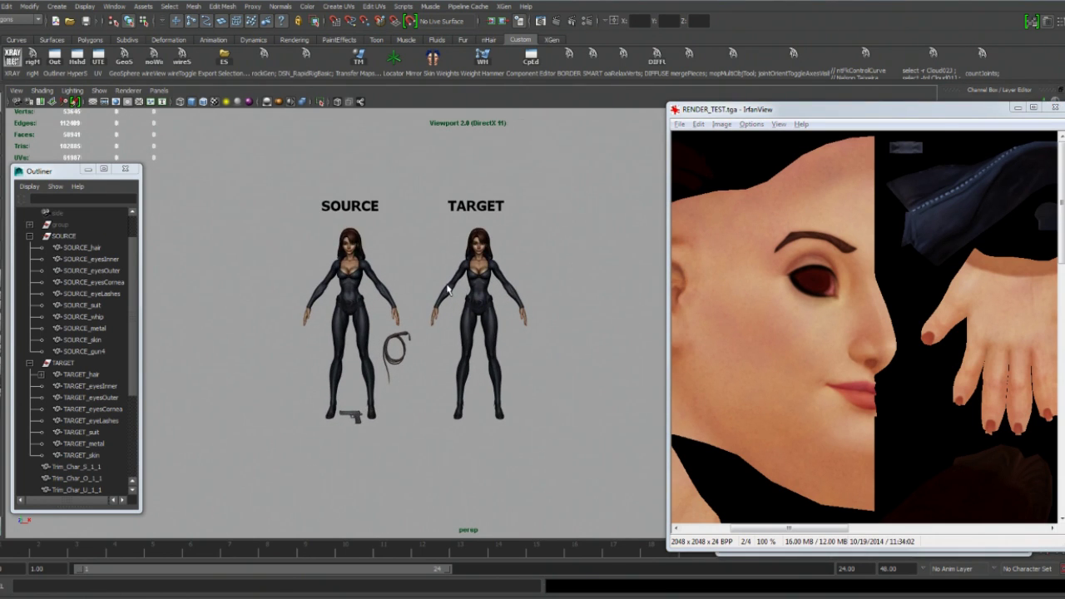
{"action": "middle_click_drag", "start_coordinate": [461, 282], "coordinate": [440, 287], "text": "alt"}
{"action": "right_click_drag", "start_coordinate": [440, 287], "coordinate": [455, 304], "text": "alt"}
{"action": "middle_click_drag", "start_coordinate": [441, 281], "coordinate": [463, 284], "text": "alt"}
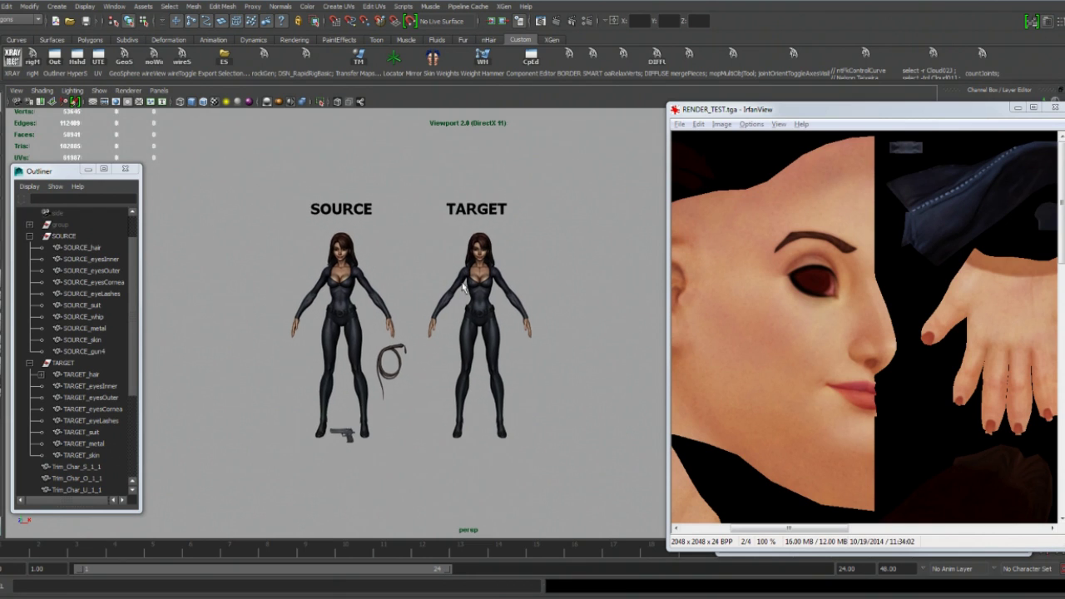
{"action": "right_click_drag", "start_coordinate": [462, 282], "coordinate": [506, 274], "text": "alt"}
{"action": "middle_click_drag", "start_coordinate": [481, 261], "coordinate": [465, 258], "text": "alt"}
{"action": "right_click_drag", "start_coordinate": [466, 258], "coordinate": [481, 257], "text": "alt"}
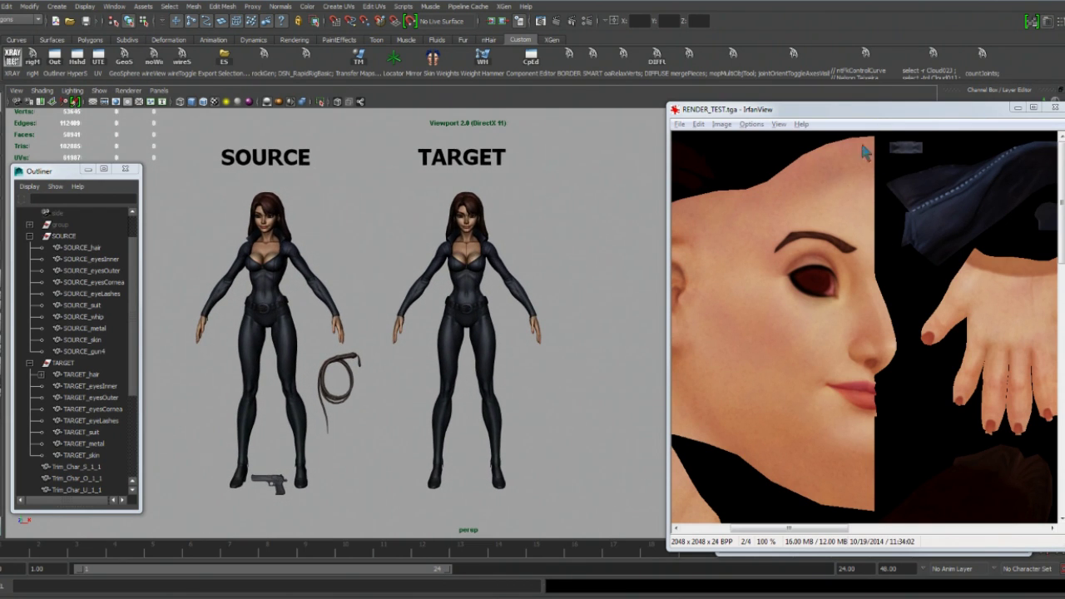
{"action": "left_click_drag", "start_coordinate": [859, 518], "coordinate": [920, 326]}
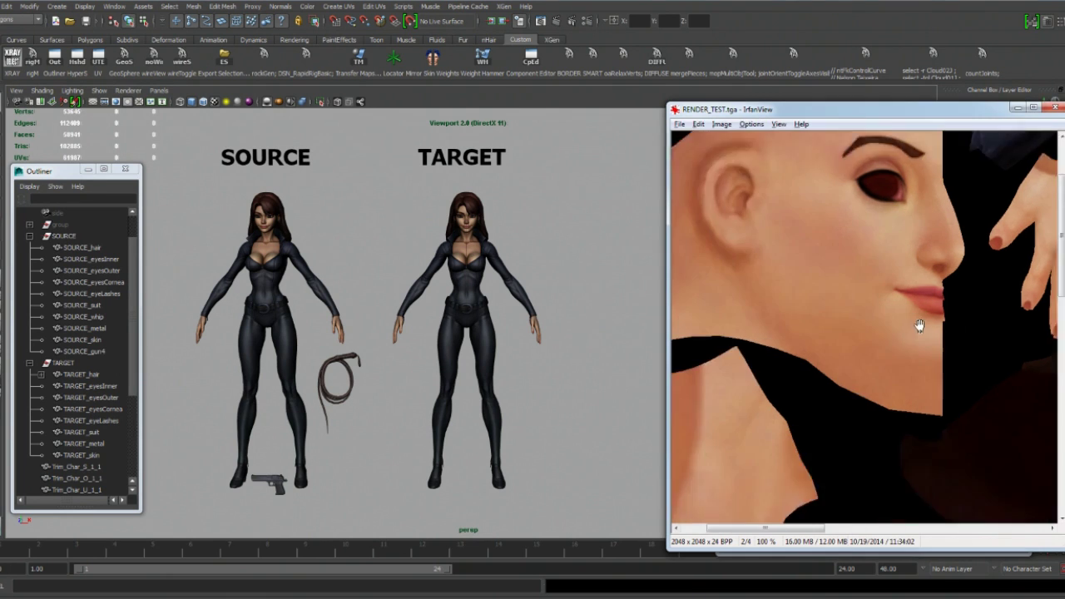
{"action": "right_click_drag", "start_coordinate": [920, 325], "coordinate": [1012, 297]}
{"action": "right_click_drag", "start_coordinate": [923, 259], "coordinate": [695, 334]}
{"action": "right_click_drag", "start_coordinate": [899, 333], "coordinate": [1025, 348]}
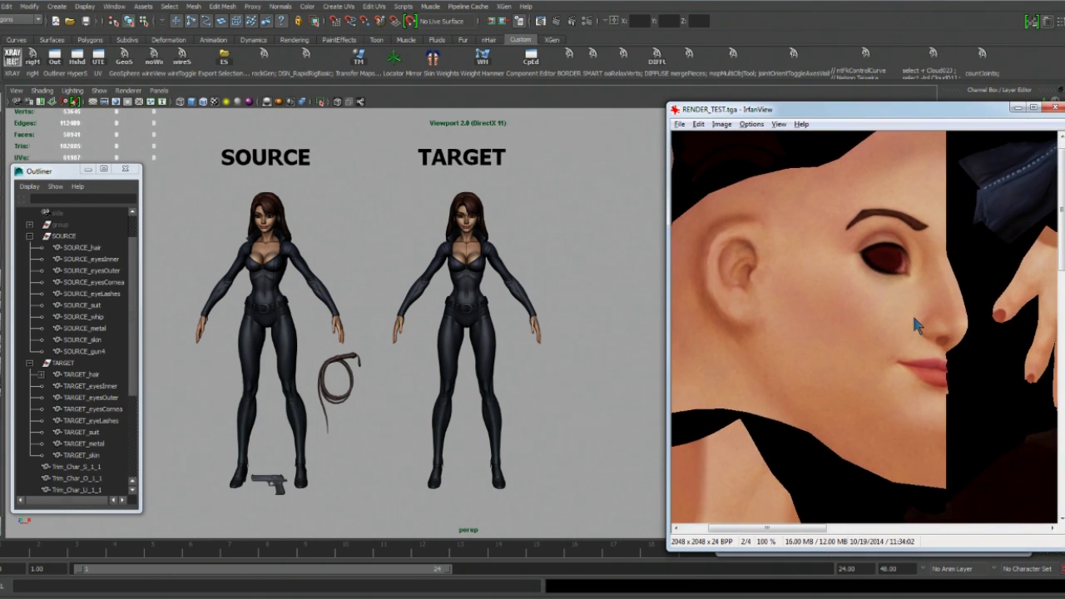
{"action": "left_click", "coordinate": [1056, 107]}
Recheck the fill texture seams value in Transfer Maps beside the characters and close the window.
{"action": "middle_click_drag", "start_coordinate": [541, 236], "coordinate": [564, 234], "text": "alt"}
{"action": "left_click_drag", "start_coordinate": [896, 115], "coordinate": [909, 107]}
{"action": "left_click", "coordinate": [857, 449]}
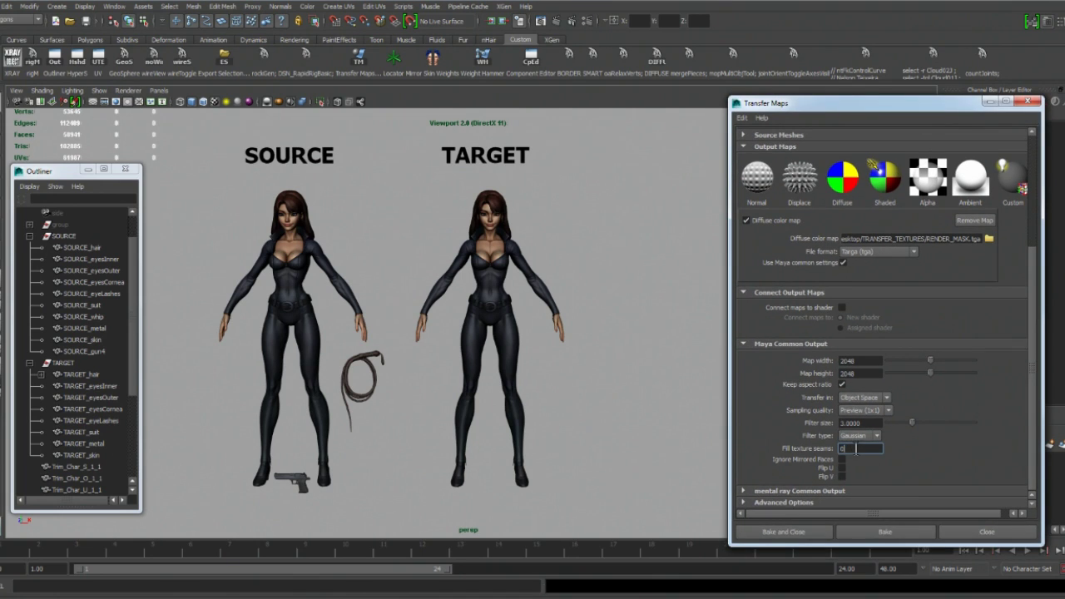
{"action": "left_click", "coordinate": [866, 451]}
{"action": "left_click_drag", "start_coordinate": [967, 106], "coordinate": [972, 107]}
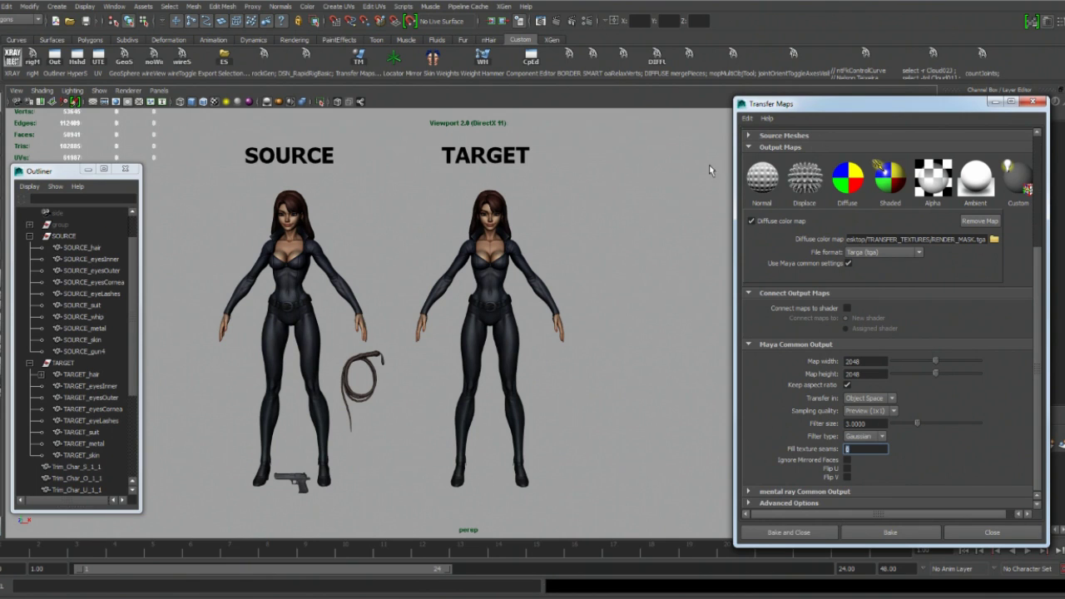
{"action": "left_click_drag", "start_coordinate": [868, 98], "coordinate": [873, 97]}
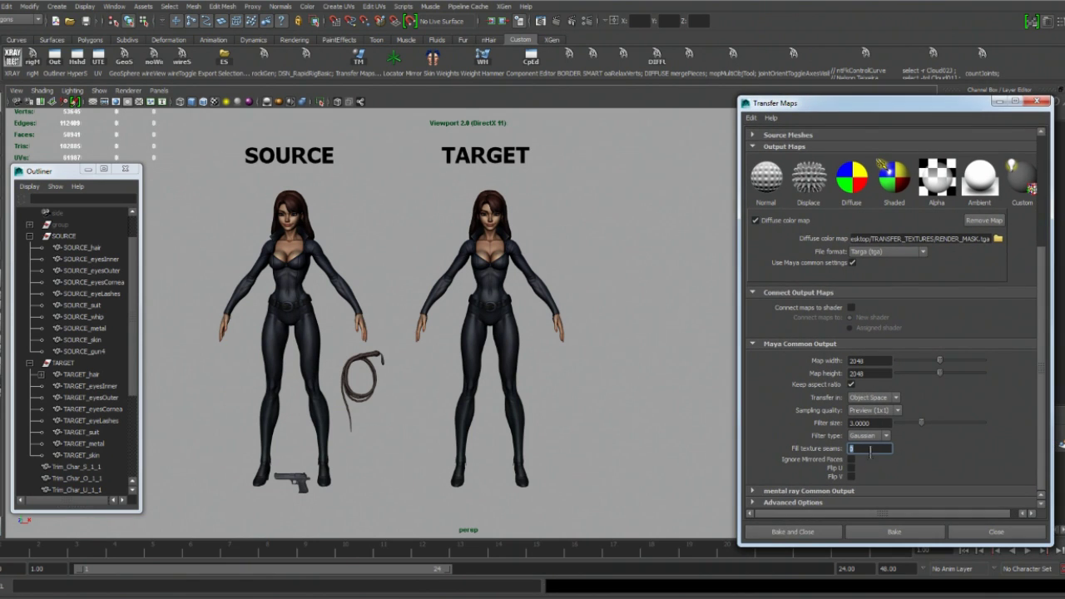
{"action": "left_click", "coordinate": [1037, 101]}
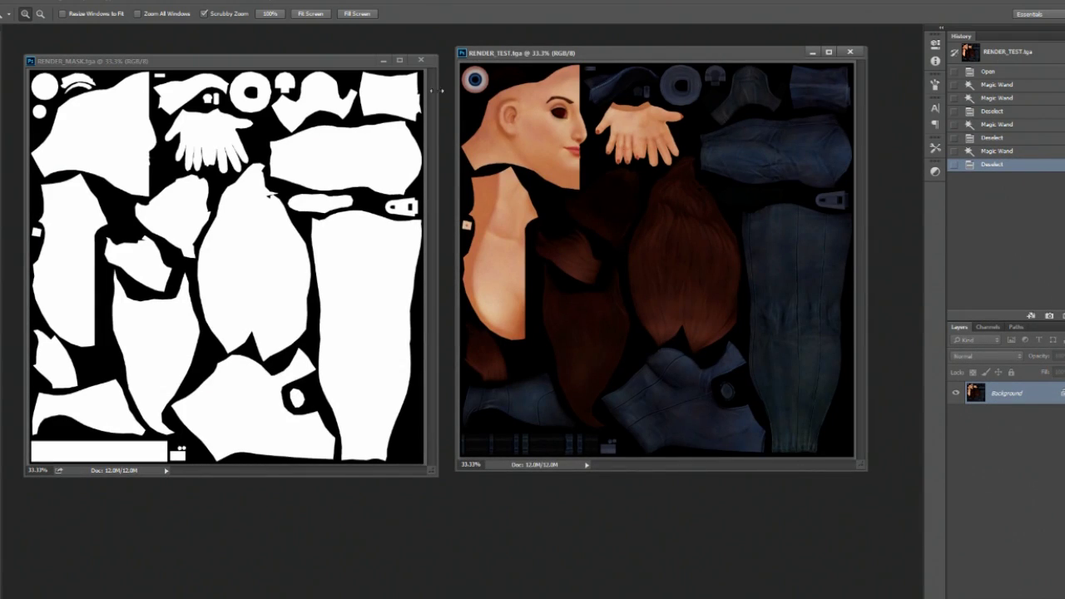
In Photoshop, try selecting the empty black areas around the shells in RENDER_TEST.tga using the Magic Wand with tolerance 0.
{"action": "mouse_move", "coordinate": [583, 58]}
{"action": "left_mouse_down"}
{"action": "mouse_move", "coordinate": [550, 70]}
{"action": "mouse_move", "coordinate": [552, 83]}
{"action": "mouse_move", "coordinate": [610, 79]}
{"action": "mouse_move", "coordinate": [595, 74]}
{"action": "left_mouse_up"}
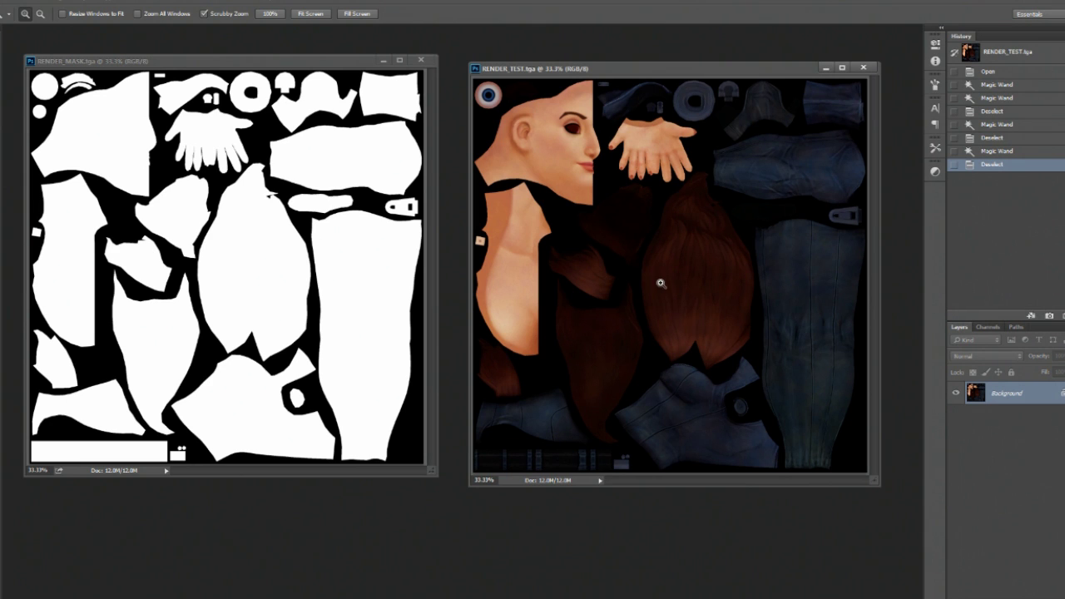
{"action": "key", "text": "w"}
{"action": "left_click", "coordinate": [802, 194]}
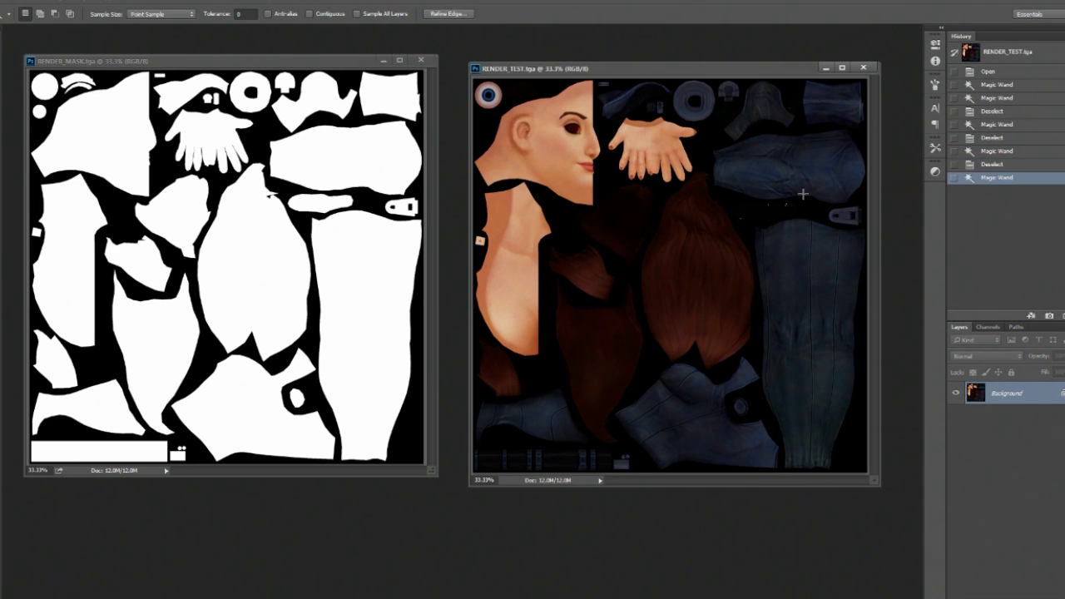
{"action": "left_click", "coordinate": [700, 227]}
{"action": "left_click", "coordinate": [718, 185]}
{"action": "left_click", "coordinate": [608, 173]}
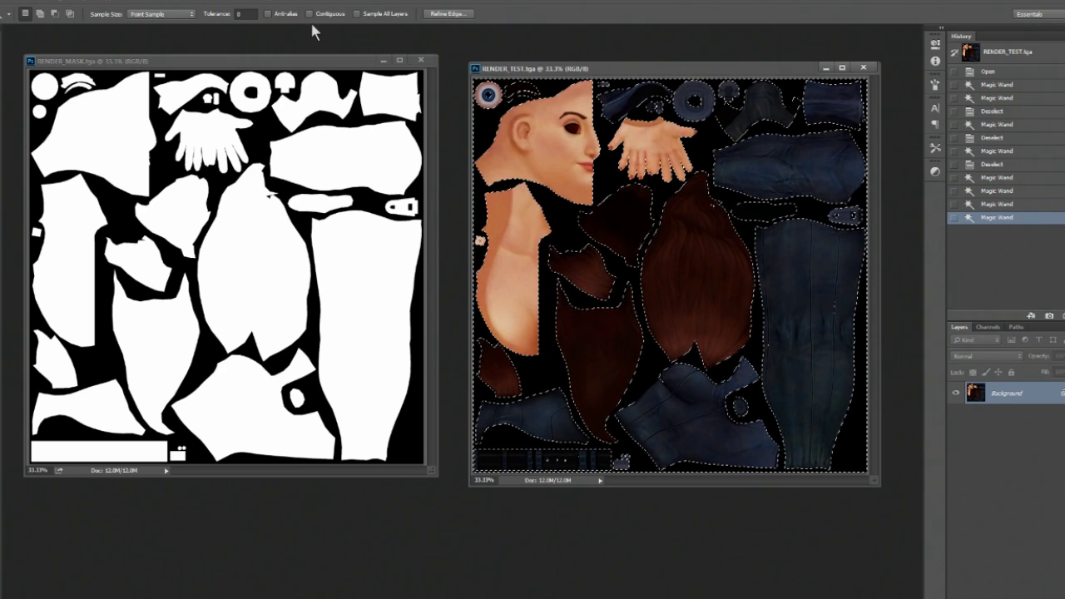
Clear the selection and reselect the black background of RENDER_TEST.tga using the Magic Wand with anti-alias off.
{"action": "left_click", "coordinate": [276, 15]}
{"action": "left_click", "coordinate": [276, 15]}
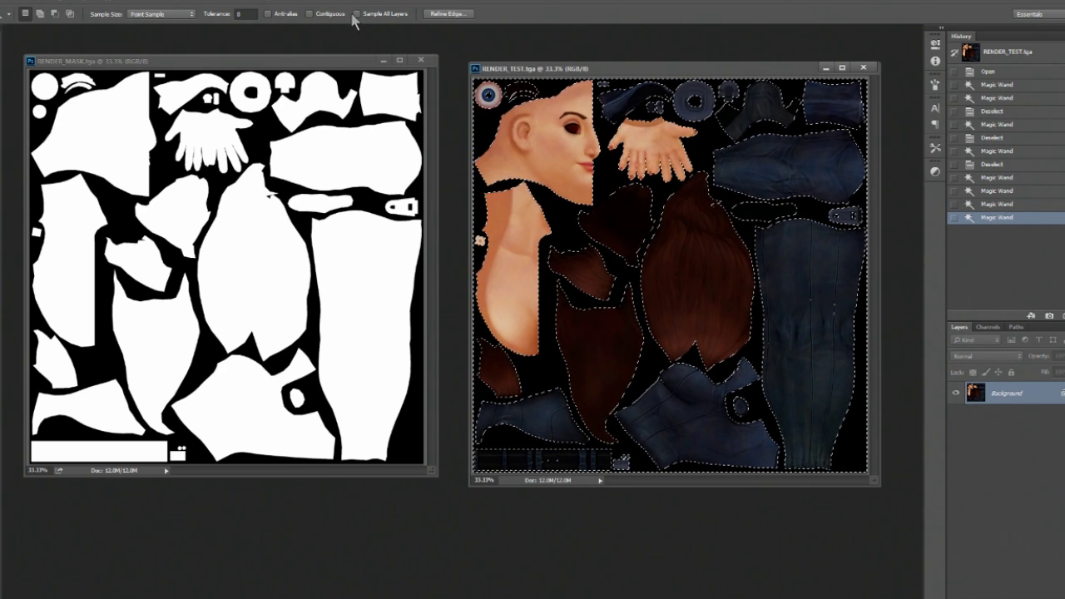
{"action": "key", "text": "ctrl+d"}
{"action": "left_click", "coordinate": [620, 170]}
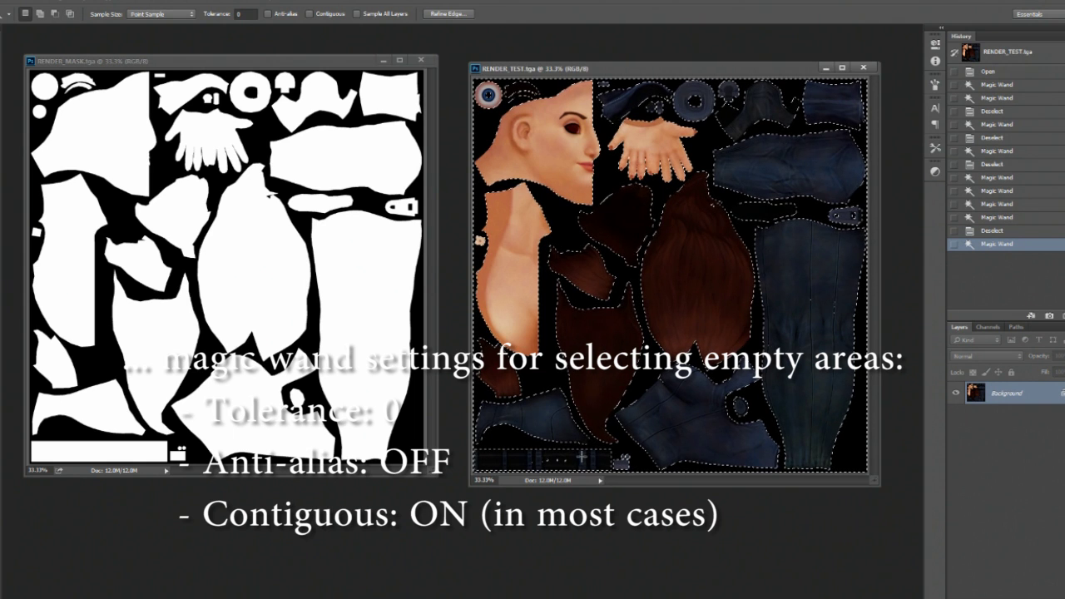
Inspect the selection outline around the belt, leg and hand shells in RENDER_TEST.tga, clear it, and bring RENDER_MASK.tga forward.
{"action": "key", "text": "z"}
{"action": "left_click", "coordinate": [596, 445]}
{"action": "left_click_drag", "start_coordinate": [596, 445], "coordinate": [679, 282]}
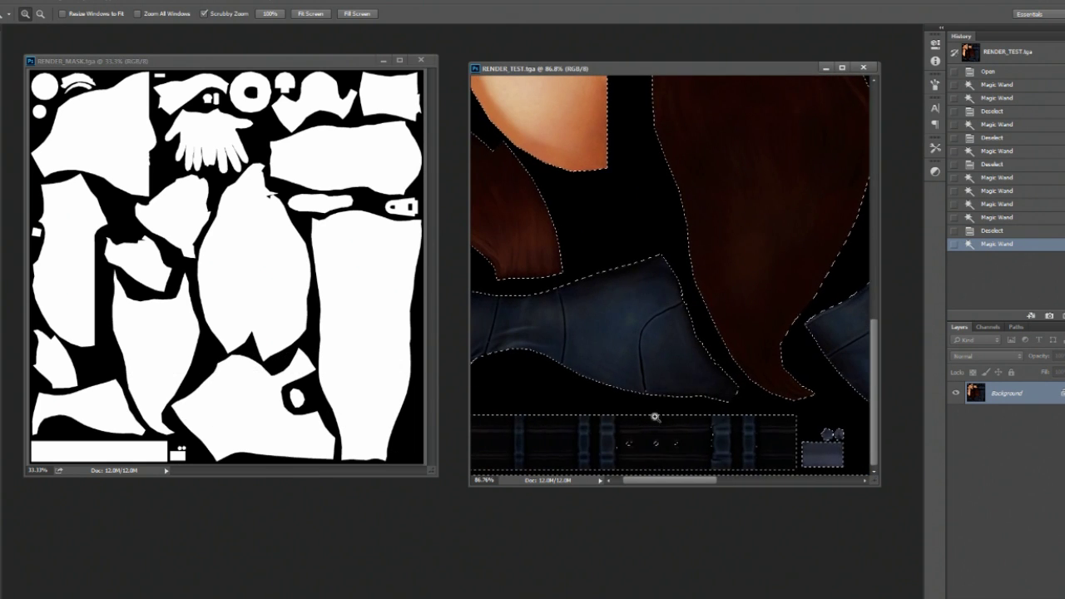
{"action": "left_click_drag", "start_coordinate": [657, 419], "coordinate": [705, 429]}
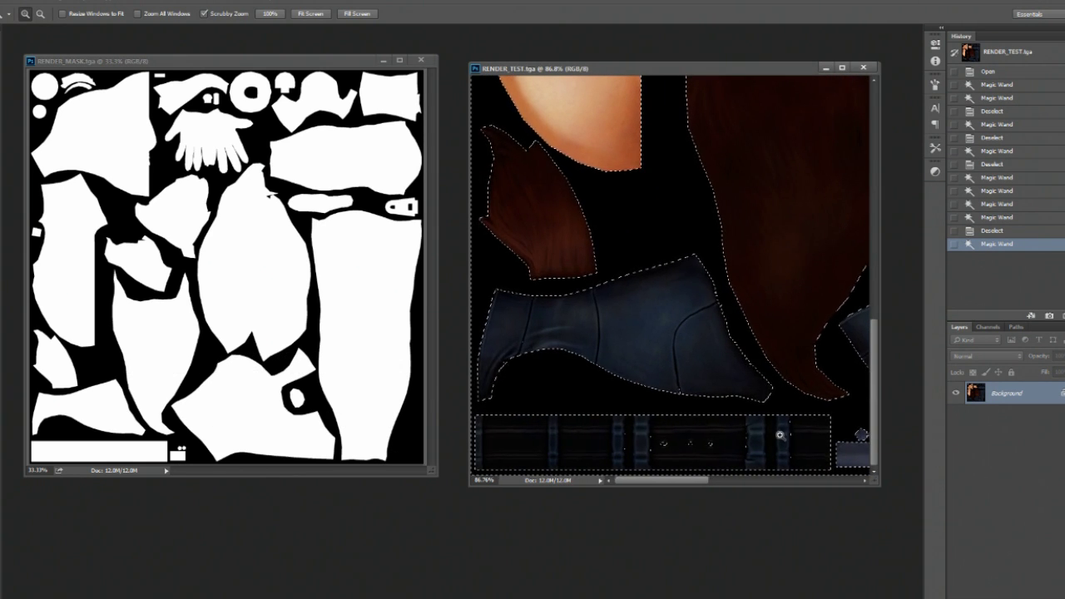
{"action": "left_click_drag", "start_coordinate": [774, 434], "coordinate": [627, 402]}
{"action": "left_click_drag", "start_coordinate": [789, 381], "coordinate": [621, 397]}
{"action": "mouse_move", "coordinate": [659, 312]}
{"action": "left_mouse_down"}
{"action": "mouse_move", "coordinate": [668, 397]}
{"action": "mouse_move", "coordinate": [672, 326]}
{"action": "left_mouse_up"}
{"action": "left_click_drag", "start_coordinate": [806, 348], "coordinate": [643, 351]}
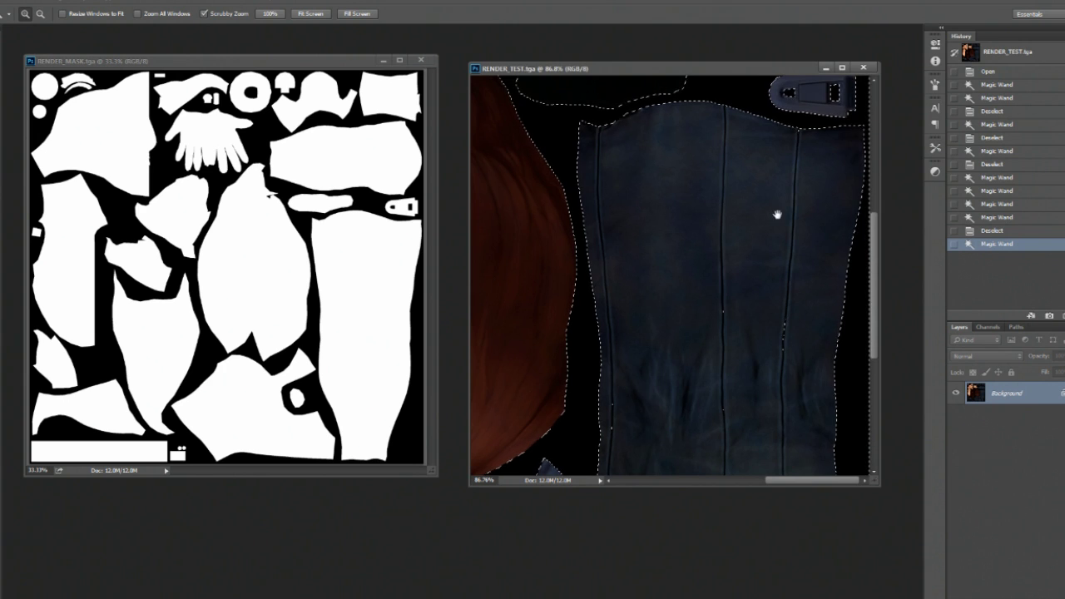
{"action": "left_click_drag", "start_coordinate": [778, 215], "coordinate": [777, 358]}
{"action": "left_click_drag", "start_coordinate": [653, 175], "coordinate": [673, 295]}
{"action": "left_click_drag", "start_coordinate": [574, 250], "coordinate": [806, 319]}
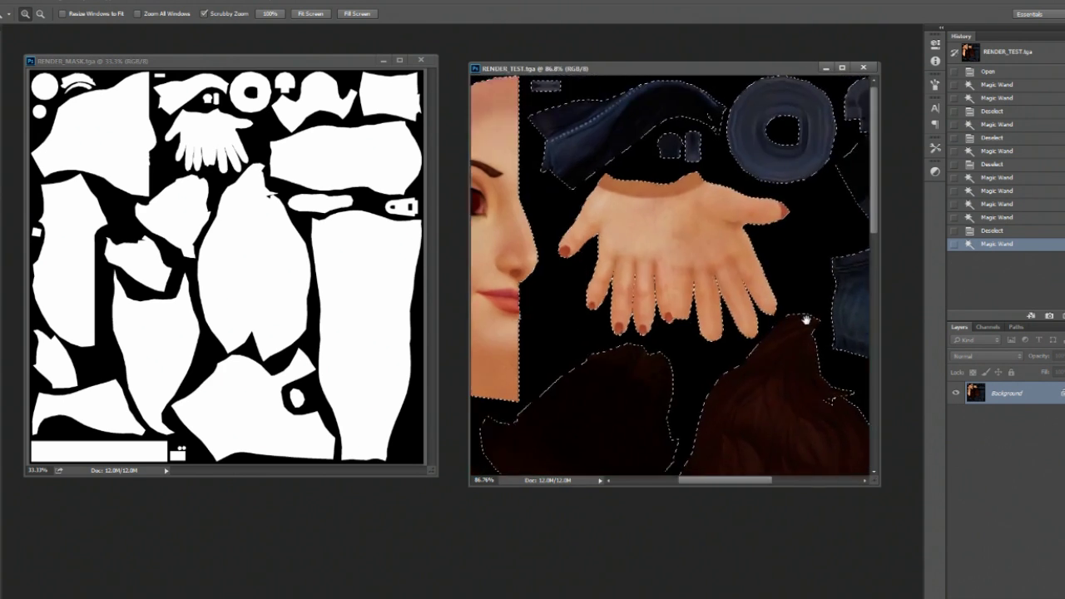
{"action": "left_click_drag", "start_coordinate": [696, 327], "coordinate": [730, 255]}
{"action": "left_click_drag", "start_coordinate": [761, 287], "coordinate": [694, 286]}
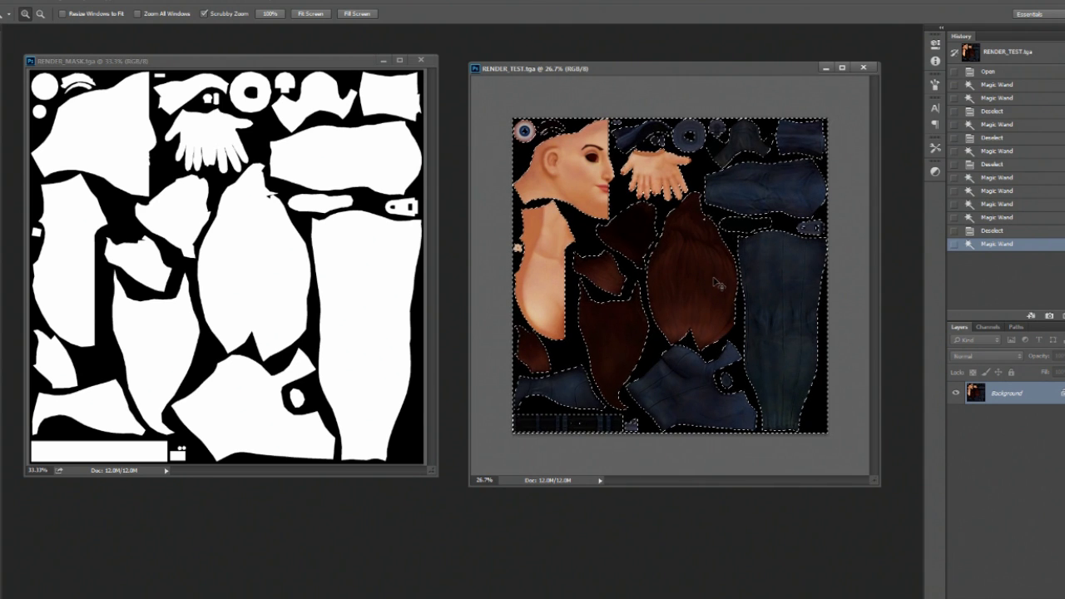
{"action": "key", "text": "ctrl+d"}
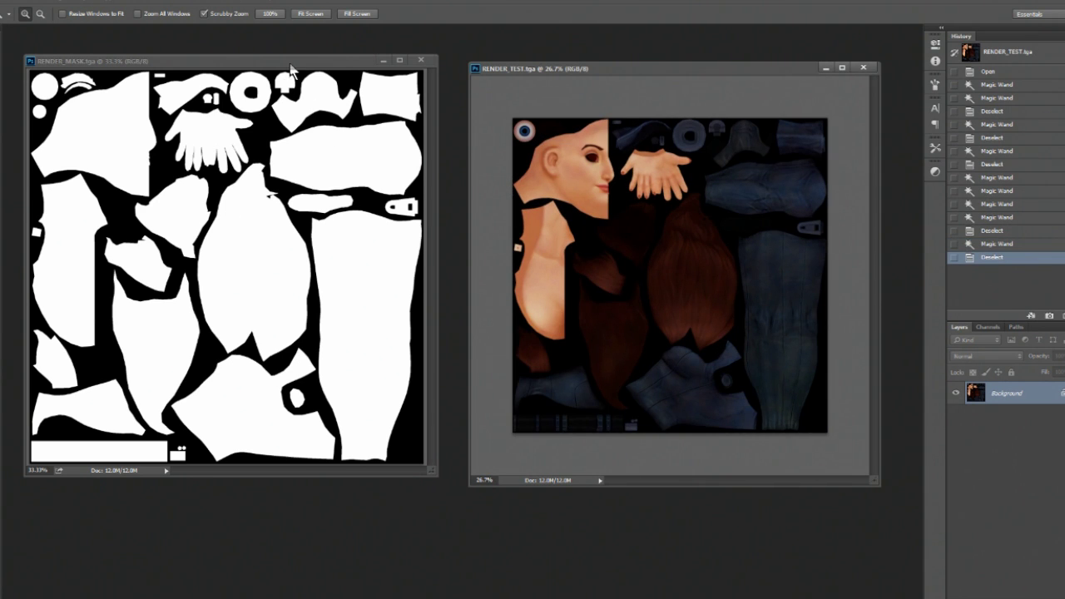
{"action": "left_click_drag", "start_coordinate": [290, 68], "coordinate": [300, 68]}
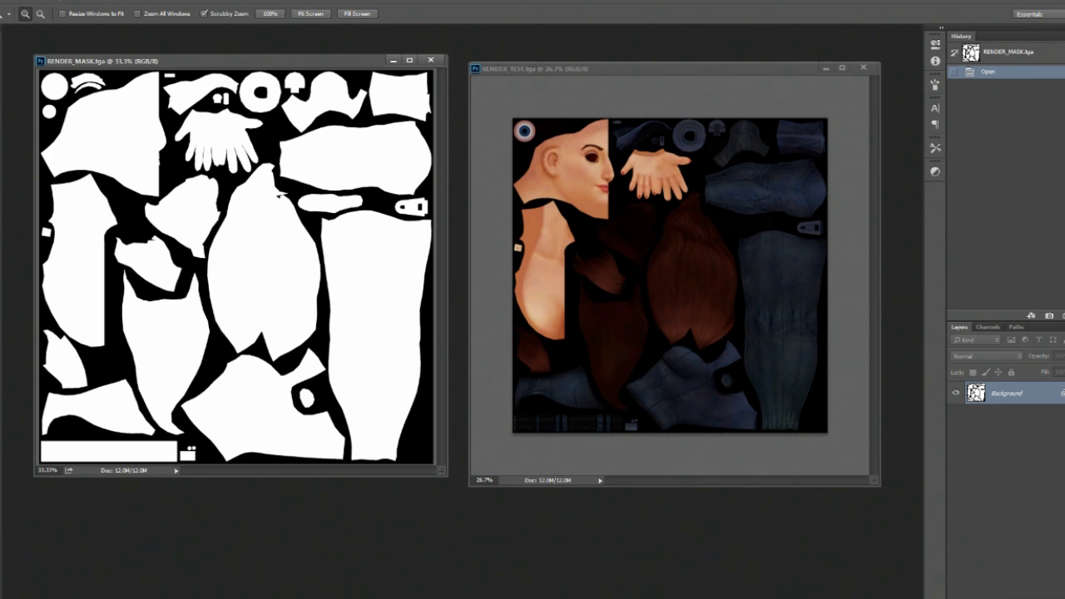
Switch to Maya and repeatedly select the source character's body meshes without the whip and gun, clearing the selection each time.
{"action": "key", "text": "alt+Tab"}
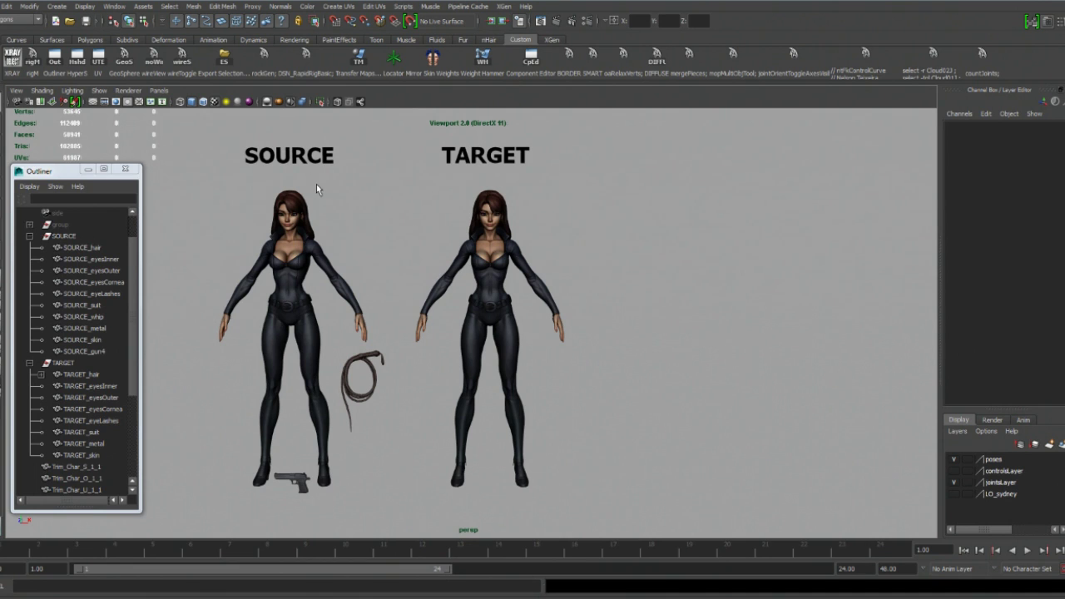
{"action": "left_click_drag", "start_coordinate": [317, 189], "coordinate": [189, 369]}
{"action": "left_click", "coordinate": [345, 206]}
{"action": "mouse_move", "coordinate": [255, 185]}
{"action": "left_mouse_down"}
{"action": "mouse_move", "coordinate": [299, 427]}
{"action": "mouse_move", "coordinate": [317, 443]}
{"action": "left_mouse_up"}
{"action": "left_click_drag", "start_coordinate": [360, 193], "coordinate": [205, 341]}
{"action": "left_click_drag", "start_coordinate": [209, 187], "coordinate": [324, 466]}
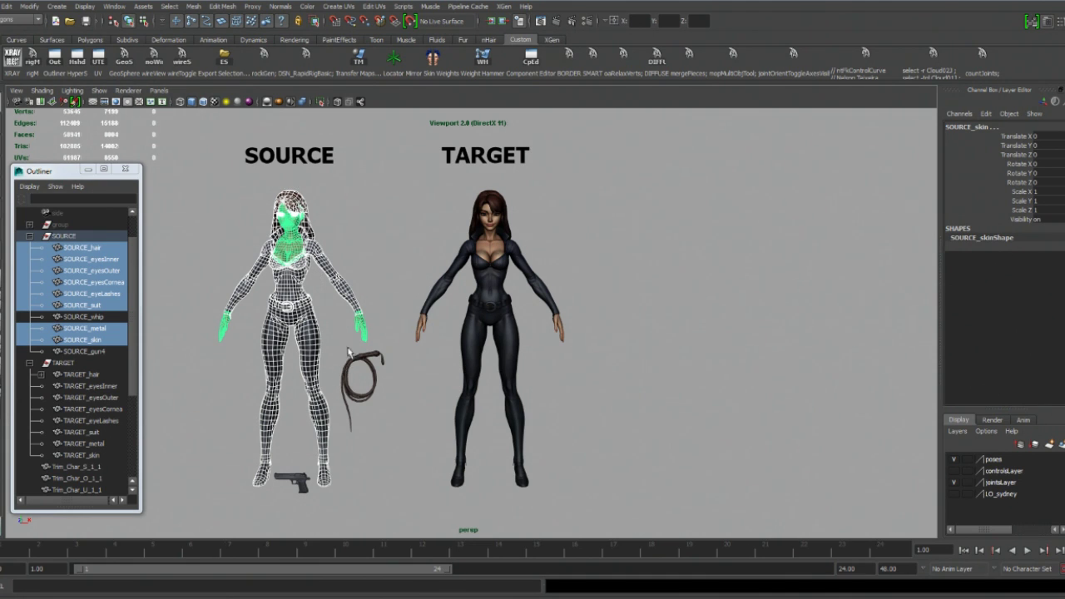
{"action": "left_click", "coordinate": [377, 223]}
{"action": "left_click_drag", "start_coordinate": [197, 173], "coordinate": [304, 400]}
{"action": "left_click", "coordinate": [372, 226]}
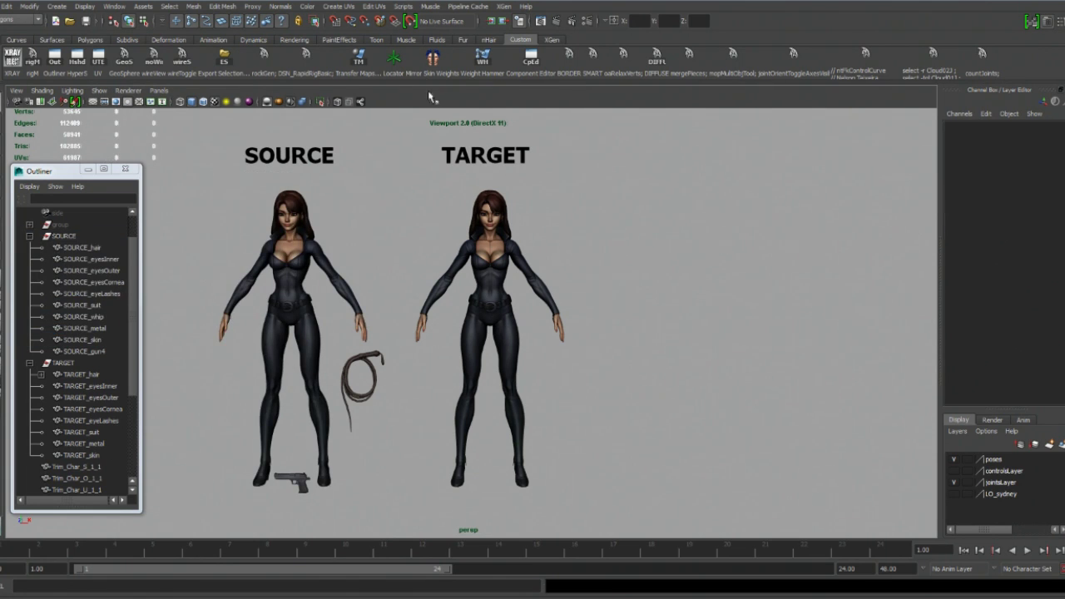
{"action": "left_click_drag", "start_coordinate": [222, 215], "coordinate": [283, 371]}
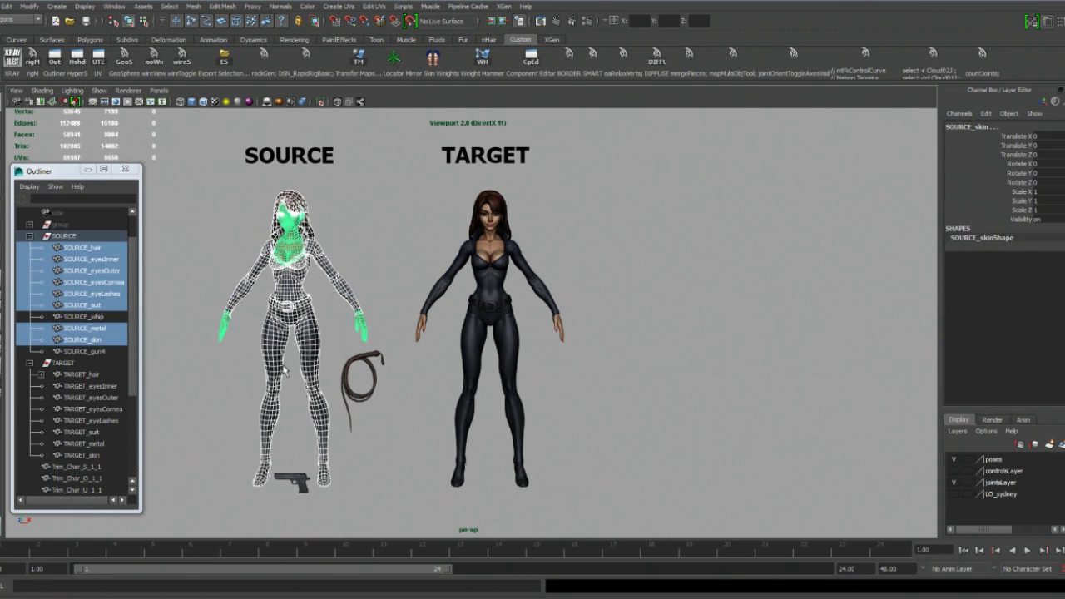
{"action": "left_click_drag", "start_coordinate": [232, 186], "coordinate": [314, 365]}
{"action": "left_click", "coordinate": [376, 232]}
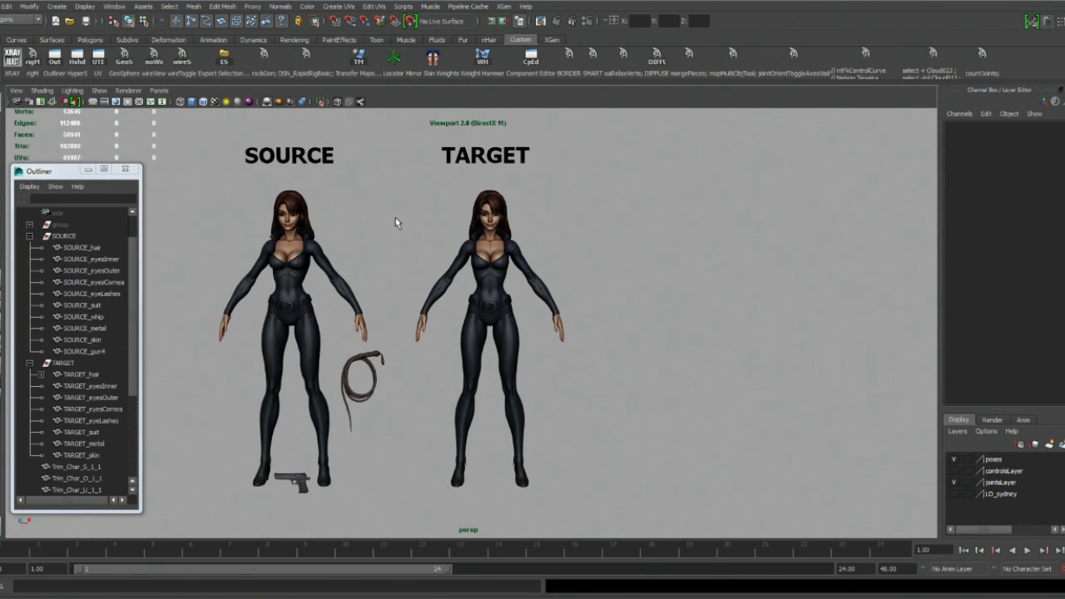
Reopen Transfer Maps and choose Preview (1x1) as the sampling quality in the Maya common output settings.
{"action": "left_click", "coordinate": [377, 78]}
{"action": "scroll", "coordinate": [846, 380], "scroll_direction": "down", "scroll_amount": 2}
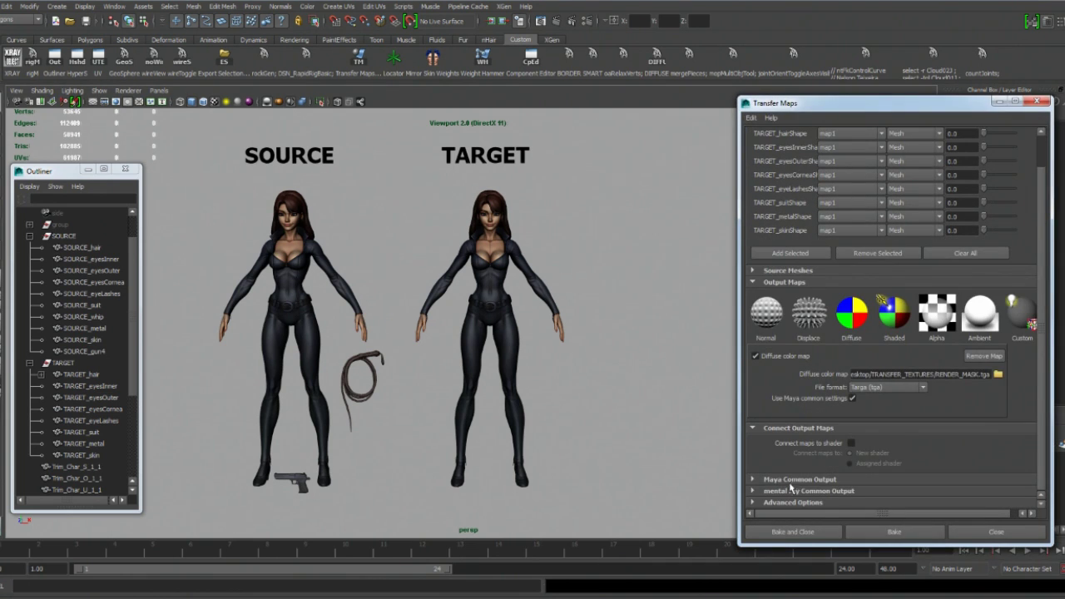
{"action": "left_click", "coordinate": [792, 480]}
{"action": "scroll", "coordinate": [791, 483], "scroll_direction": "down", "scroll_amount": 5}
{"action": "left_click", "coordinate": [896, 410]}
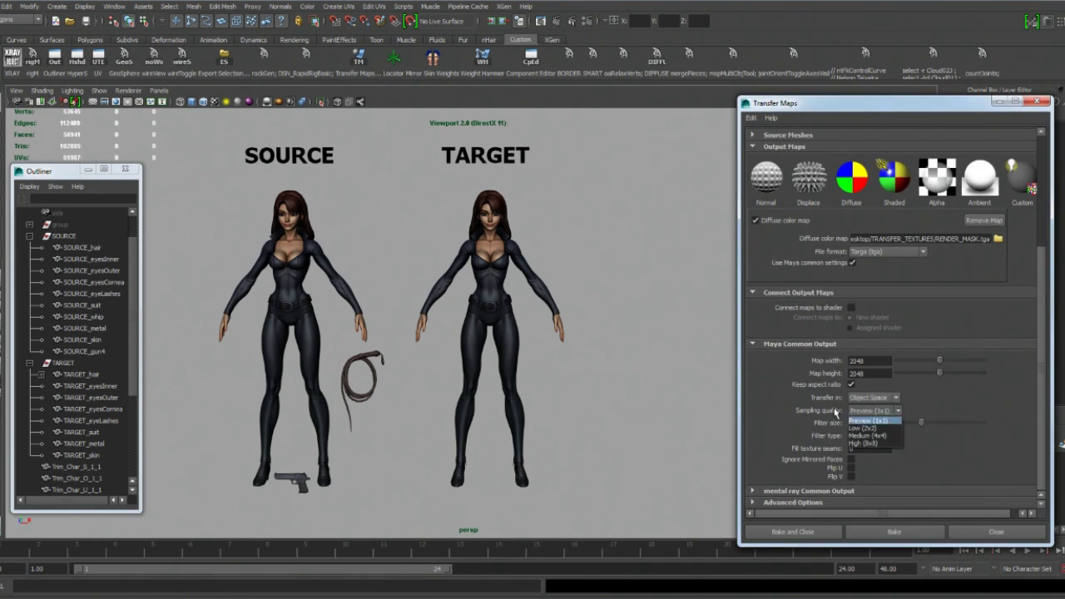
{"action": "left_click", "coordinate": [873, 419]}
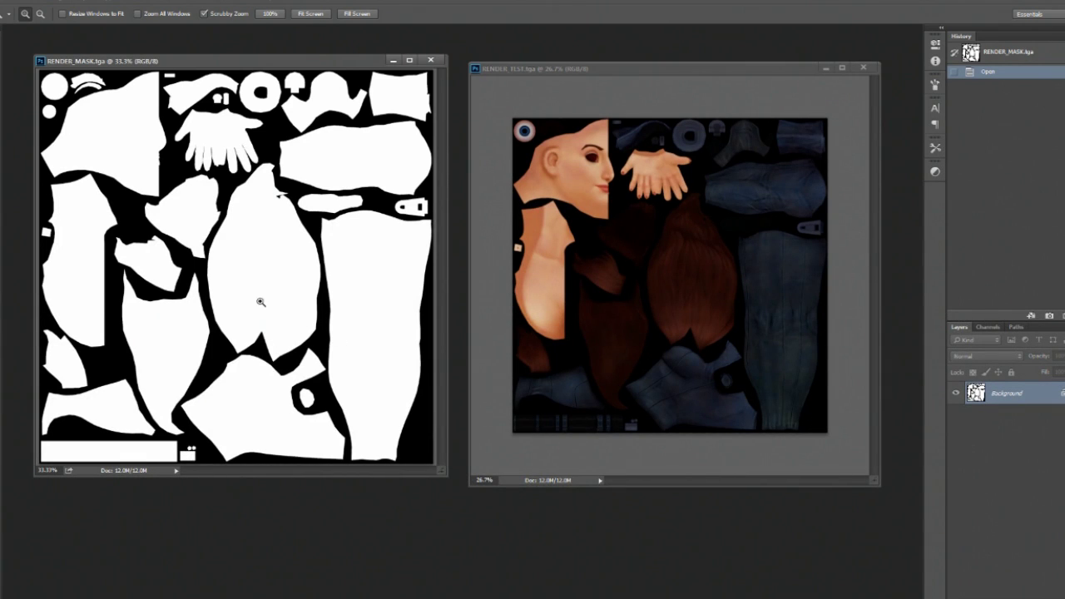
Copy the entire RENDER_MASK.tga canvas and convert the background of RENDER_TEST.tga into a regular layer.
{"action": "key", "text": "ctrl+a"}
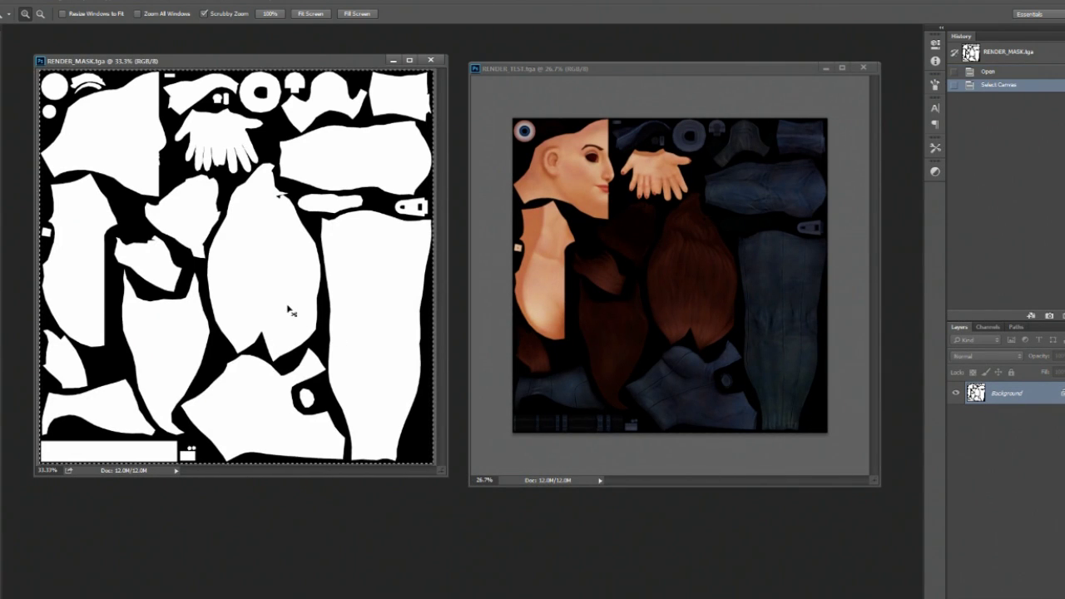
{"action": "left_click", "coordinate": [615, 343]}
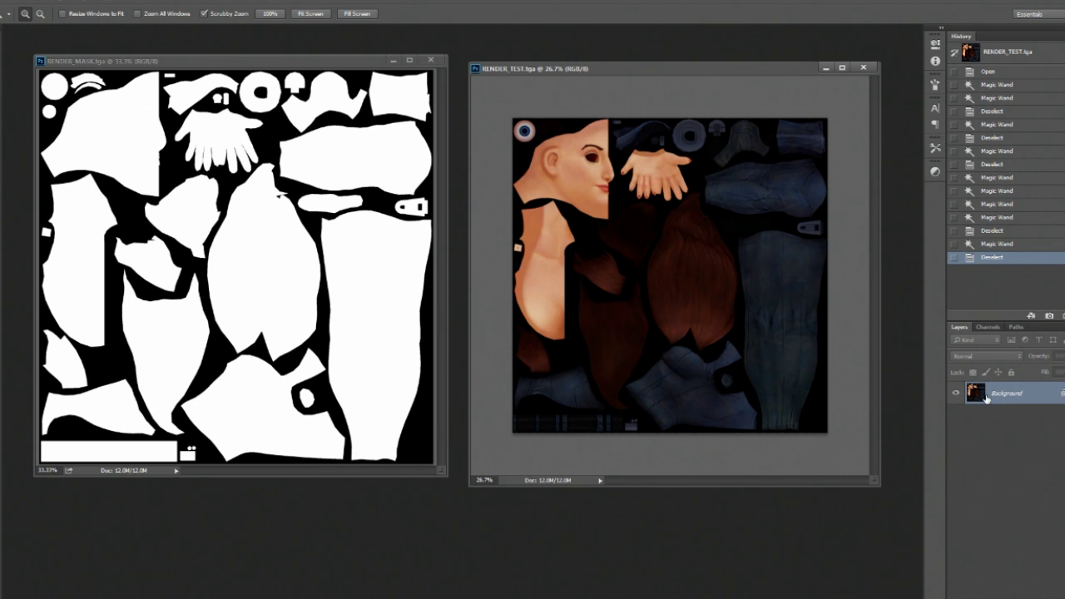
{"action": "double_click", "coordinate": [978, 394], "text": "alt"}
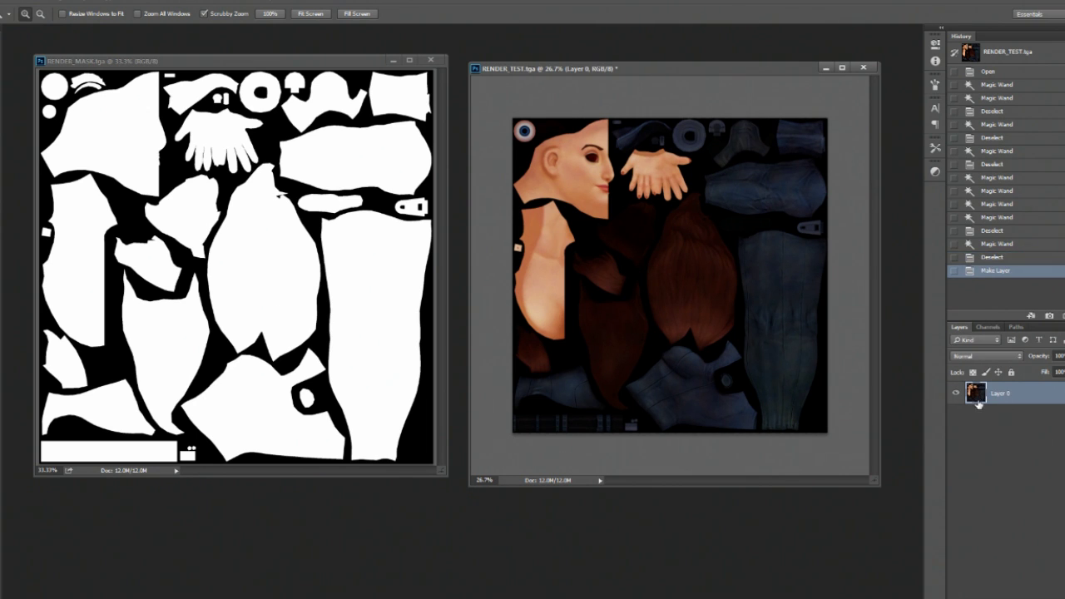
Add a layer mask to Layer 0, paste the copied RENDER_MASK image into it and apply the mask.
{"action": "left_click", "coordinate": [975, 594]}
{"action": "left_click", "coordinate": [1002, 393], "text": "alt"}
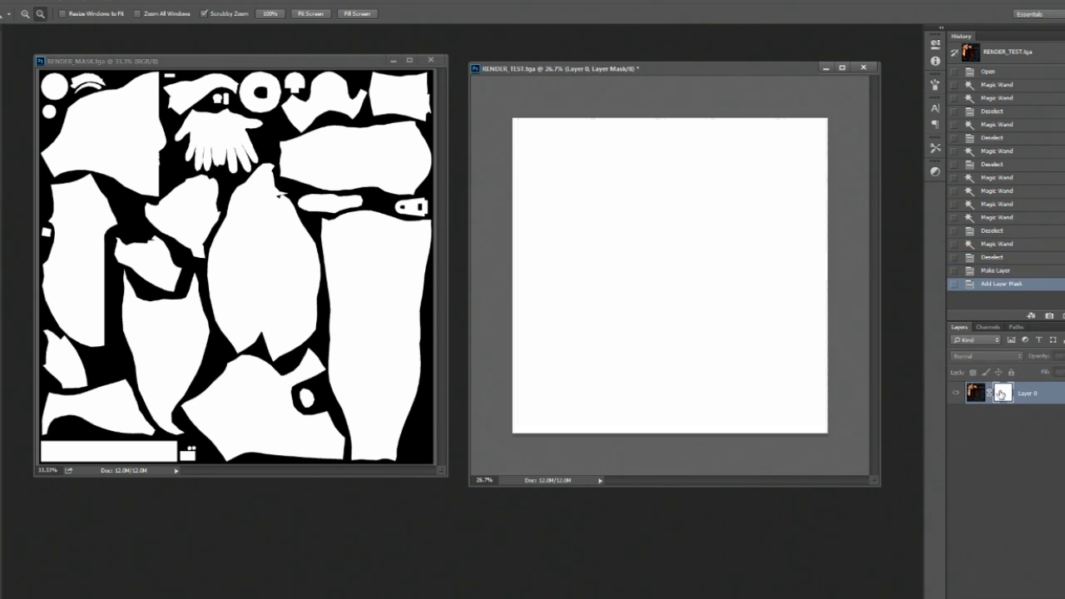
{"action": "key", "text": "ctrl+v"}
{"action": "left_click", "coordinate": [976, 392]}
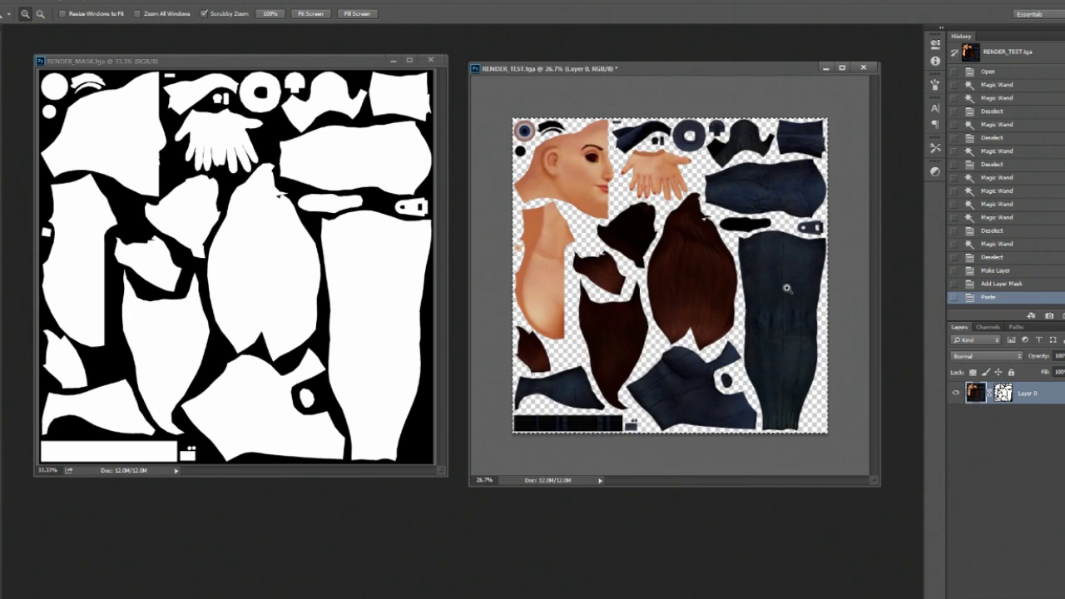
{"action": "key", "text": "ctrl+d"}
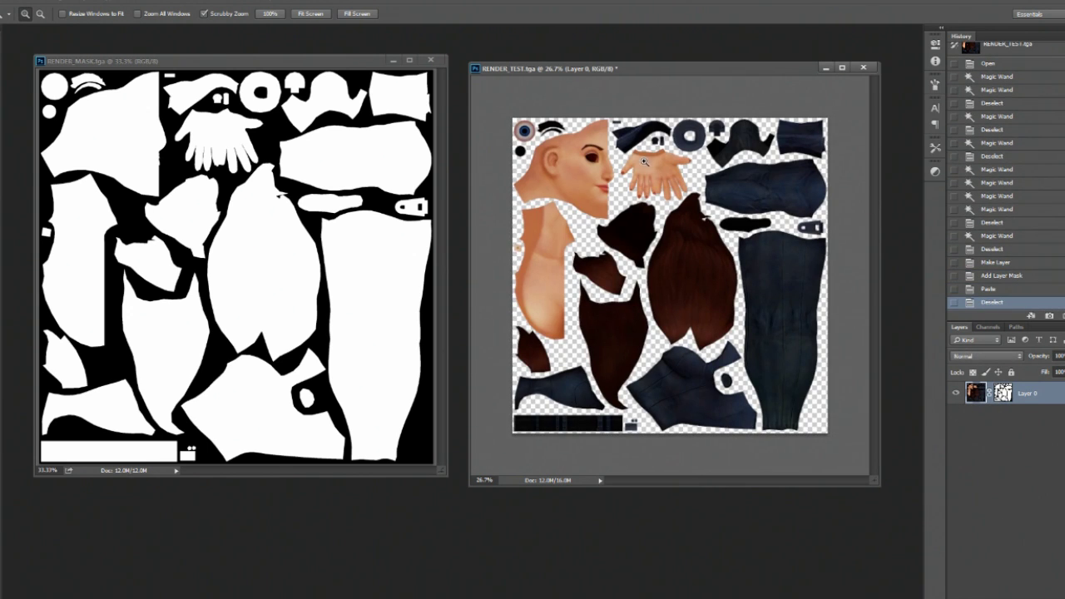
{"action": "right_click", "coordinate": [1003, 394]}
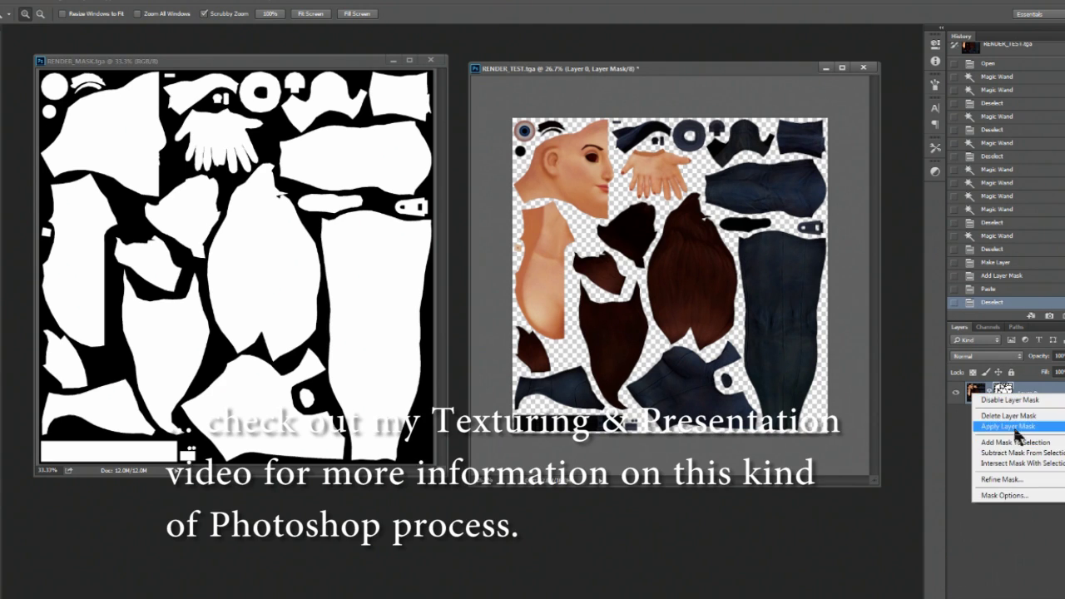
{"action": "left_click", "coordinate": [1018, 435]}
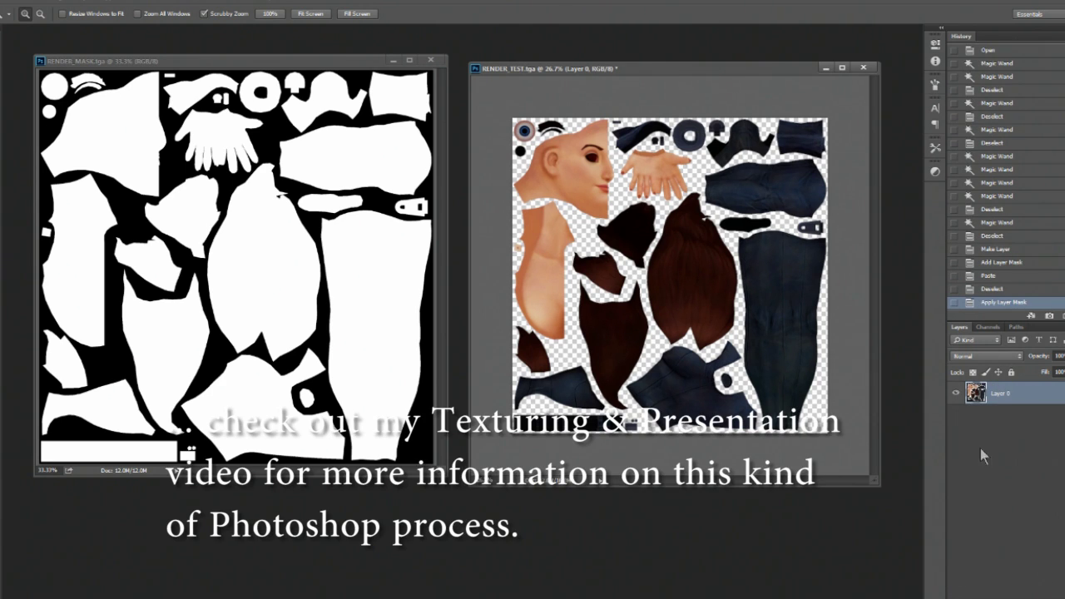
Add a black-filled layer beneath Layer 0 in RENDER_TEST.tga and convert it to the background.
{"action": "left_click", "coordinate": [1057, 596]}
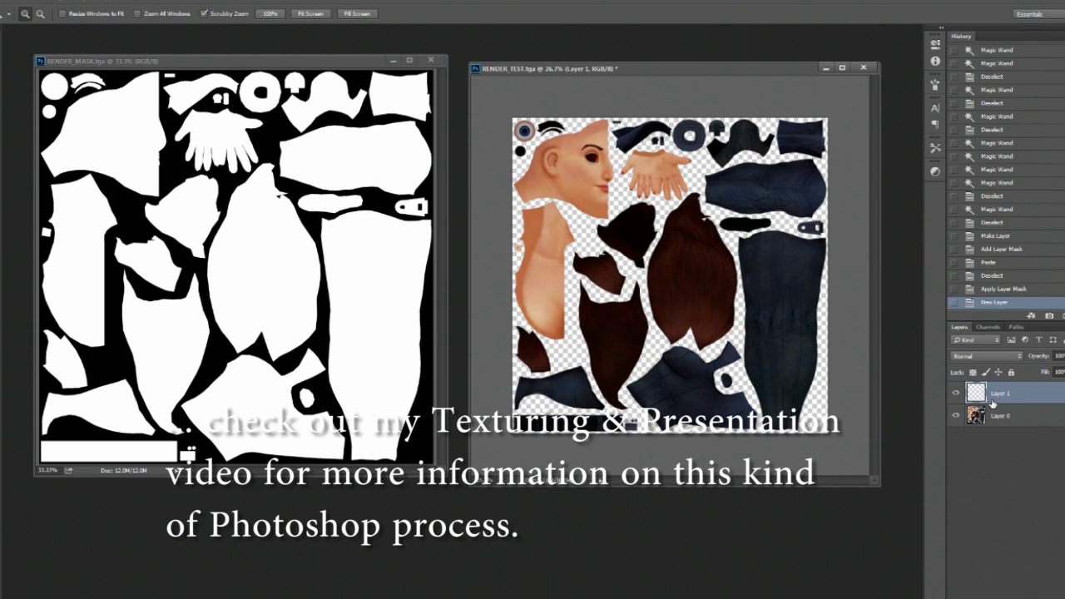
{"action": "left_click_drag", "start_coordinate": [990, 401], "coordinate": [978, 426]}
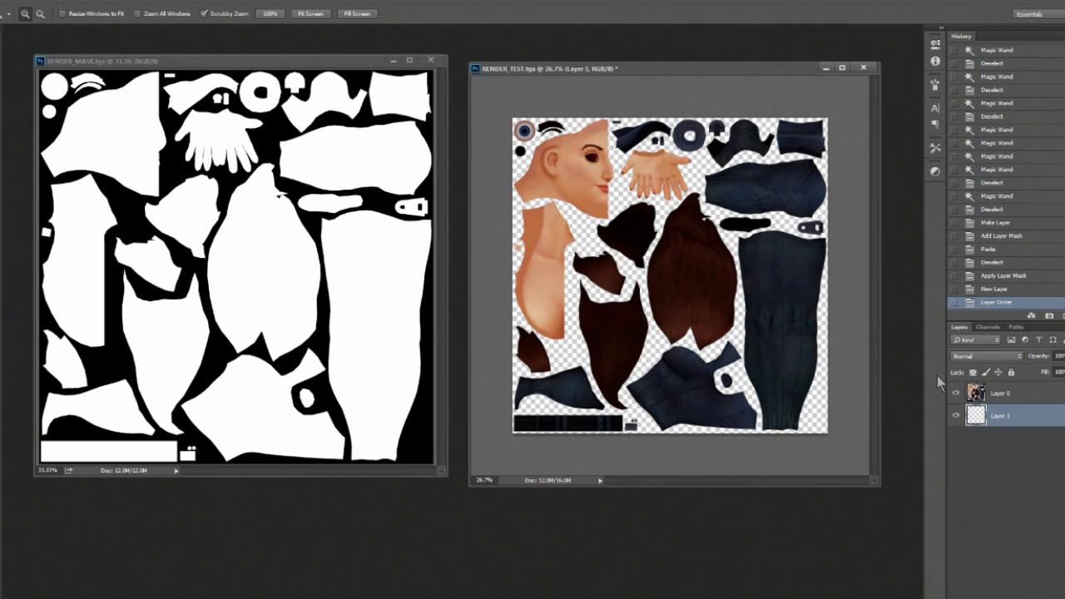
{"action": "key", "text": "alt+BackSpace"}
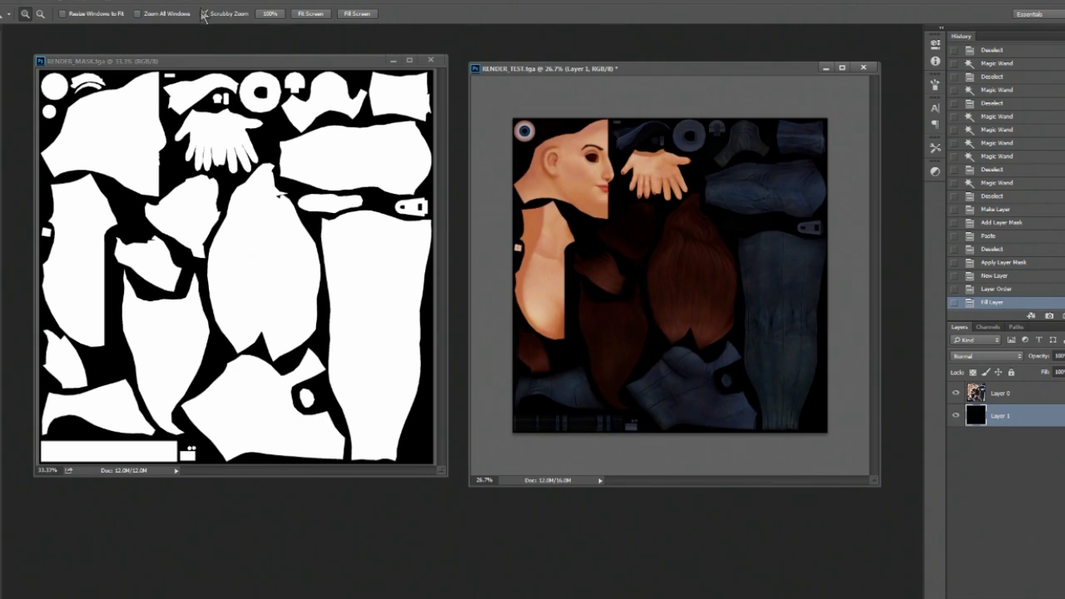
{"action": "left_click", "coordinate": [104, 2]}
{"action": "mouse_move", "coordinate": [102, 12]}
{"action": "left_click", "coordinate": [262, 23]}
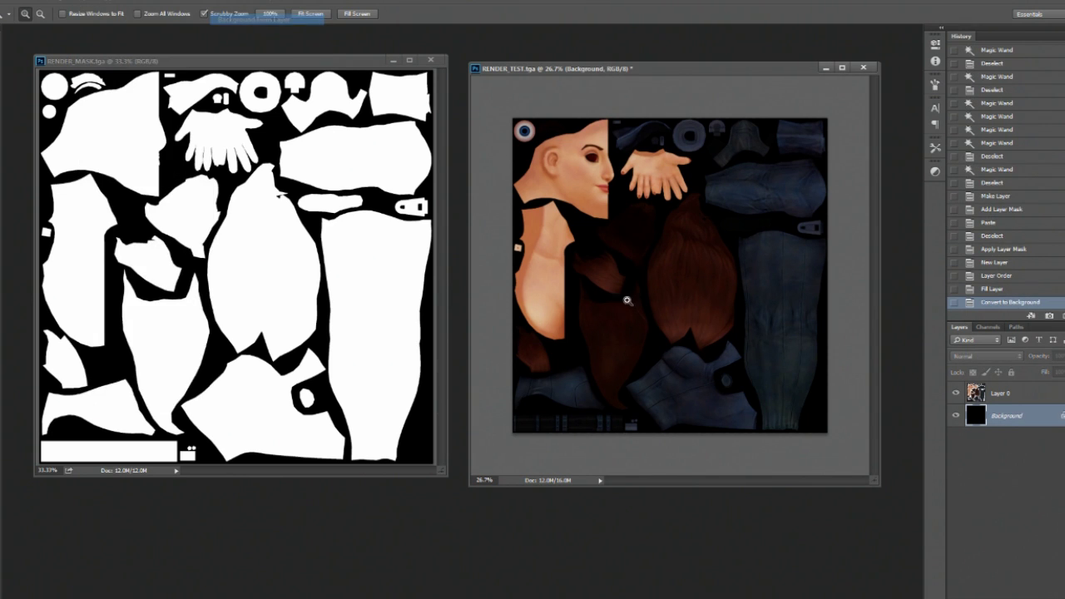
Check the cut-out texture shells by toggling Layer 0's visibility and loading its transparency as a temporary selection.
{"action": "left_click", "coordinate": [983, 394]}
{"action": "left_click", "coordinate": [957, 394]}
{"action": "left_click", "coordinate": [957, 394]}
{"action": "left_click", "coordinate": [956, 394]}
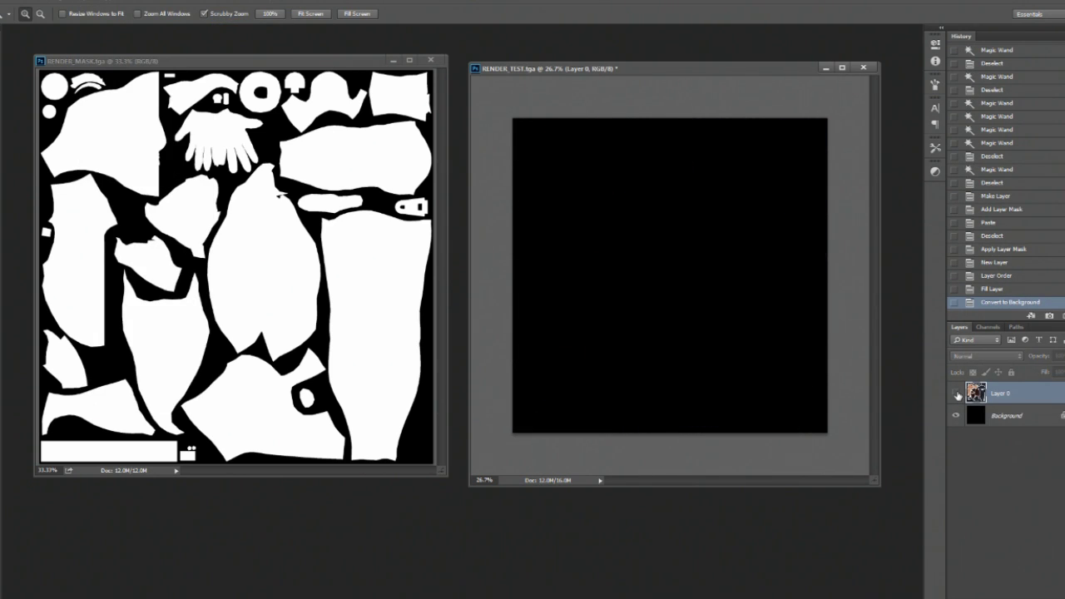
{"action": "left_click", "coordinate": [957, 394]}
{"action": "left_click", "coordinate": [976, 393], "text": "ctrl"}
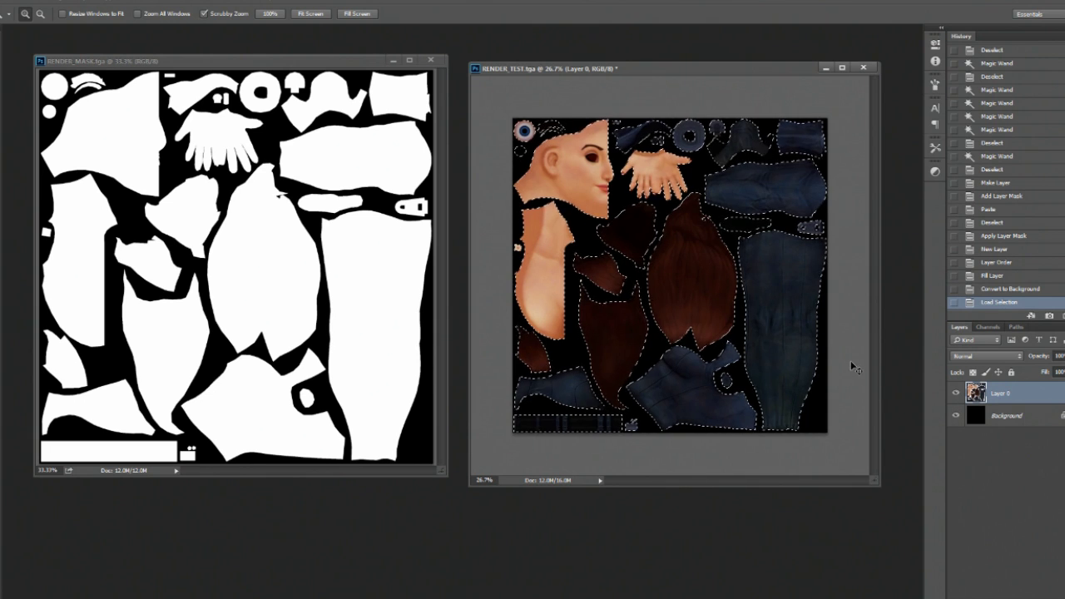
{"action": "key", "text": "ctrl+d"}
Open the xNormal Dilation filter options for Layer 0.
{"action": "left_click", "coordinate": [144, 2]}
{"action": "mouse_move", "coordinate": [164, 2]}
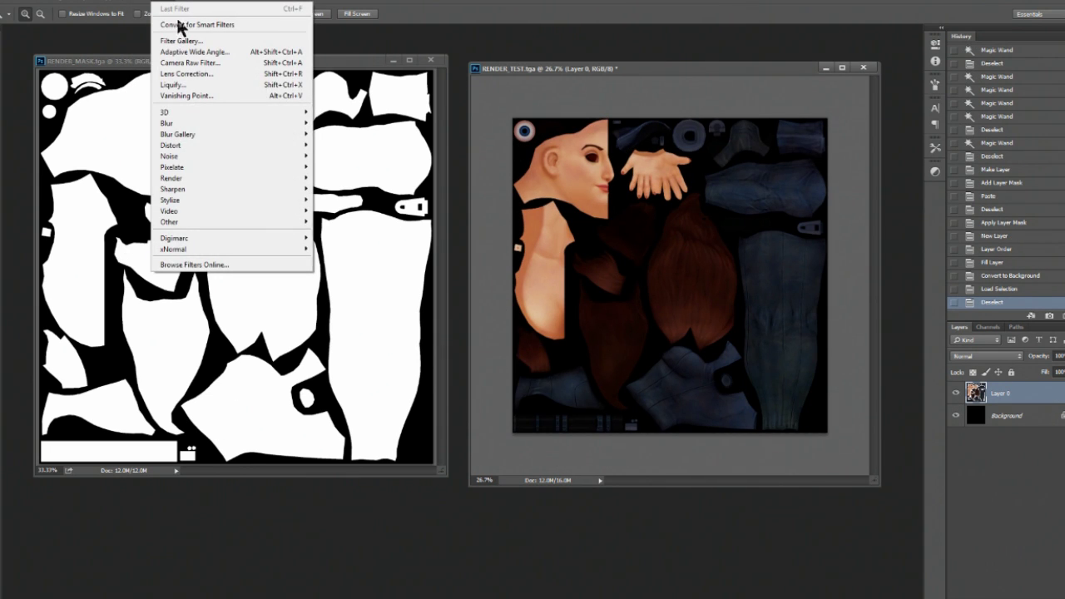
{"action": "mouse_move", "coordinate": [190, 251]}
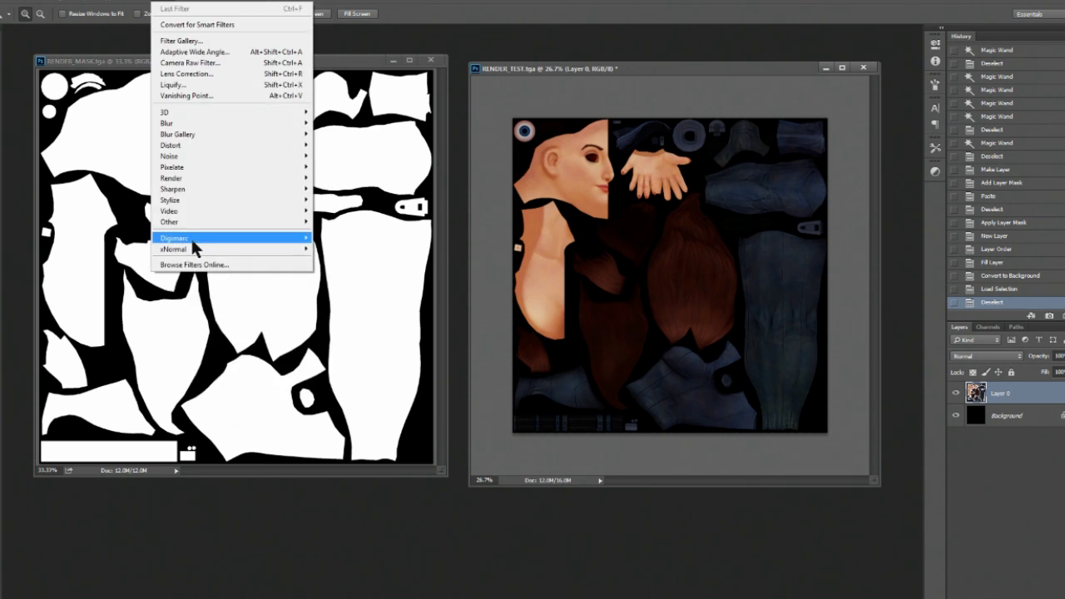
{"action": "left_click", "coordinate": [85, 249]}
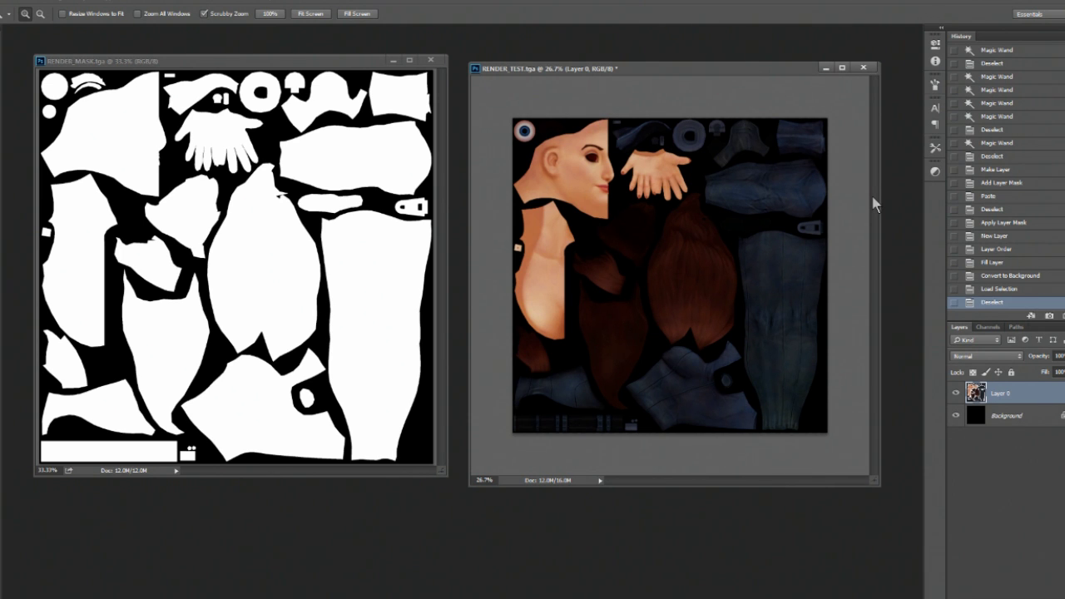
{"action": "left_click_drag", "start_coordinate": [553, 175], "coordinate": [410, 139]}
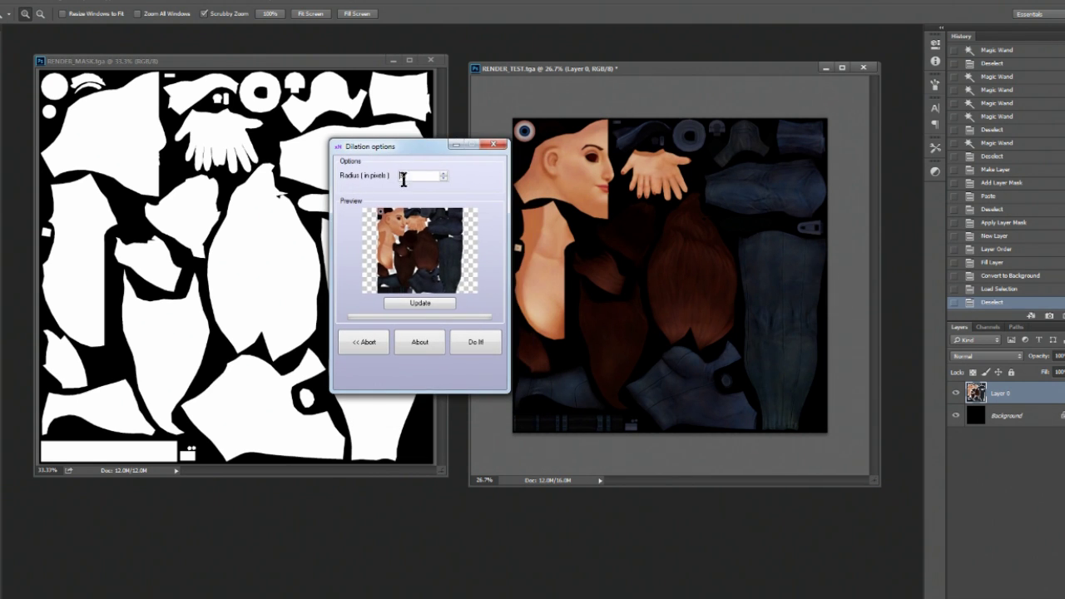
Set the dilation radius to 32 pixels and run the filter on Layer 0.
{"action": "left_click_drag", "start_coordinate": [408, 178], "coordinate": [363, 175]}
{"action": "left_click", "coordinate": [416, 179]}
{"action": "left_click_drag", "start_coordinate": [417, 146], "coordinate": [424, 145]}
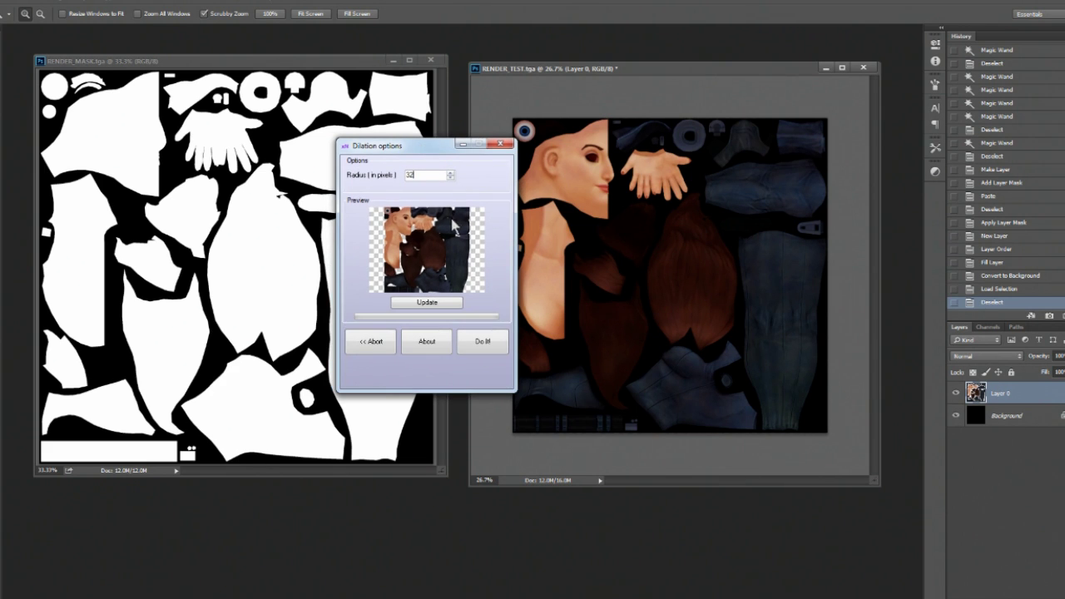
{"action": "double_click", "coordinate": [424, 176]}
{"action": "left_click", "coordinate": [419, 175]}
{"action": "left_click_drag", "start_coordinate": [414, 148], "coordinate": [422, 164]}
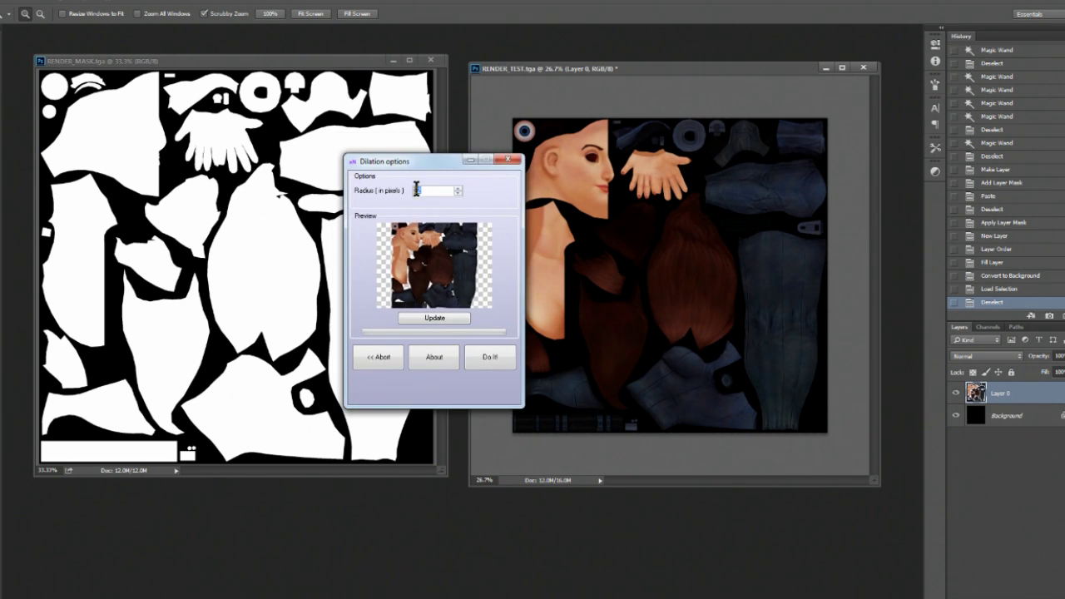
{"action": "double_click", "coordinate": [418, 190]}
{"action": "left_click_drag", "start_coordinate": [448, 163], "coordinate": [419, 297]}
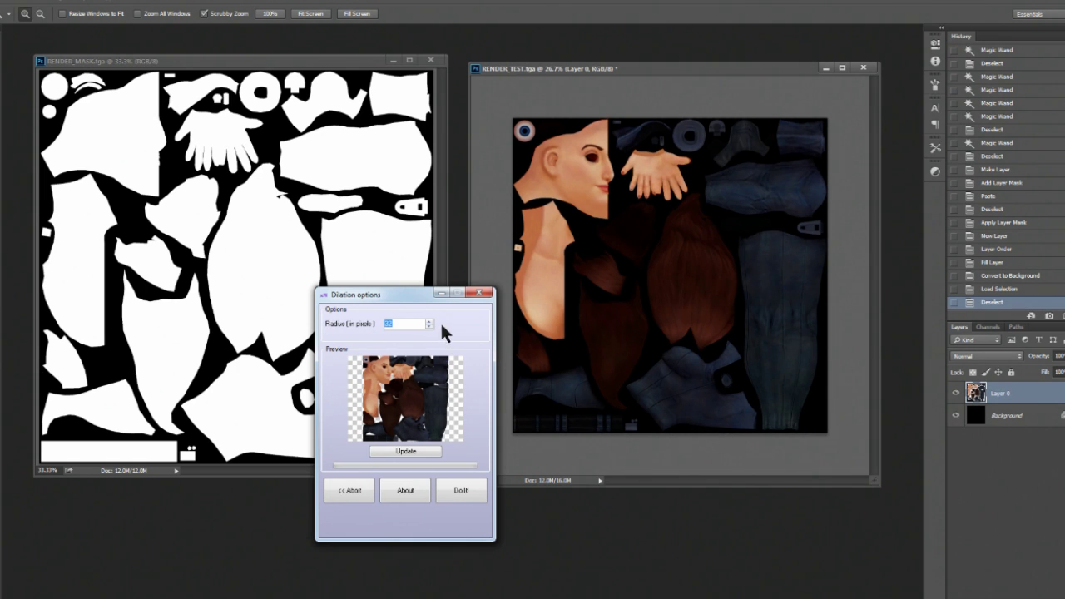
{"action": "left_click_drag", "start_coordinate": [414, 293], "coordinate": [429, 268]}
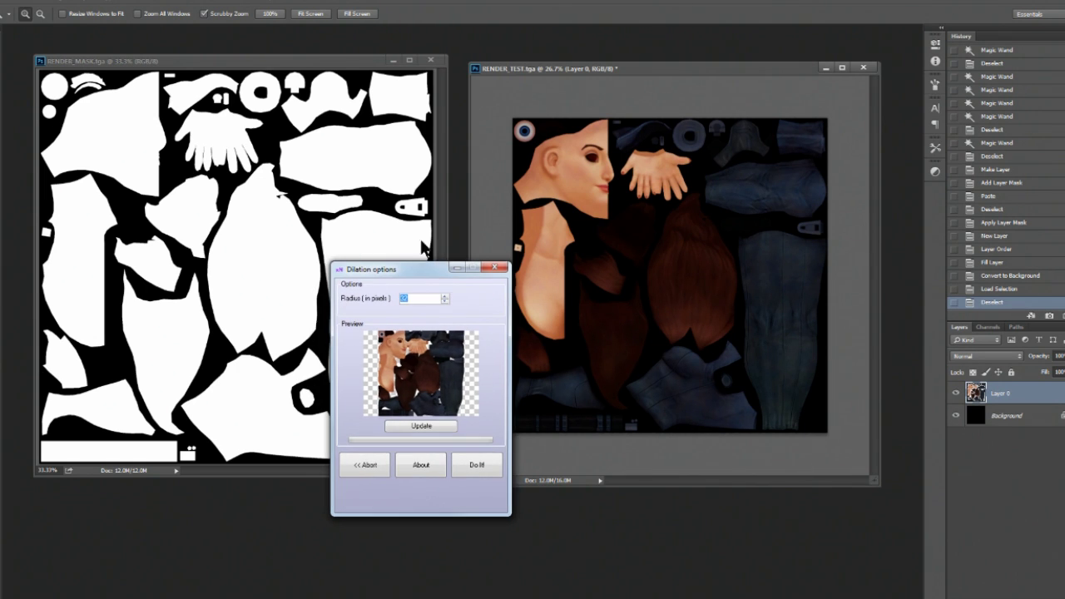
{"action": "left_click", "coordinate": [474, 465]}
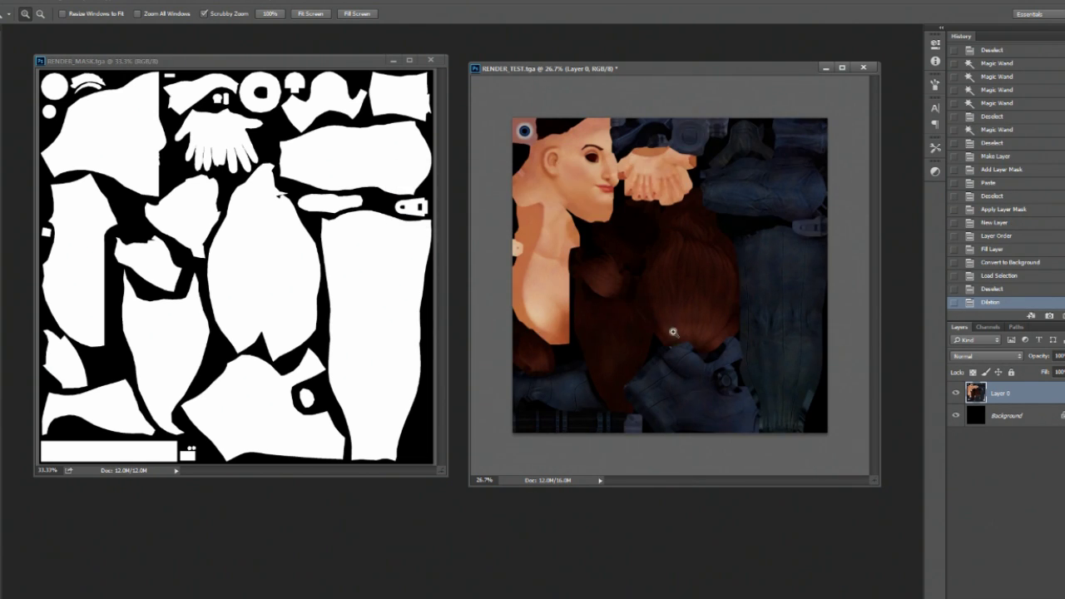
View RENDER_TEST.tga full screen and compare the face and hand shells before and after the dilation.
{"action": "key", "text": "f"}
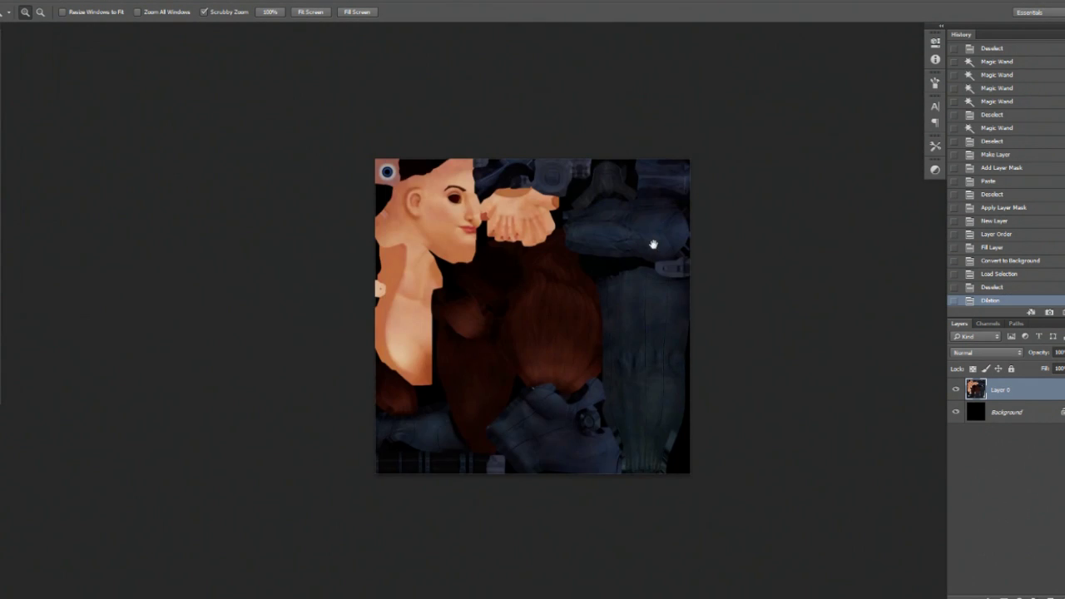
{"action": "left_click_drag", "start_coordinate": [549, 243], "coordinate": [612, 277]}
{"action": "left_click_drag", "start_coordinate": [547, 269], "coordinate": [625, 276]}
{"action": "left_click_drag", "start_coordinate": [499, 253], "coordinate": [617, 298]}
{"action": "left_click", "coordinate": [992, 288]}
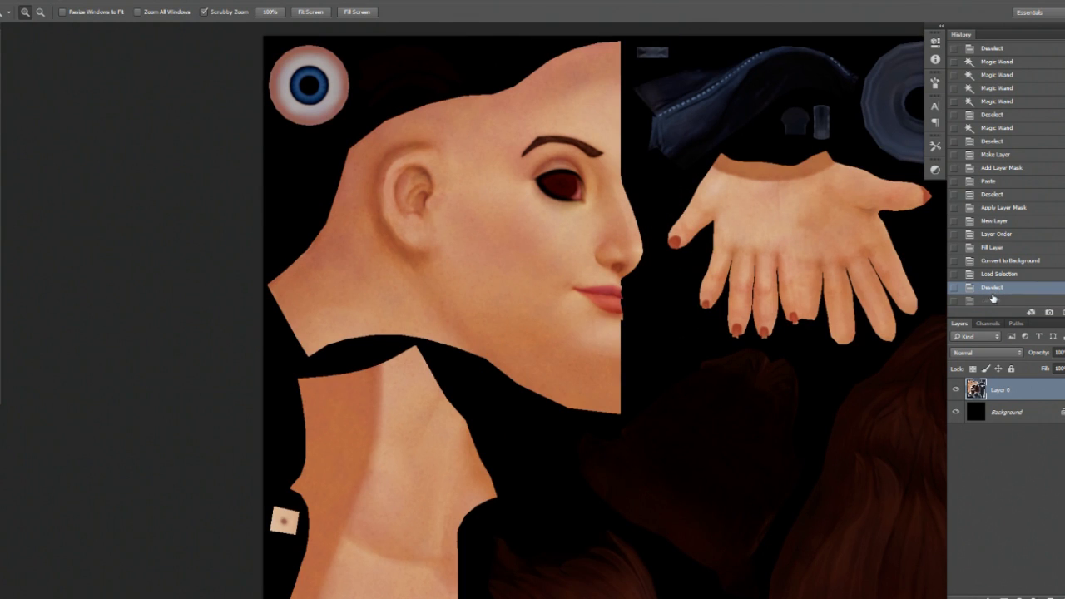
{"action": "left_click", "coordinate": [992, 299]}
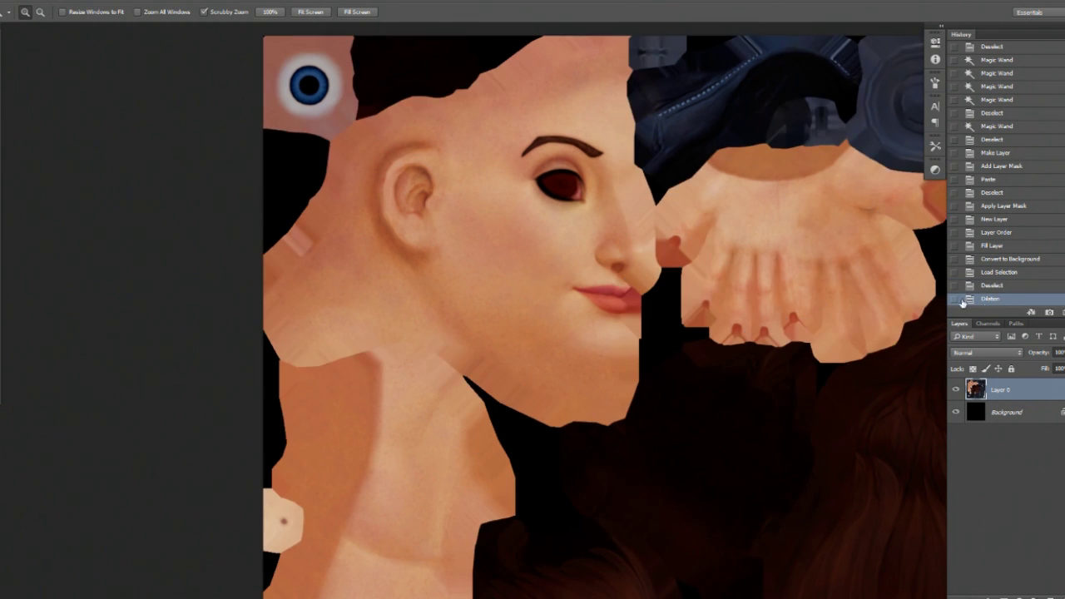
Examine the dilated edge padding around the face, hand, hair and suit shells across the texture.
{"action": "left_click_drag", "start_coordinate": [757, 271], "coordinate": [776, 316]}
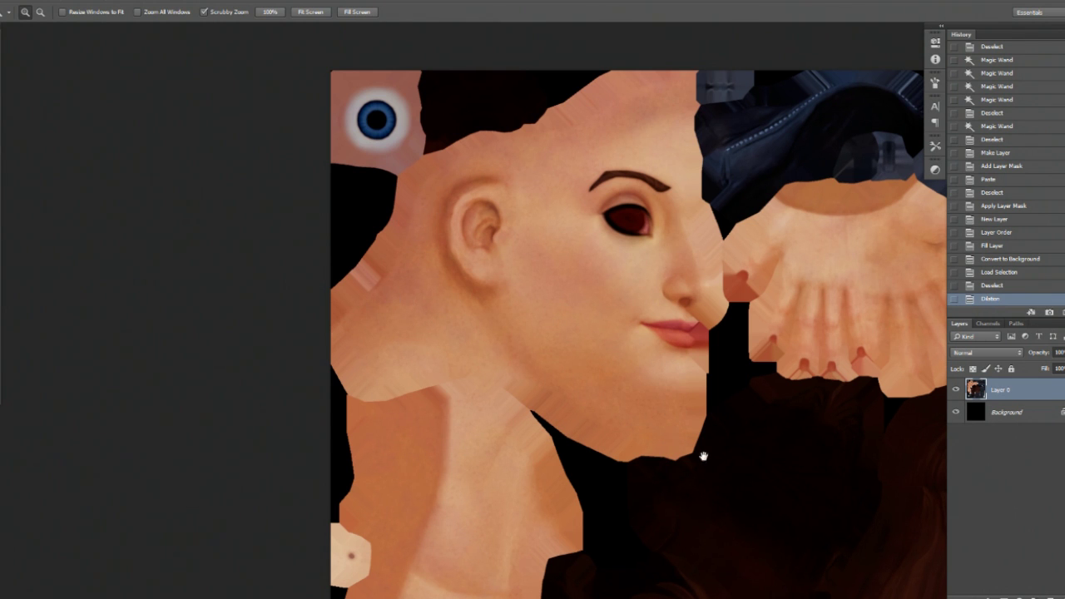
{"action": "left_click_drag", "start_coordinate": [704, 456], "coordinate": [643, 354]}
{"action": "left_click_drag", "start_coordinate": [613, 265], "coordinate": [618, 313]}
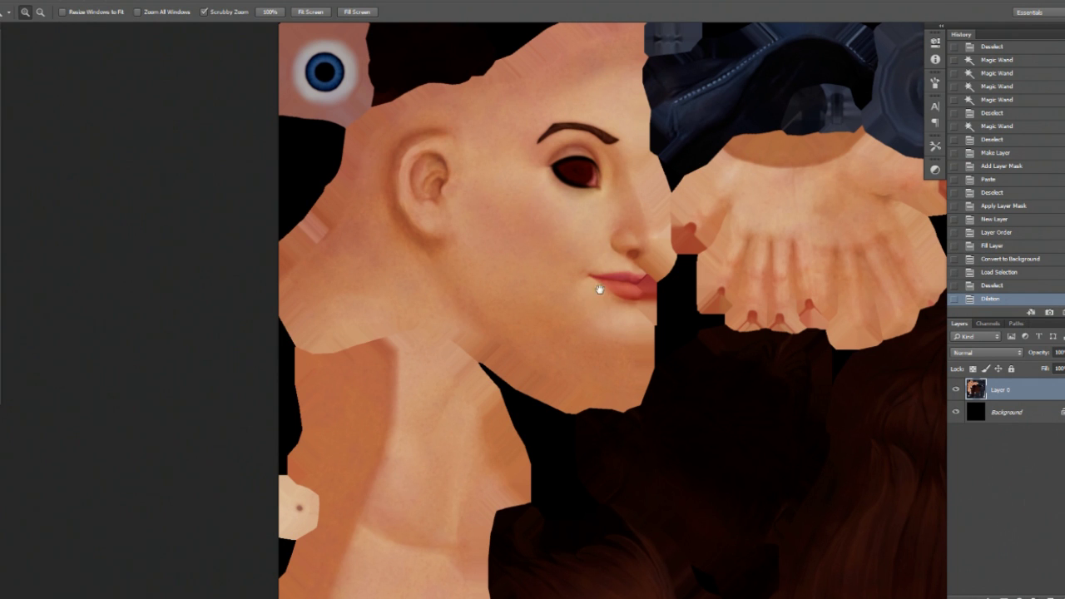
{"action": "left_click_drag", "start_coordinate": [600, 289], "coordinate": [569, 342]}
{"action": "left_click_drag", "start_coordinate": [561, 290], "coordinate": [544, 260]}
{"action": "left_click_drag", "start_coordinate": [662, 291], "coordinate": [631, 291]}
{"action": "left_click_drag", "start_coordinate": [705, 382], "coordinate": [538, 224]}
{"action": "left_click_drag", "start_coordinate": [588, 254], "coordinate": [636, 312]}
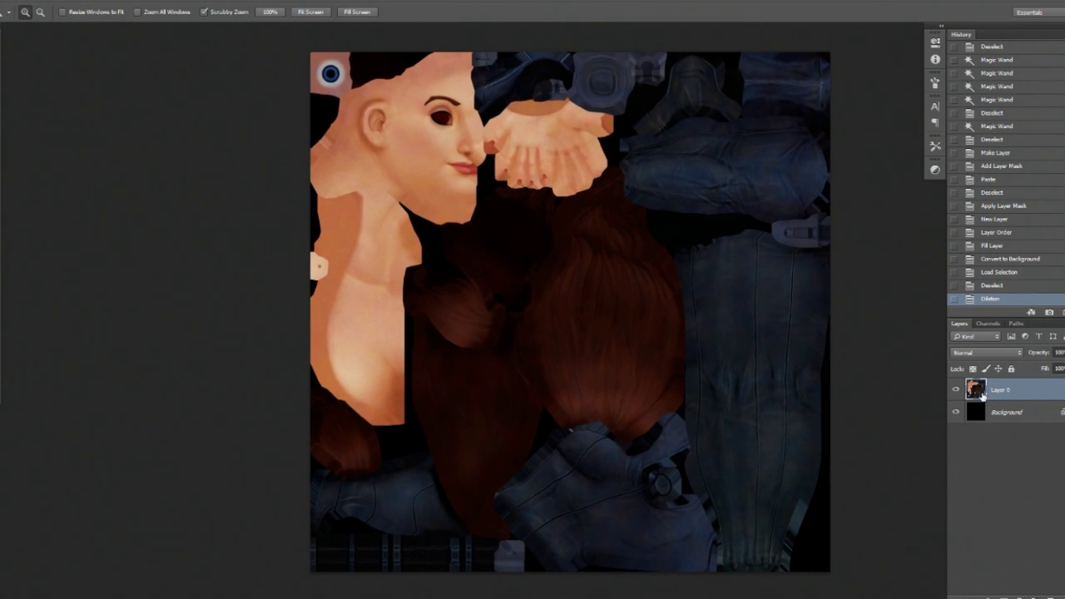
Merge Layer 0 into the background and overwrite RENDER_TEST.tga as an uncompressed 24 bits/pixel Targa.
{"action": "key", "text": "ctrl+e"}
{"action": "key", "text": "ctrl+shift+s"}
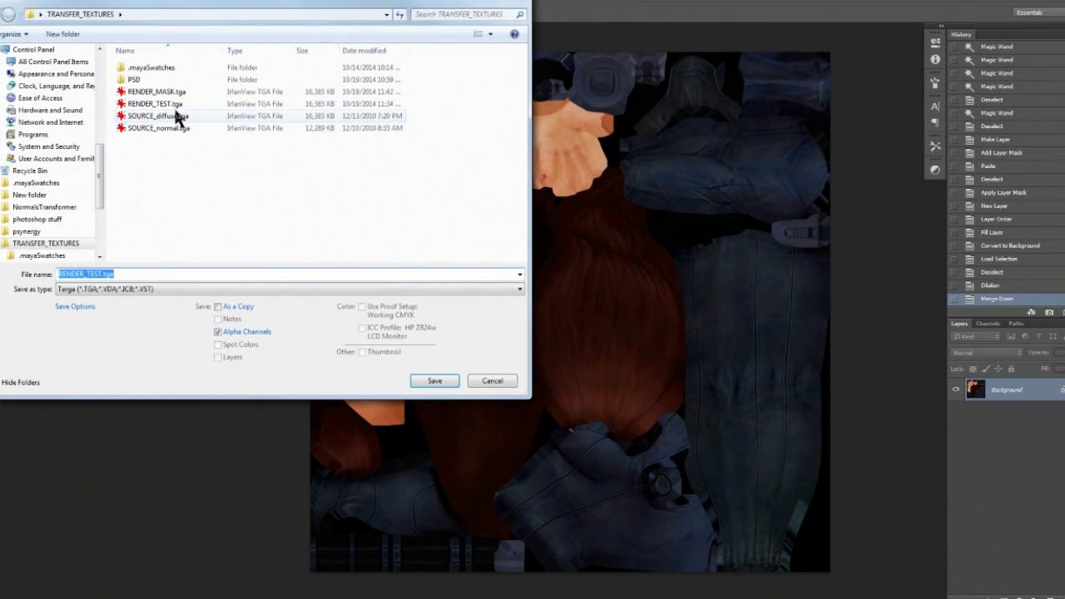
{"action": "left_click", "coordinate": [175, 105]}
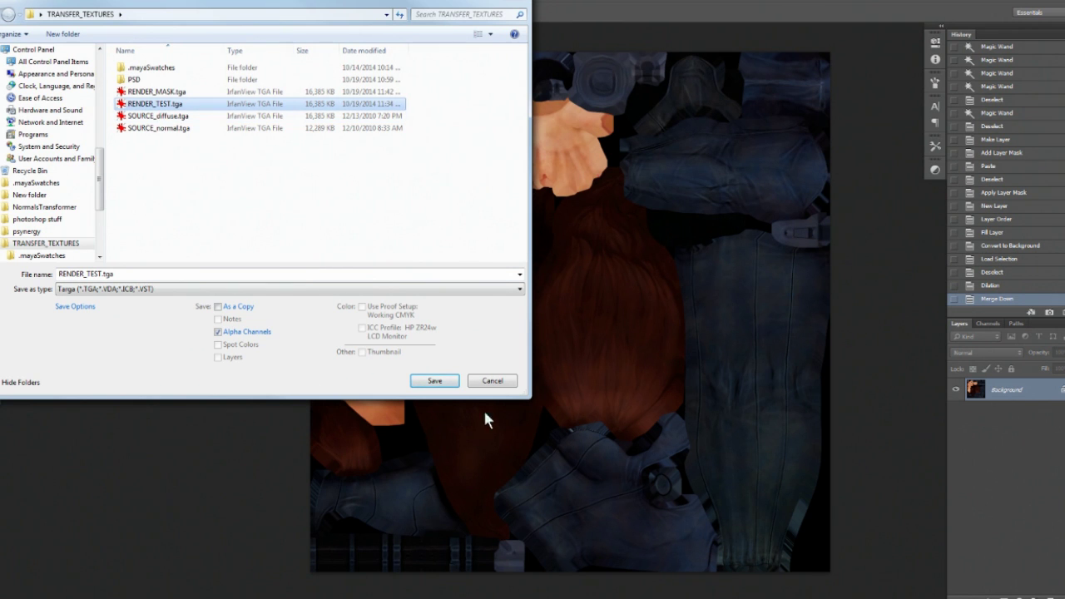
{"action": "left_click", "coordinate": [443, 383]}
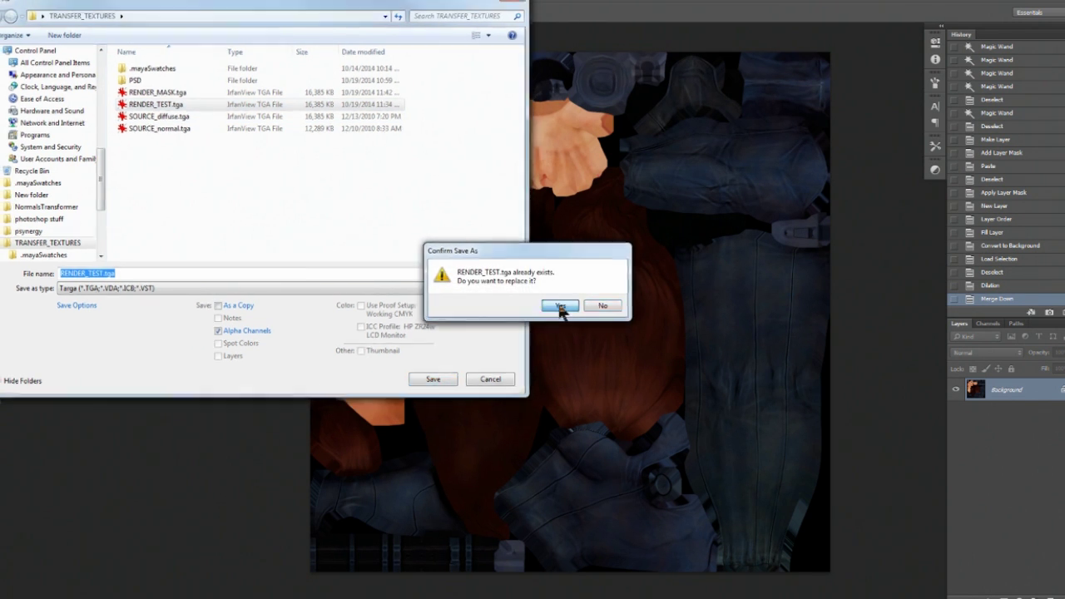
{"action": "left_click", "coordinate": [561, 306]}
{"action": "left_click", "coordinate": [499, 276]}
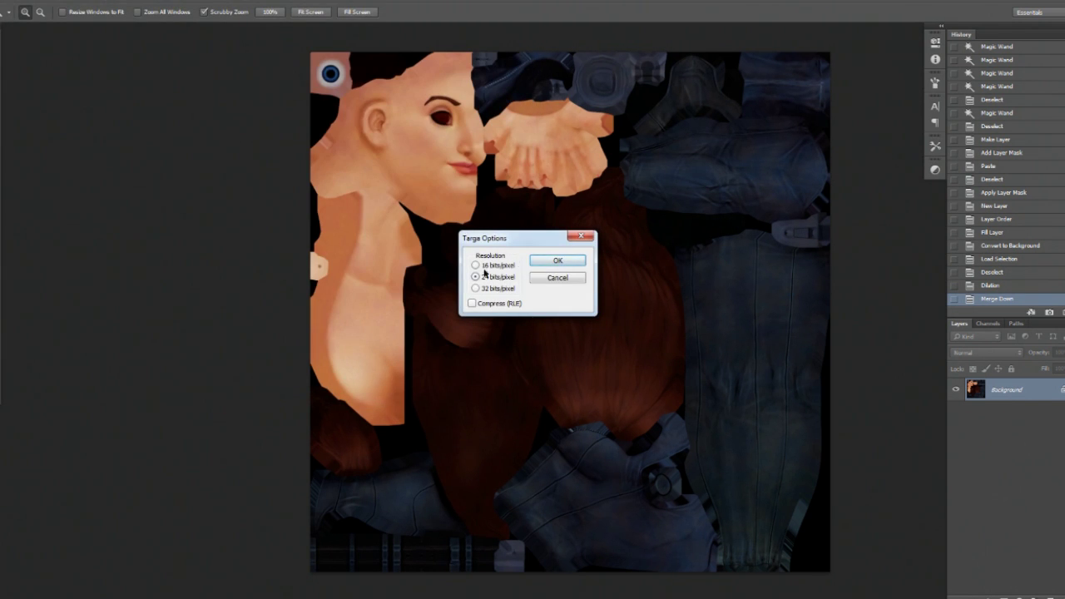
{"action": "left_click_drag", "start_coordinate": [516, 237], "coordinate": [553, 235]}
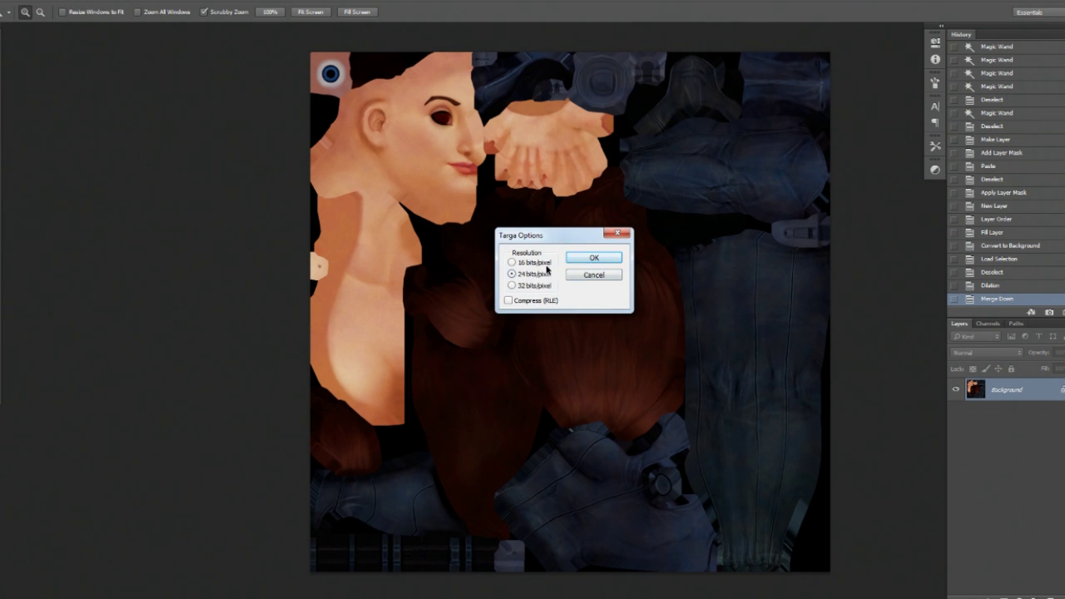
{"action": "left_click", "coordinate": [596, 259]}
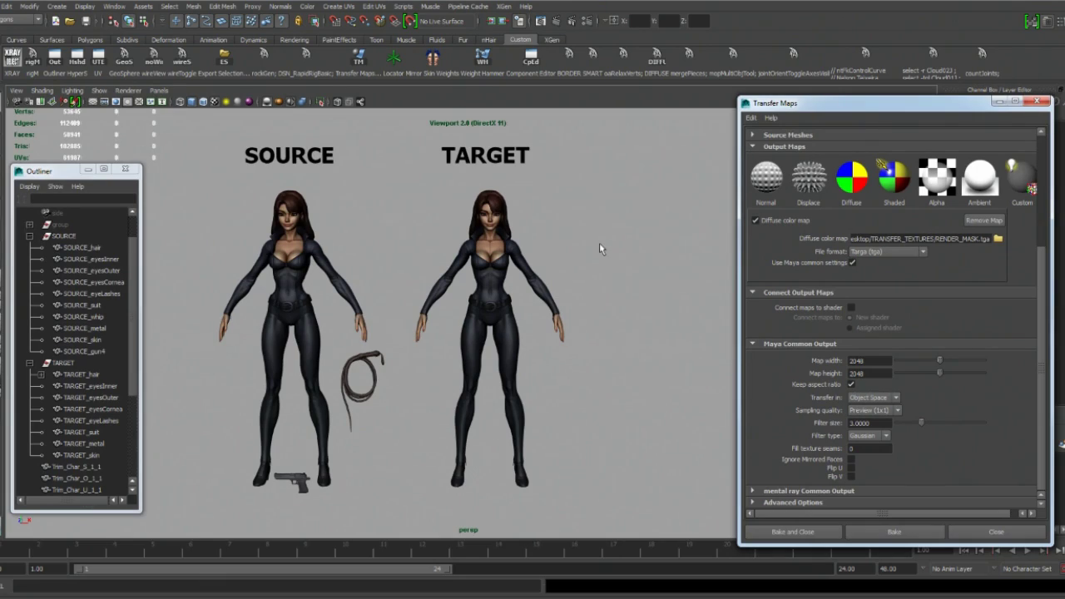
Clear the Transfer Maps window away from the viewport and show the Attribute Editor with nothing selected.
{"action": "middle_click_drag", "start_coordinate": [600, 244], "coordinate": [570, 288], "text": "alt"}
{"action": "right_click_drag", "start_coordinate": [570, 288], "coordinate": [708, 317], "text": "alt"}
{"action": "left_click", "coordinate": [462, 259]}
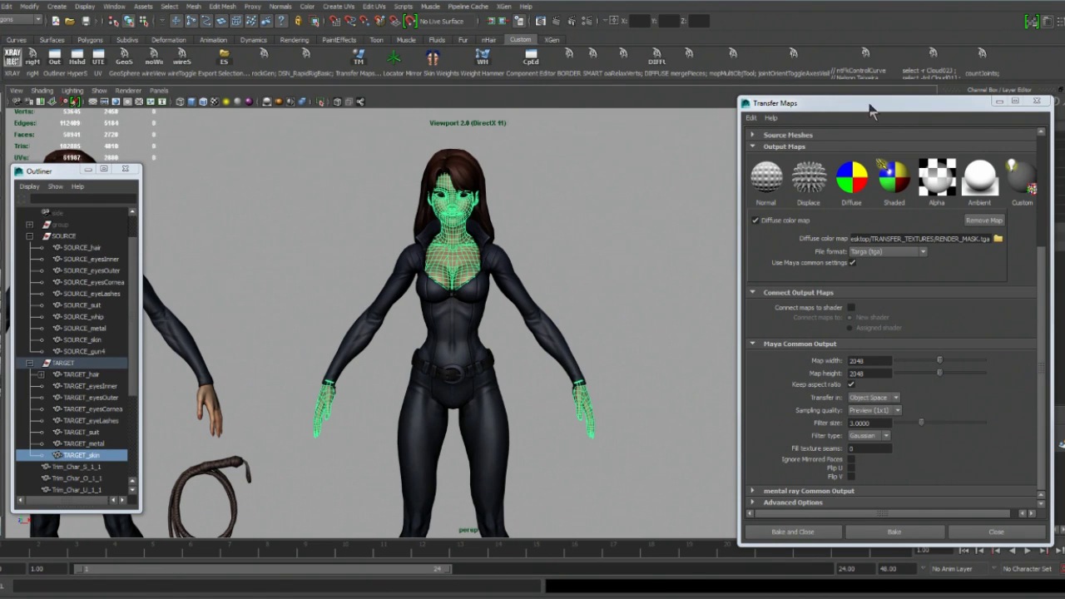
{"action": "left_click_drag", "start_coordinate": [870, 105], "coordinate": [674, 549]}
{"action": "middle_click_drag", "start_coordinate": [625, 272], "coordinate": [761, 256], "text": "alt"}
{"action": "key", "text": "ctrl+a"}
{"action": "left_click", "coordinate": [680, 251]}
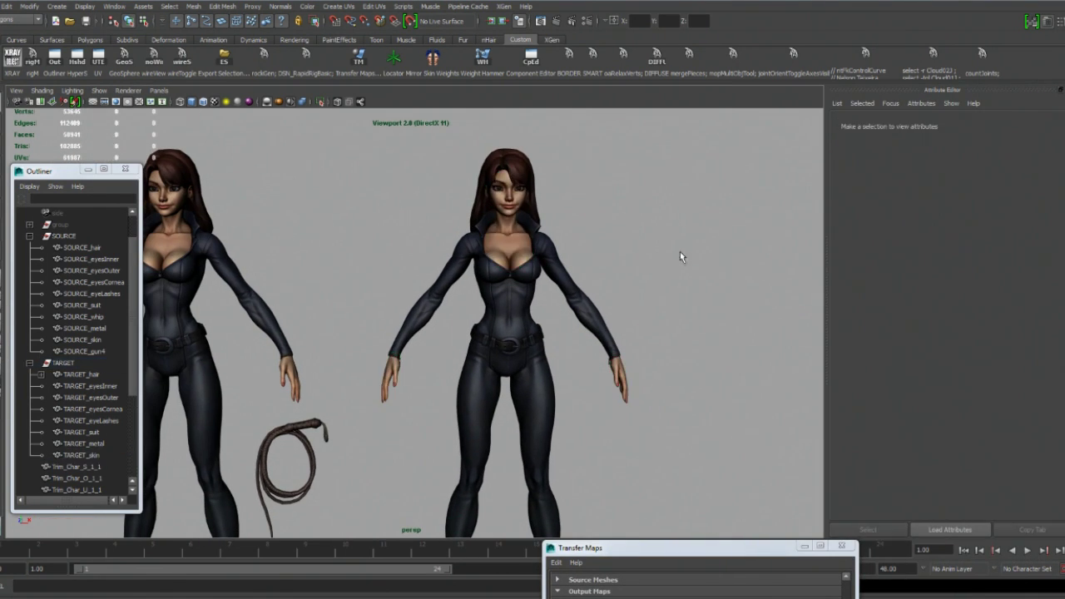
Examine the target character's transferred textures up close and compare them with the source character at full length.
{"action": "scroll", "coordinate": [680, 246], "scroll_direction": "up", "scroll_amount": 3}
{"action": "scroll", "coordinate": [680, 239], "scroll_direction": "up", "scroll_amount": 4}
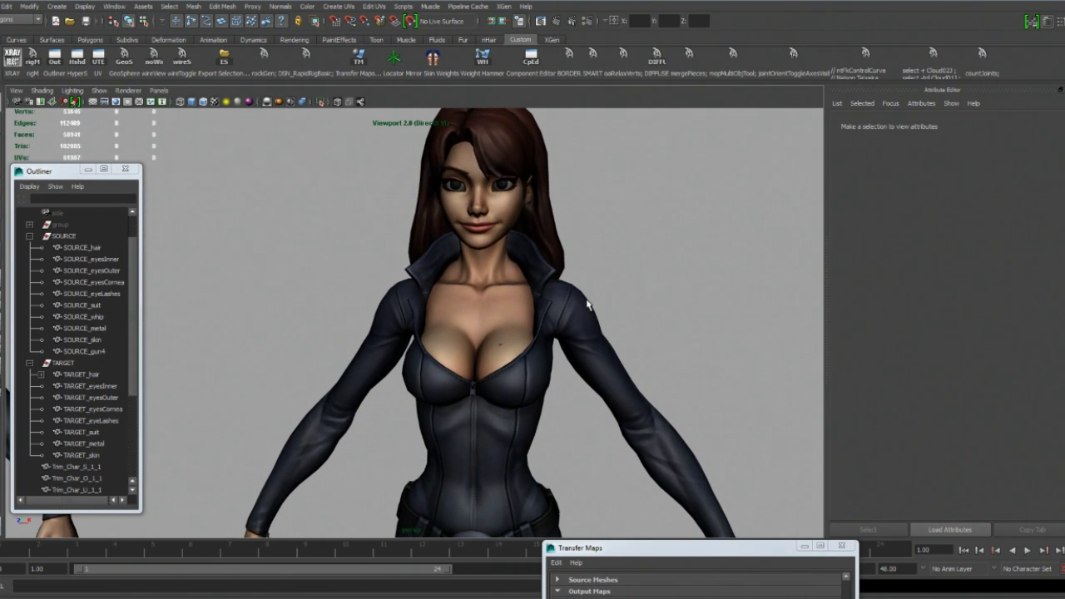
{"action": "scroll", "coordinate": [577, 286], "scroll_direction": "down", "scroll_amount": 8}
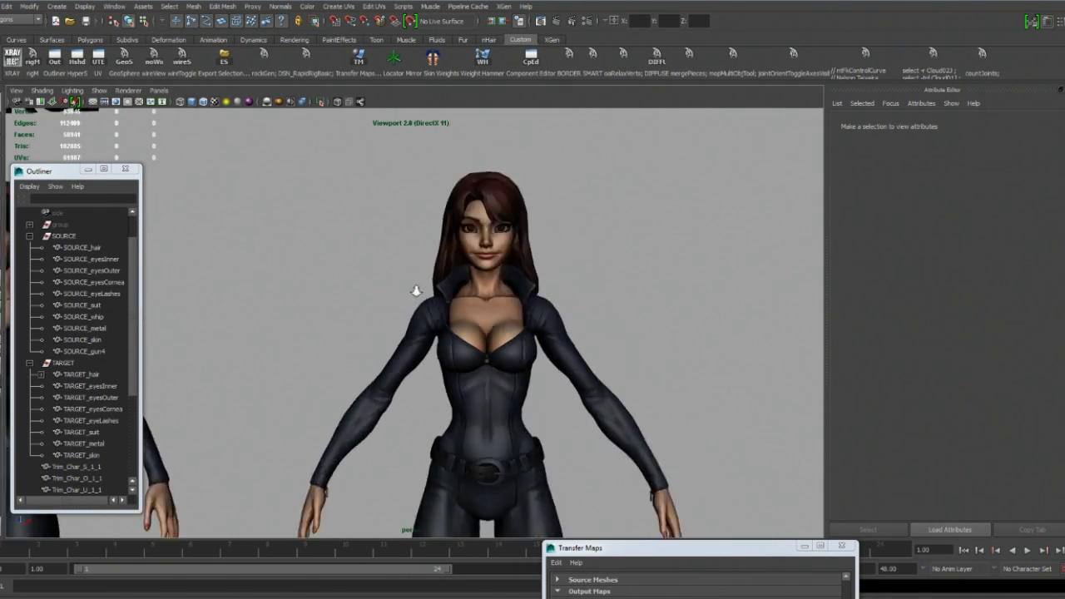
{"action": "middle_click_drag", "start_coordinate": [483, 294], "coordinate": [493, 282], "text": "alt"}
{"action": "scroll", "coordinate": [492, 281], "scroll_direction": "up", "scroll_amount": 1}
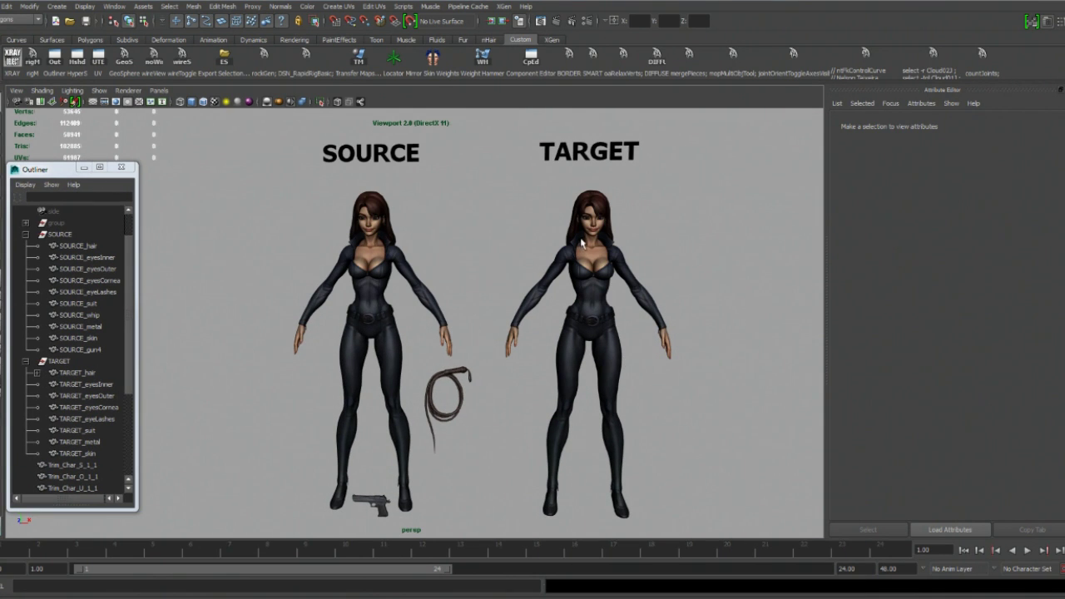
{"action": "scroll", "coordinate": [500, 246], "scroll_direction": "down", "scroll_amount": 1}
{"action": "left_click_drag", "start_coordinate": [410, 248], "coordinate": [478, 233], "text": "alt"}
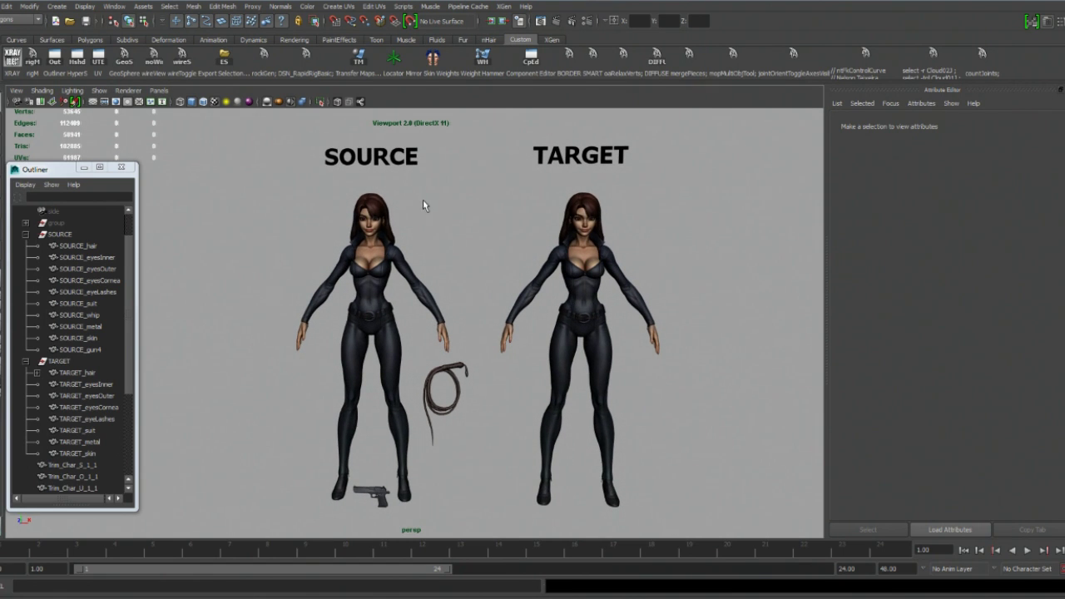
{"action": "scroll", "coordinate": [423, 199], "scroll_direction": "up", "scroll_amount": 1}
{"action": "scroll", "coordinate": [388, 193], "scroll_direction": "up", "scroll_amount": 2}
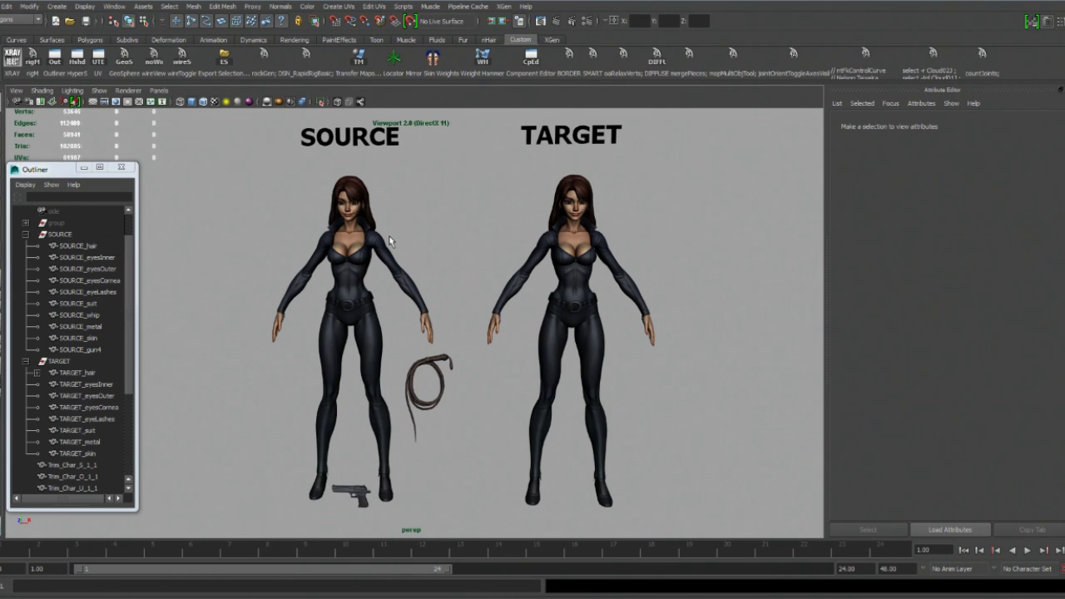
{"action": "middle_click_drag", "start_coordinate": [424, 201], "coordinate": [418, 206], "text": "alt"}
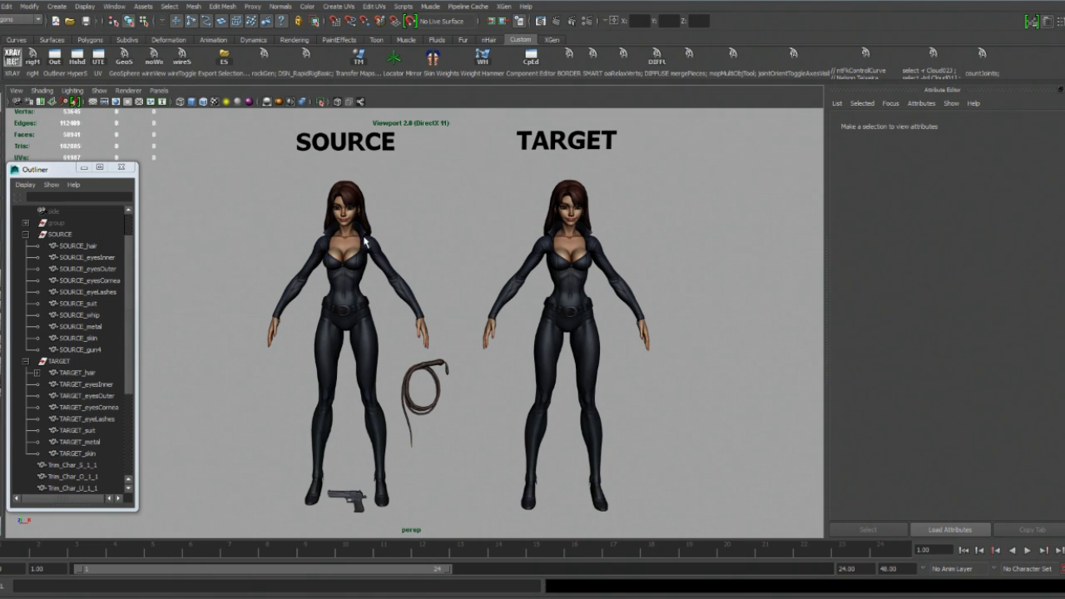
{"action": "scroll", "coordinate": [364, 241], "scroll_direction": "down", "scroll_amount": 2}
{"action": "middle_click_drag", "start_coordinate": [369, 265], "coordinate": [353, 262], "text": "alt"}
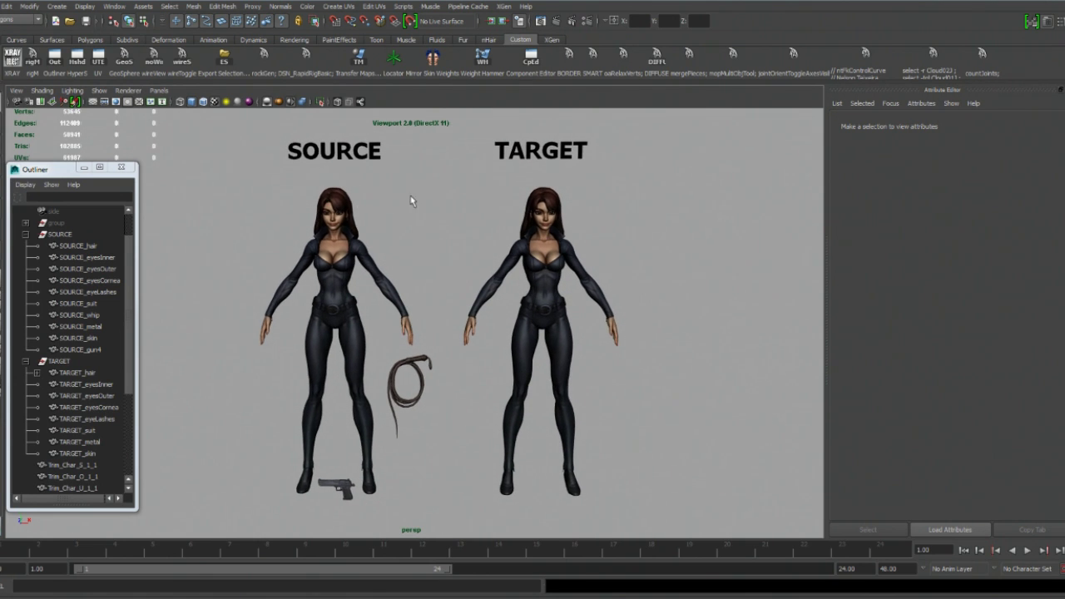
Inspect the SOURCE_mat material attributes on the source character's hair and clear the selection.
{"action": "left_click", "coordinate": [337, 203]}
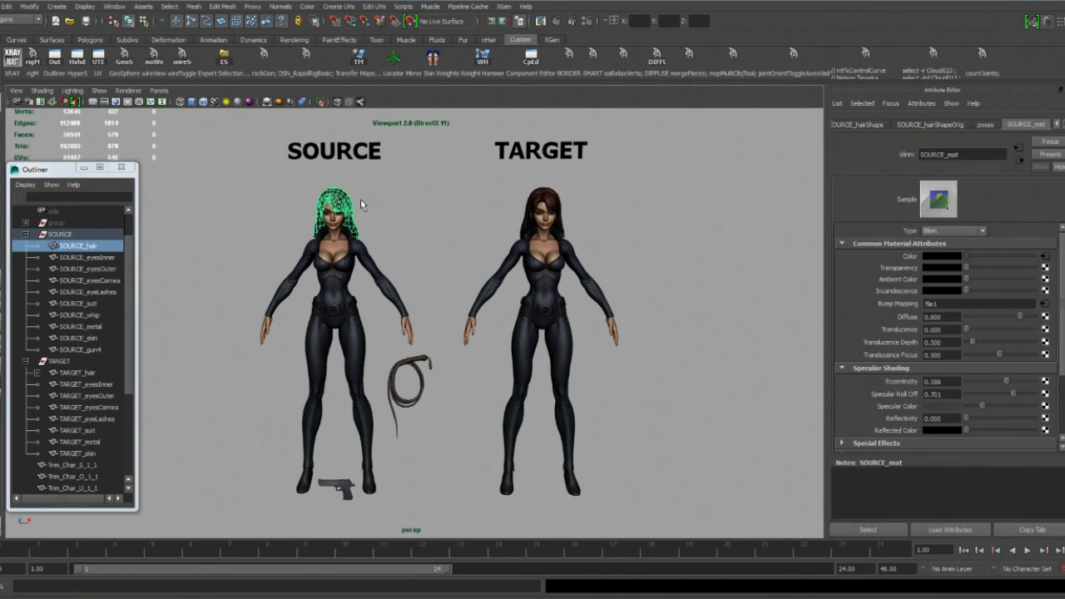
{"action": "scroll", "coordinate": [360, 201], "scroll_direction": "up", "scroll_amount": 2}
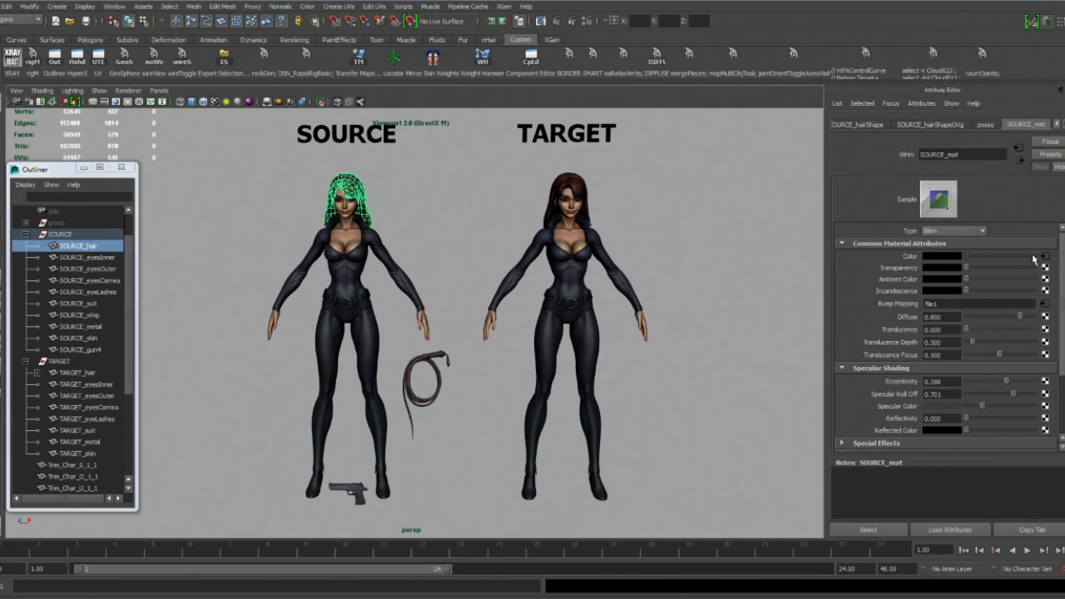
{"action": "left_click", "coordinate": [723, 316]}
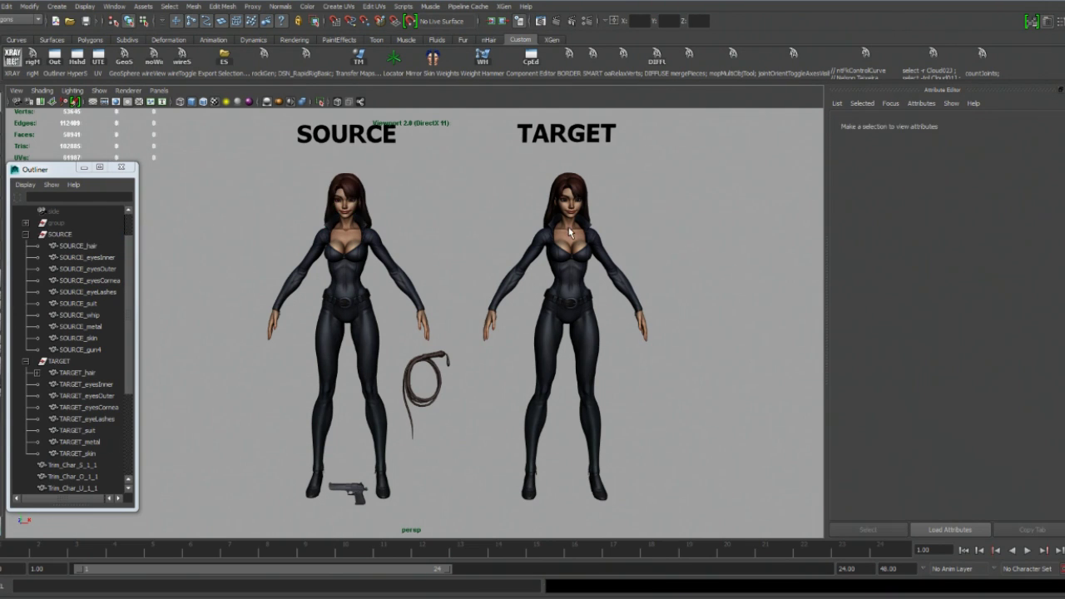
Open Transfer Maps and review its target meshes and diffuse color map output alongside both characters.
{"action": "left_click", "coordinate": [364, 73]}
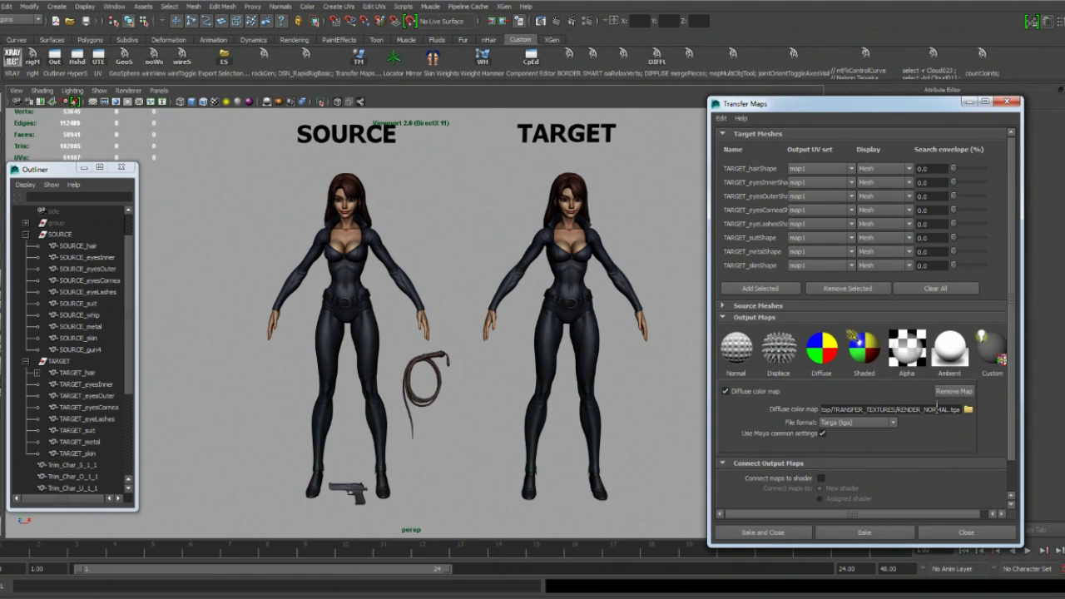
{"action": "scroll", "coordinate": [620, 295], "scroll_direction": "up", "scroll_amount": 3}
{"action": "scroll", "coordinate": [620, 296], "scroll_direction": "down", "scroll_amount": 5}
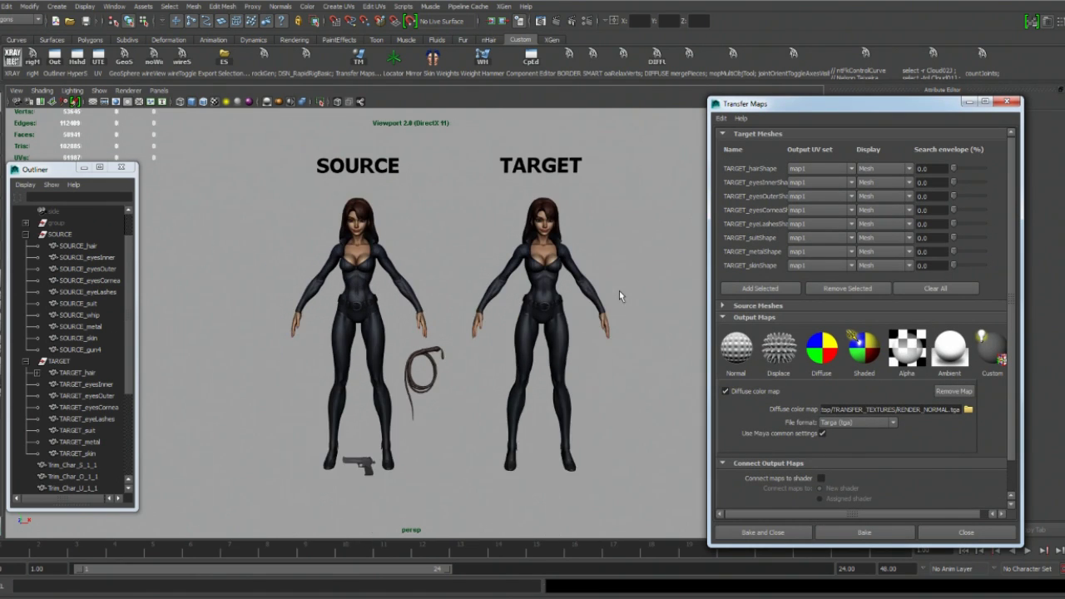
{"action": "scroll", "coordinate": [620, 295], "scroll_direction": "up", "scroll_amount": 2}
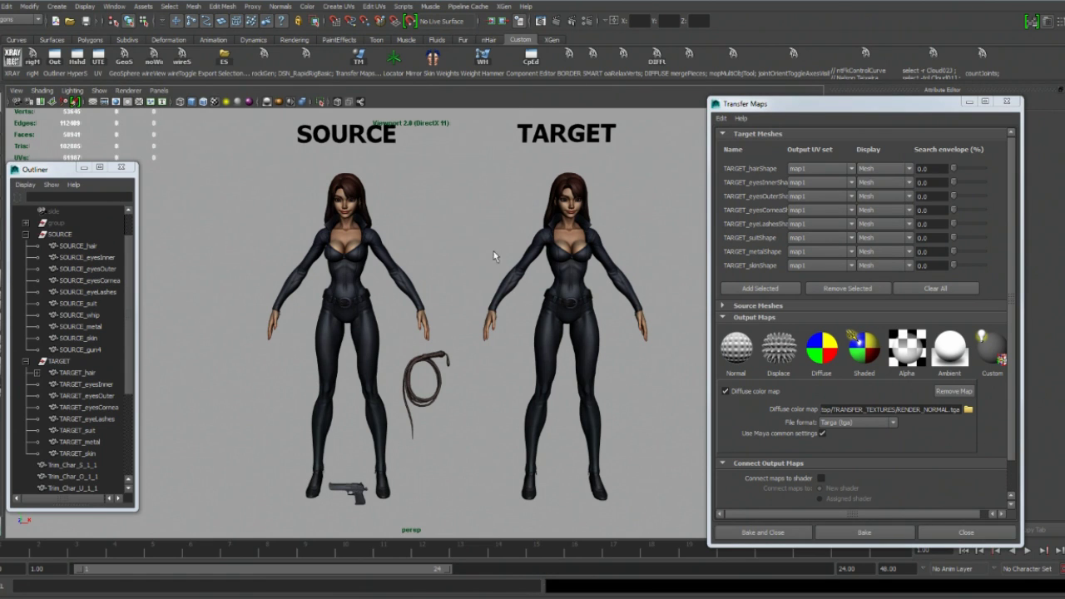
{"action": "scroll", "coordinate": [499, 235], "scroll_direction": "up", "scroll_amount": 2}
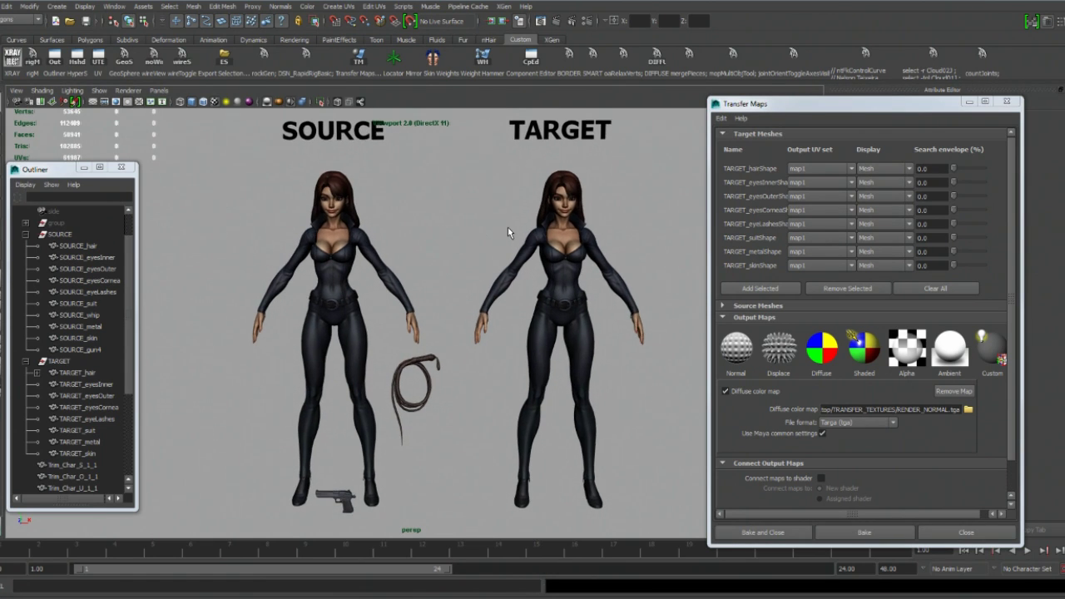
Compare the source and target hair meshes by selecting them together, and clear the selection.
{"action": "left_click_drag", "start_coordinate": [497, 245], "coordinate": [502, 240], "text": "alt"}
{"action": "middle_click_drag", "start_coordinate": [502, 240], "coordinate": [478, 245], "text": "alt"}
{"action": "scroll", "coordinate": [485, 240], "scroll_direction": "down", "scroll_amount": 1}
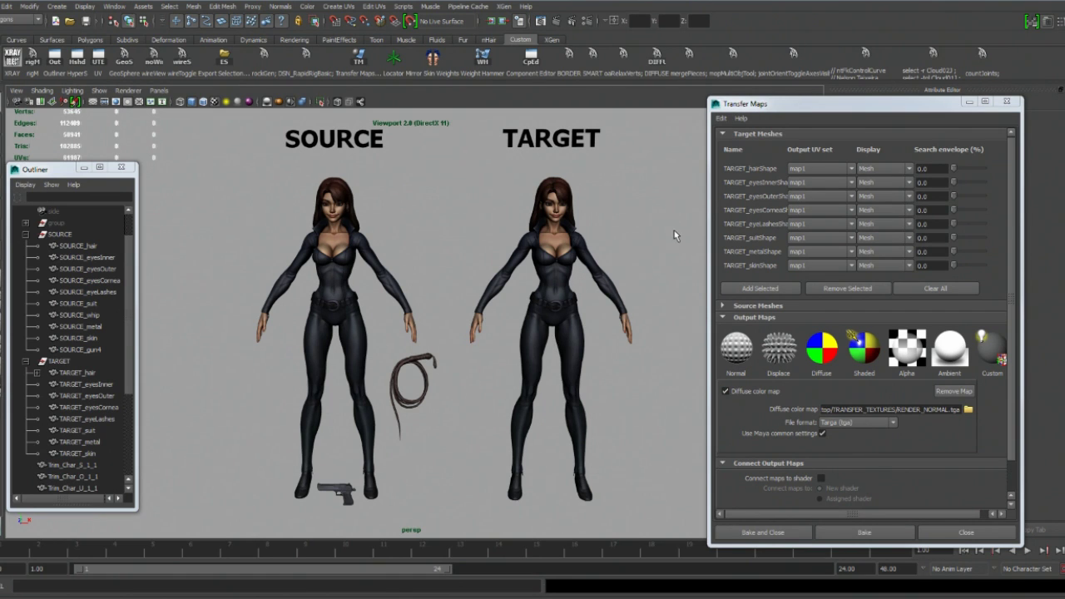
{"action": "mouse_move", "coordinate": [493, 205]}
{"action": "left_mouse_down", "text": "alt"}
{"action": "mouse_move", "coordinate": [474, 206]}
{"action": "mouse_move", "coordinate": [525, 219]}
{"action": "mouse_move", "coordinate": [498, 216]}
{"action": "left_mouse_up", "text": "alt"}
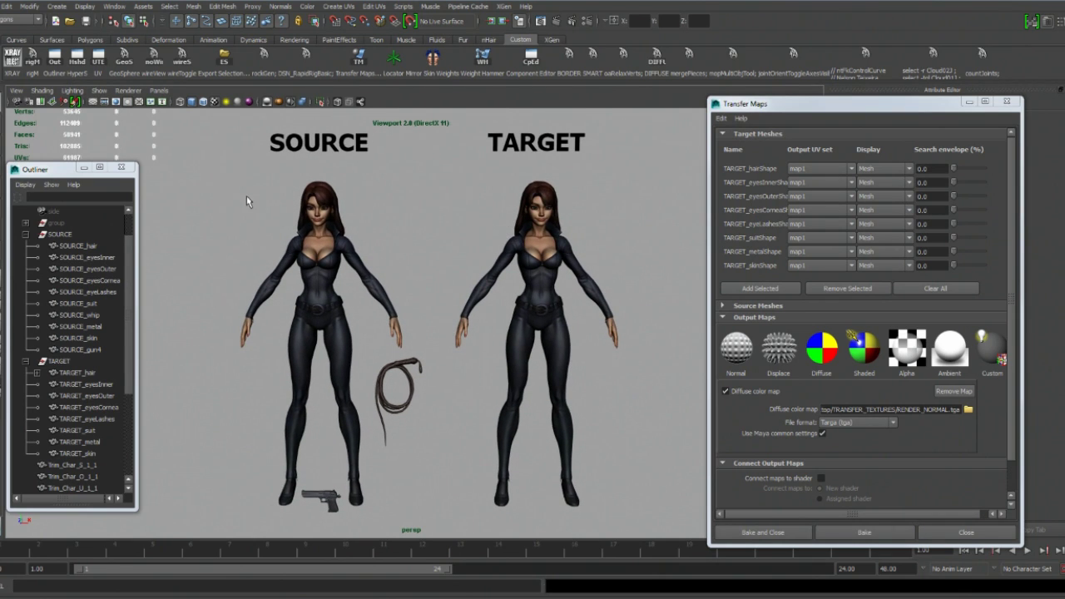
{"action": "left_click_drag", "start_coordinate": [252, 184], "coordinate": [551, 203]}
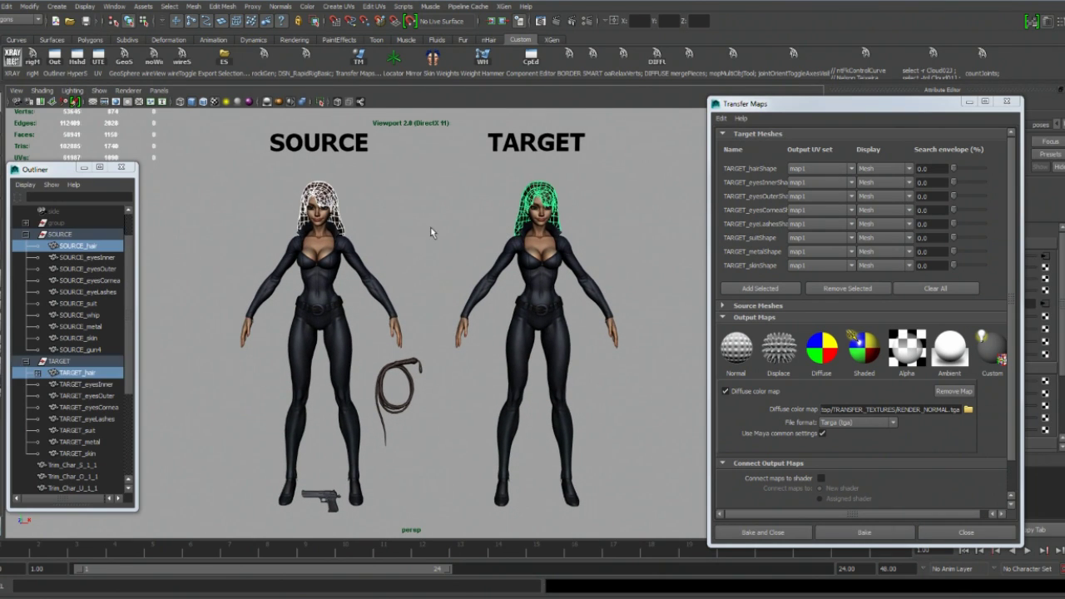
{"action": "left_click", "coordinate": [430, 255]}
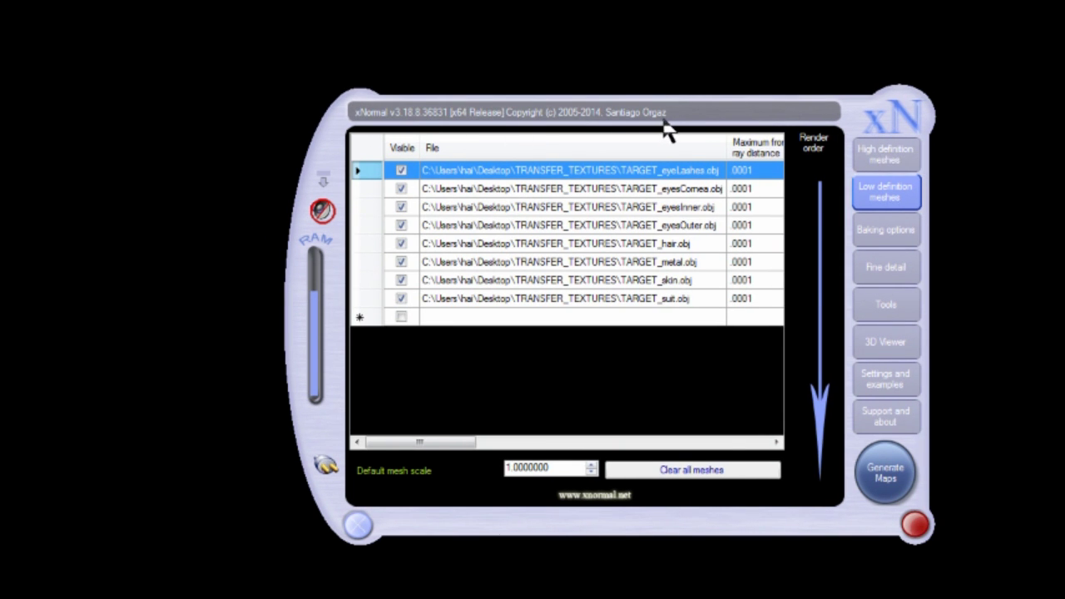
Review the high definition source meshes and the baking options for RENDER_XNORMAL.tga.
{"action": "left_click", "coordinate": [885, 156]}
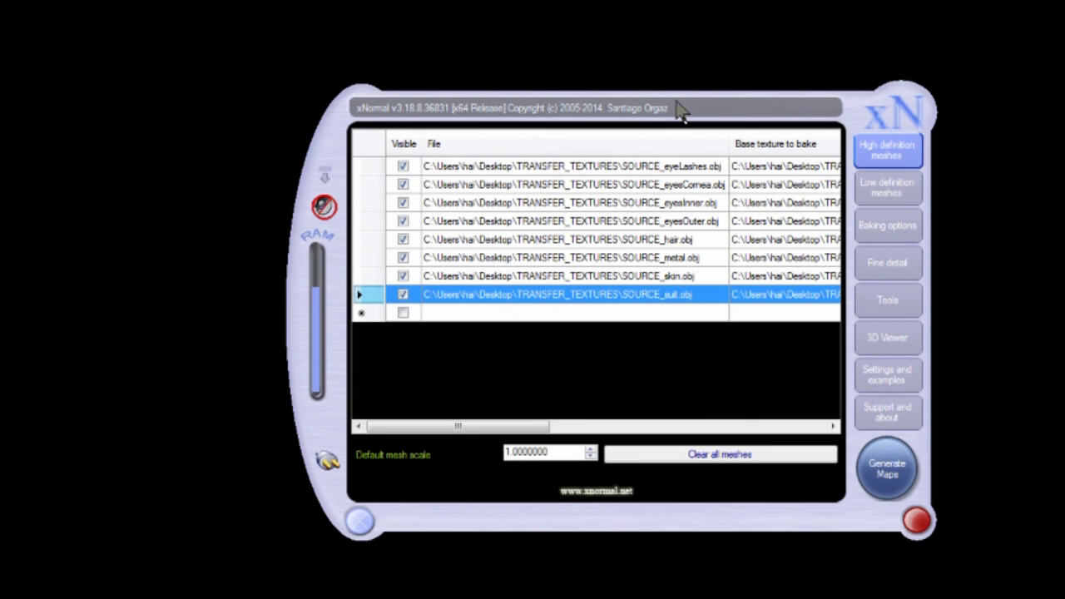
{"action": "left_click_drag", "start_coordinate": [680, 108], "coordinate": [661, 97]}
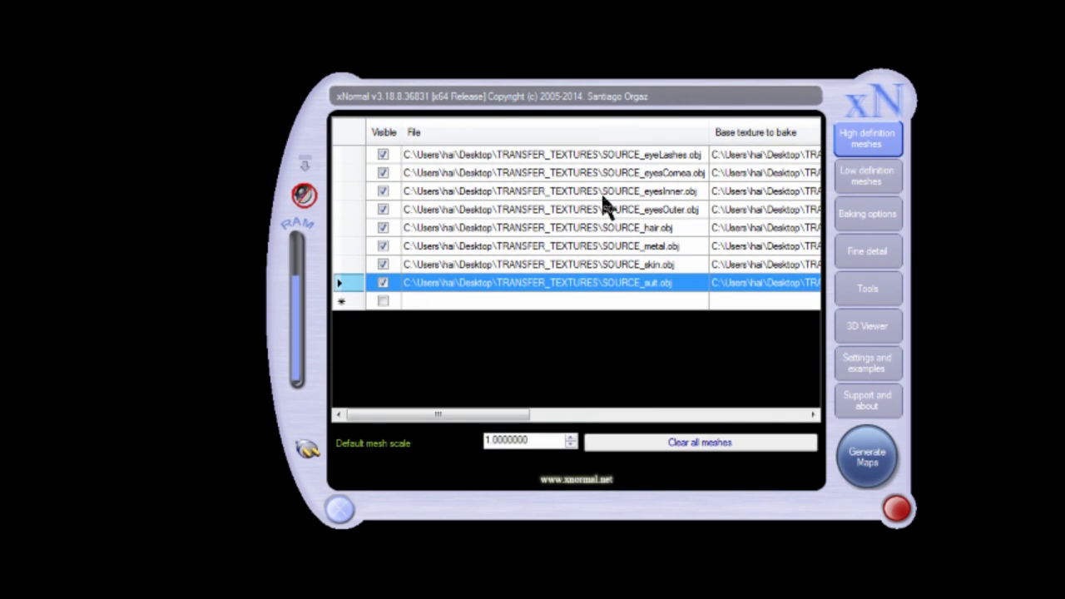
{"action": "left_click", "coordinate": [872, 218]}
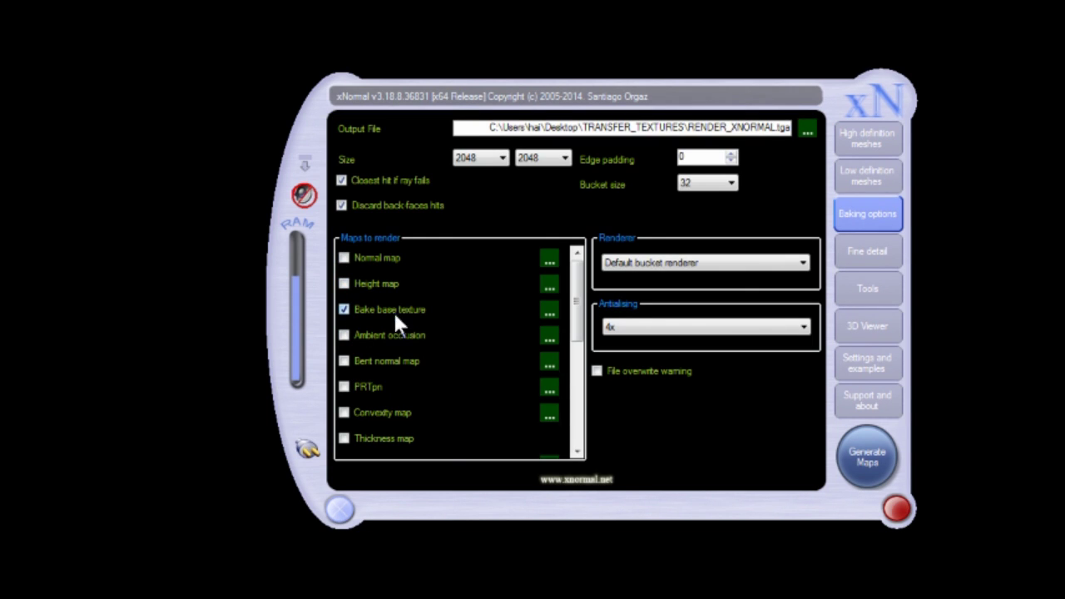
{"action": "mouse_move", "coordinate": [573, 274]}
{"action": "left_mouse_down"}
{"action": "mouse_move", "coordinate": [578, 392]}
{"action": "mouse_move", "coordinate": [576, 283]}
{"action": "left_mouse_up"}
{"action": "left_click", "coordinate": [864, 148]}
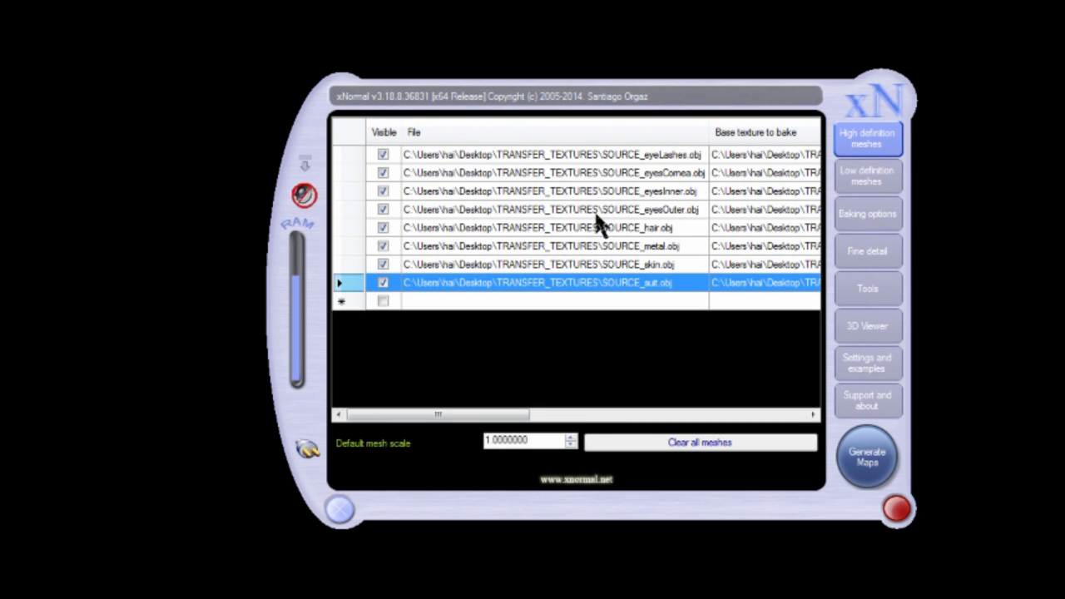
{"action": "left_click", "coordinate": [867, 213]}
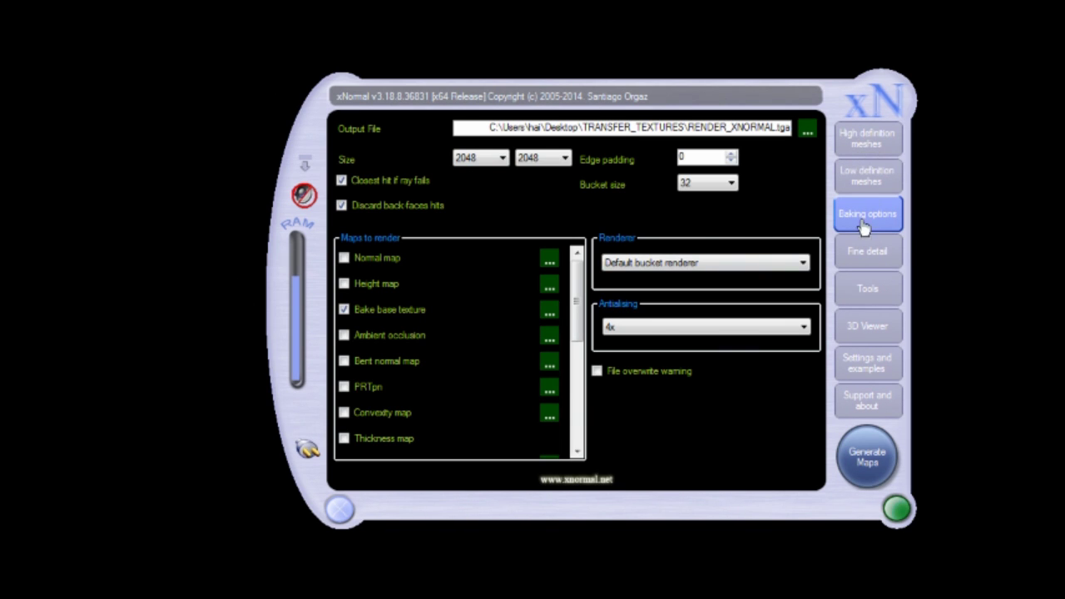
{"action": "left_click", "coordinate": [864, 143]}
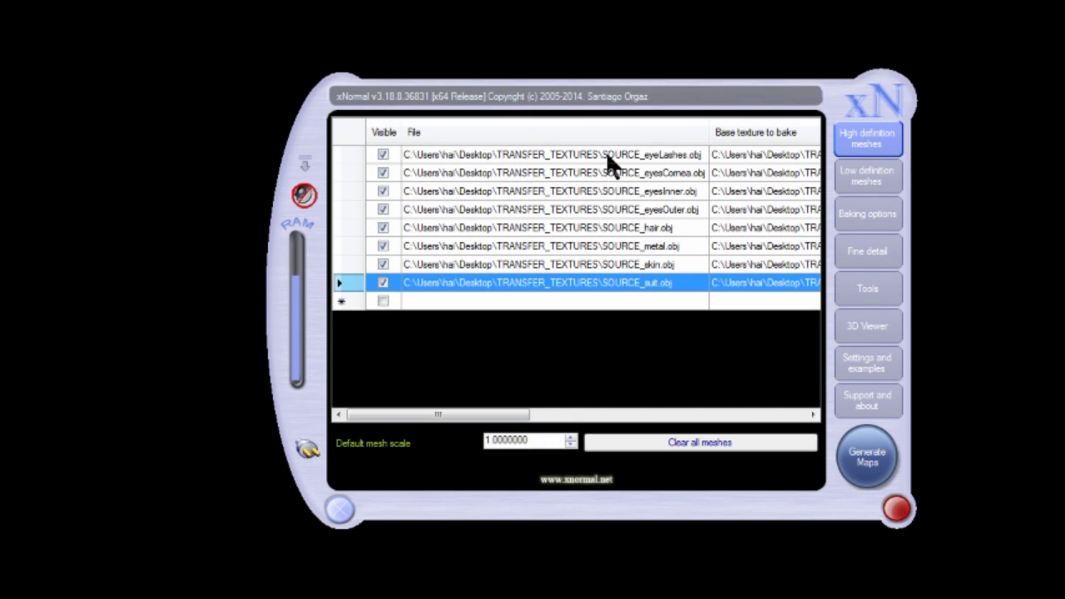
Go through the high definition source meshes as a whole range and as single entries from SOURCE_eyeLashes.obj to SOURCE_metal.obj.
{"action": "left_click", "coordinate": [649, 156]}
{"action": "left_click", "coordinate": [665, 283], "text": "shift"}
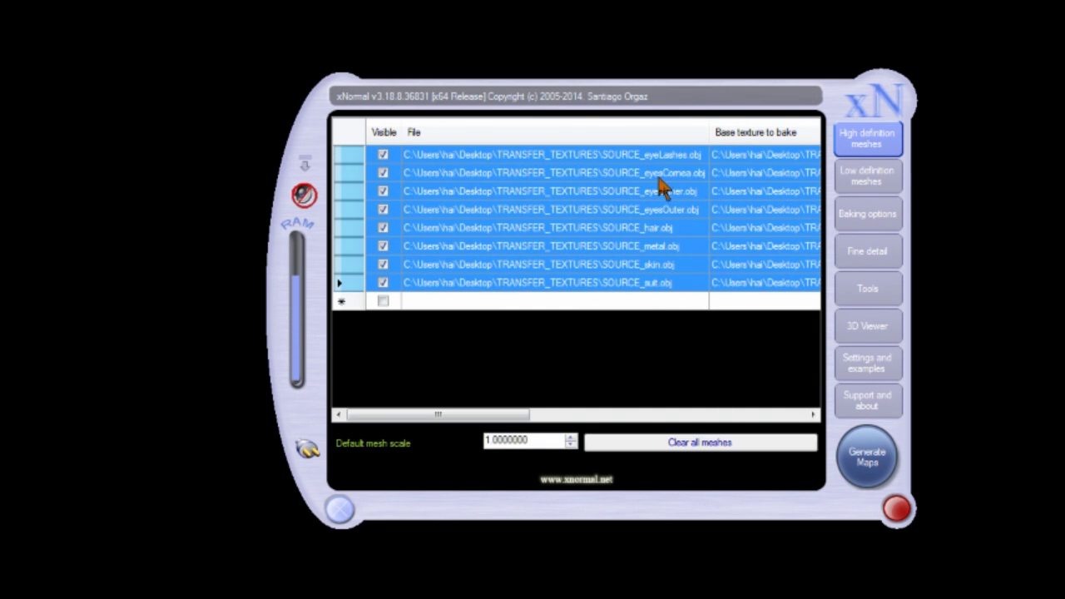
{"action": "left_click", "coordinate": [666, 154]}
{"action": "left_click", "coordinate": [675, 172]}
{"action": "left_click", "coordinate": [674, 158]}
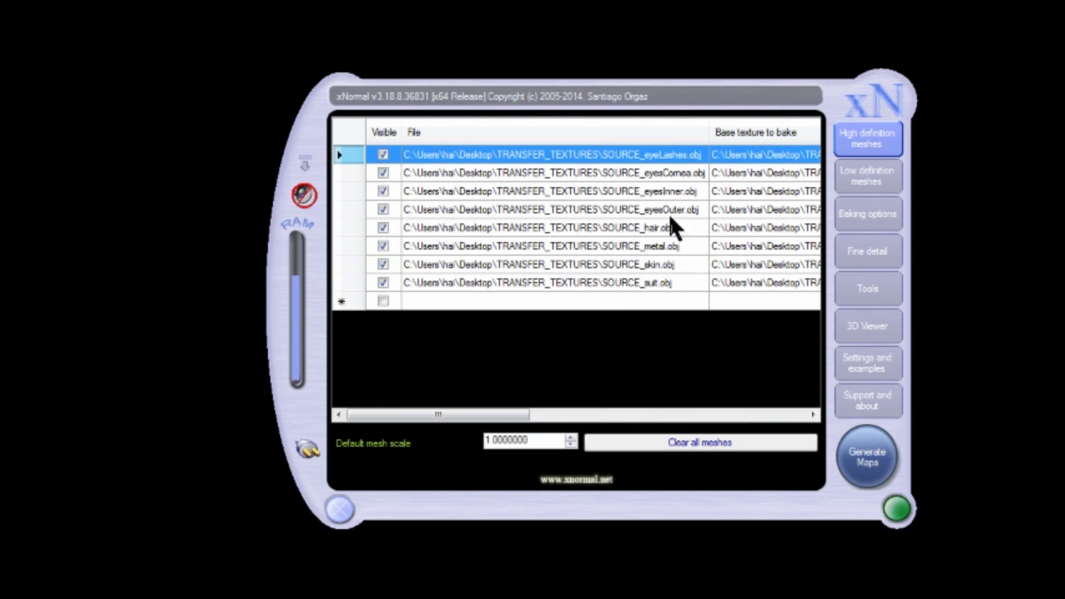
{"action": "left_click", "coordinate": [658, 171]}
{"action": "left_click", "coordinate": [659, 190]}
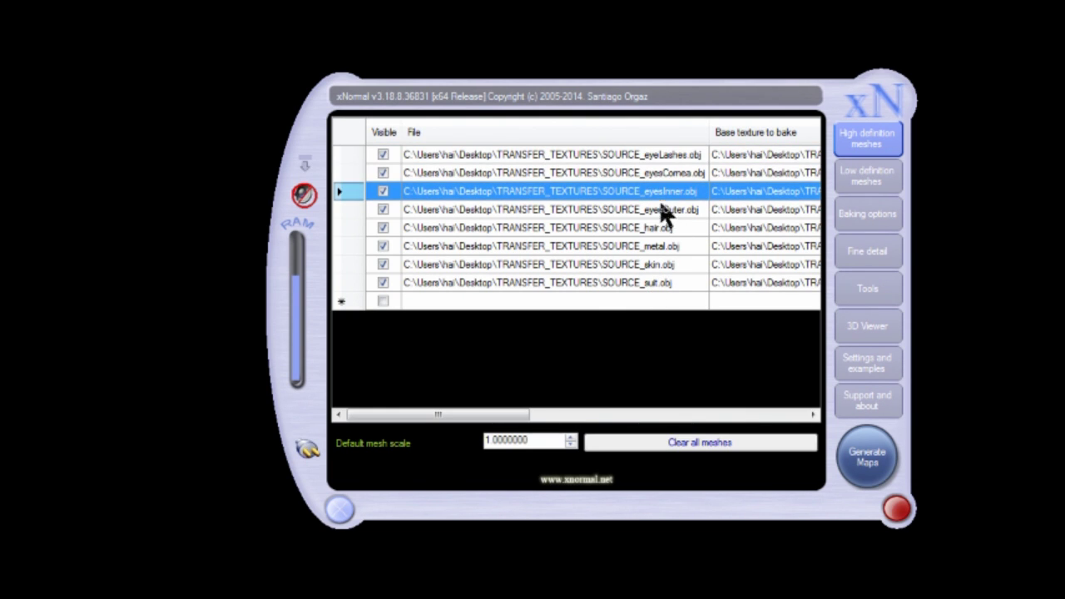
{"action": "left_click", "coordinate": [661, 209]}
{"action": "left_click", "coordinate": [662, 157]}
{"action": "left_click", "coordinate": [663, 283], "text": "shift"}
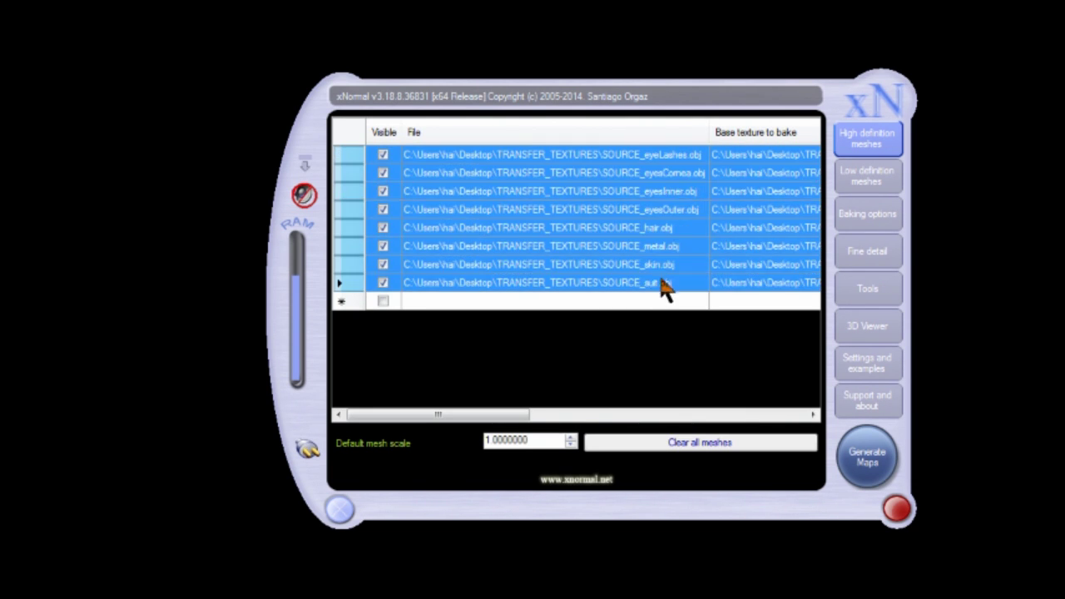
{"action": "left_click", "coordinate": [663, 154]}
{"action": "left_click", "coordinate": [663, 172]}
{"action": "left_click", "coordinate": [659, 209]}
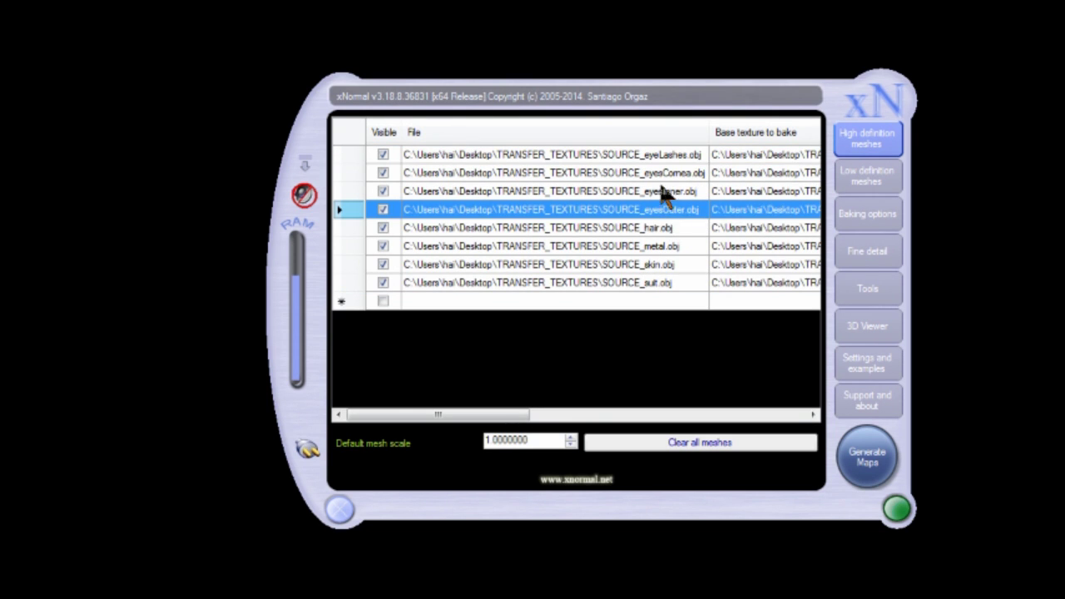
{"action": "left_click", "coordinate": [663, 155]}
{"action": "left_click", "coordinate": [663, 172]}
{"action": "left_click", "coordinate": [665, 209]}
{"action": "left_click", "coordinate": [636, 245]}
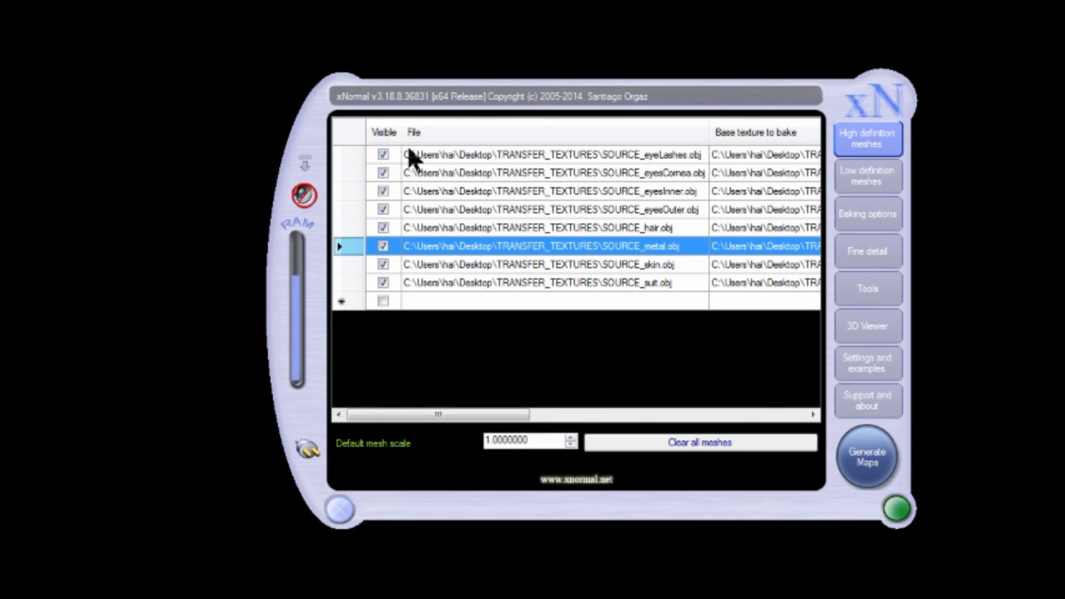
Highlight all meshes from SOURCE_eyeLashes.obj to SOURCE_suit.obj and check the individual eye mesh entries.
{"action": "left_click", "coordinate": [573, 153]}
{"action": "left_click", "coordinate": [576, 276], "text": "shift"}
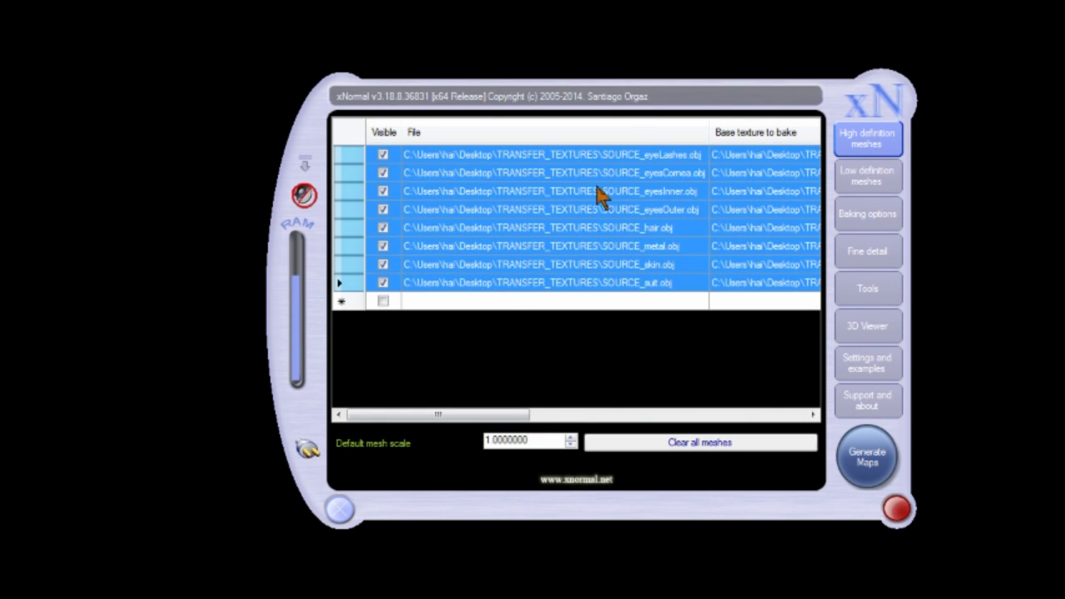
{"action": "left_click", "coordinate": [599, 158]}
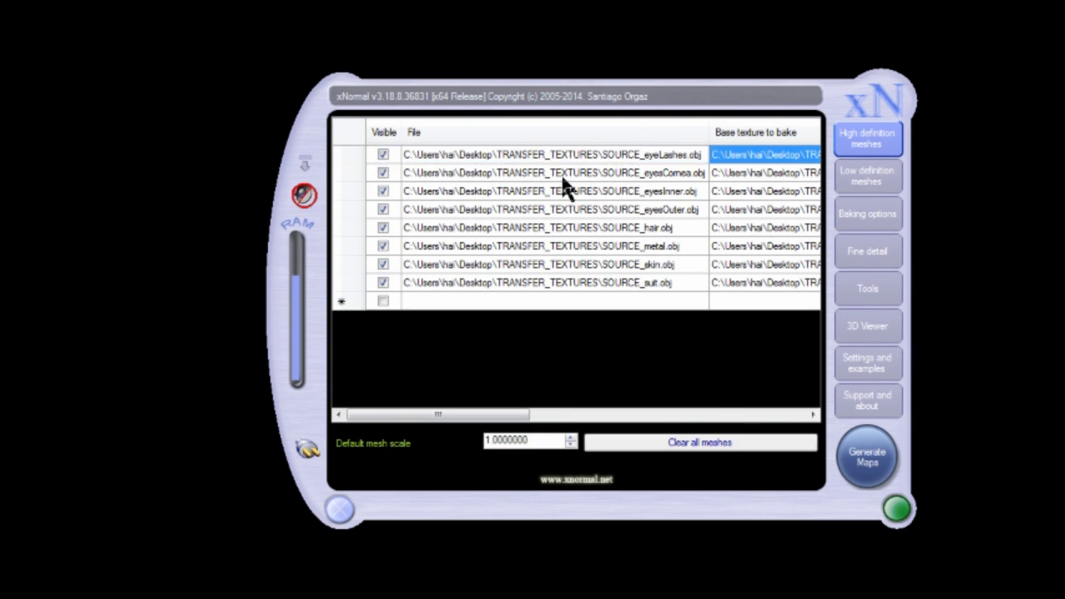
{"action": "left_click", "coordinate": [574, 173]}
{"action": "left_click", "coordinate": [580, 190]}
{"action": "left_click", "coordinate": [582, 209]}
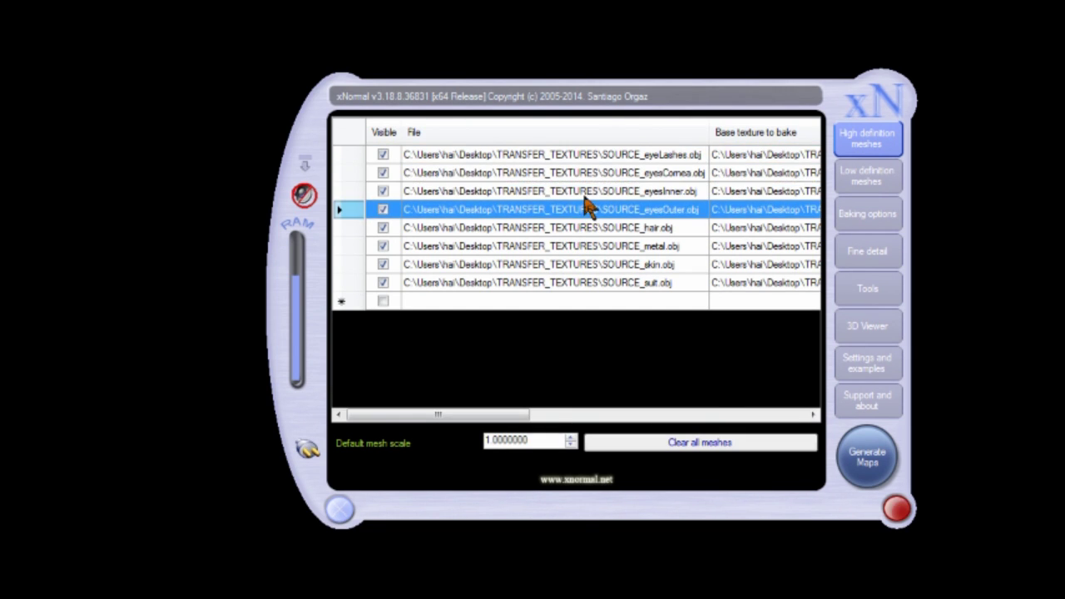
Check the high definition entries for the inner eyes, cornea, eyelashes and outer eyes one by one.
{"action": "left_click", "coordinate": [582, 190]}
{"action": "left_click", "coordinate": [583, 172]}
{"action": "left_click", "coordinate": [581, 155]}
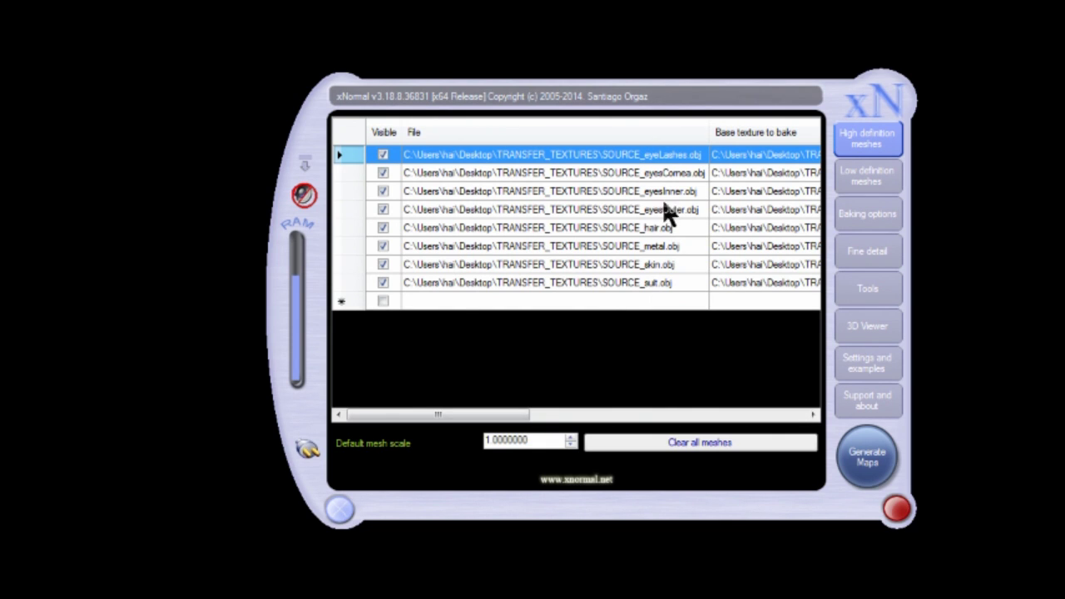
{"action": "left_click", "coordinate": [614, 209]}
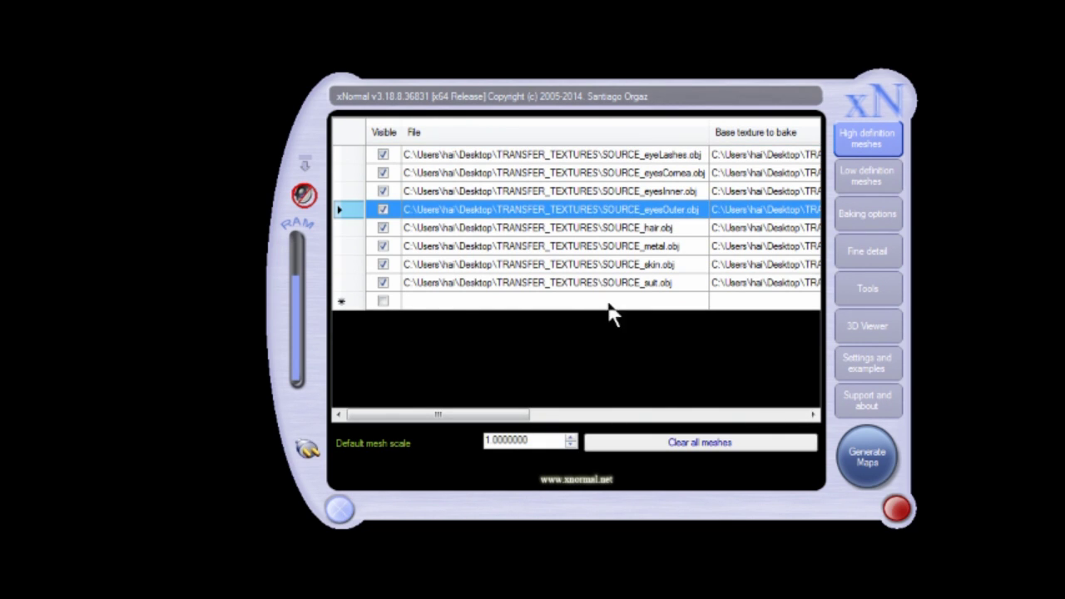
Show the low definition meshes and highlight the whole range from TARGET_eyeLashes.obj to TARGET_suit.obj.
{"action": "left_click", "coordinate": [874, 175]}
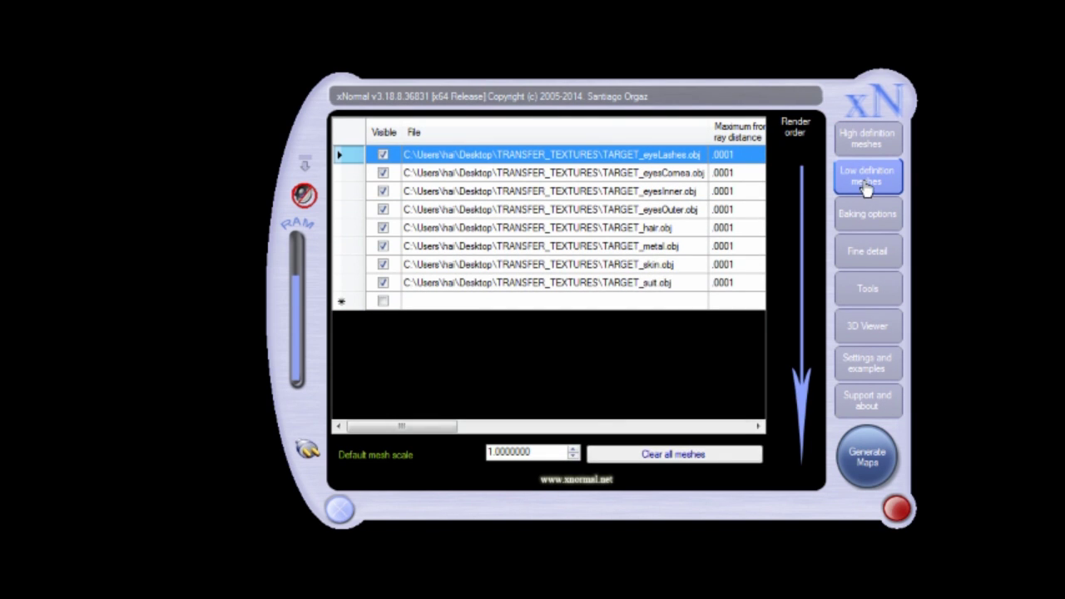
{"action": "left_click", "coordinate": [586, 170]}
{"action": "left_click", "coordinate": [588, 157]}
{"action": "left_click", "coordinate": [580, 283]}
{"action": "left_click", "coordinate": [582, 158], "text": "shift"}
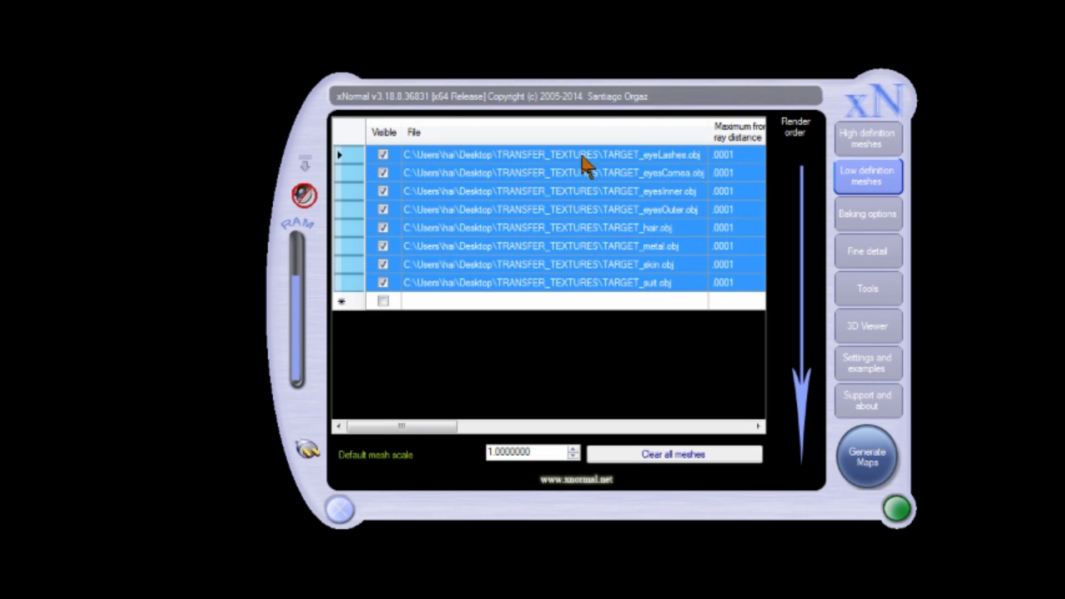
Go through the low definition eyelash, cornea, inner eye and outer eye entries individually.
{"action": "left_click", "coordinate": [649, 173]}
{"action": "left_click", "coordinate": [643, 154]}
{"action": "left_click", "coordinate": [645, 172]}
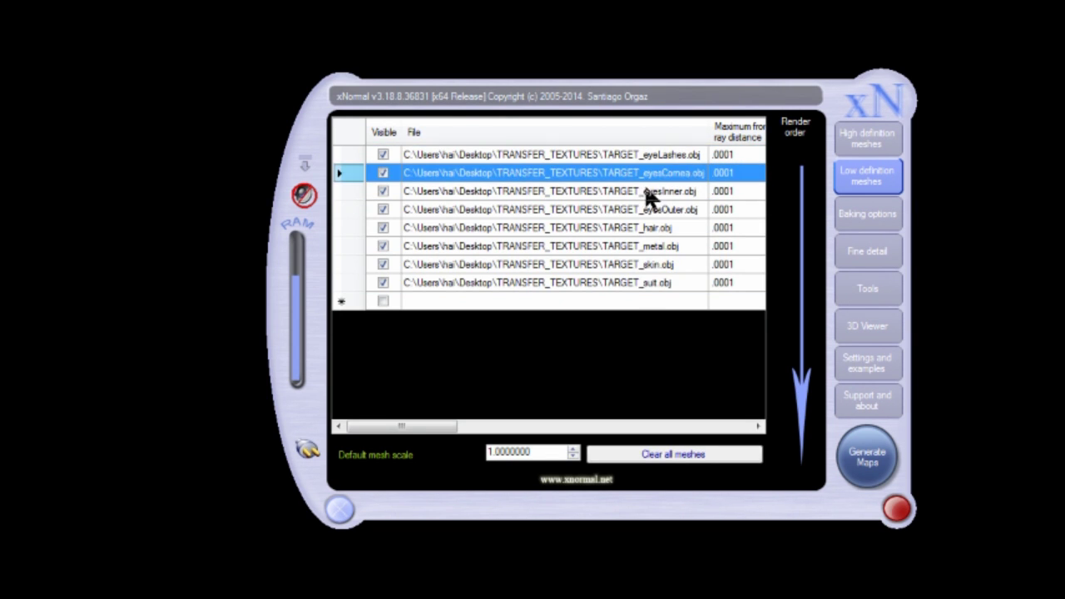
{"action": "left_click", "coordinate": [644, 188]}
{"action": "left_click", "coordinate": [650, 172]}
{"action": "left_click", "coordinate": [642, 211]}
{"action": "left_click", "coordinate": [640, 156]}
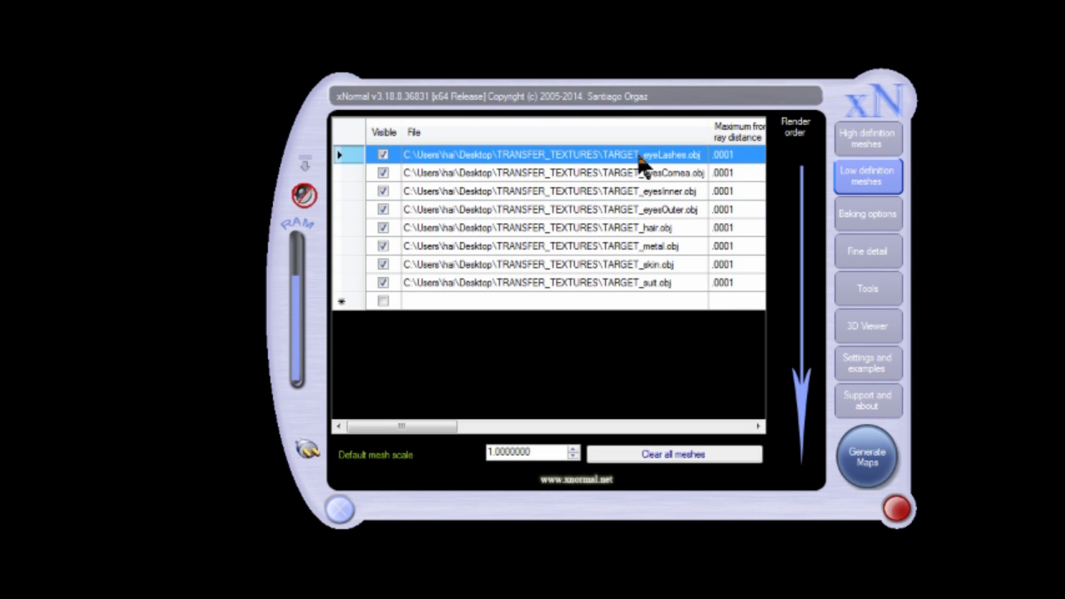
Review the base texture assigned to the high definition meshes and the command for choosing a base texture to bake.
{"action": "left_click", "coordinate": [871, 143]}
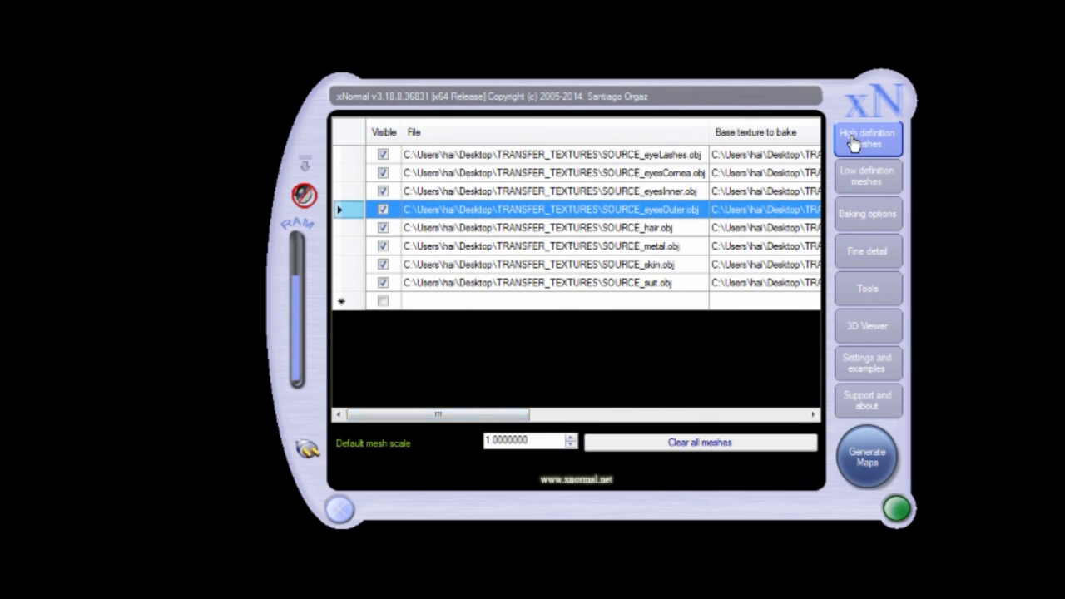
{"action": "left_click_drag", "start_coordinate": [488, 416], "coordinate": [587, 420]}
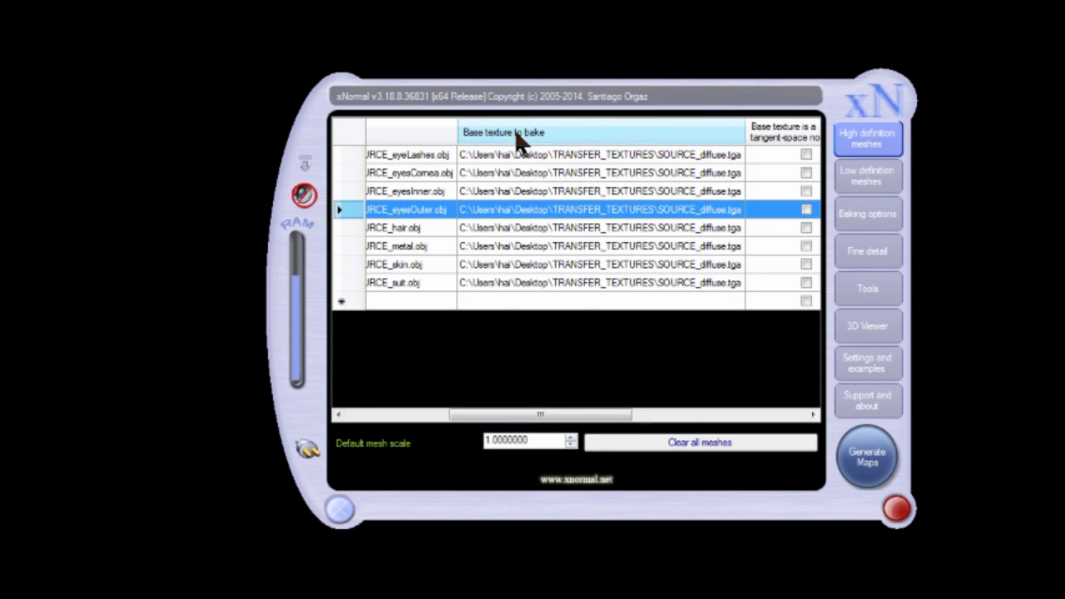
{"action": "right_click", "coordinate": [553, 152]}
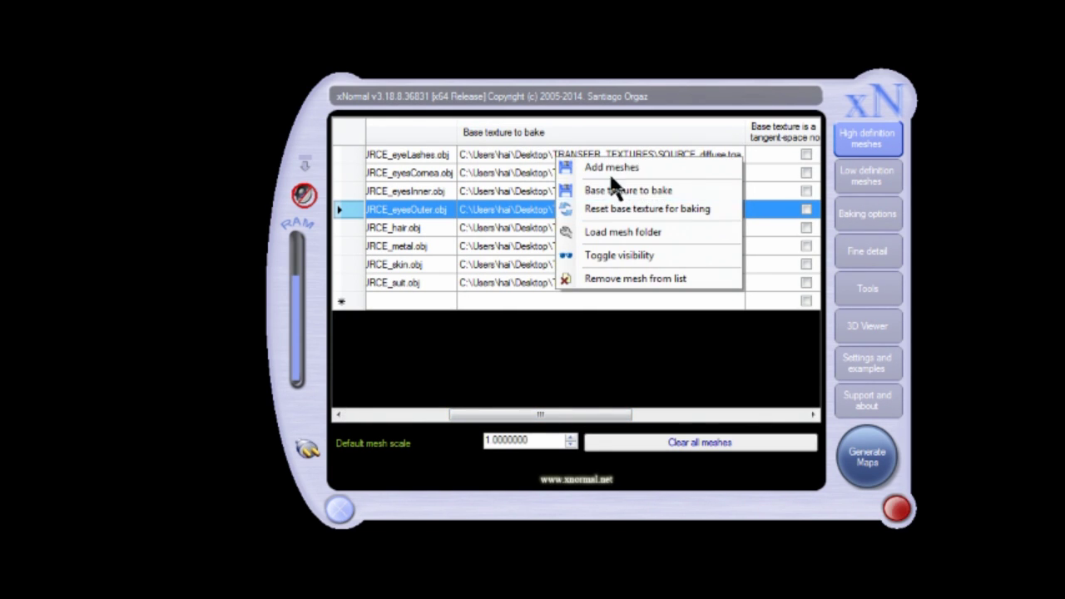
{"action": "left_click", "coordinate": [530, 155]}
{"action": "right_click", "coordinate": [563, 155]}
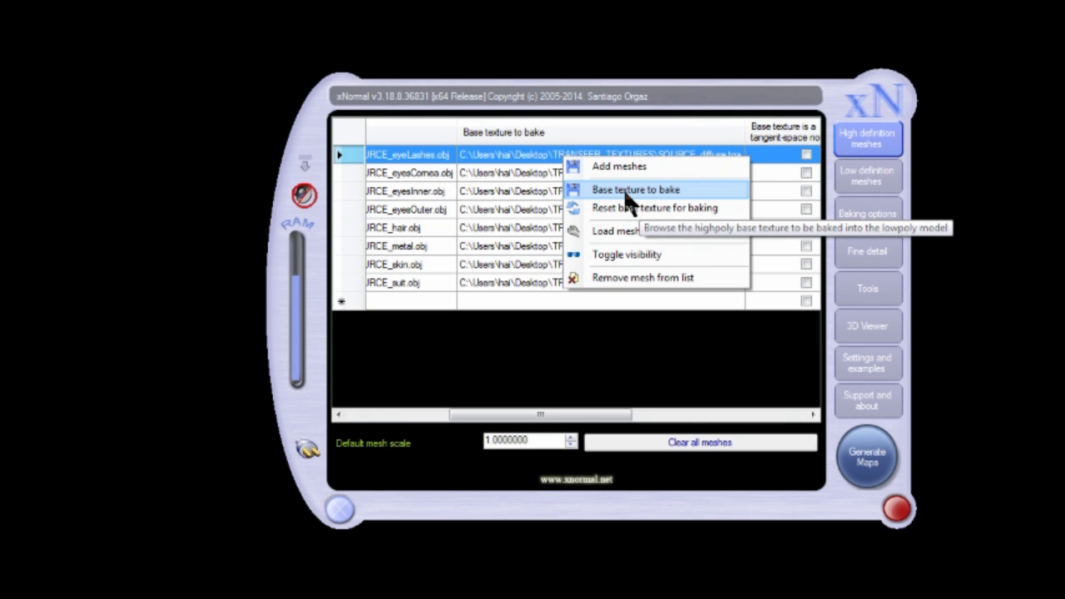
{"action": "left_click", "coordinate": [513, 172]}
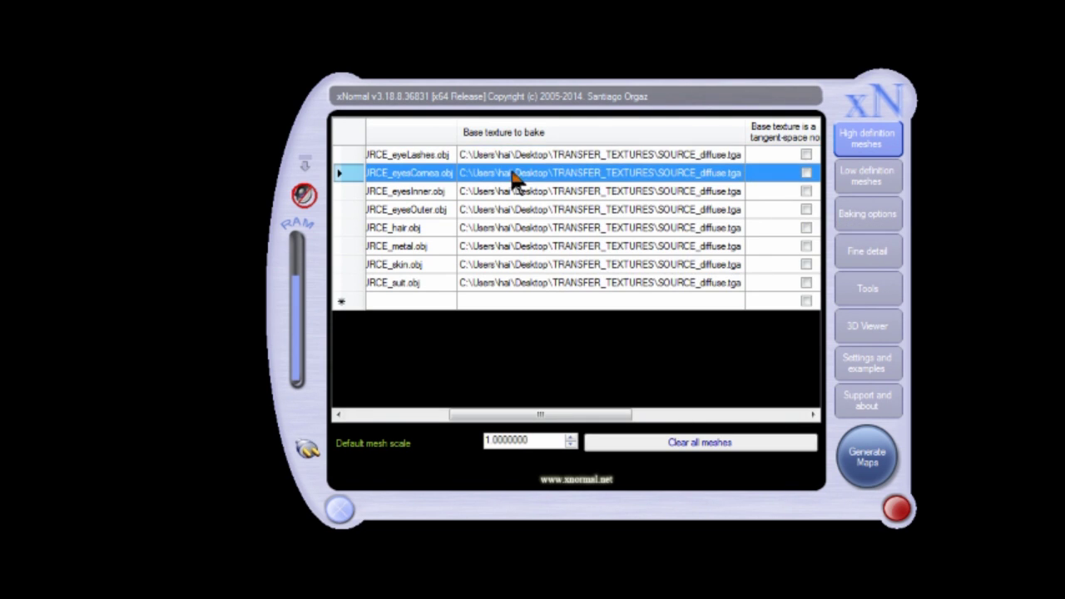
{"action": "left_click", "coordinate": [535, 156]}
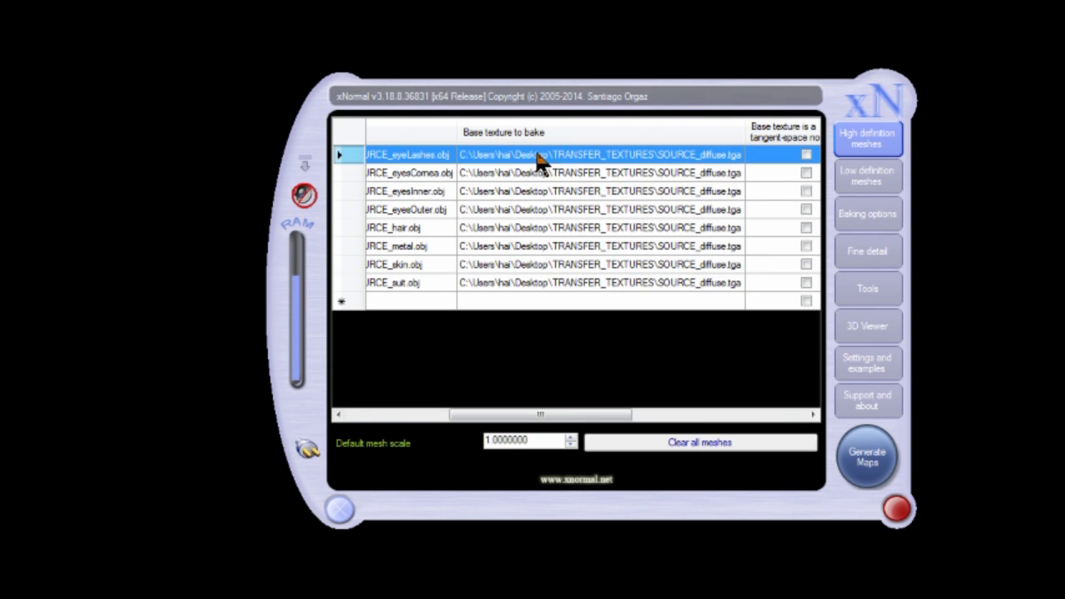
{"action": "left_click", "coordinate": [677, 172]}
{"action": "left_click", "coordinate": [676, 155]}
Review the output file path for RENDER_XNORMAL.tga in the baking options.
{"action": "left_click", "coordinate": [859, 218]}
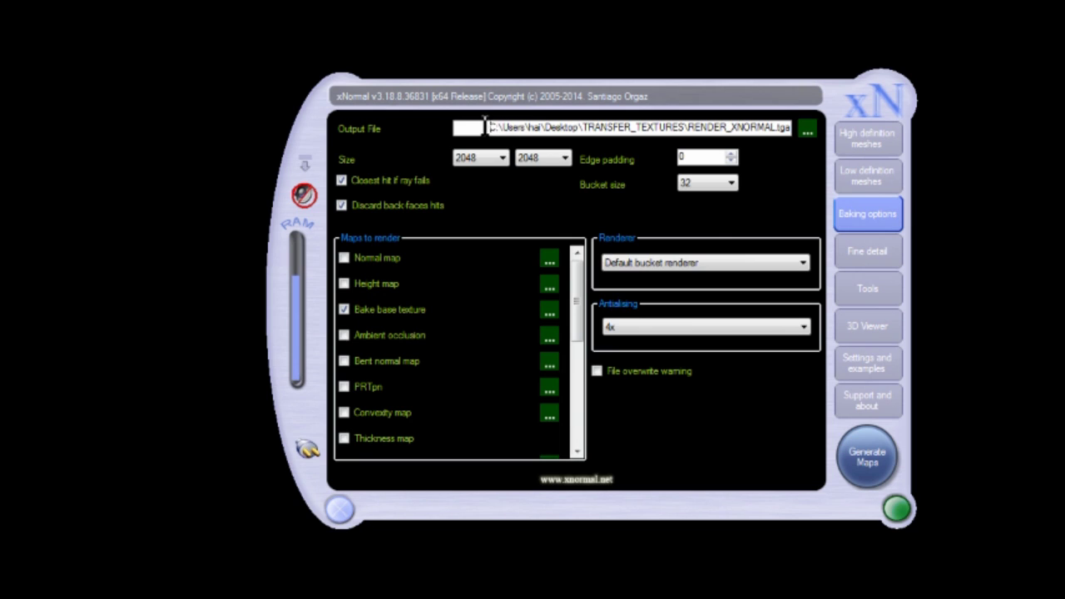
{"action": "left_click_drag", "start_coordinate": [486, 127], "coordinate": [790, 125]}
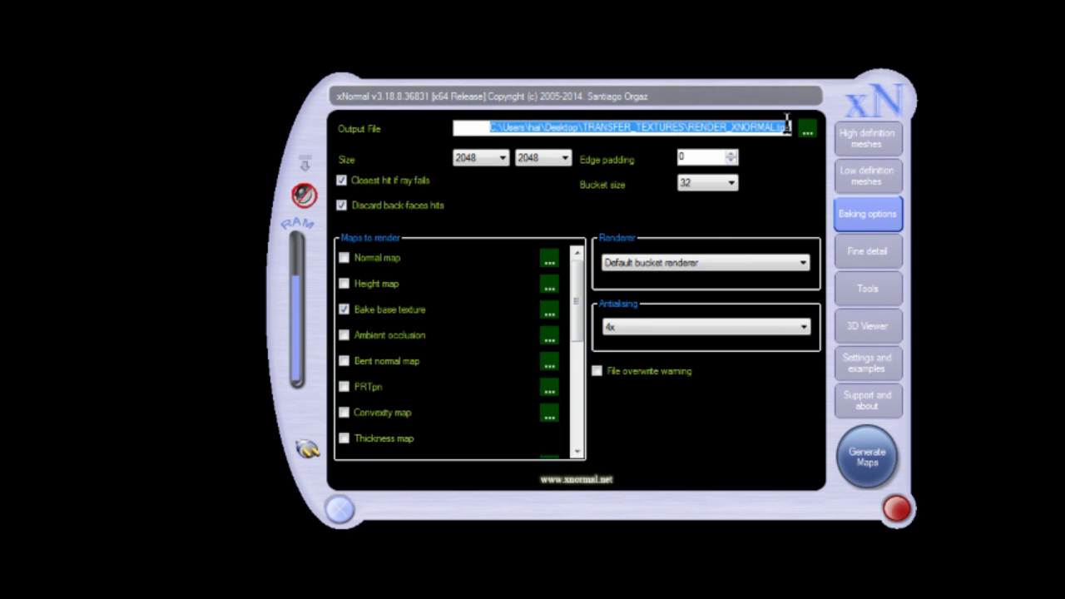
{"action": "left_click", "coordinate": [616, 127]}
{"action": "left_click_drag", "start_coordinate": [641, 127], "coordinate": [795, 126]}
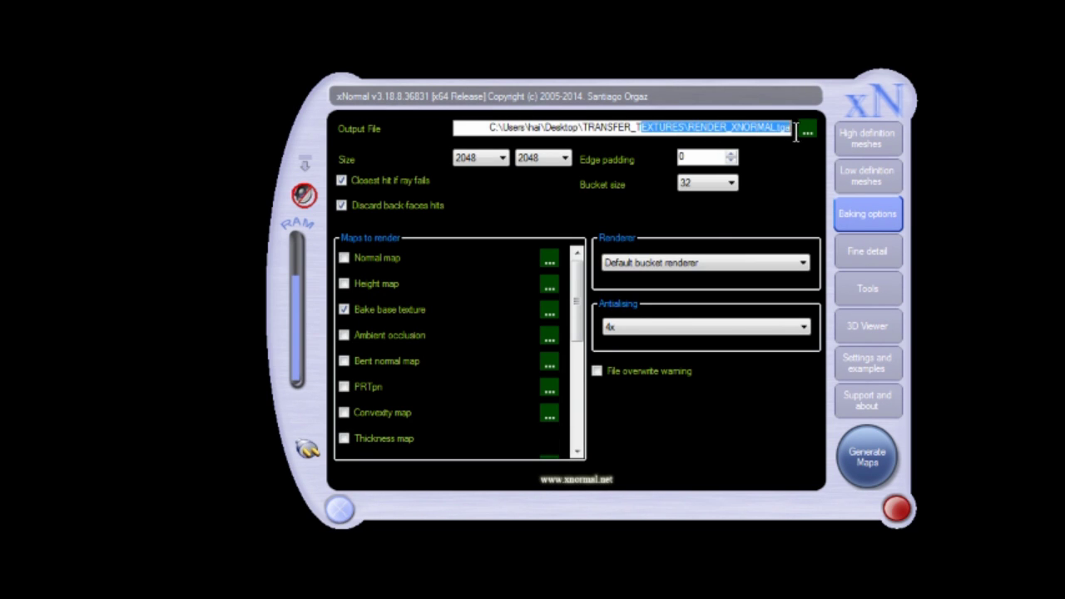
{"action": "left_click_drag", "start_coordinate": [687, 127], "coordinate": [791, 125]}
{"action": "left_click", "coordinate": [750, 126]}
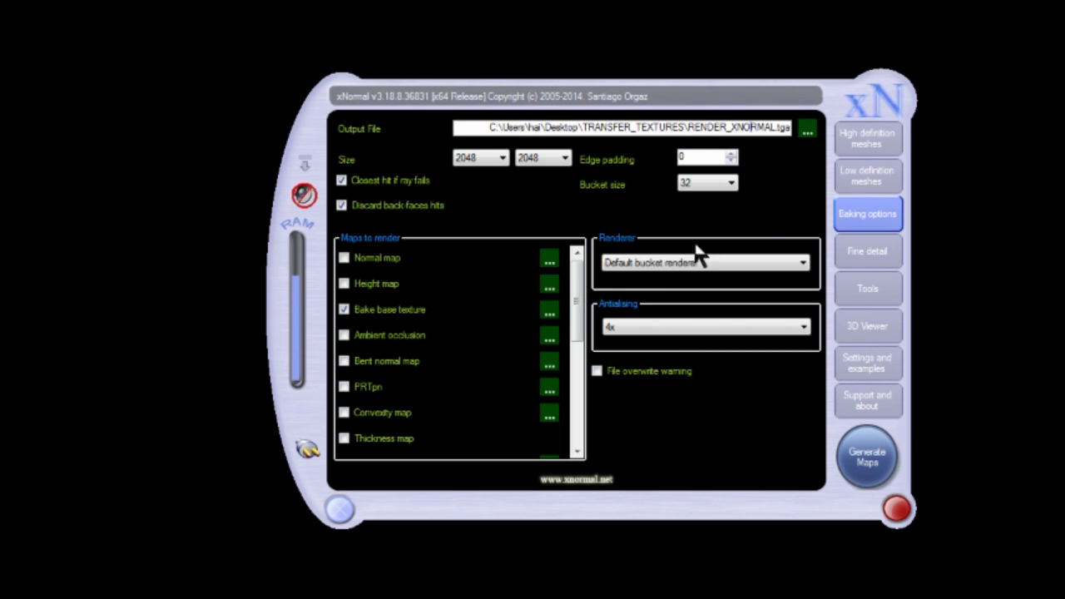
Return to the mesh lists and highlight the frontal and rear ray distances of all low definition meshes.
{"action": "left_click", "coordinate": [863, 177]}
{"action": "left_click", "coordinate": [864, 138]}
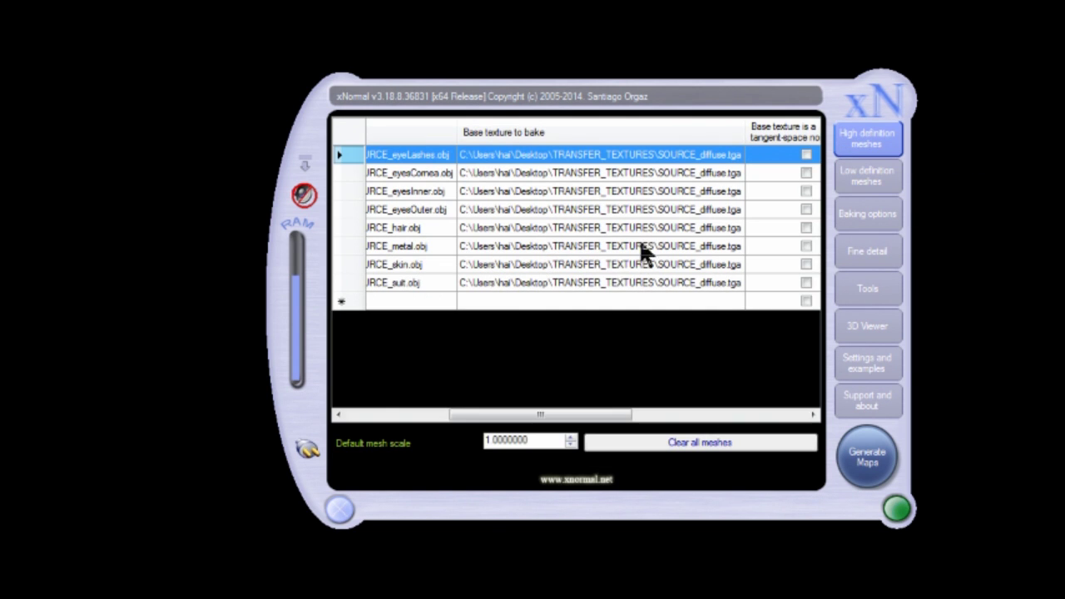
{"action": "left_click", "coordinate": [873, 178]}
{"action": "left_click_drag", "start_coordinate": [398, 426], "coordinate": [459, 432]}
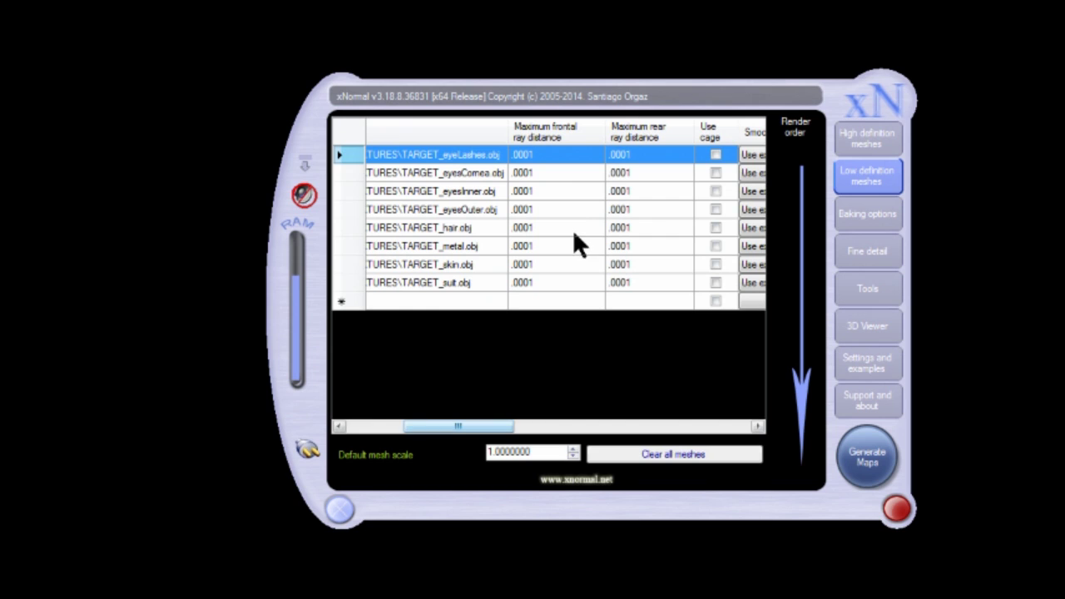
{"action": "left_click", "coordinate": [556, 172]}
{"action": "left_click", "coordinate": [560, 157]}
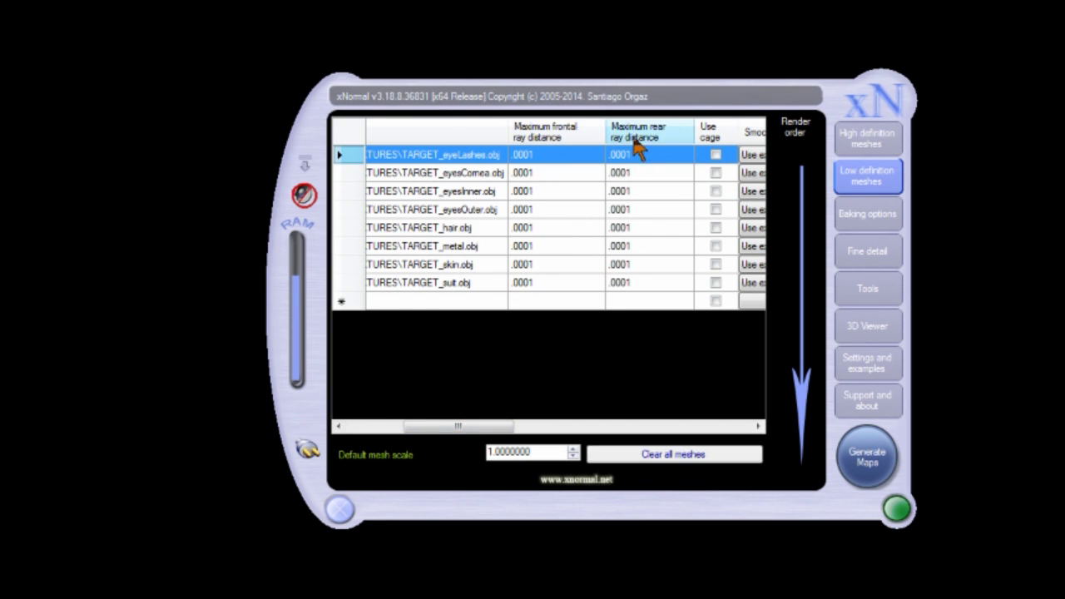
{"action": "left_click", "coordinate": [645, 276], "text": "shift"}
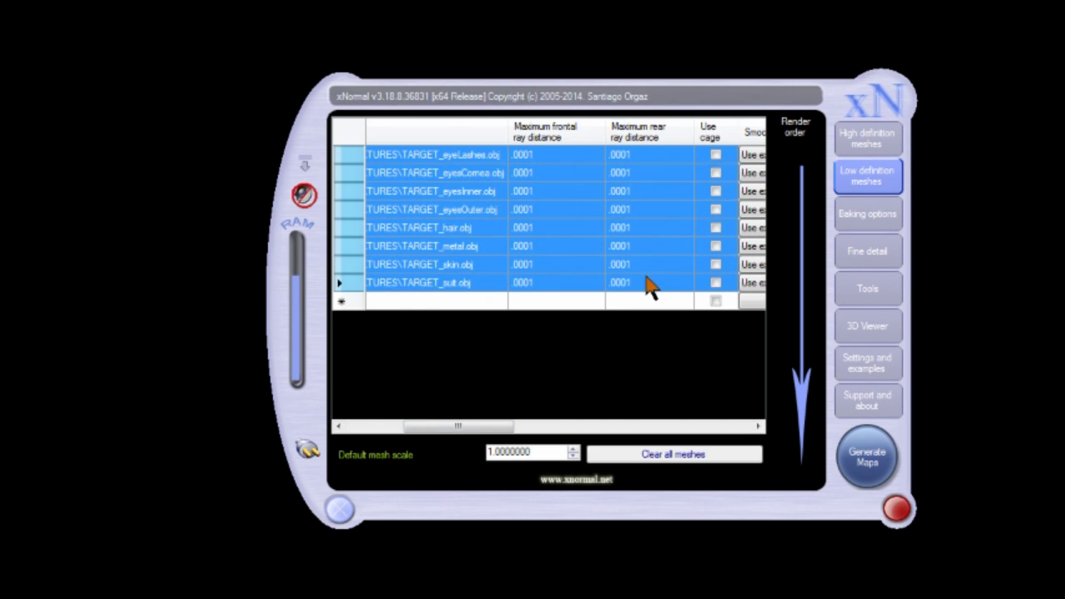
Examine the ray distance, cage and smooth normals settings of the low definition target meshes.
{"action": "left_click", "coordinate": [550, 156]}
{"action": "left_click", "coordinate": [622, 185]}
{"action": "left_click_drag", "start_coordinate": [625, 173], "coordinate": [541, 154]}
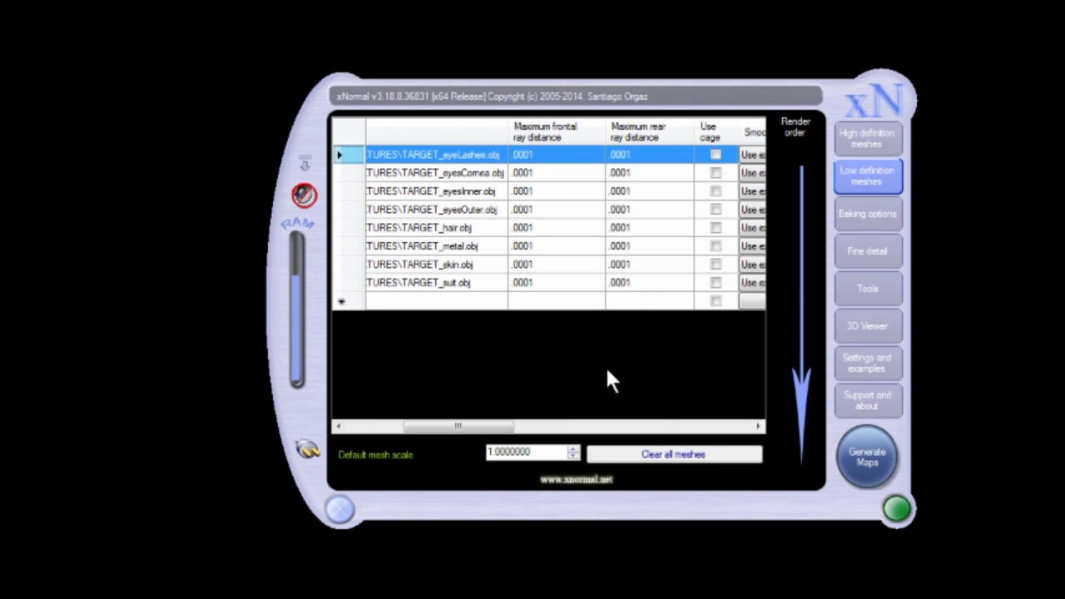
{"action": "mouse_move", "coordinate": [499, 427]}
{"action": "left_mouse_down"}
{"action": "mouse_move", "coordinate": [452, 442]}
{"action": "mouse_move", "coordinate": [488, 443]}
{"action": "left_mouse_up"}
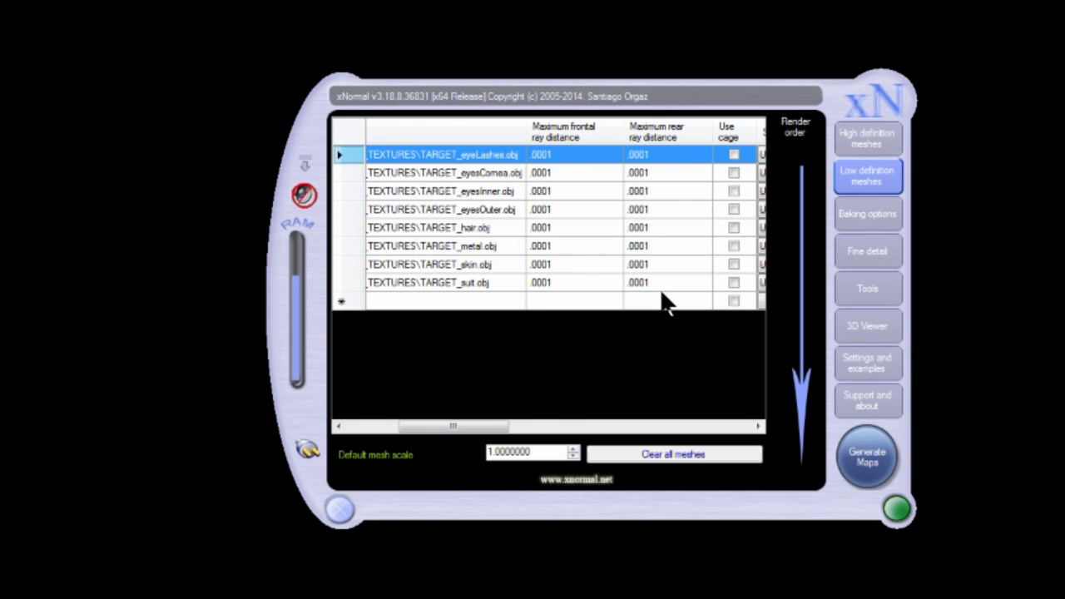
{"action": "left_click_drag", "start_coordinate": [490, 428], "coordinate": [524, 429]}
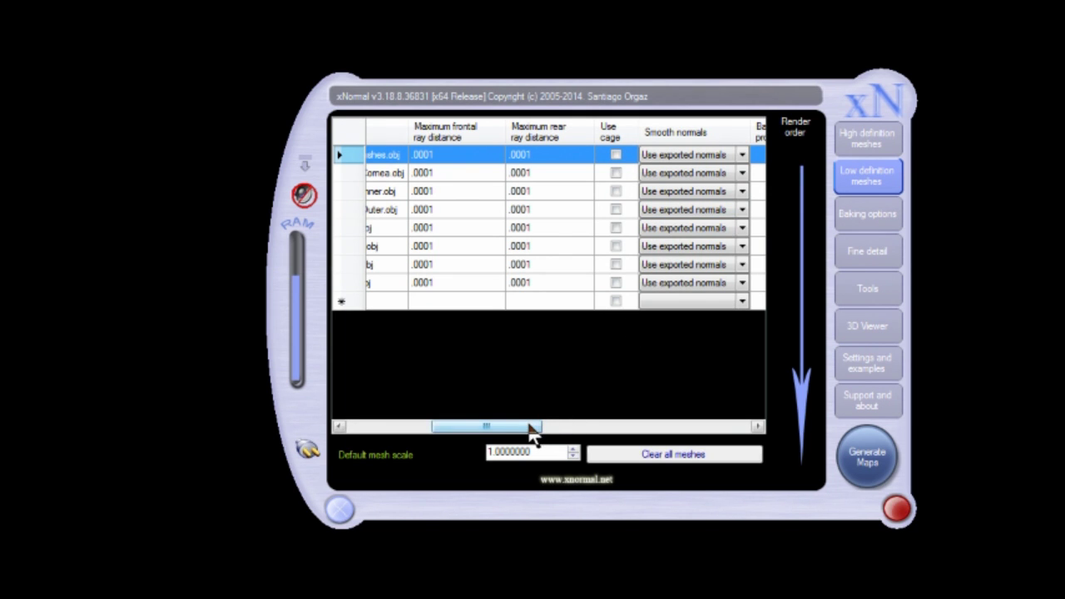
{"action": "left_click_drag", "start_coordinate": [531, 431], "coordinate": [408, 428]}
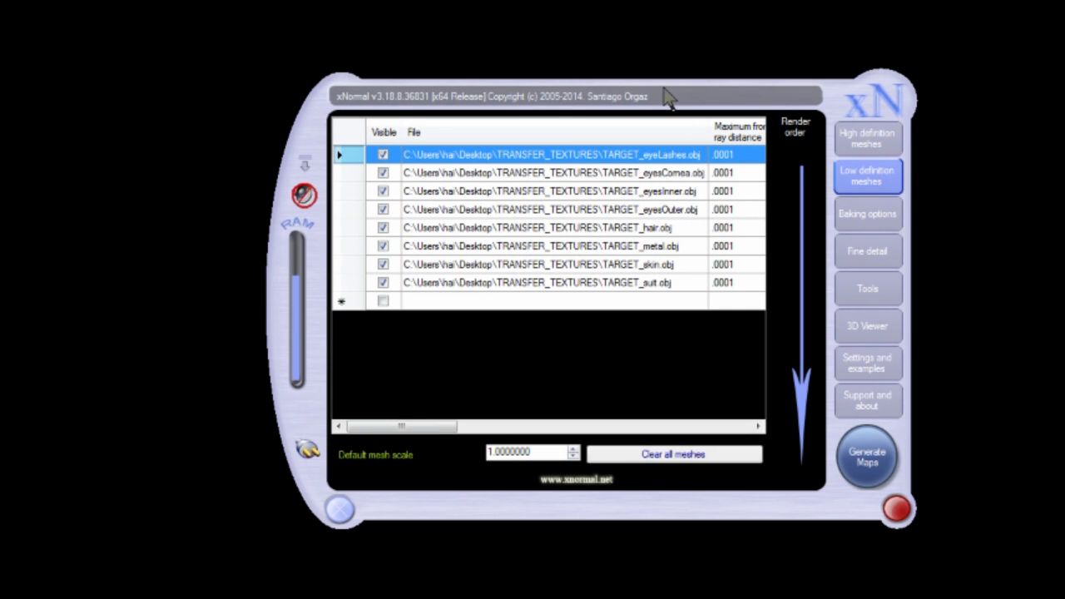
Inspect the Bake base texture options, including the background color, and close them without changes.
{"action": "left_click", "coordinate": [861, 218]}
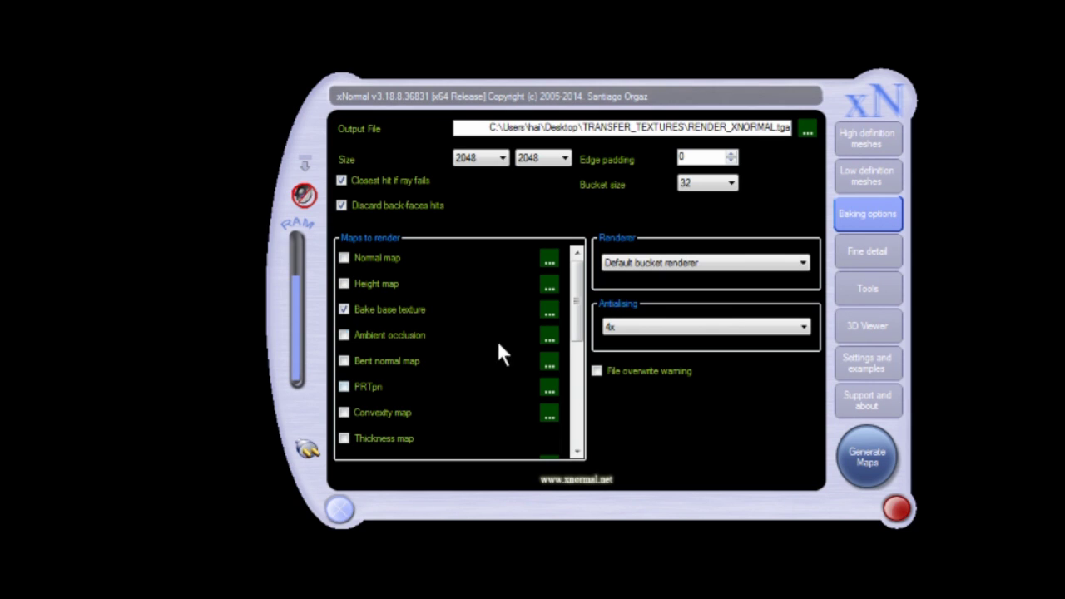
{"action": "left_click", "coordinate": [548, 312]}
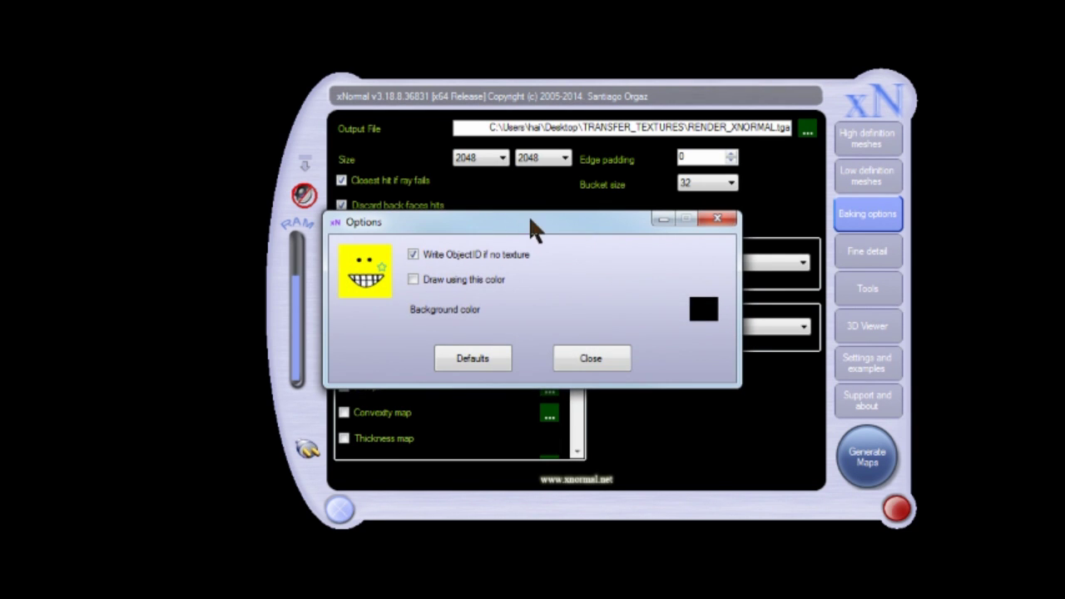
{"action": "left_click_drag", "start_coordinate": [529, 215], "coordinate": [373, 3]}
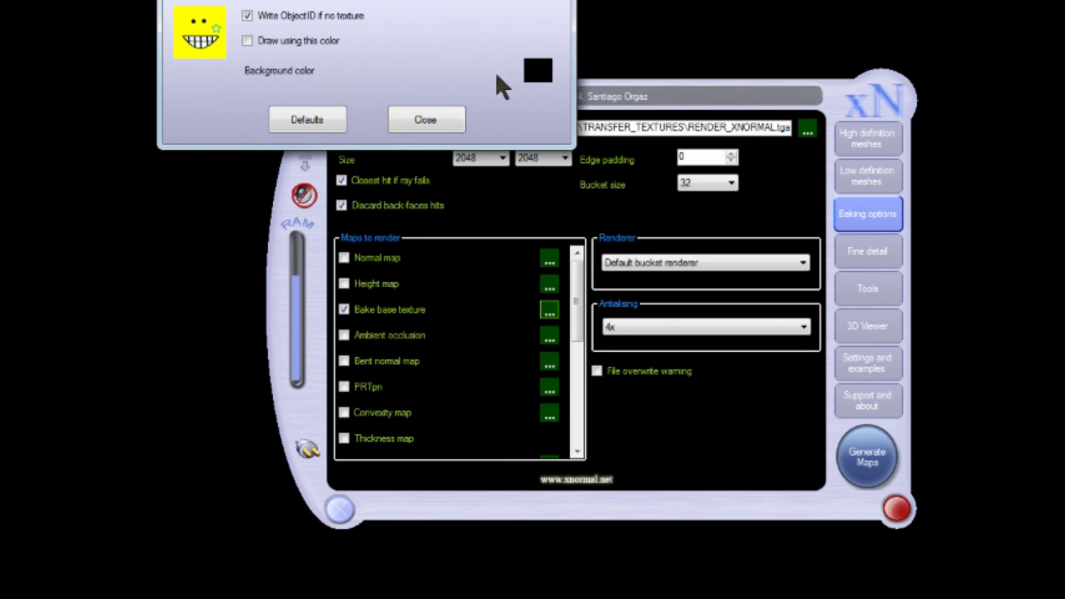
{"action": "left_click_drag", "start_coordinate": [358, 2], "coordinate": [477, 0]}
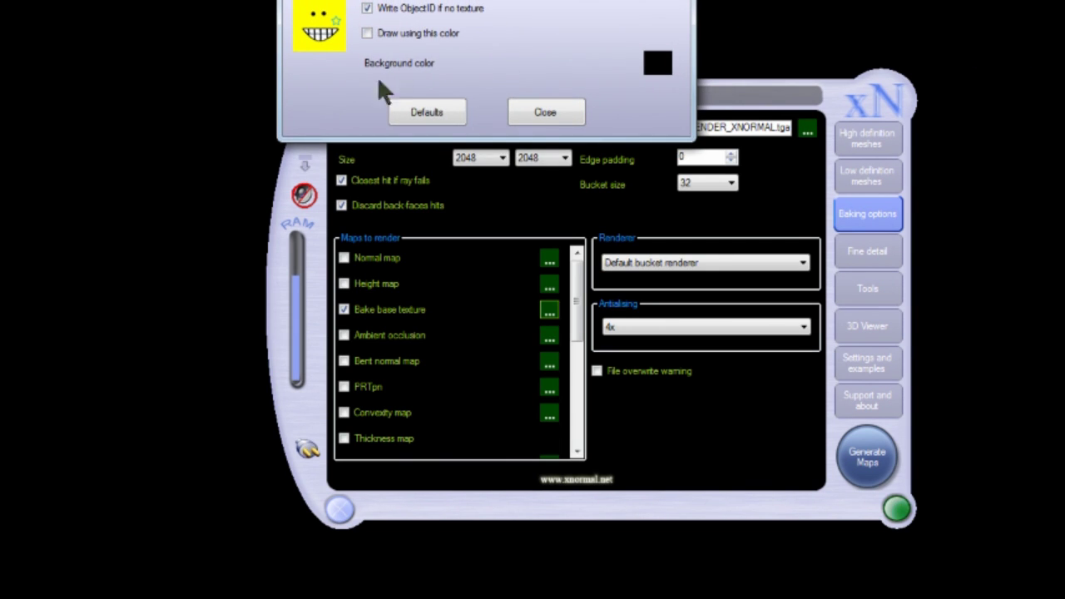
{"action": "left_click", "coordinate": [537, 109]}
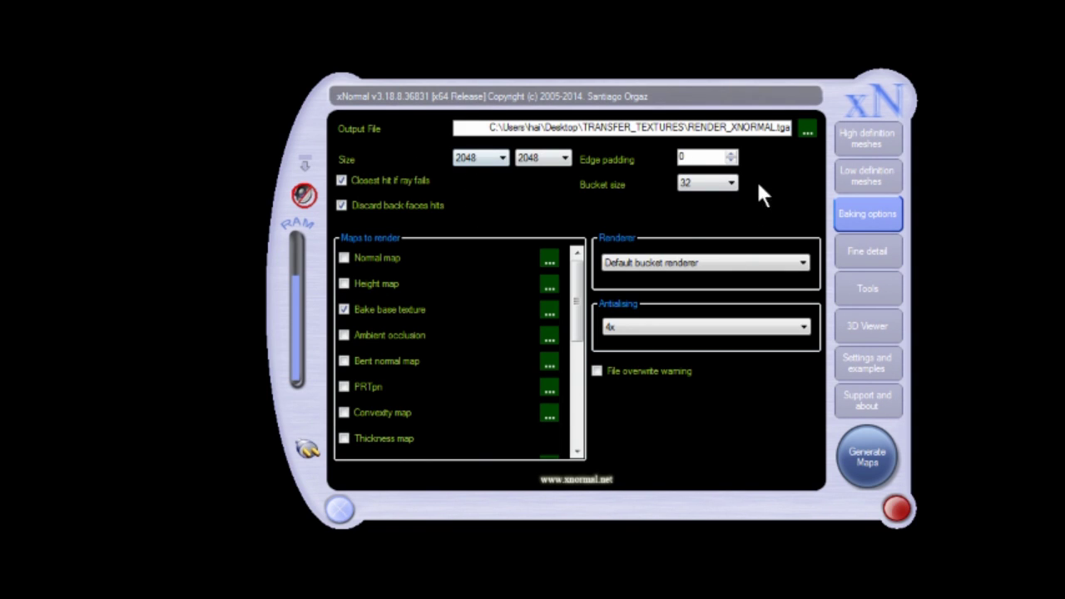
Check the output size choices and the edge padding value, and shift the xNormal window slightly upward.
{"action": "left_click", "coordinate": [497, 158]}
{"action": "left_click", "coordinate": [540, 156]}
{"action": "left_click", "coordinate": [538, 157]}
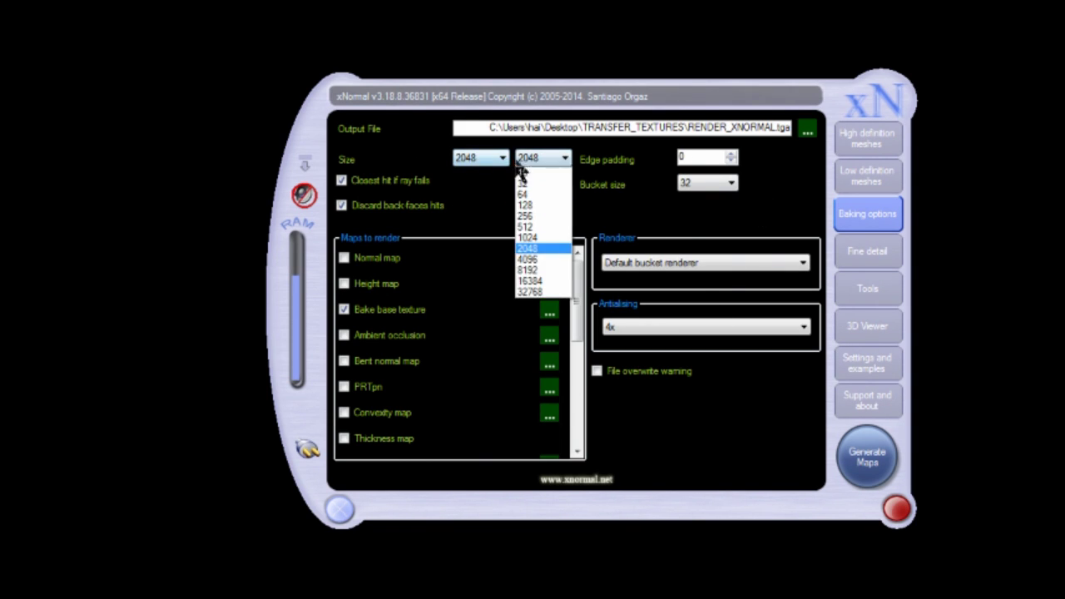
{"action": "left_click", "coordinate": [483, 157]}
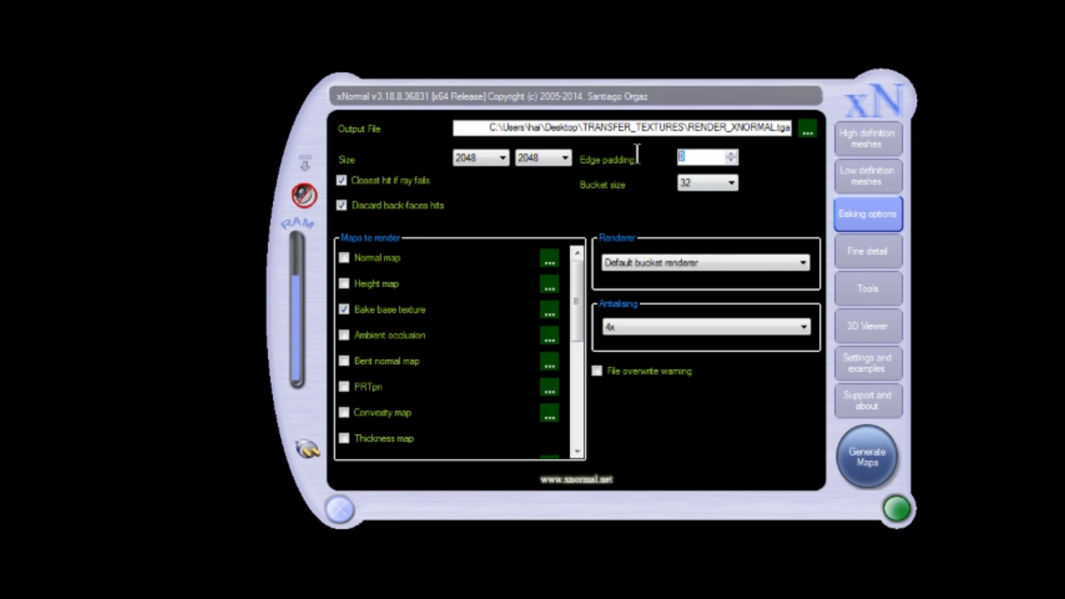
{"action": "double_click", "coordinate": [696, 157]}
{"action": "left_click_drag", "start_coordinate": [571, 94], "coordinate": [571, 76]}
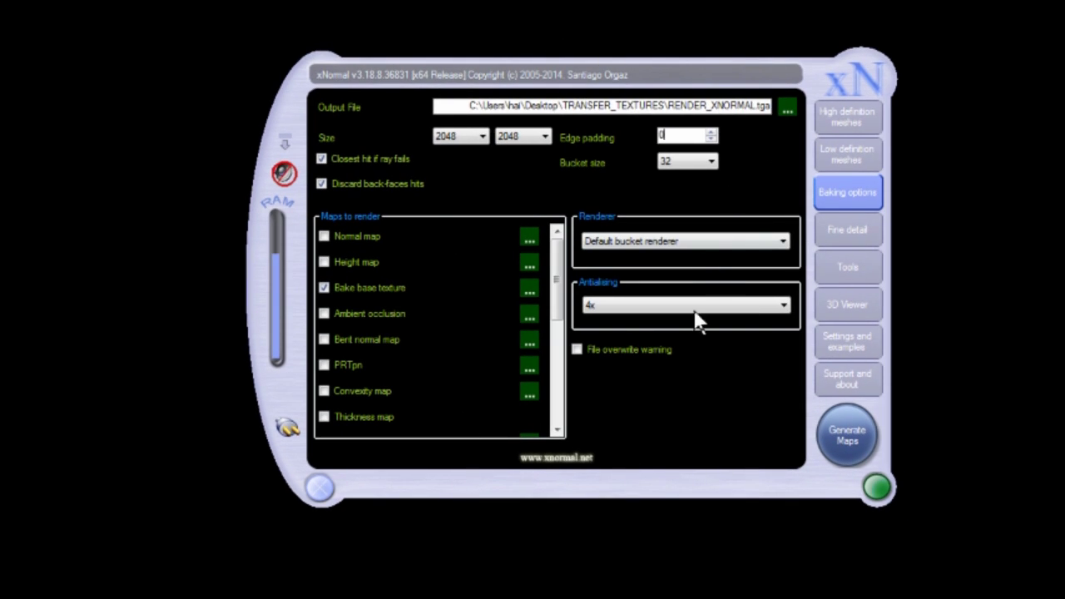
Choose 4x antialiasing for the bake and reposition the xNormal window.
{"action": "left_click", "coordinate": [634, 306]}
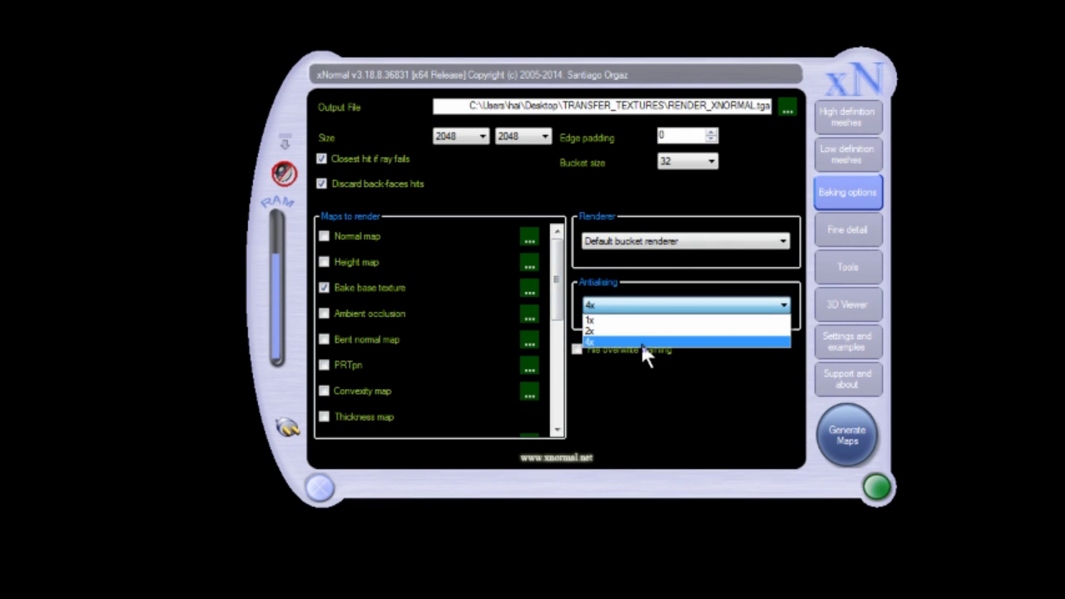
{"action": "left_click", "coordinate": [642, 343]}
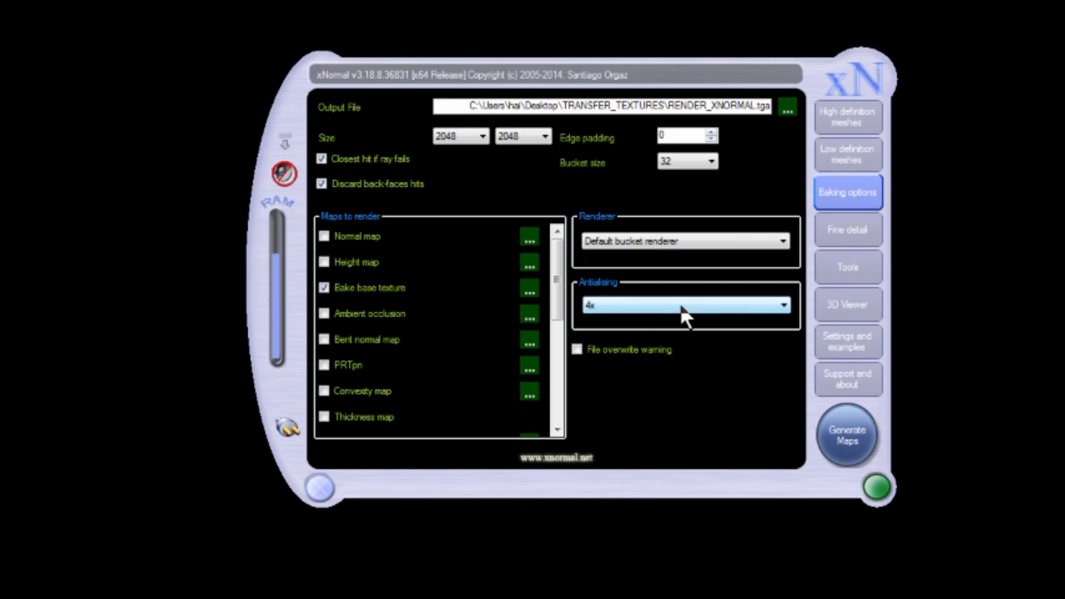
{"action": "left_click_drag", "start_coordinate": [649, 83], "coordinate": [765, 71]}
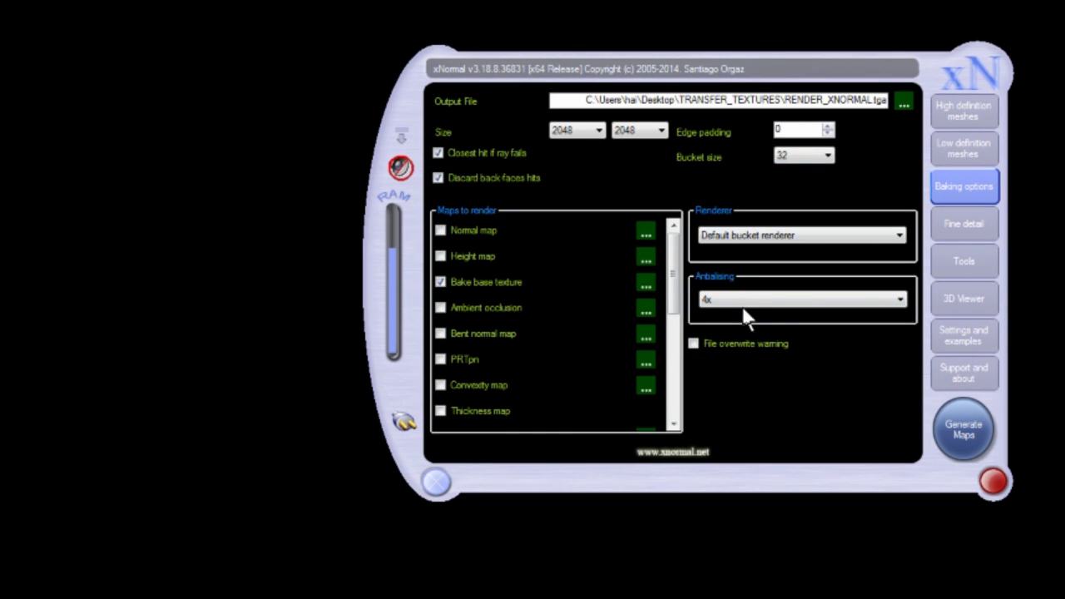
Keep the antialiasing at 4x, generate the base texture bake and shift its preview window slightly downward.
{"action": "left_click", "coordinate": [744, 301]}
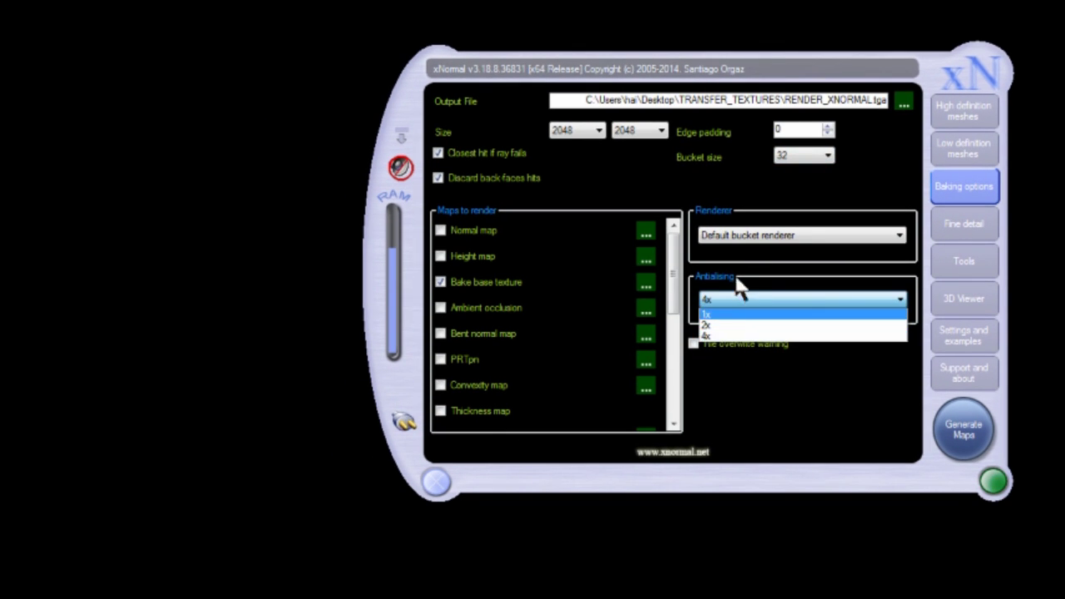
{"action": "left_click", "coordinate": [749, 336]}
{"action": "left_click", "coordinate": [778, 302]}
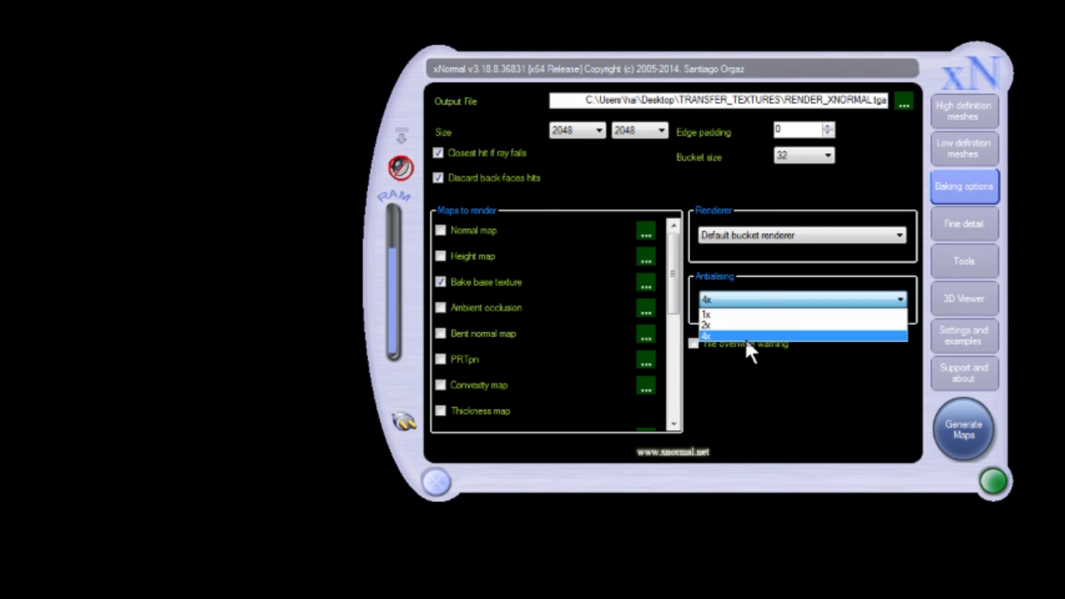
{"action": "left_click", "coordinate": [782, 407]}
{"action": "left_click", "coordinate": [963, 429]}
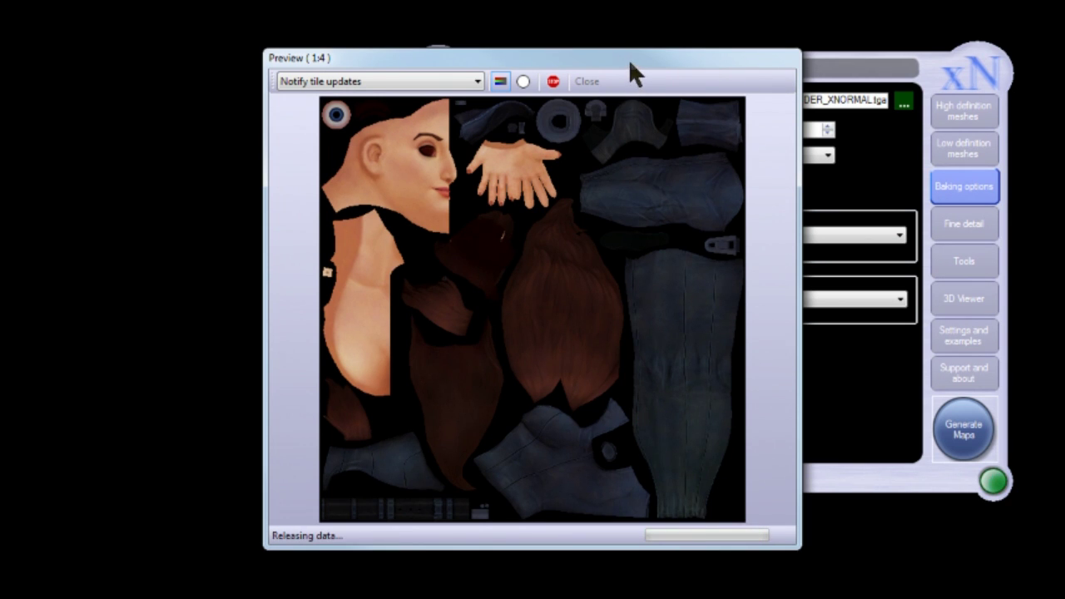
{"action": "left_click_drag", "start_coordinate": [630, 63], "coordinate": [630, 72]}
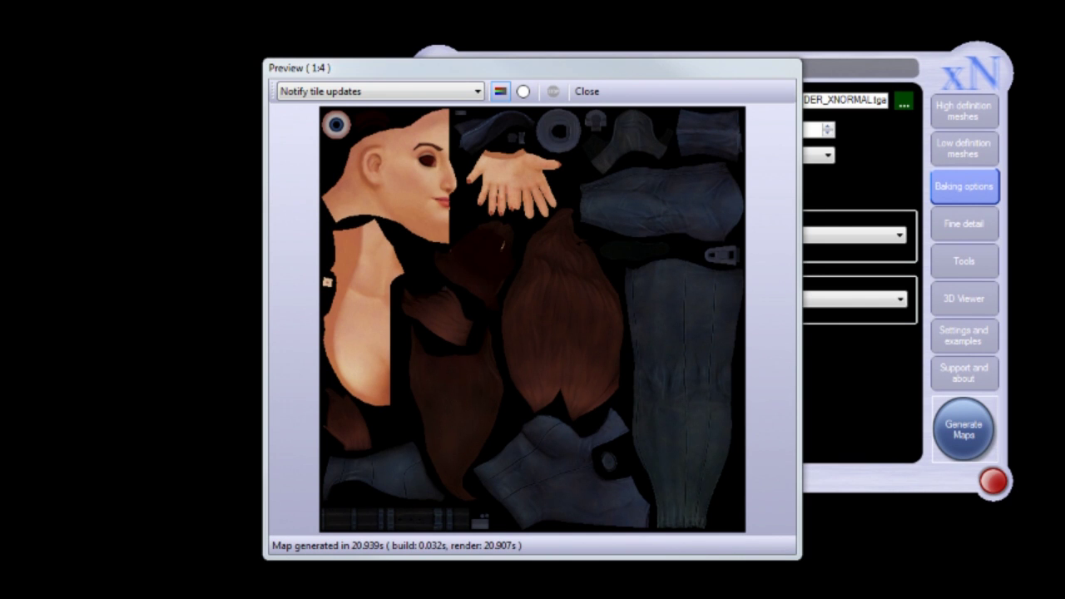
Position the image viewer showing the xNormal bake over the preview and display the whole texture.
{"action": "left_click_drag", "start_coordinate": [1064, 30], "coordinate": [537, 3]}
{"action": "scroll", "coordinate": [624, 76], "scroll_direction": "down", "scroll_amount": 6, "text": "ctrl"}
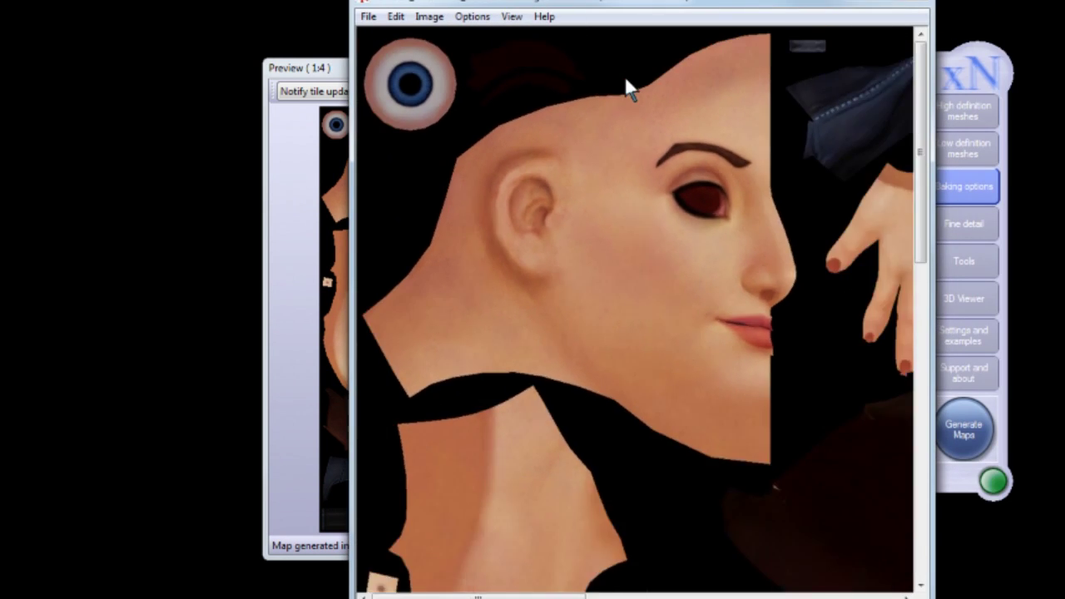
{"action": "scroll", "coordinate": [693, 133], "scroll_direction": "down", "scroll_amount": 1, "text": "ctrl"}
{"action": "left_click_drag", "start_coordinate": [682, 5], "coordinate": [700, 0]}
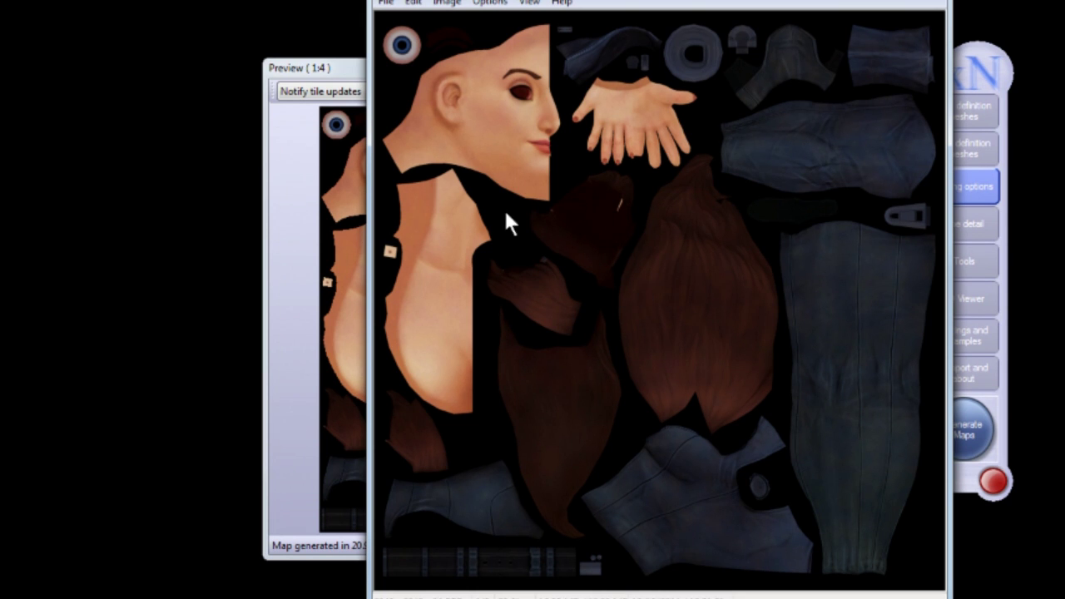
Examine the face, hand and hair pieces of the xNormal bake closely for stray patches and edge quality.
{"action": "left_click_drag", "start_coordinate": [495, 101], "coordinate": [646, 218]}
{"action": "right_click_drag", "start_coordinate": [601, 229], "coordinate": [659, 269]}
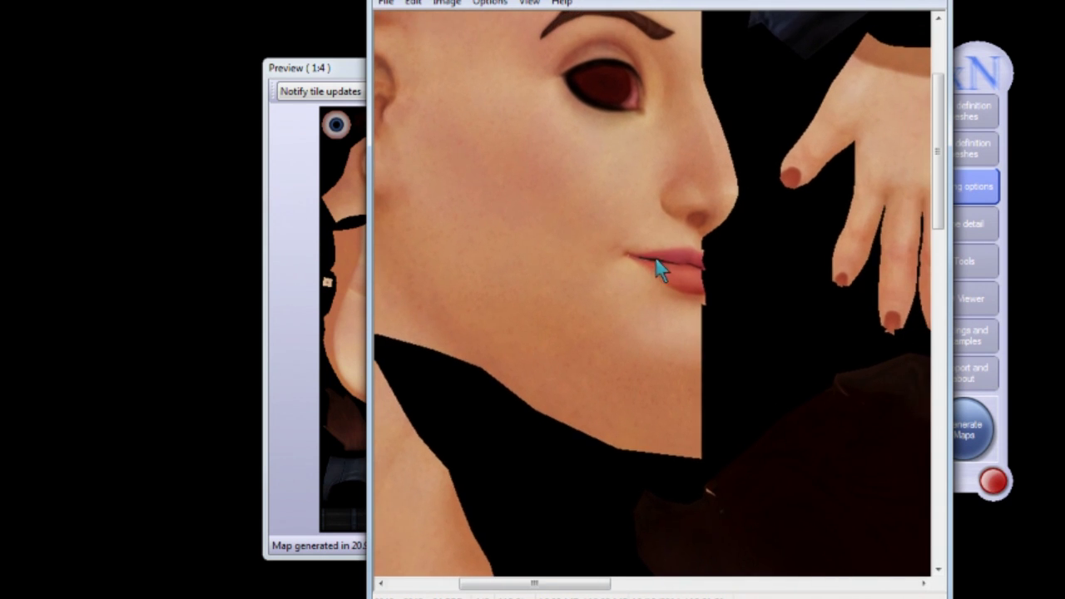
{"action": "right_click_drag", "start_coordinate": [708, 306], "coordinate": [711, 257]}
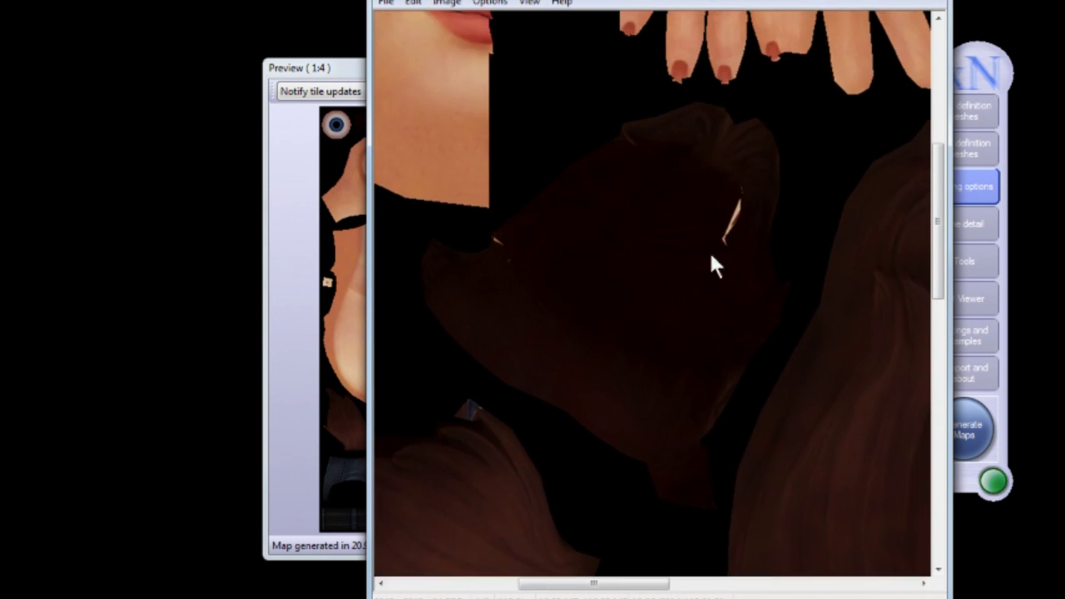
{"action": "right_click_drag", "start_coordinate": [527, 269], "coordinate": [824, 429]}
{"action": "right_click_drag", "start_coordinate": [616, 92], "coordinate": [832, 224]}
{"action": "scroll", "coordinate": [627, 272], "scroll_direction": "down", "scroll_amount": 9, "text": "ctrl"}
{"action": "right_click_drag", "start_coordinate": [627, 250], "coordinate": [616, 115]}
{"action": "right_click_drag", "start_coordinate": [537, 348], "coordinate": [574, 566]}
{"action": "scroll", "coordinate": [641, 207], "scroll_direction": "up", "scroll_amount": 5, "text": "ctrl"}
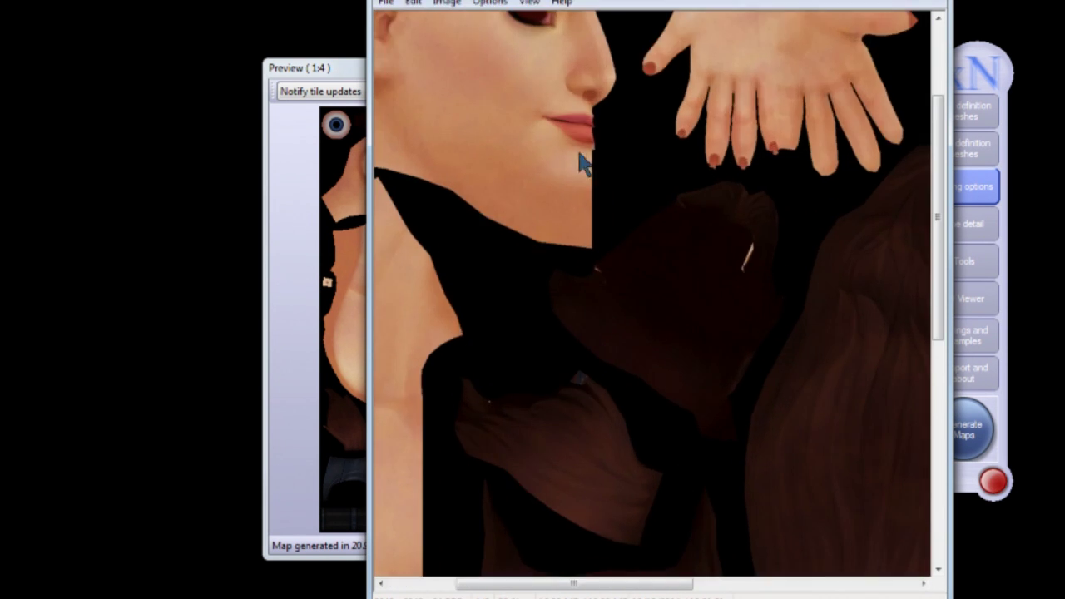
{"action": "right_click_drag", "start_coordinate": [578, 150], "coordinate": [594, 278]}
{"action": "scroll", "coordinate": [595, 278], "scroll_direction": "up", "scroll_amount": 4, "text": "ctrl"}
{"action": "scroll", "coordinate": [594, 278], "scroll_direction": "up", "scroll_amount": 5, "text": "ctrl"}
{"action": "right_click_drag", "start_coordinate": [550, 310], "coordinate": [657, 221]}
{"action": "scroll", "coordinate": [681, 281], "scroll_direction": "down", "scroll_amount": 7, "text": "ctrl"}
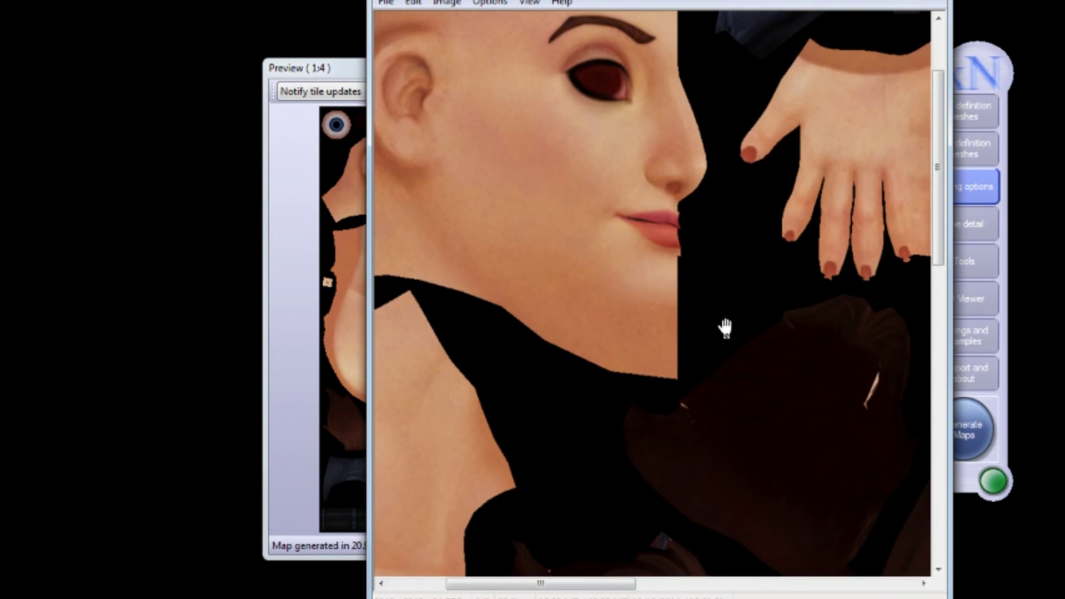
{"action": "right_click_drag", "start_coordinate": [726, 327], "coordinate": [656, 364]}
{"action": "scroll", "coordinate": [700, 355], "scroll_direction": "down", "scroll_amount": 4, "text": "ctrl"}
{"action": "right_click_drag", "start_coordinate": [632, 265], "coordinate": [740, 353]}
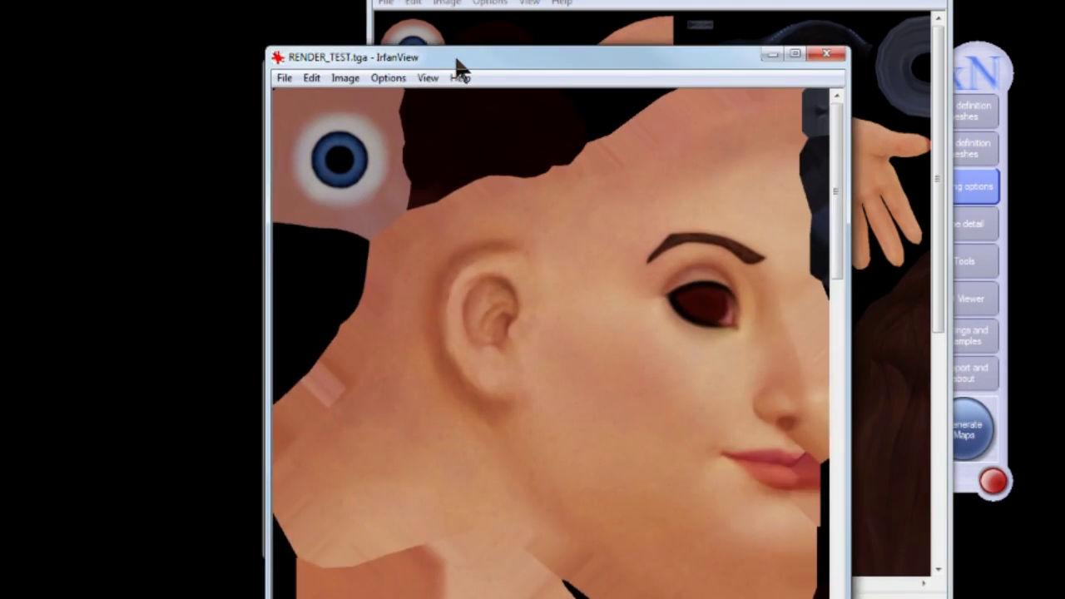
Place RENDER_TEST.tga beside the xNormal bake and compare the face, hand and hair areas of both textures.
{"action": "left_click_drag", "start_coordinate": [456, 58], "coordinate": [74, 0]}
{"action": "right_click_drag", "start_coordinate": [313, 363], "coordinate": [105, 99]}
{"action": "left_click_drag", "start_coordinate": [105, 100], "coordinate": [284, 276]}
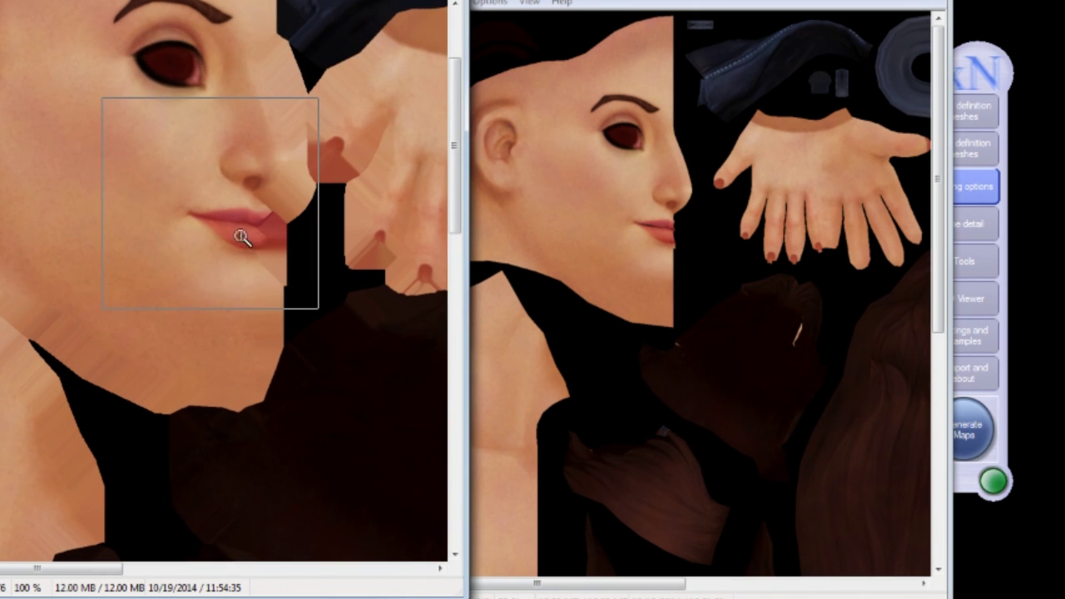
{"action": "left_click", "coordinate": [282, 353]}
{"action": "right_click_drag", "start_coordinate": [208, 207], "coordinate": [193, 217]}
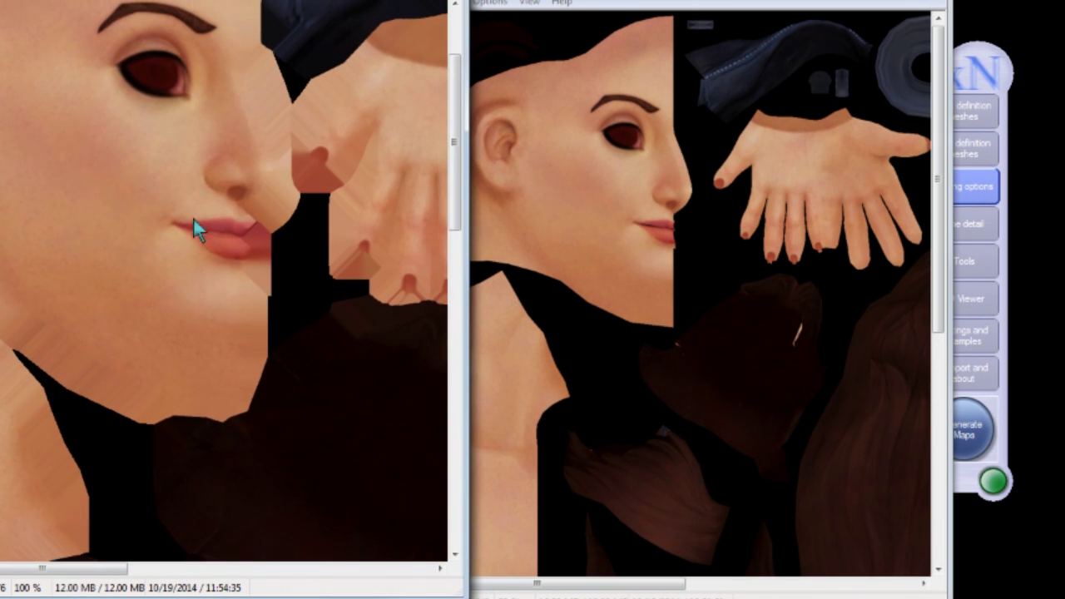
{"action": "right_click_drag", "start_coordinate": [289, 279], "coordinate": [164, 168]}
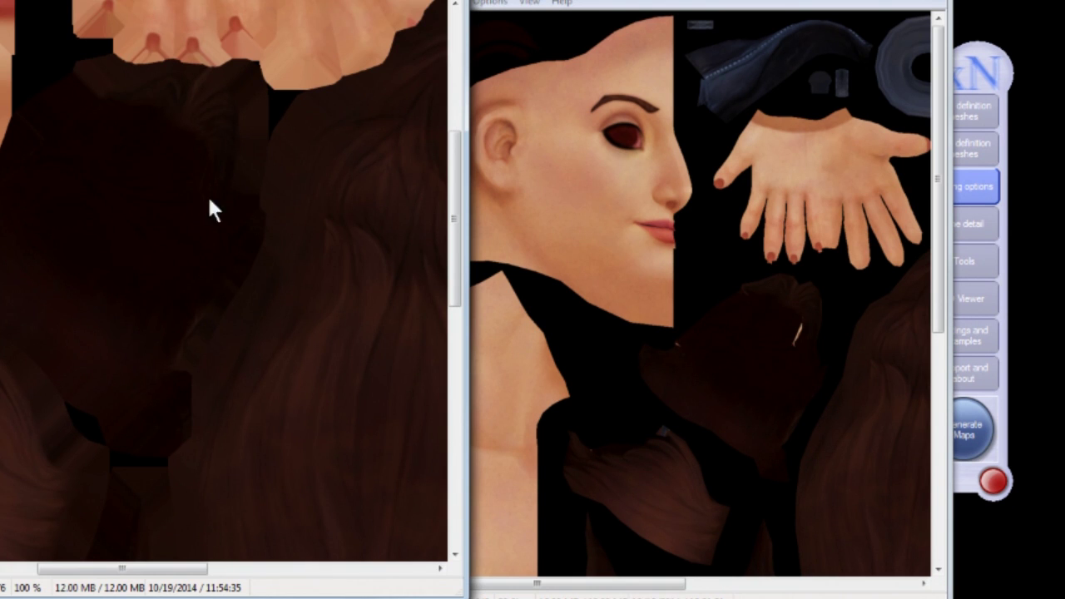
{"action": "right_click_drag", "start_coordinate": [209, 200], "coordinate": [305, 283]}
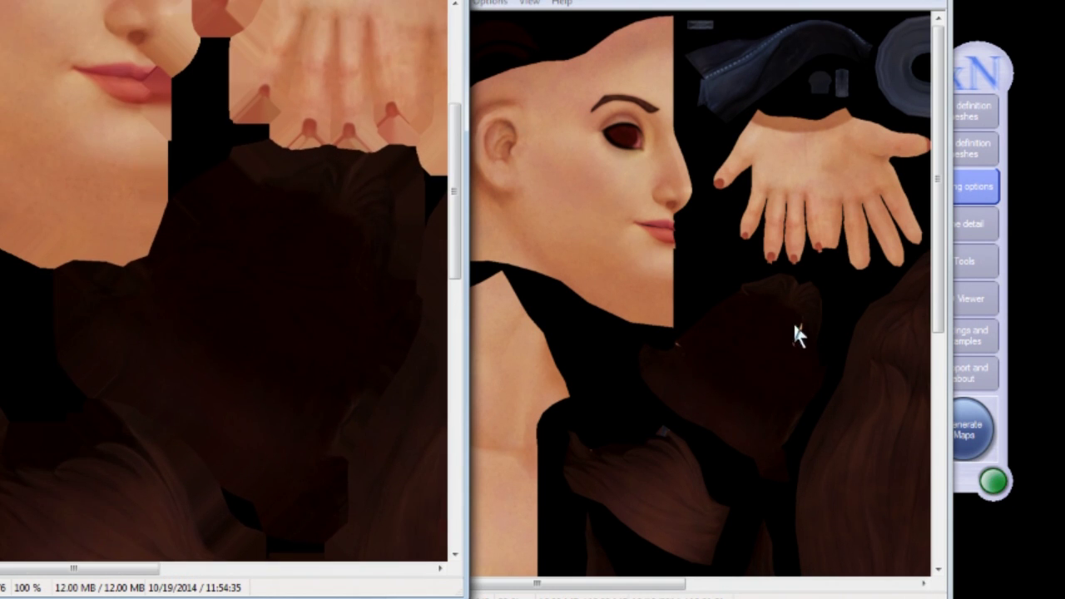
{"action": "right_click_drag", "start_coordinate": [232, 283], "coordinate": [268, 460]}
{"action": "right_click_drag", "start_coordinate": [219, 255], "coordinate": [270, 372]}
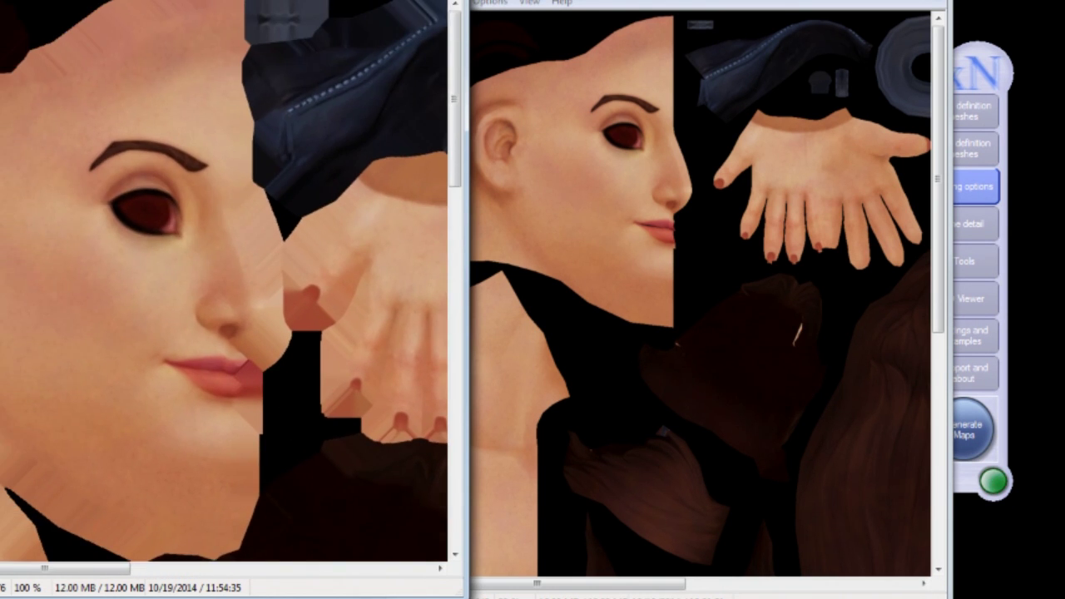
Close both texture images and the bake preview, and reposition the xNormal window.
{"action": "left_click", "coordinate": [449, 0]}
{"action": "left_click", "coordinate": [928, 0]}
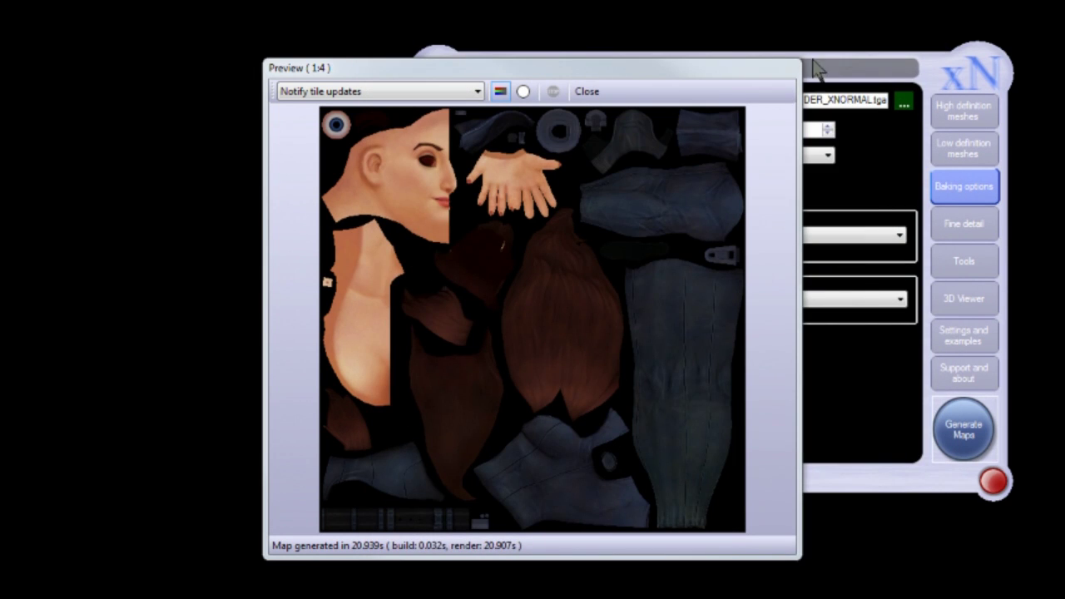
{"action": "left_click", "coordinate": [582, 95]}
{"action": "left_click_drag", "start_coordinate": [704, 68], "coordinate": [723, 55]}
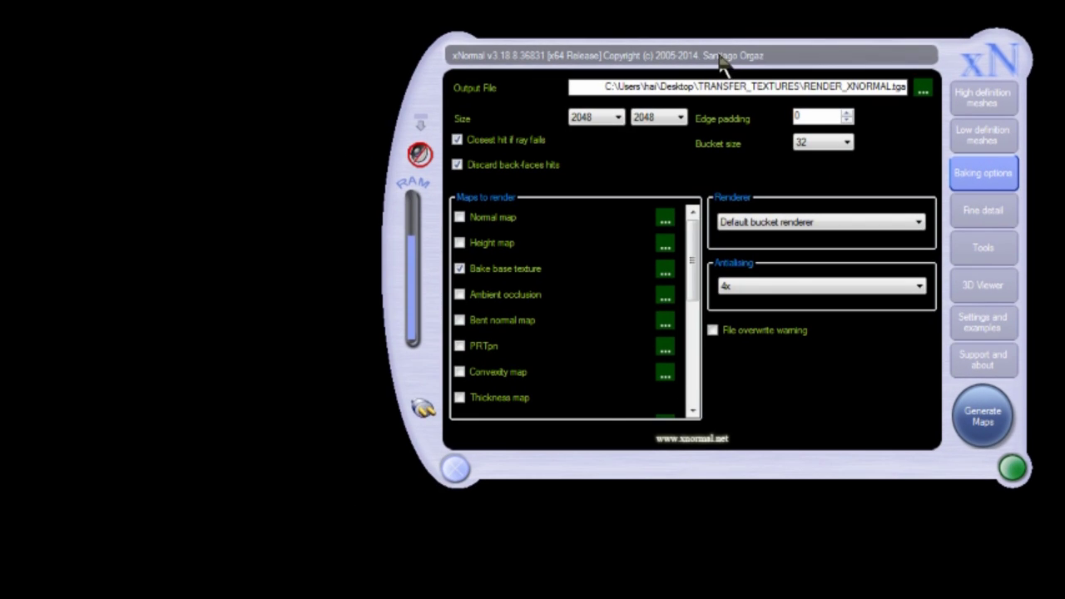